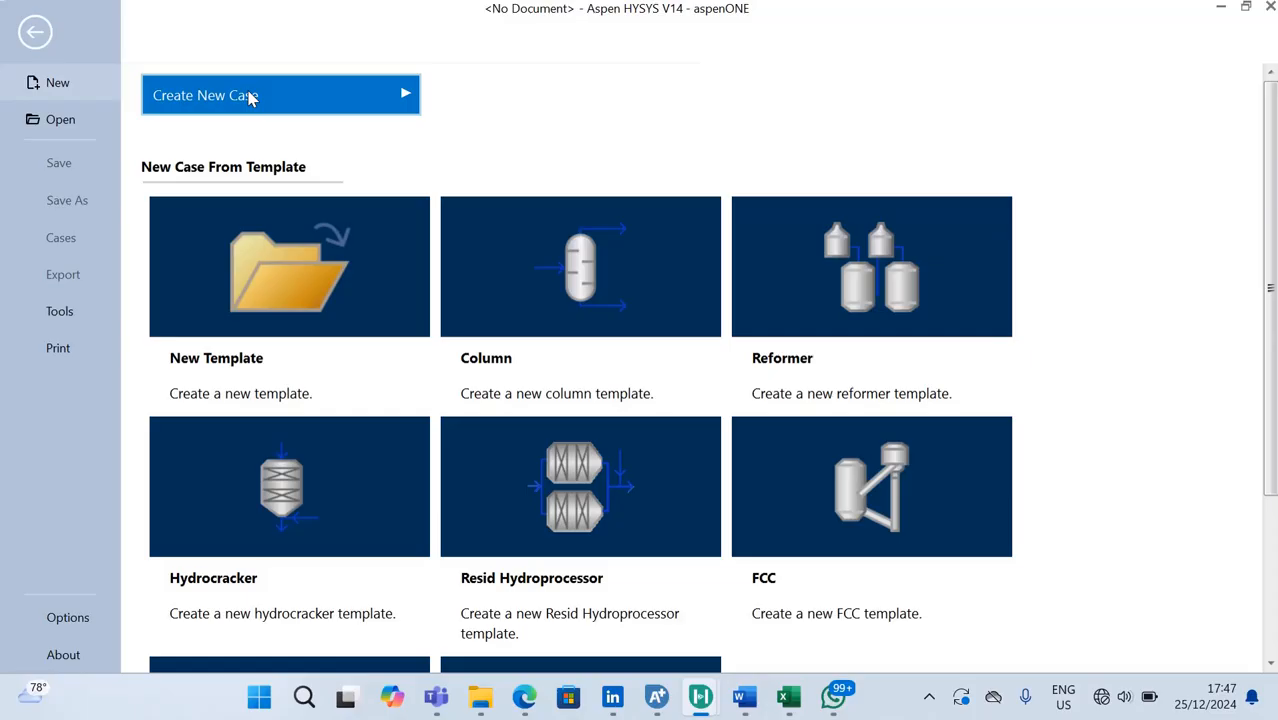
- Create a new blank simulation case
{"action": "left_click", "coordinate": [250, 96]}
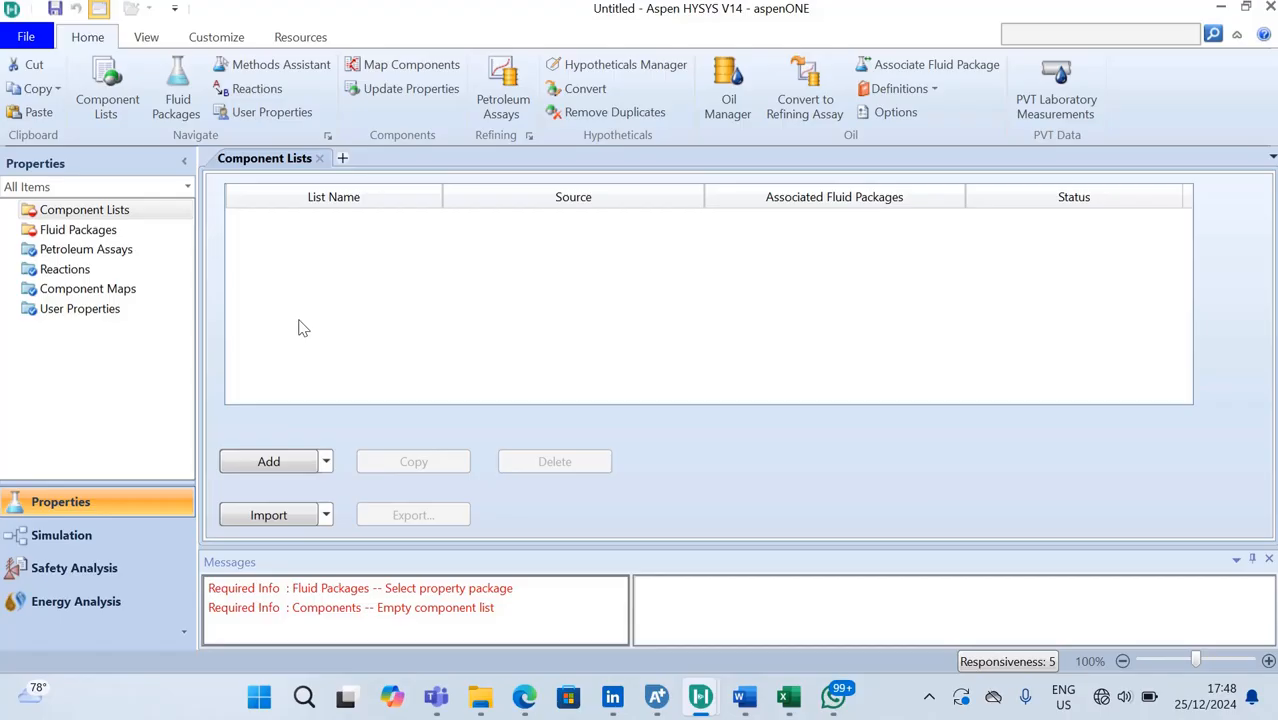
- Switch to Microsoft Edge and review the title pages of the reference papers on alkaline electrolysis modelling and renewable hydrogen production
{"action": "left_click", "coordinate": [521, 698]}
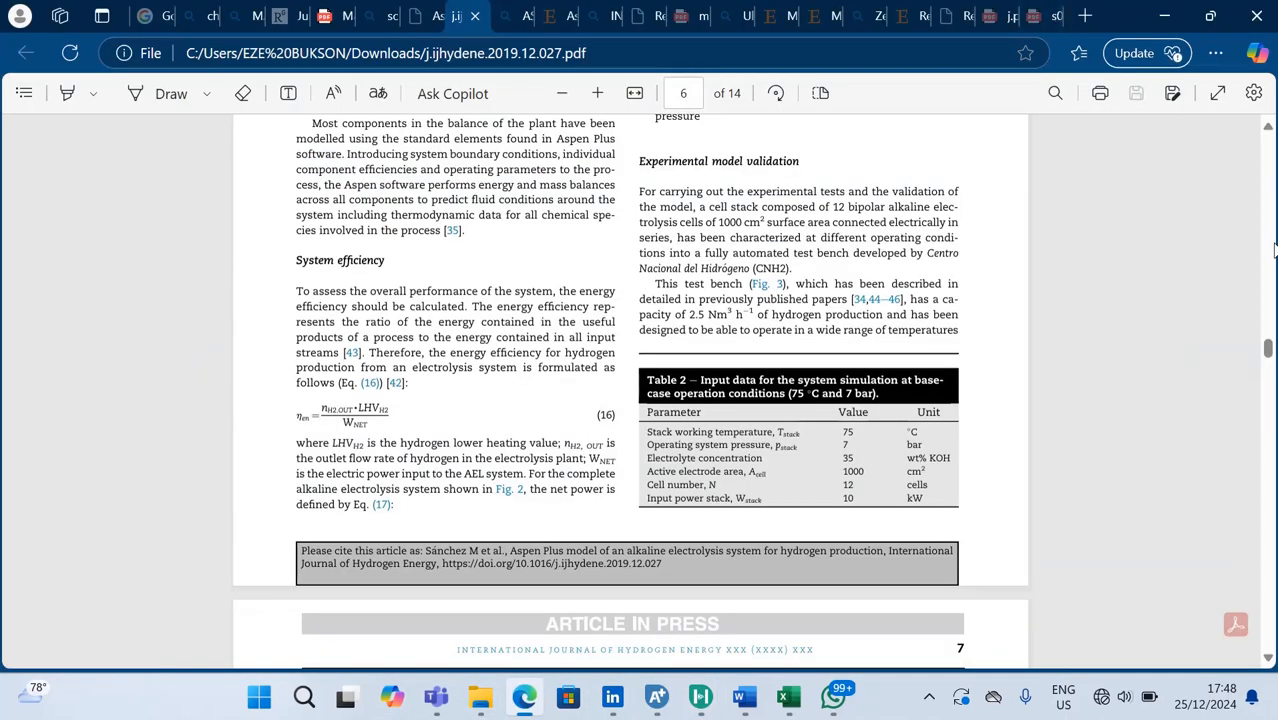
{"action": "left_click_drag", "start_coordinate": [1267, 348], "coordinate": [1268, 142]}
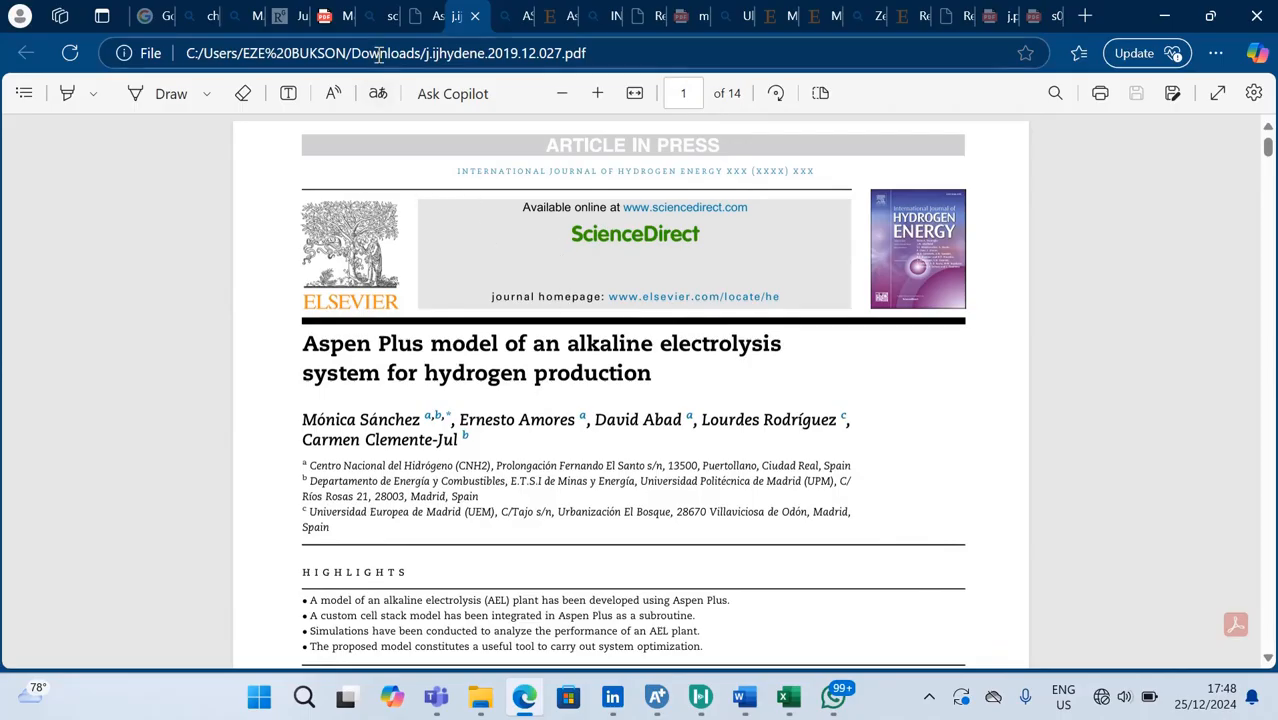
{"action": "left_click", "coordinate": [334, 18]}
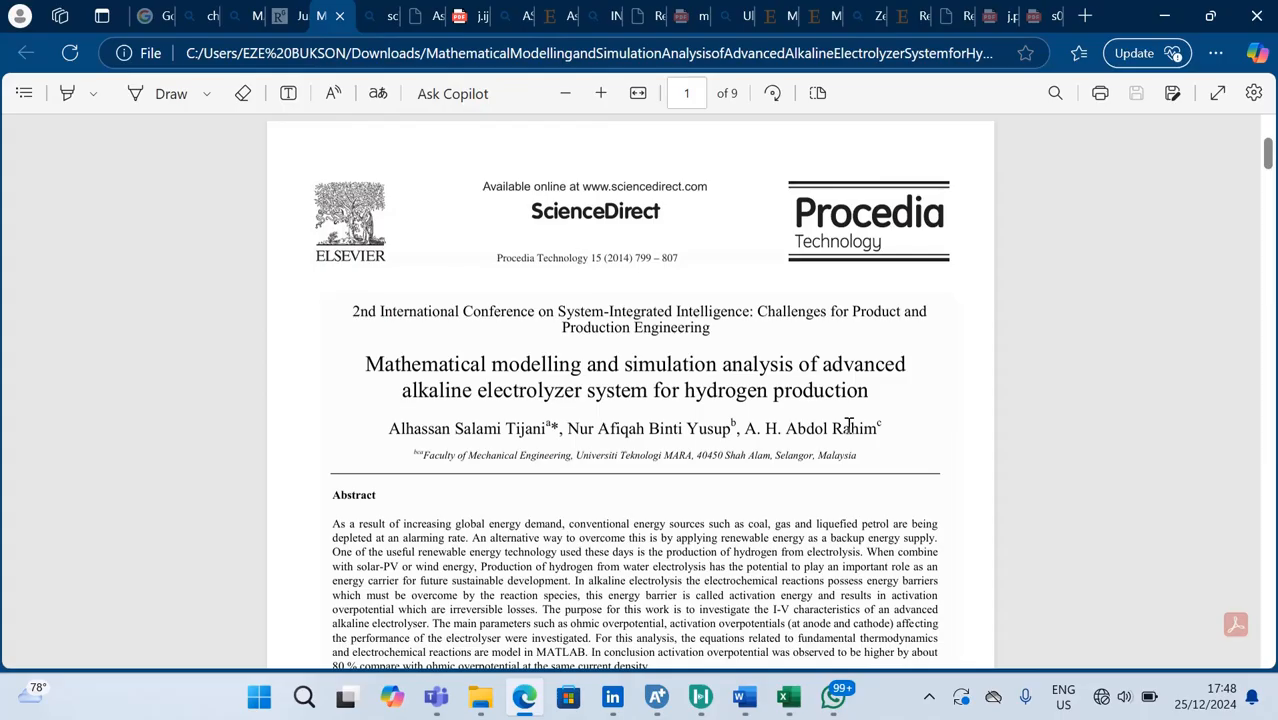
{"action": "left_click", "coordinate": [472, 16]}
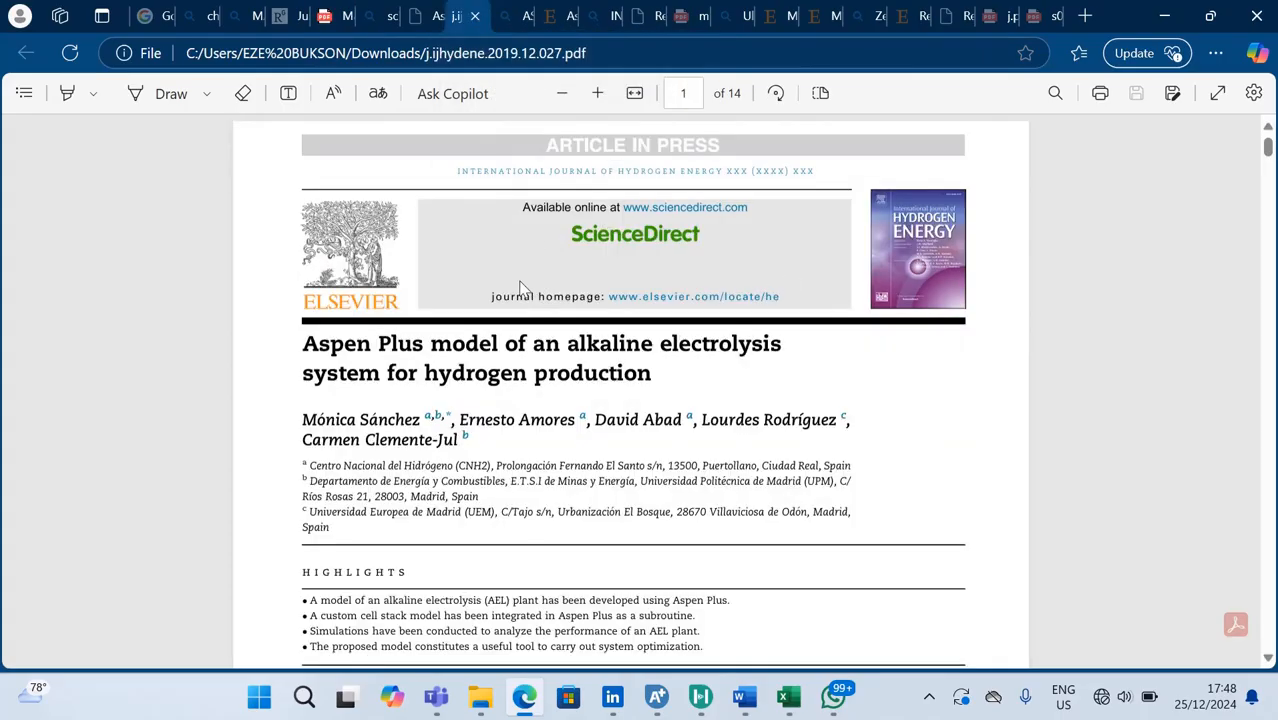
{"action": "left_click", "coordinate": [670, 16]}
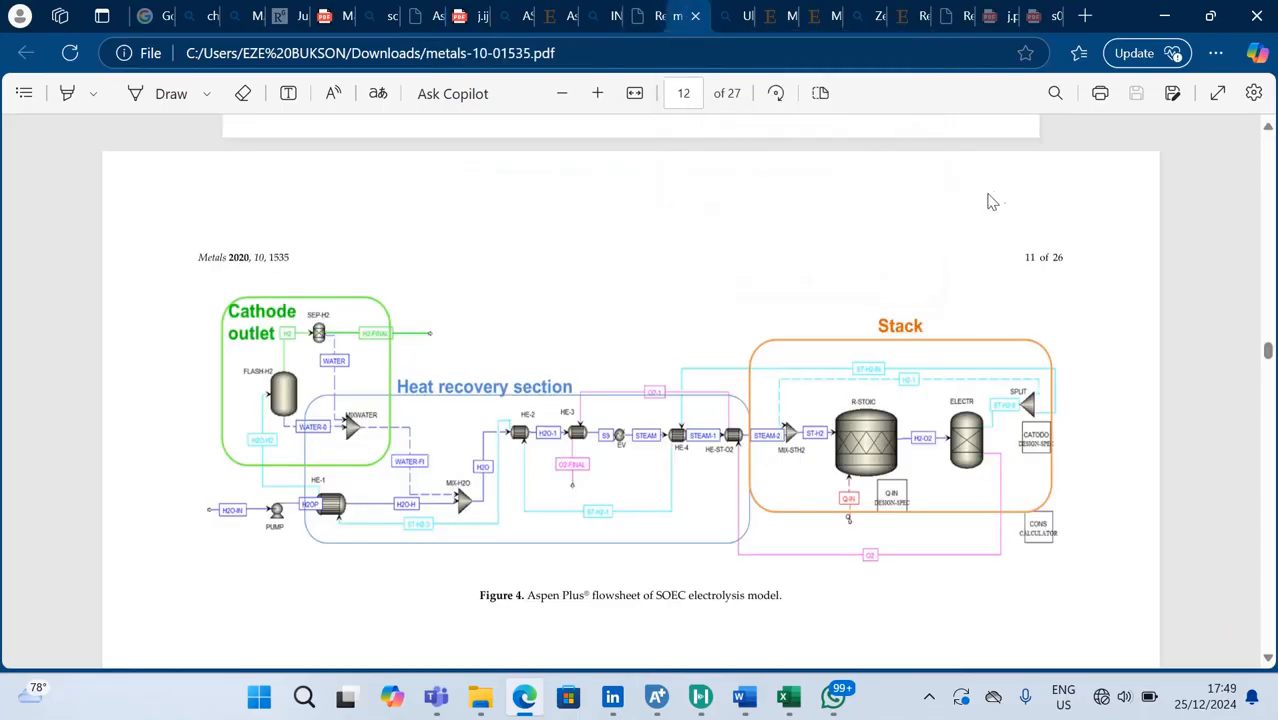
{"action": "left_click", "coordinate": [1270, 261]}
{"action": "left_click_drag", "start_coordinate": [1269, 255], "coordinate": [1262, 143]}
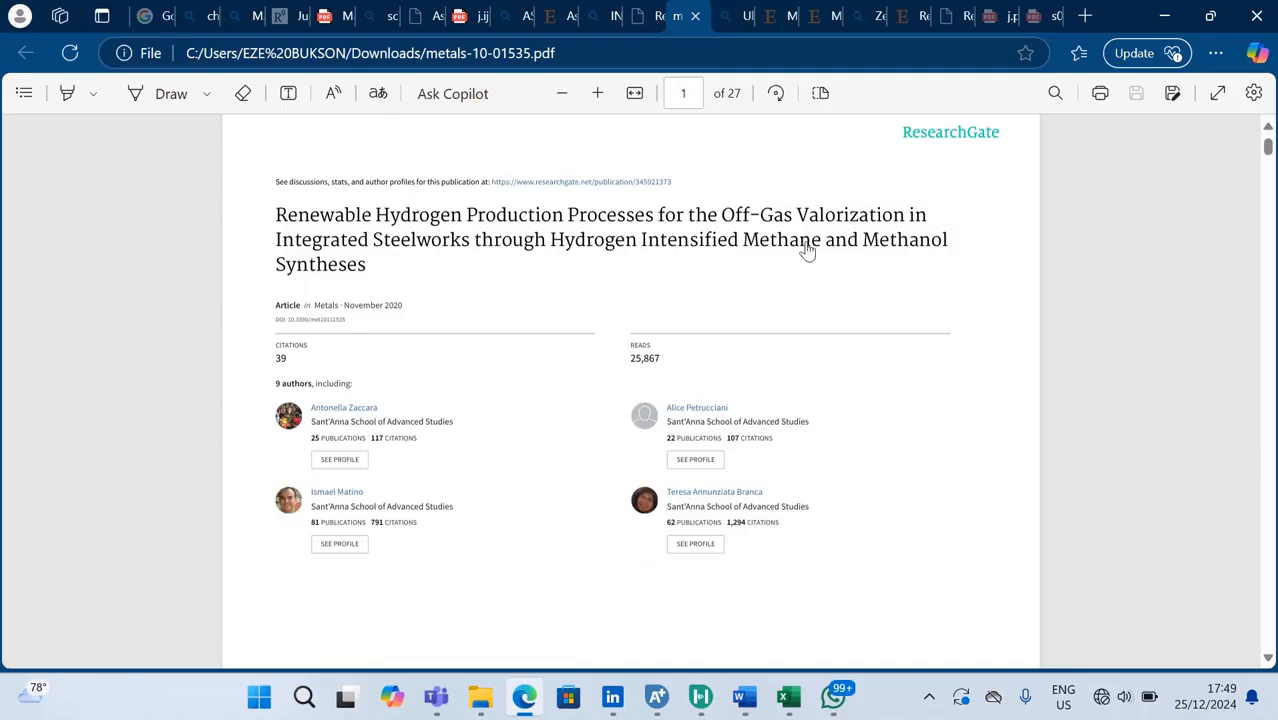
- Return to the untitled Aspen HYSYS case and add a component list based on the Aspen Properties databank
{"action": "mouse_move", "coordinate": [698, 697]}
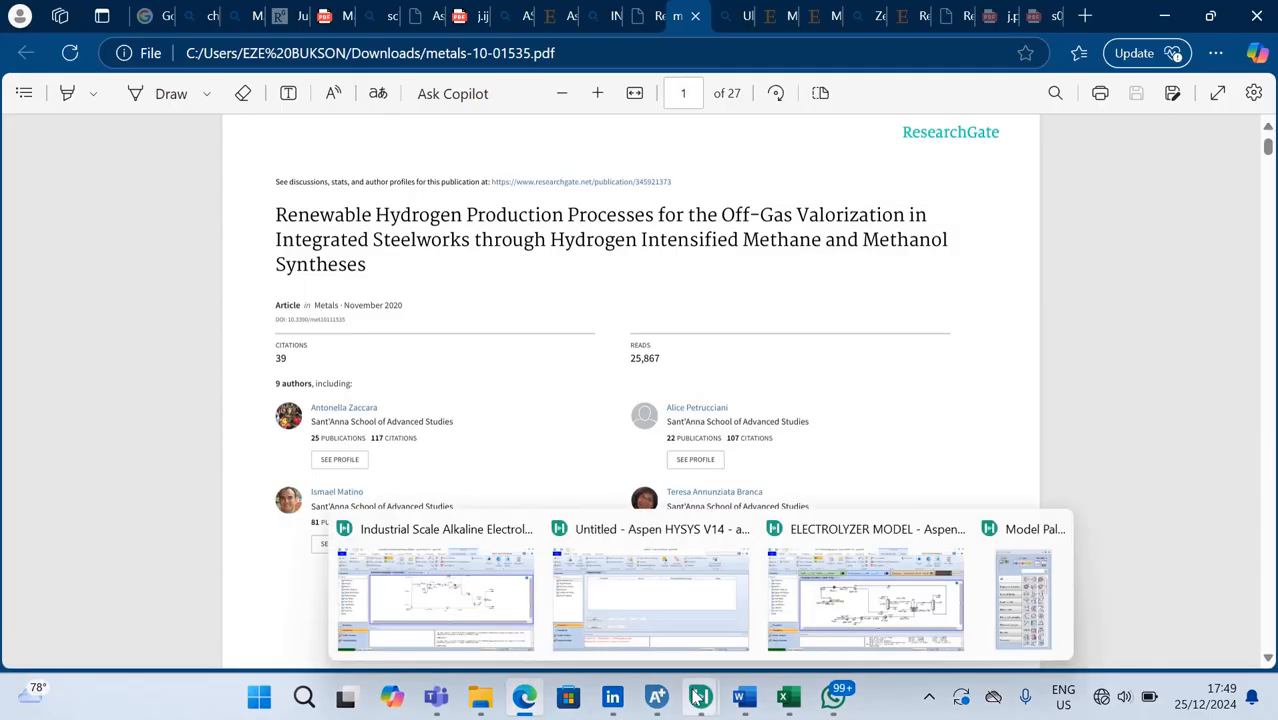
{"action": "left_click", "coordinate": [677, 610]}
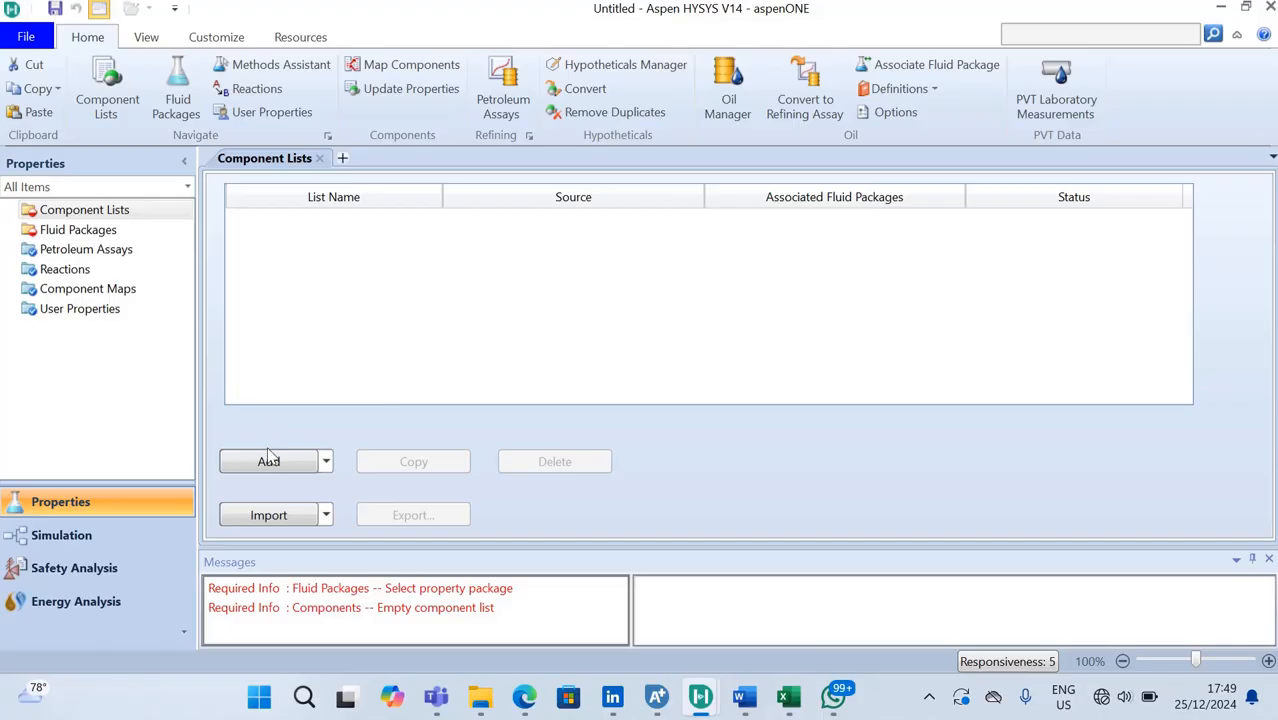
{"action": "left_click", "coordinate": [327, 462]}
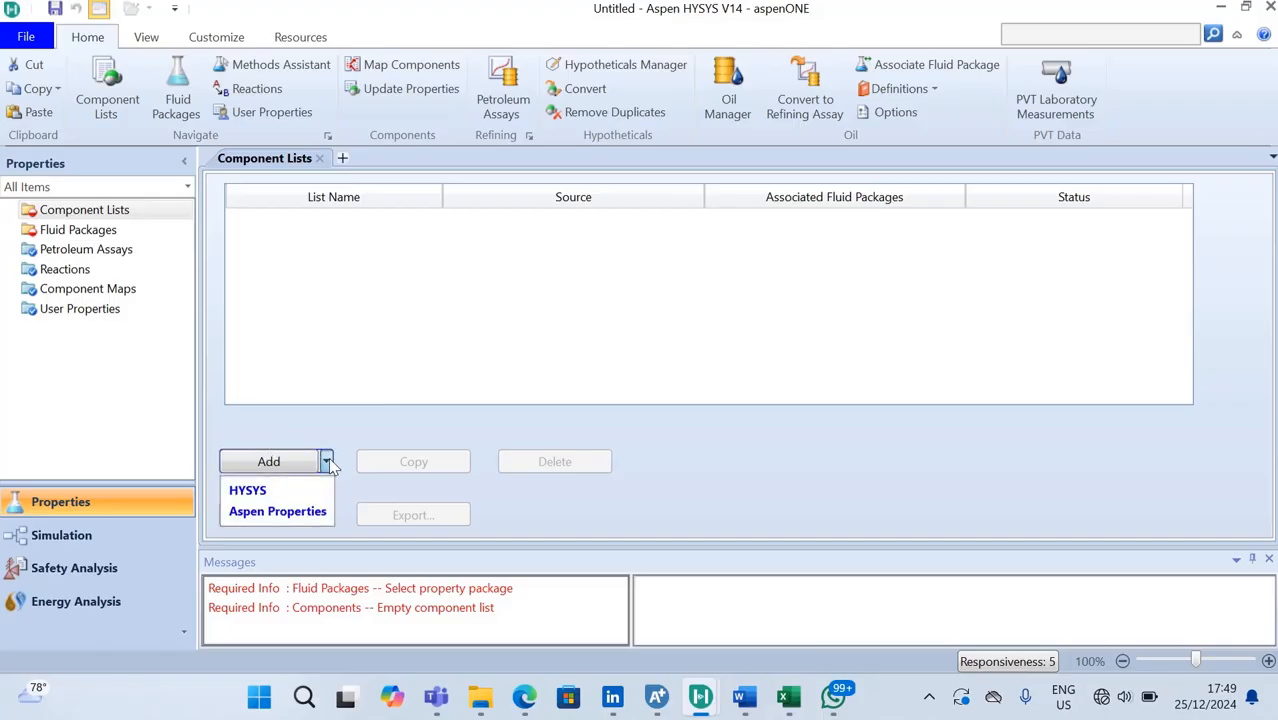
{"action": "left_click", "coordinate": [321, 512]}
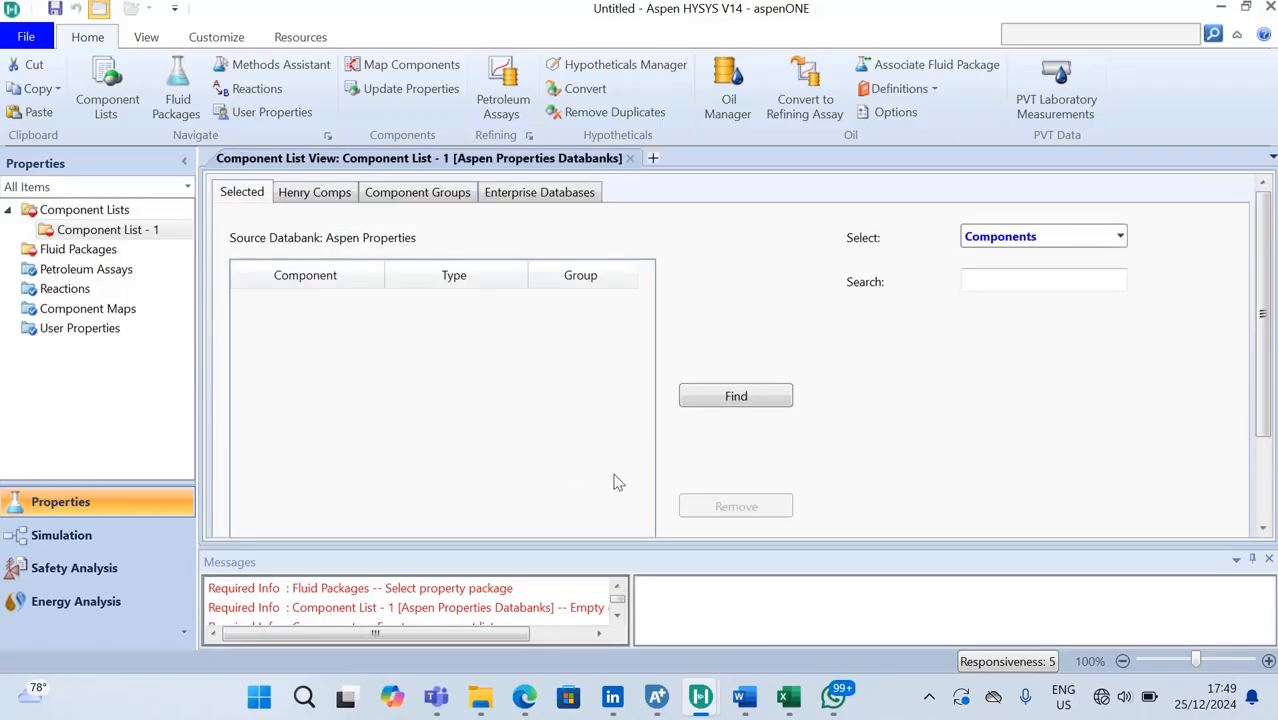
- Add water, hydrogen (H2), oxygen (O2) and potassium hydroxide (KOH) to the component list
{"action": "left_click", "coordinate": [1069, 289]}
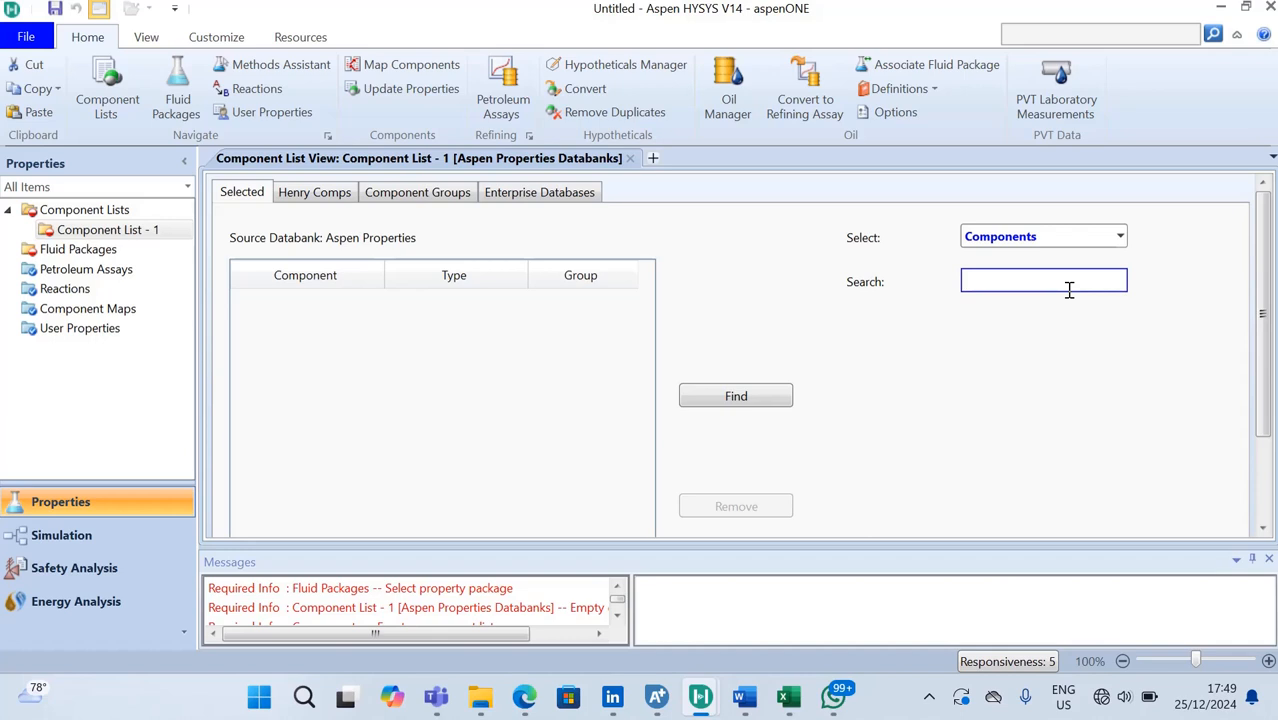
{"action": "type", "text": "water"}
{"action": "key", "text": "Return"}
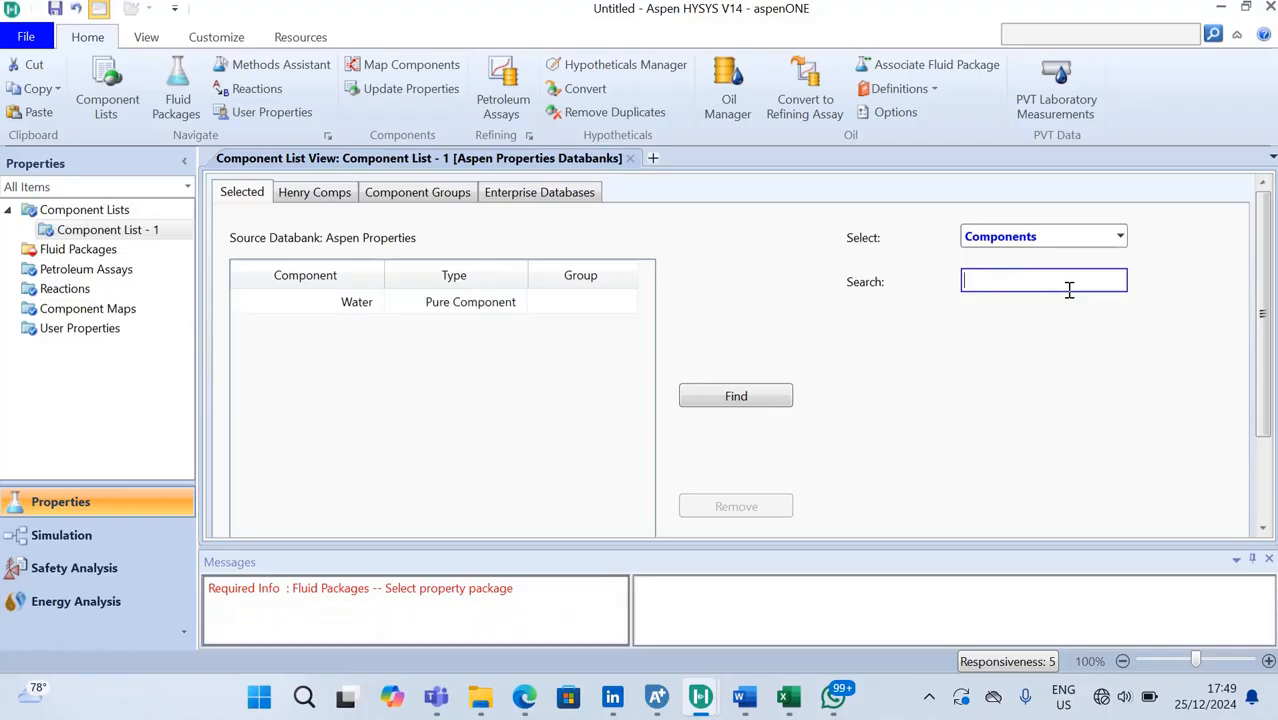
{"action": "type", "text": "h2"}
{"action": "key", "text": "Return"}
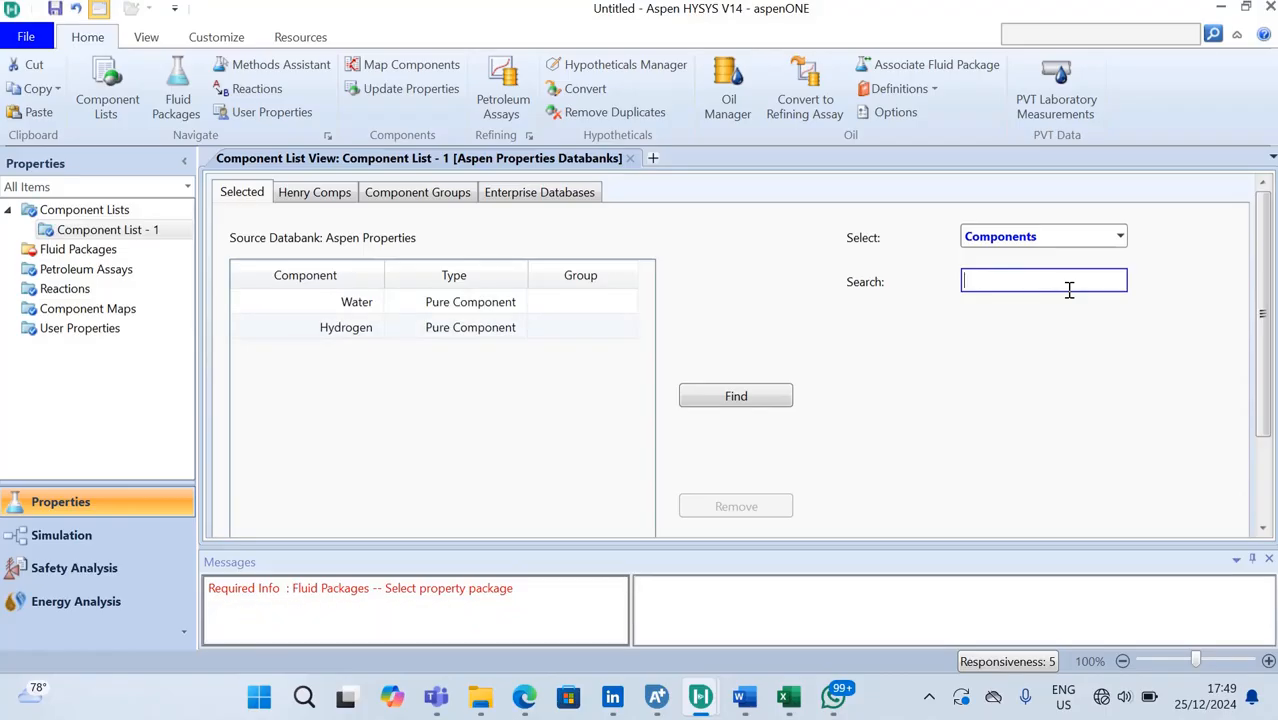
{"action": "type", "text": "o2"}
{"action": "key", "text": "Return"}
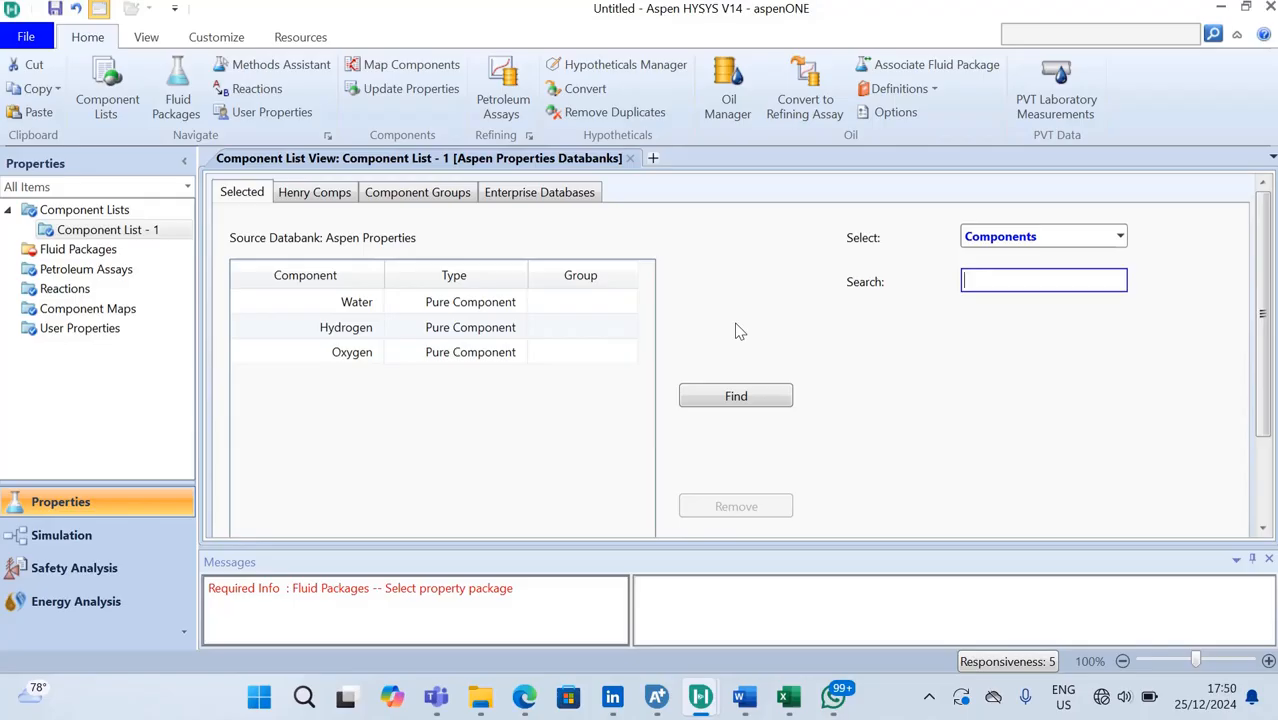
{"action": "type", "text": "koh"}
{"action": "key", "text": "Return"}
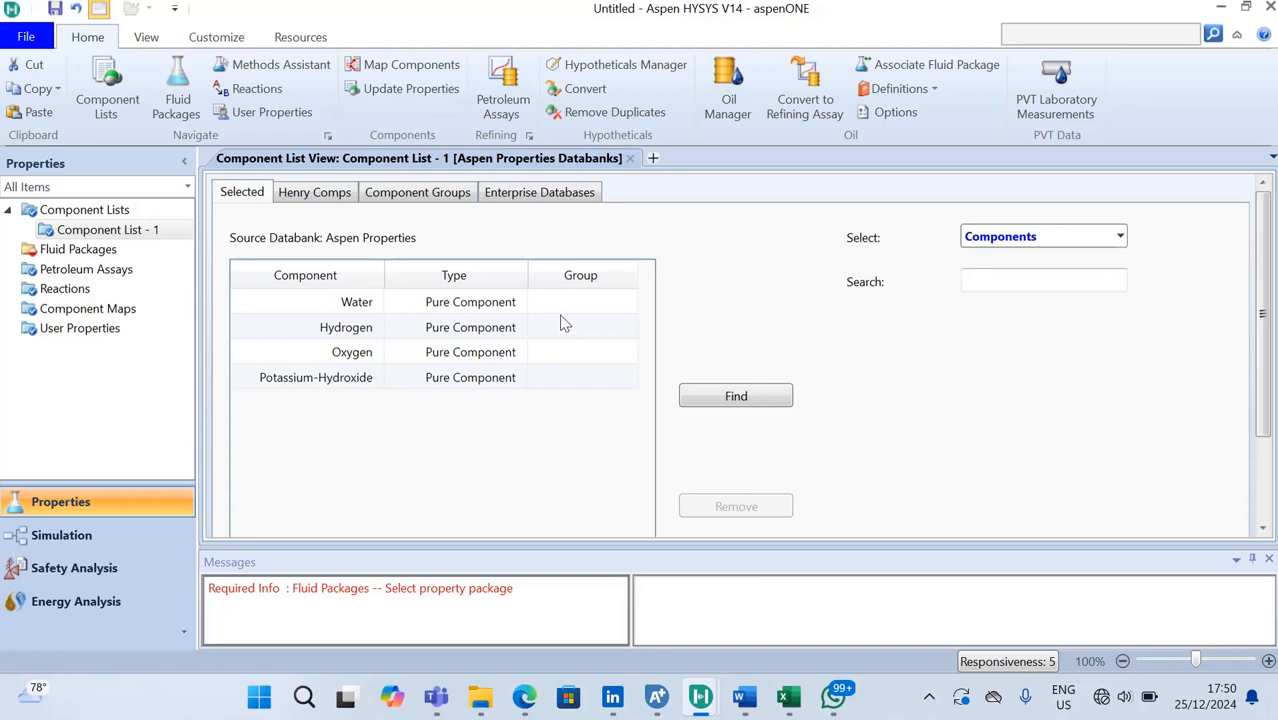
- Add an Aspen Properties fluid package and choose Electrolyte NRTL as its property package
{"action": "left_click", "coordinate": [140, 255]}
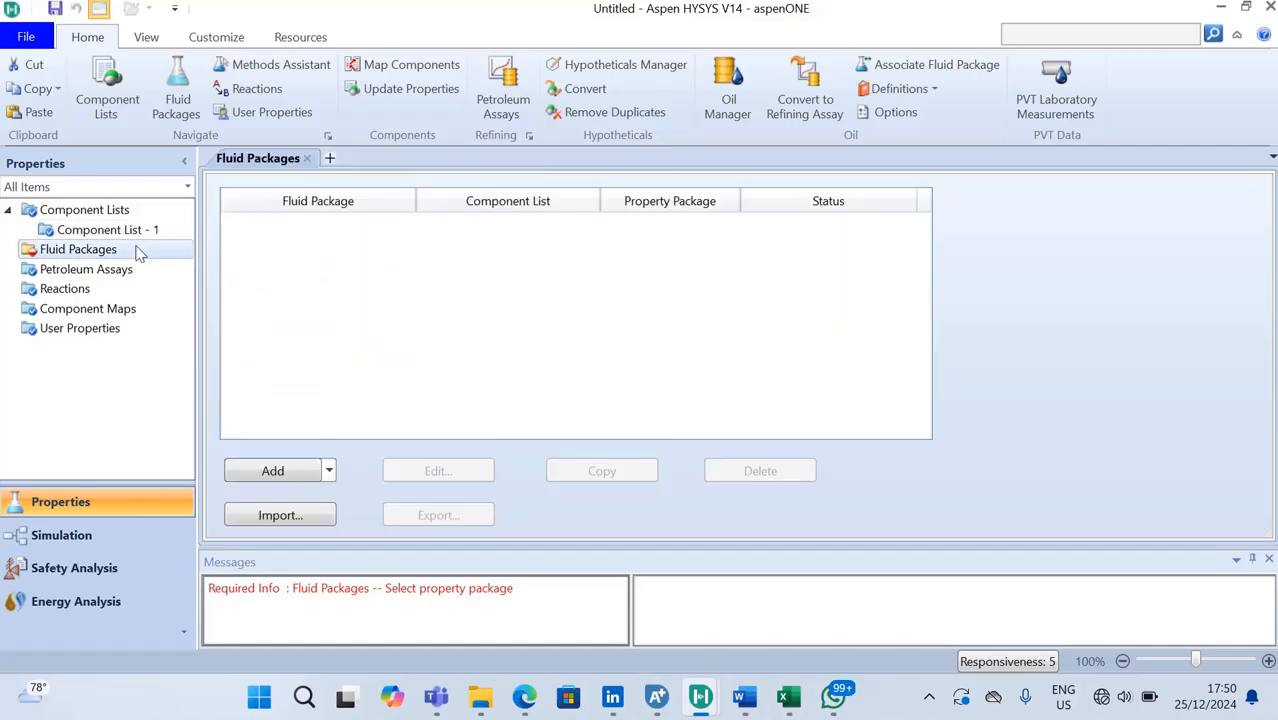
{"action": "left_click", "coordinate": [329, 471]}
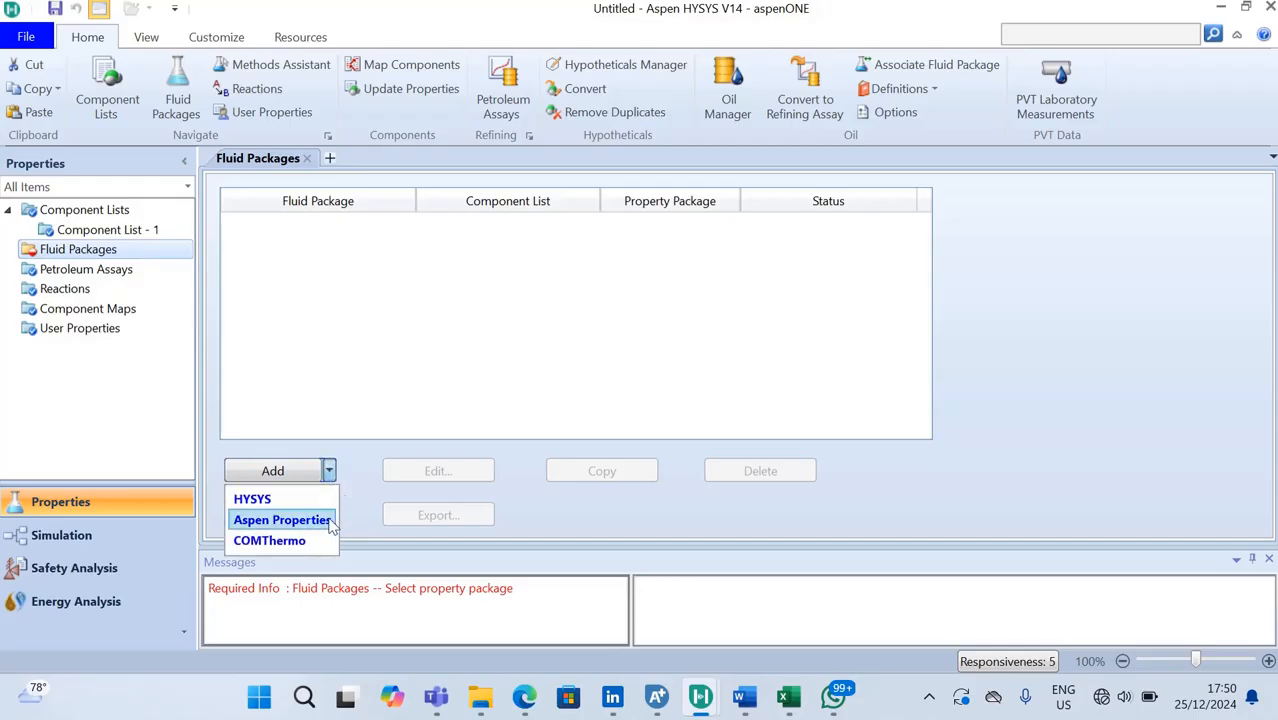
{"action": "left_click", "coordinate": [281, 520]}
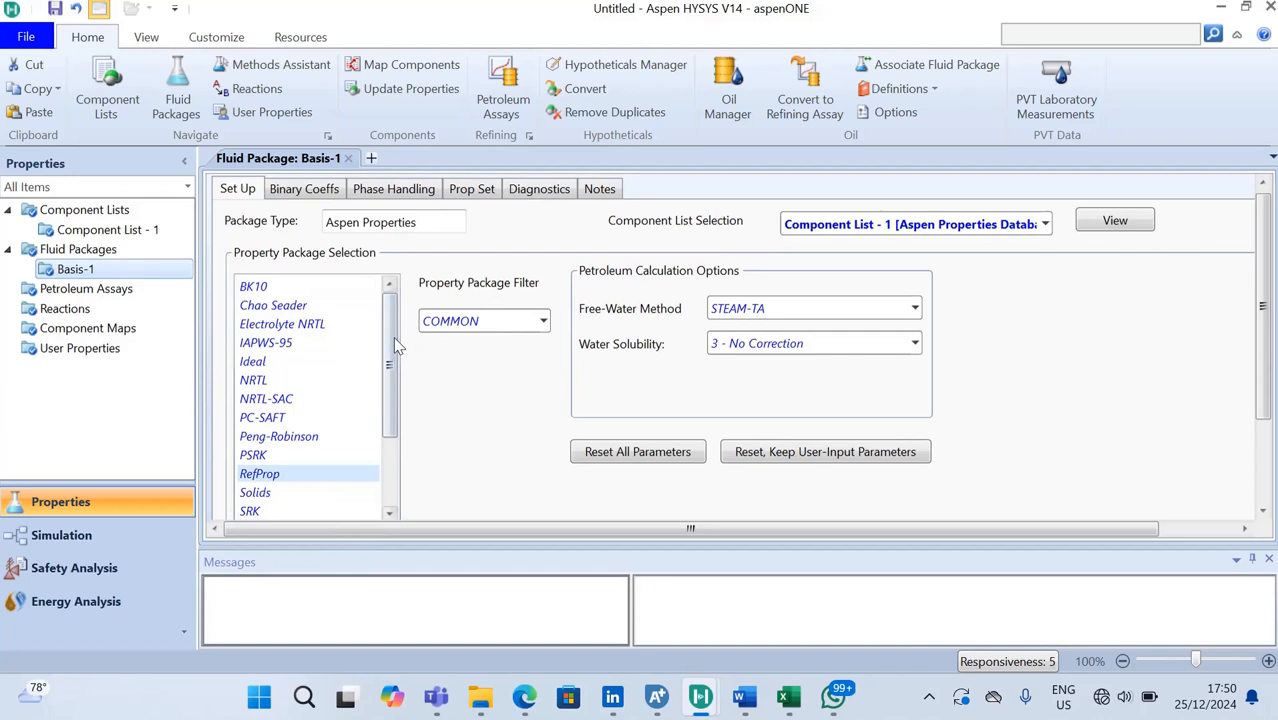
{"action": "left_click", "coordinate": [322, 326]}
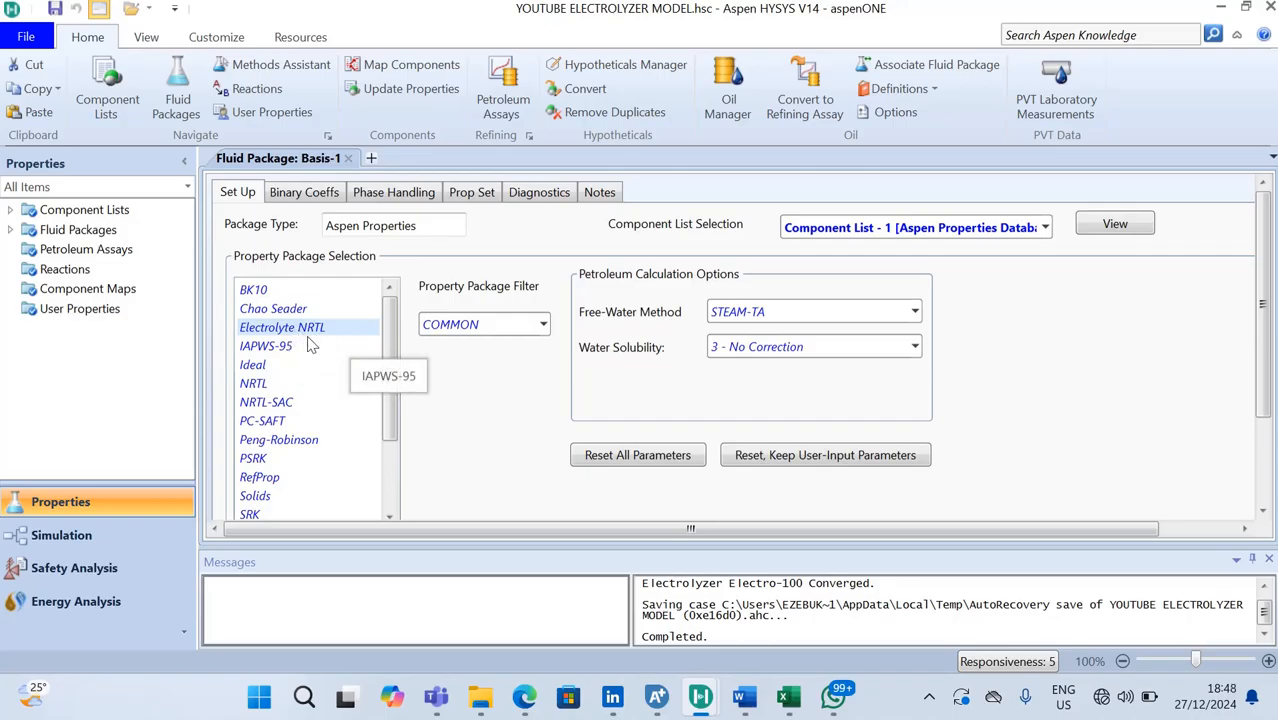
- In the Electrolyte Wizard, set the hydrogen ion type to H+, include water dissociation, exclude salt formation, and get the reactions
{"action": "left_click", "coordinate": [1262, 512]}
{"action": "left_click", "coordinate": [1262, 512]}
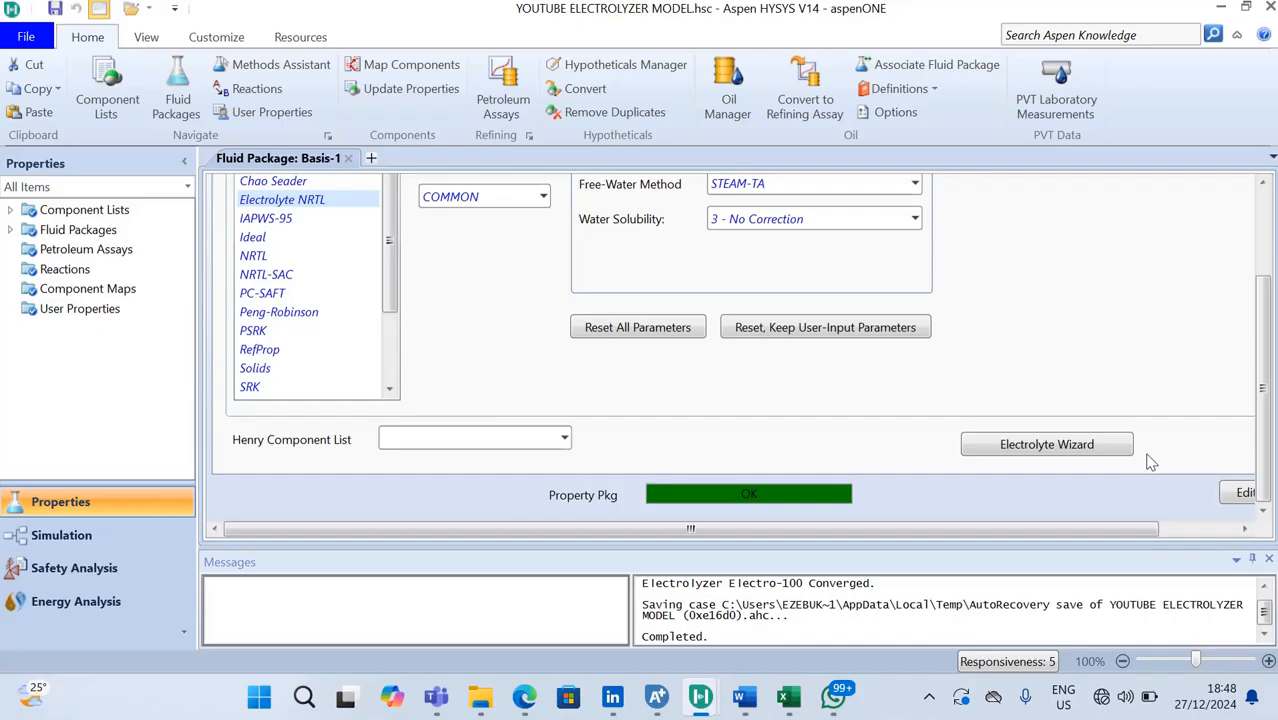
{"action": "left_click", "coordinate": [1050, 445]}
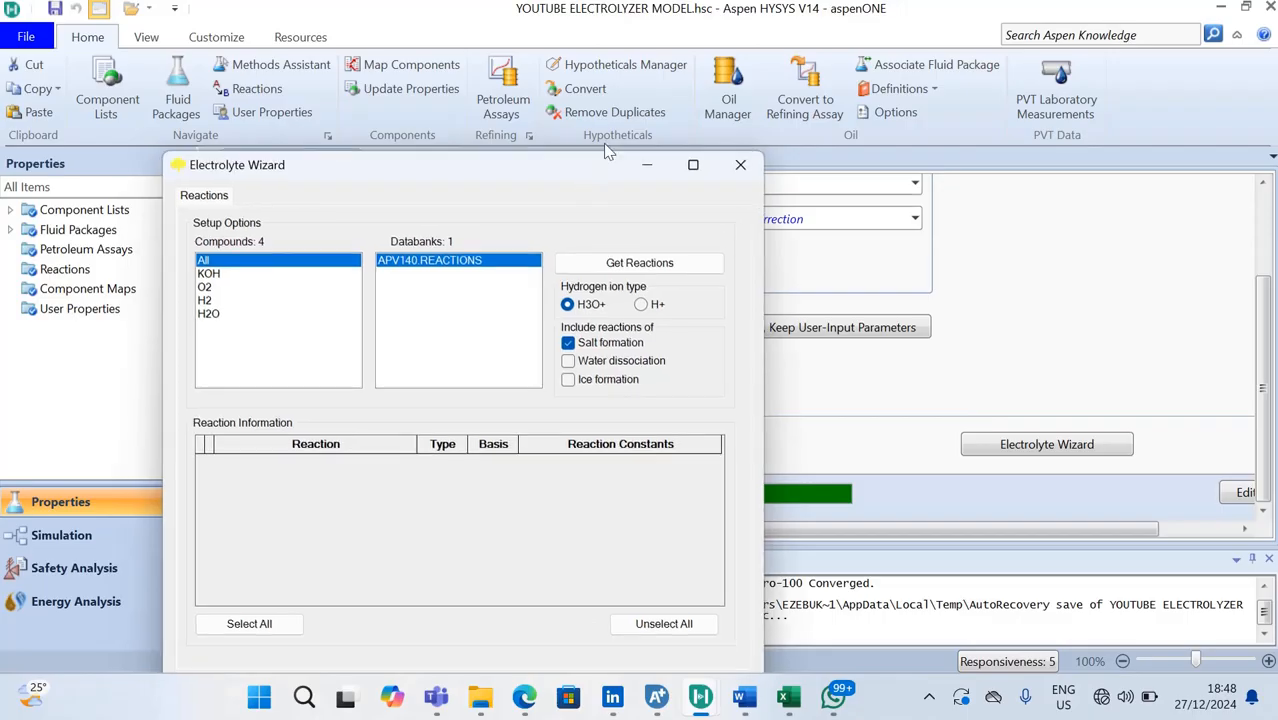
{"action": "left_click_drag", "start_coordinate": [579, 168], "coordinate": [684, 53]}
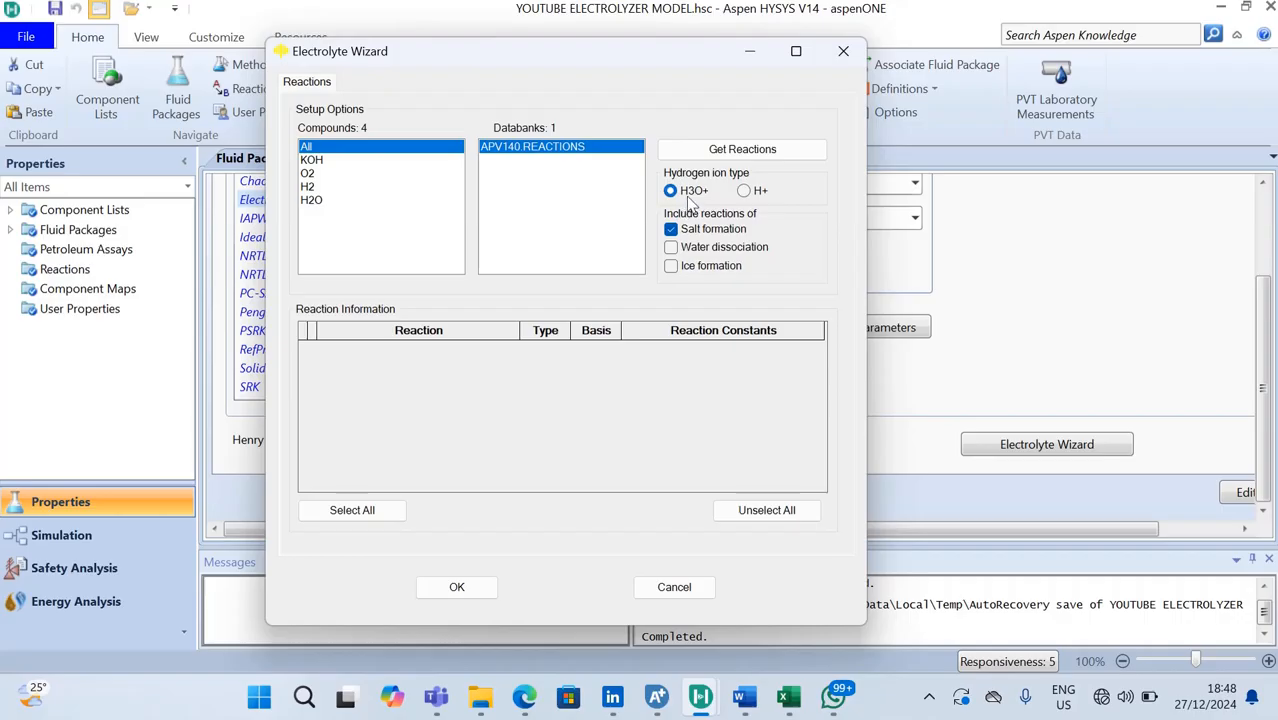
{"action": "left_click", "coordinate": [750, 191]}
{"action": "left_click", "coordinate": [677, 249]}
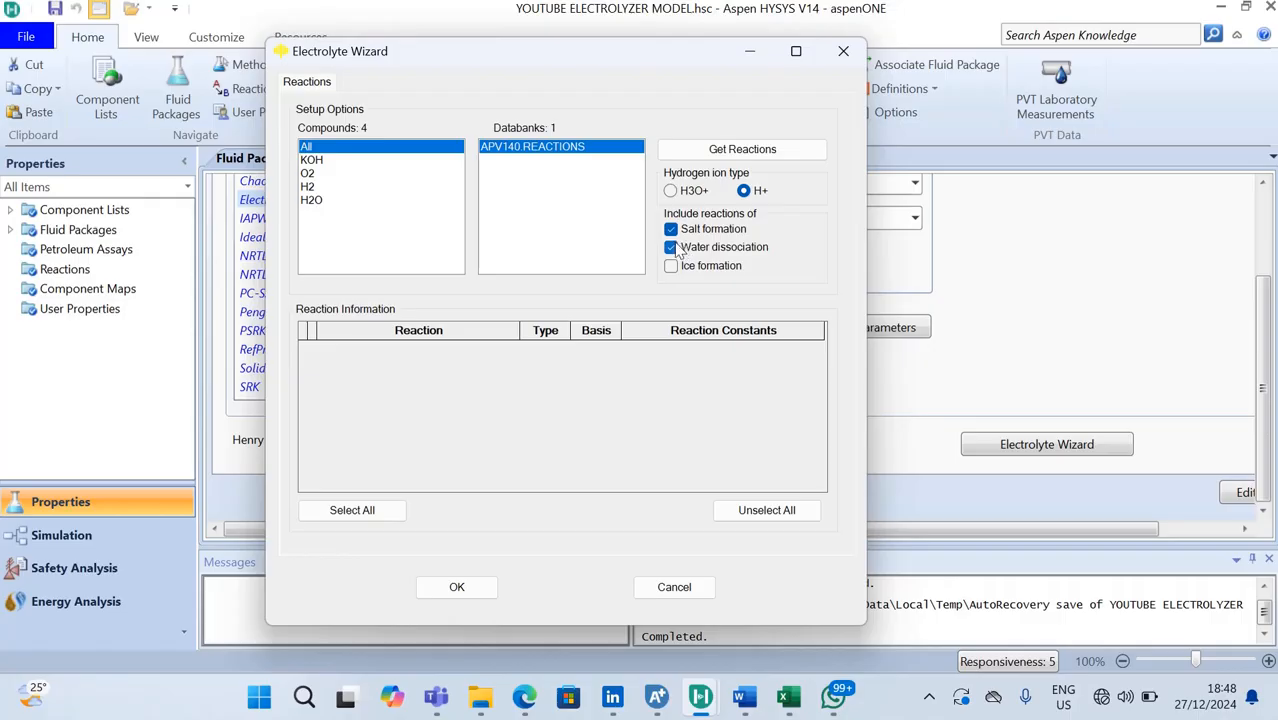
{"action": "left_click", "coordinate": [675, 232]}
{"action": "left_click", "coordinate": [773, 154]}
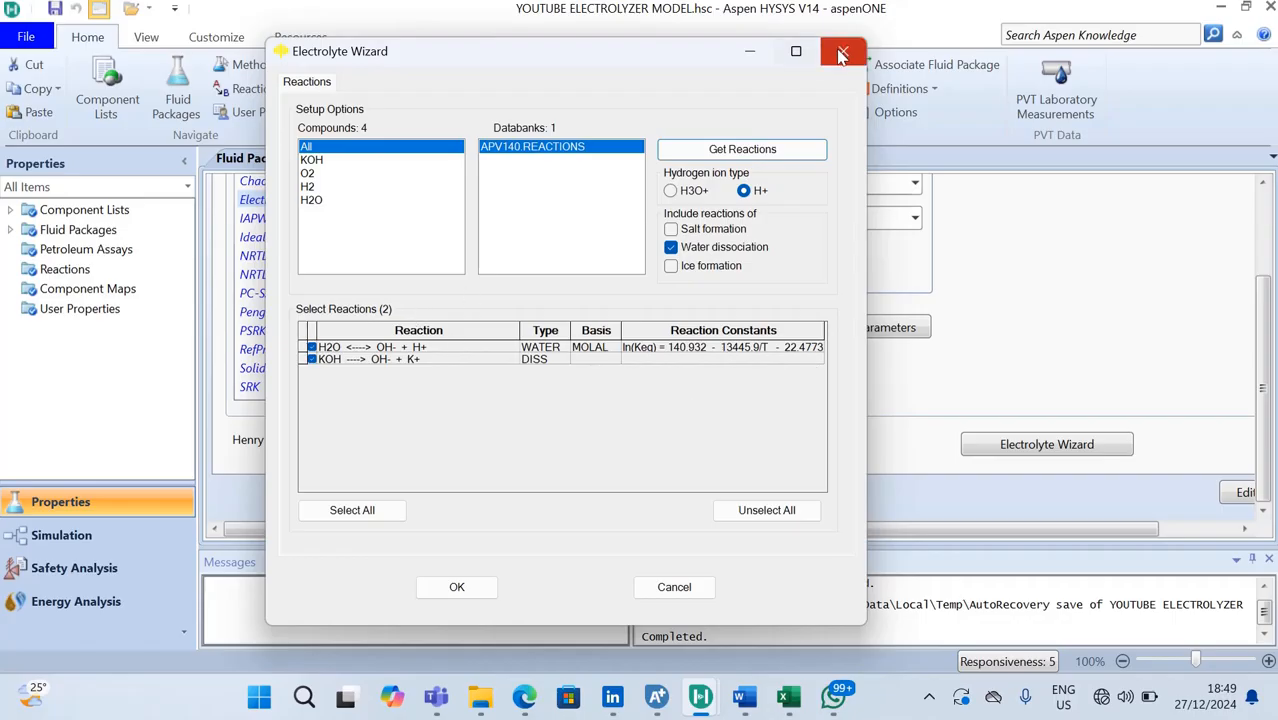
- Select all generated electrolyte reactions, covering H2O and KOH dissociation, and accept the Electrolyte Wizard setup
{"action": "left_click", "coordinate": [798, 52]}
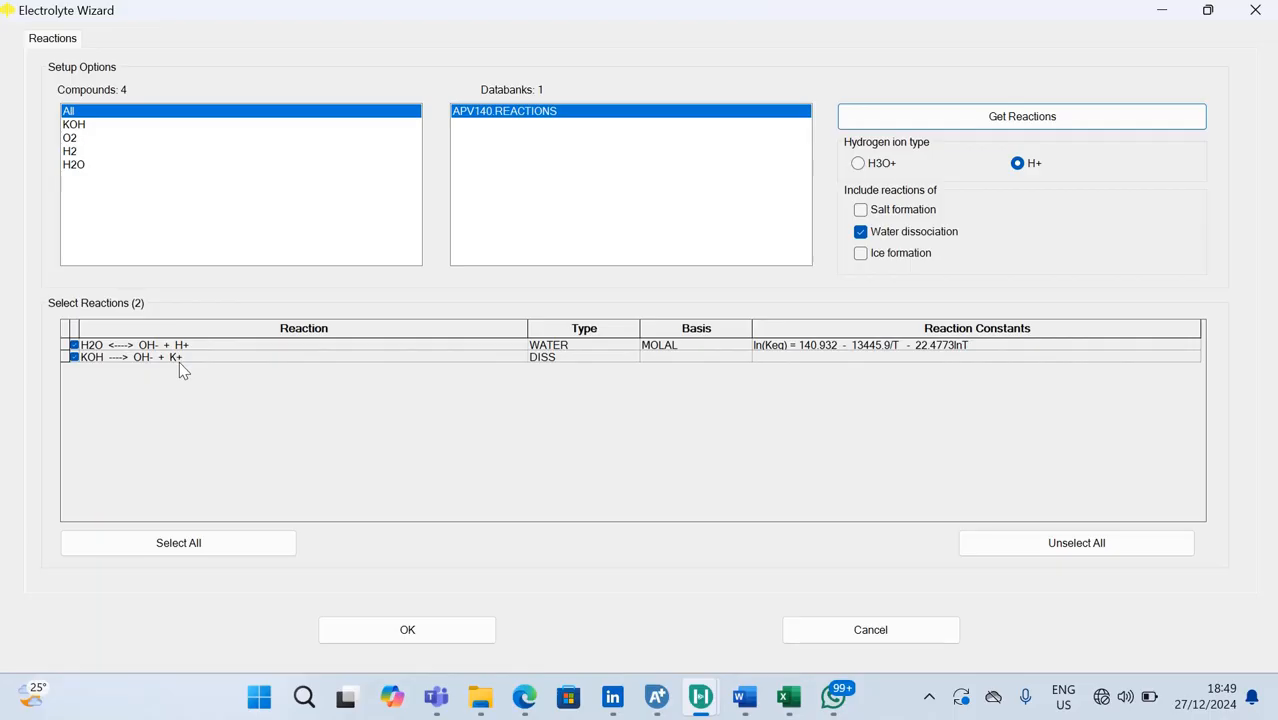
{"action": "left_click", "coordinate": [161, 551]}
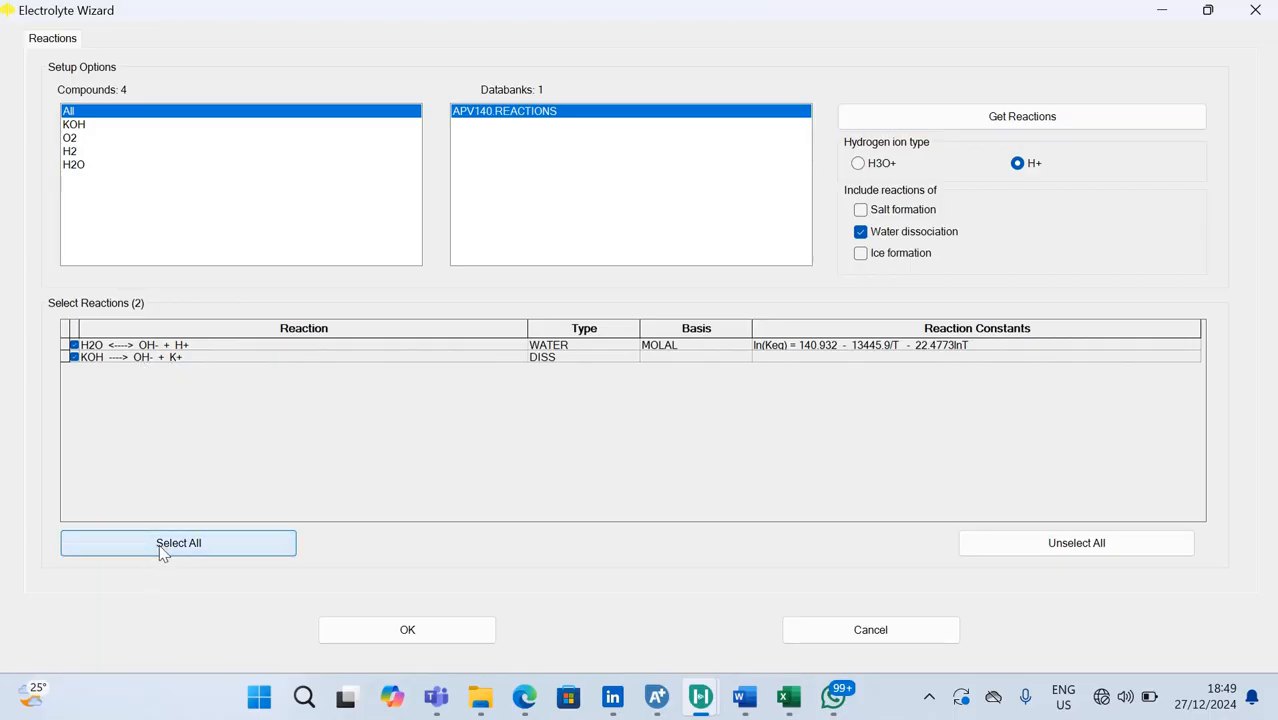
{"action": "left_click", "coordinate": [451, 632]}
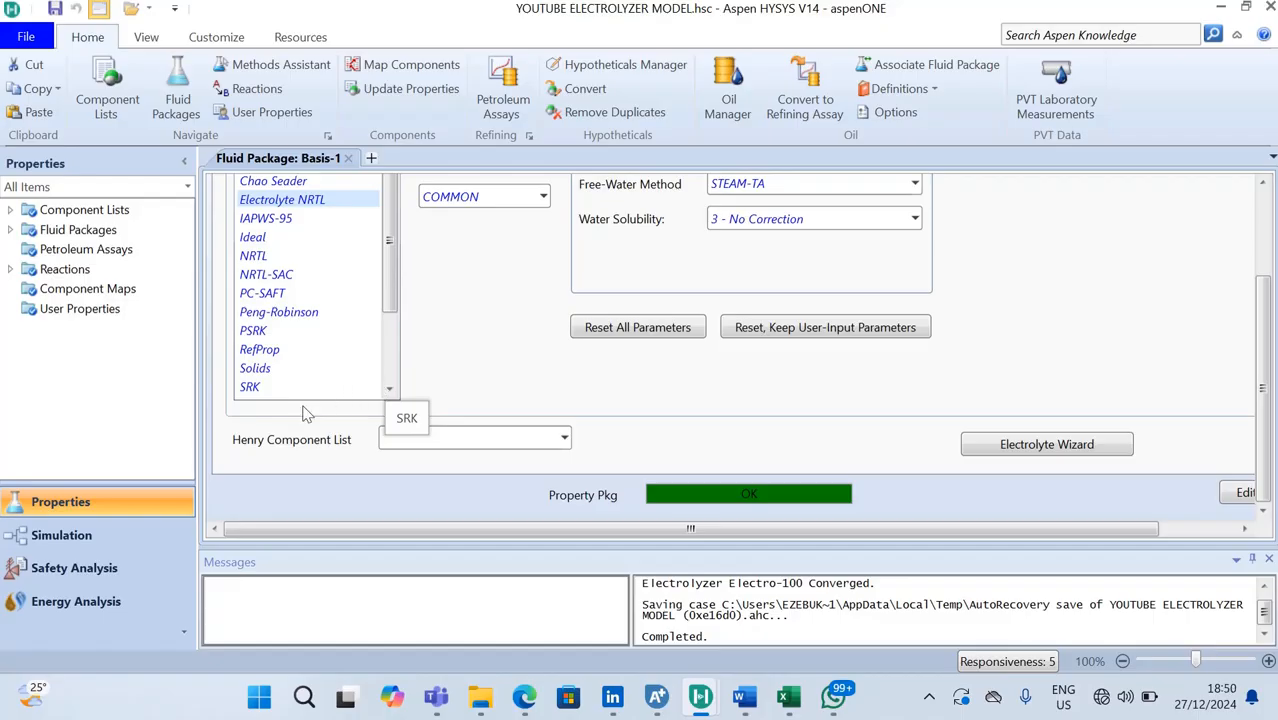
- Enter the simulation environment and place an electrolyzer unit on the empty main flowsheet
{"action": "left_click", "coordinate": [139, 533]}
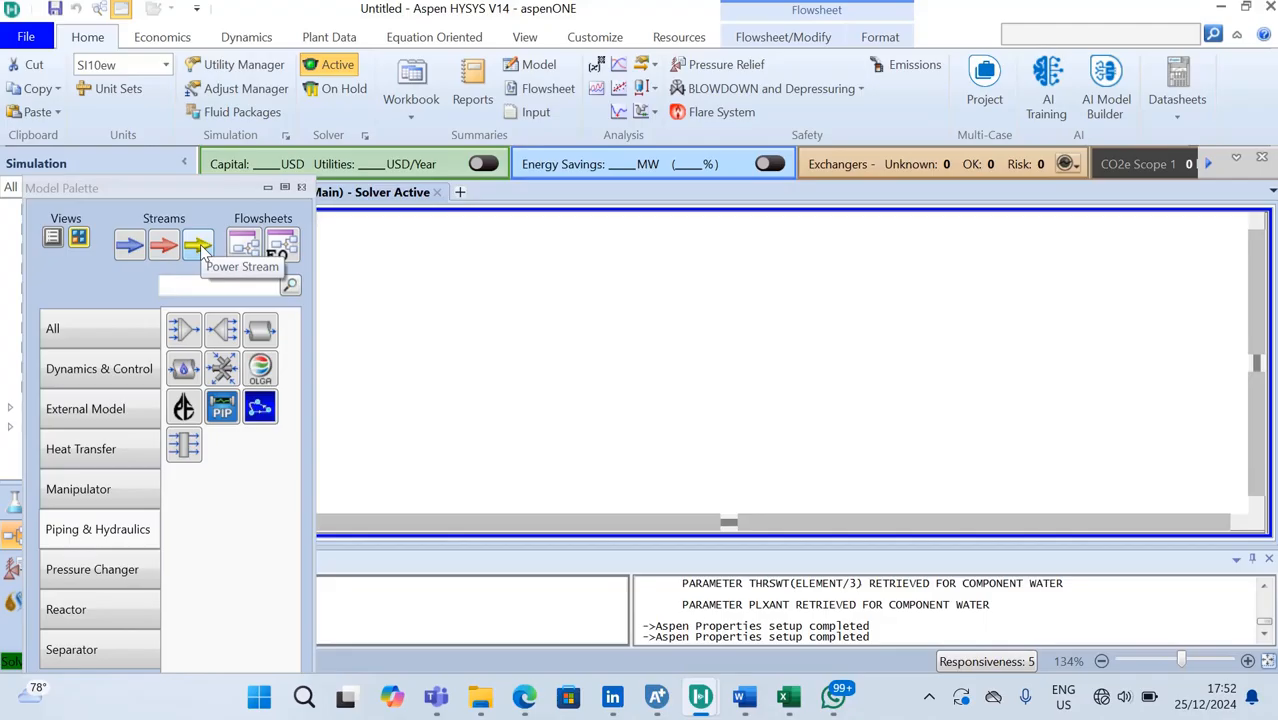
{"action": "left_click", "coordinate": [109, 343]}
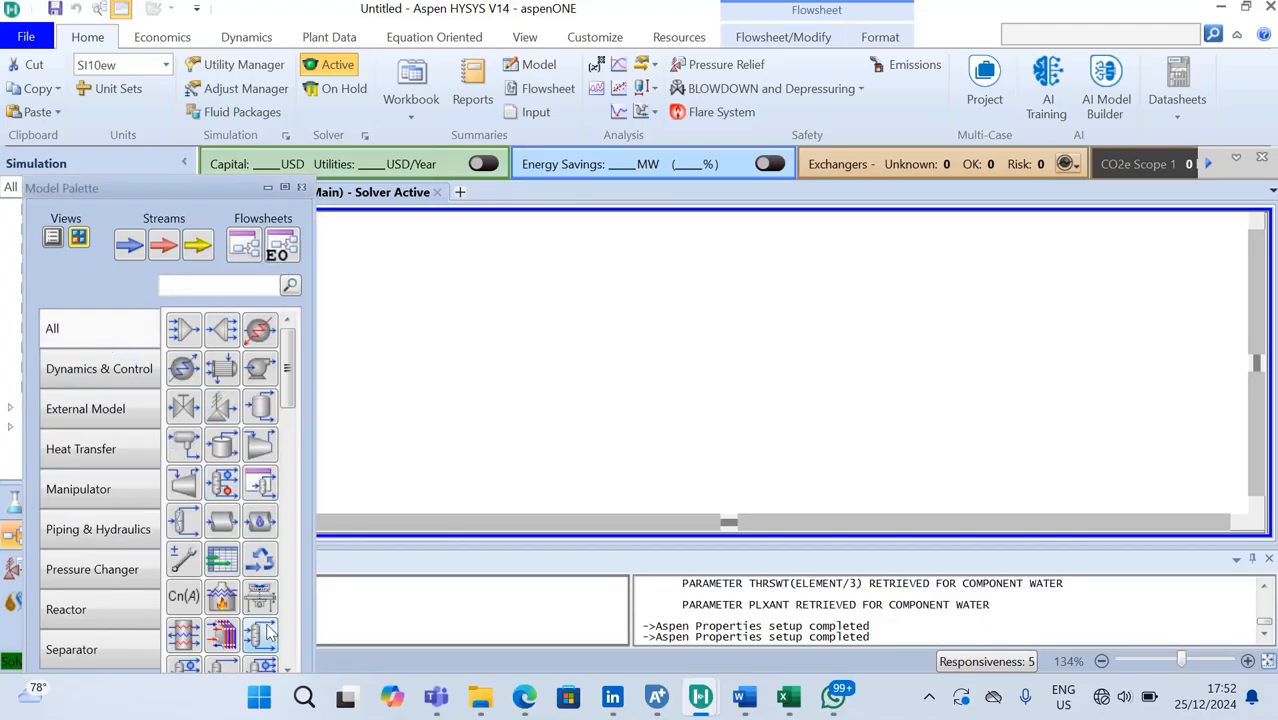
{"action": "left_click", "coordinate": [292, 645]}
{"action": "left_click", "coordinate": [292, 648]}
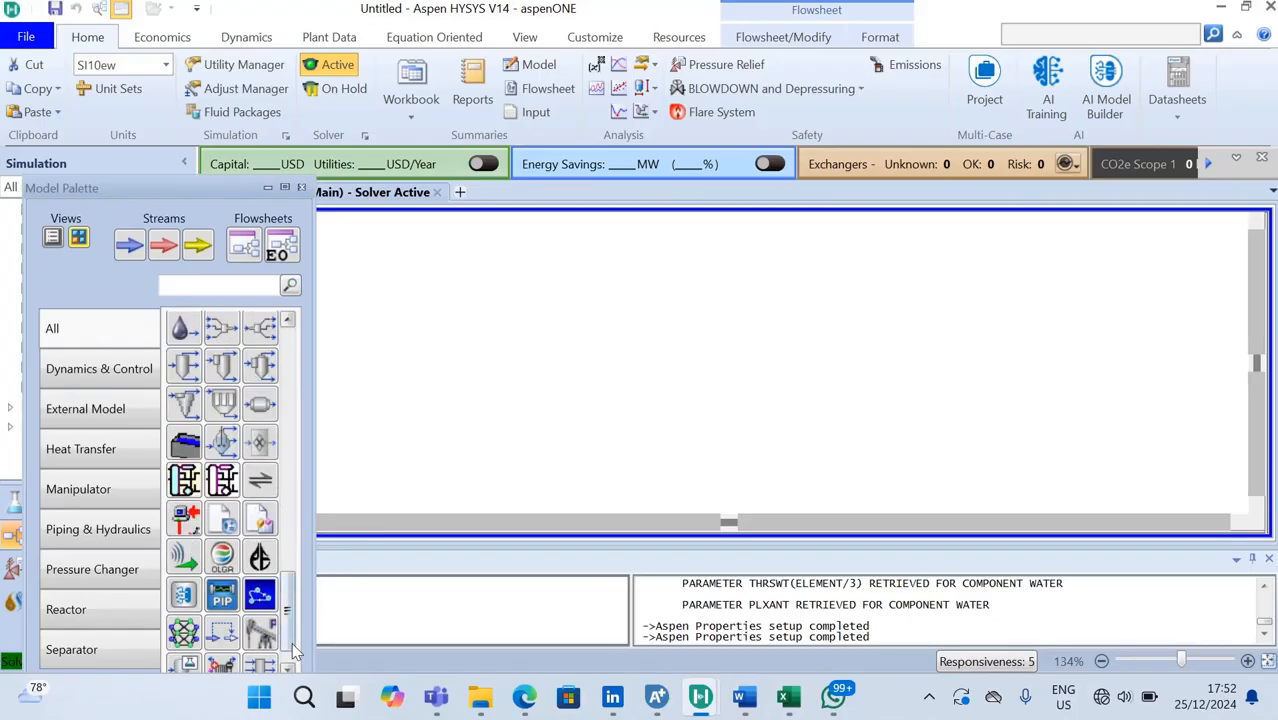
{"action": "left_click", "coordinate": [292, 648]}
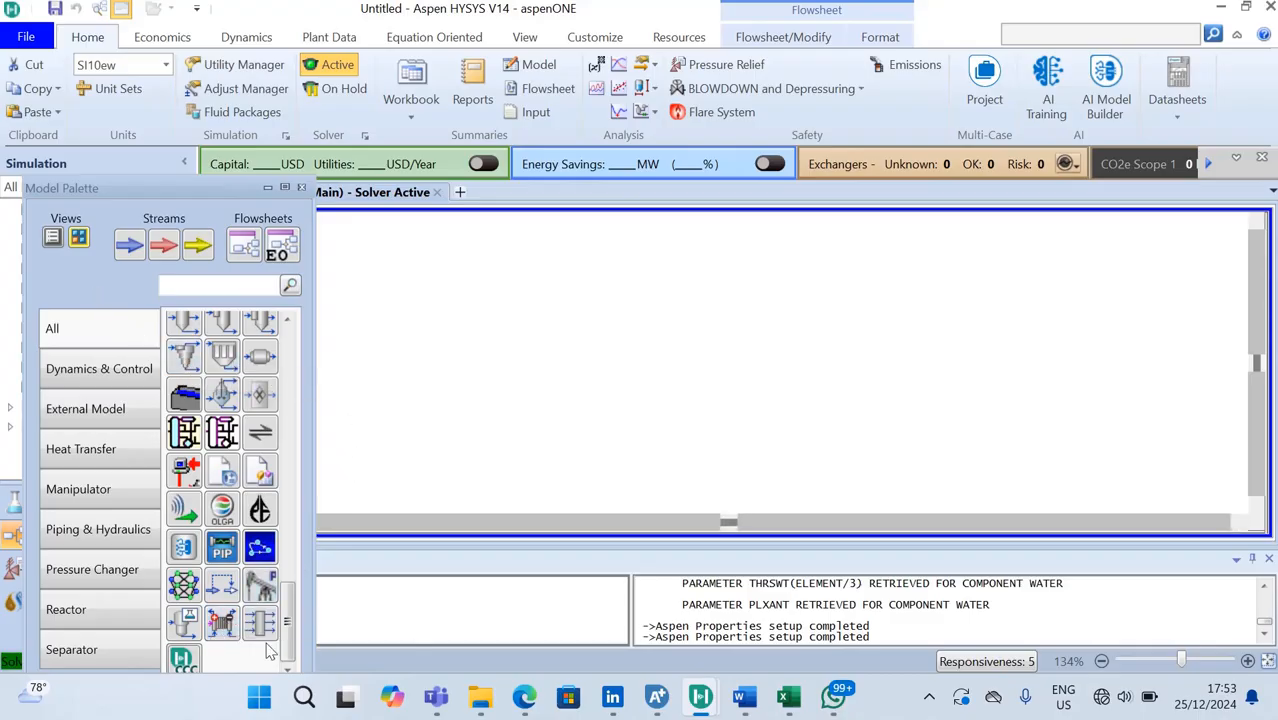
{"action": "left_click", "coordinate": [214, 622]}
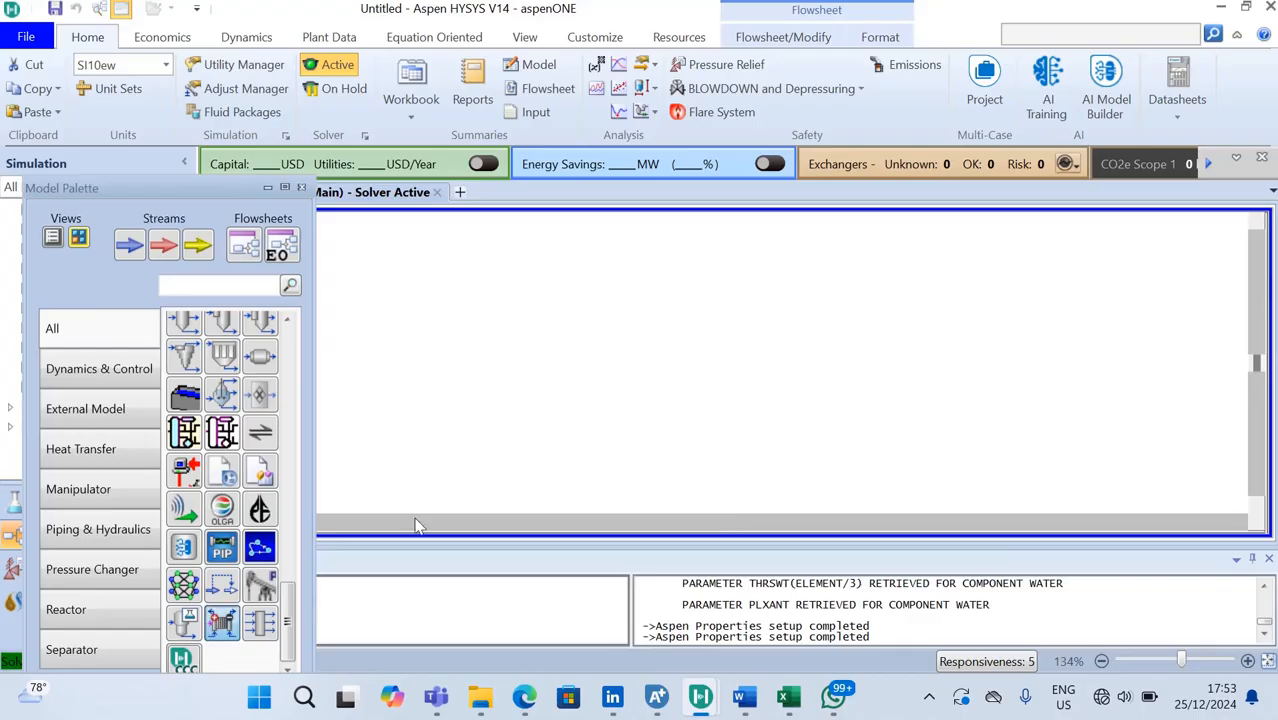
{"action": "left_click", "coordinate": [691, 410]}
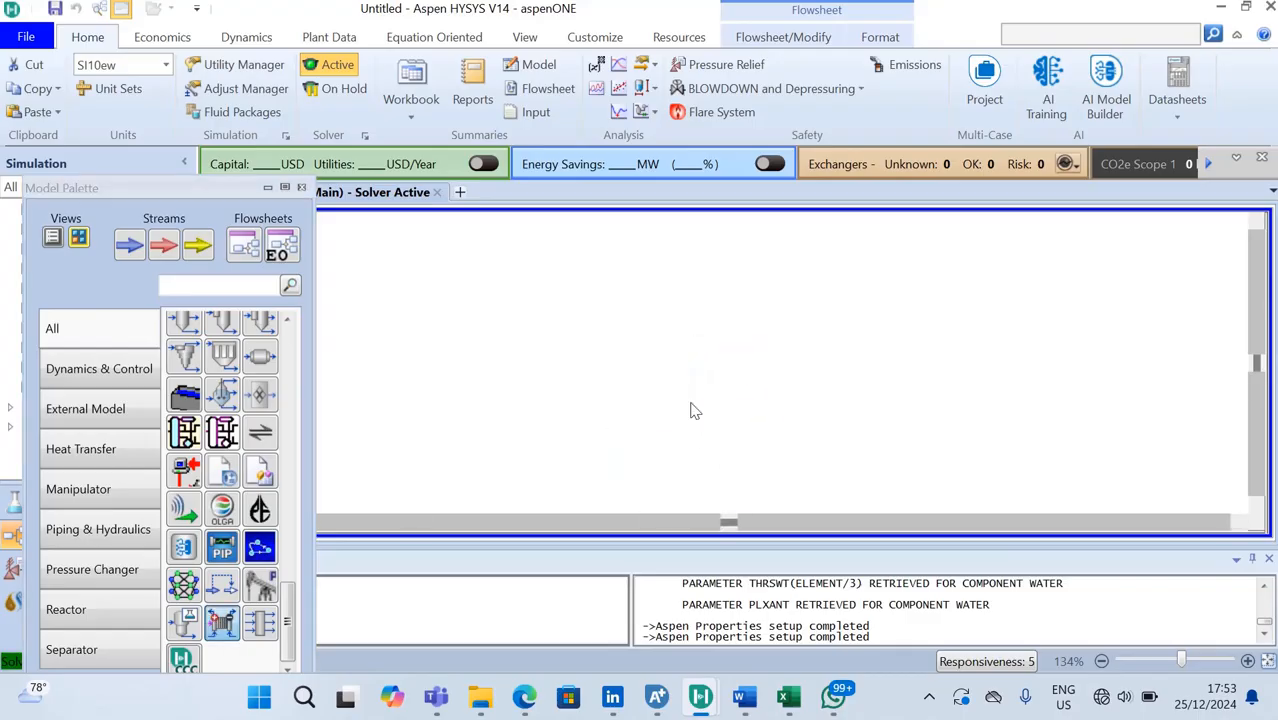
{"action": "left_click", "coordinate": [867, 404]}
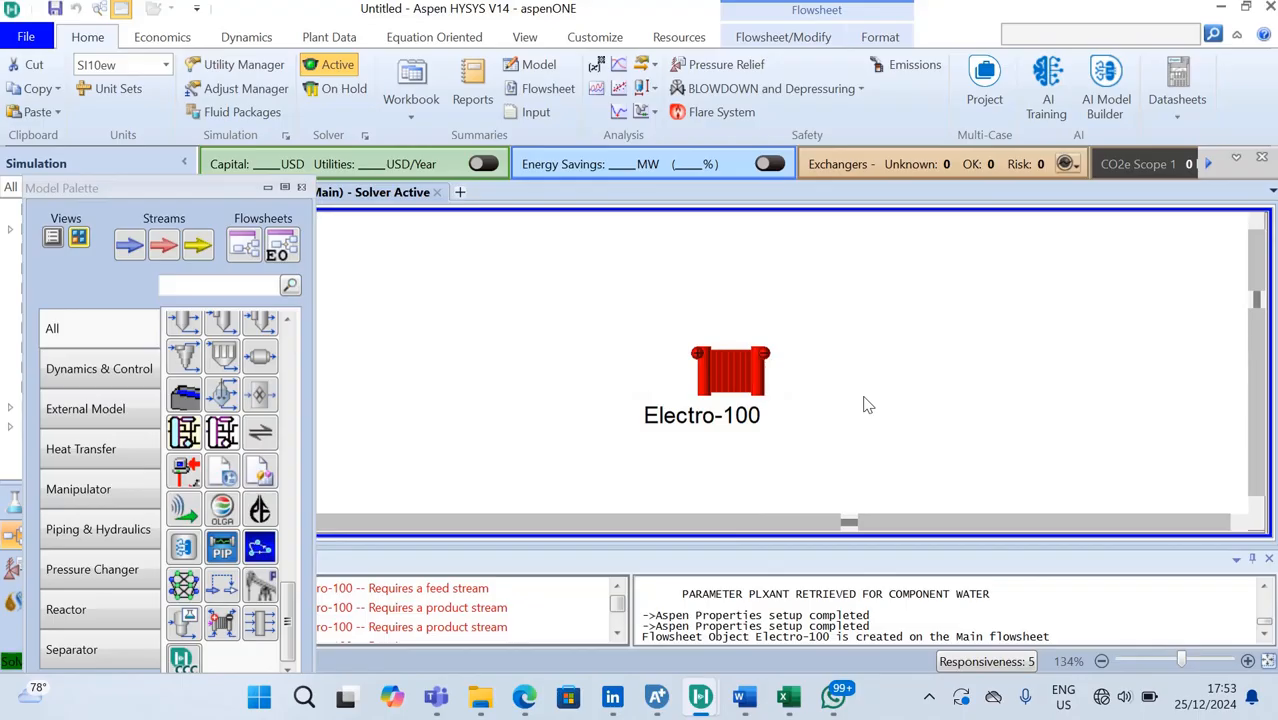
- Review the electrolyzer's simple and rigorous model options and its power, inlet, anode and cathode connections
{"action": "double_click", "coordinate": [745, 362]}
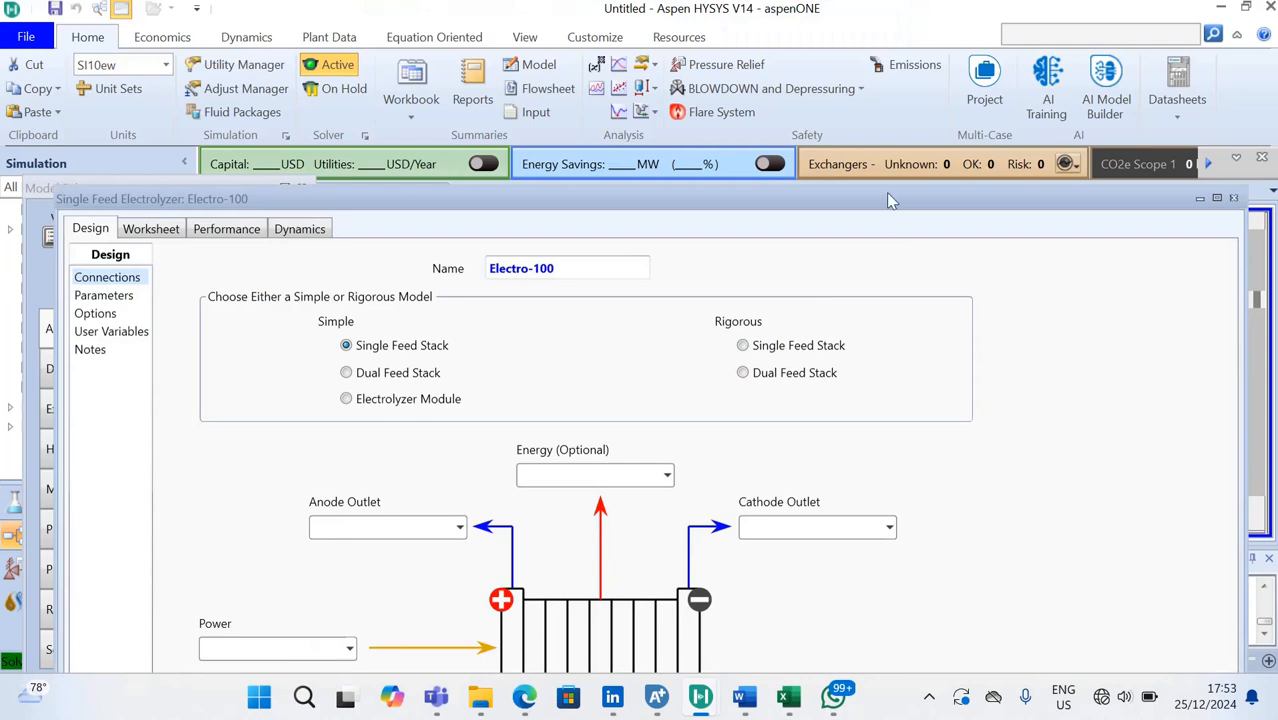
{"action": "left_click_drag", "start_coordinate": [886, 192], "coordinate": [861, 39]}
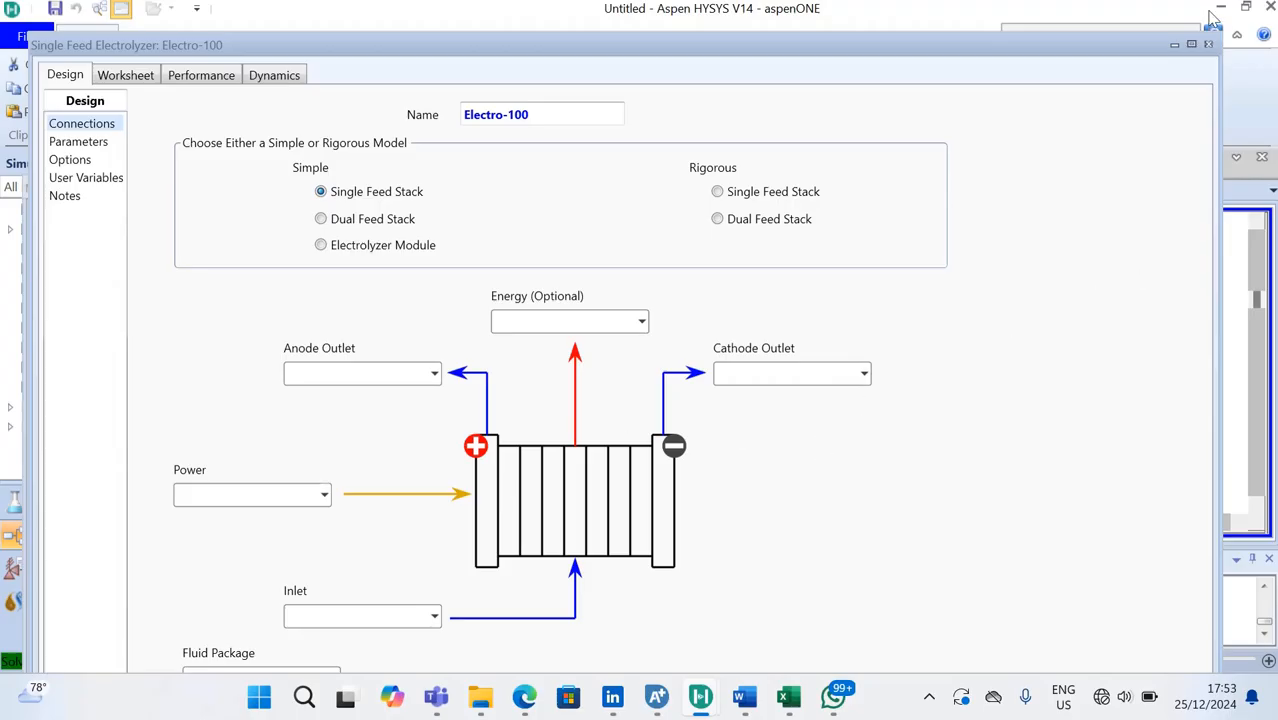
{"action": "left_click", "coordinate": [1209, 47]}
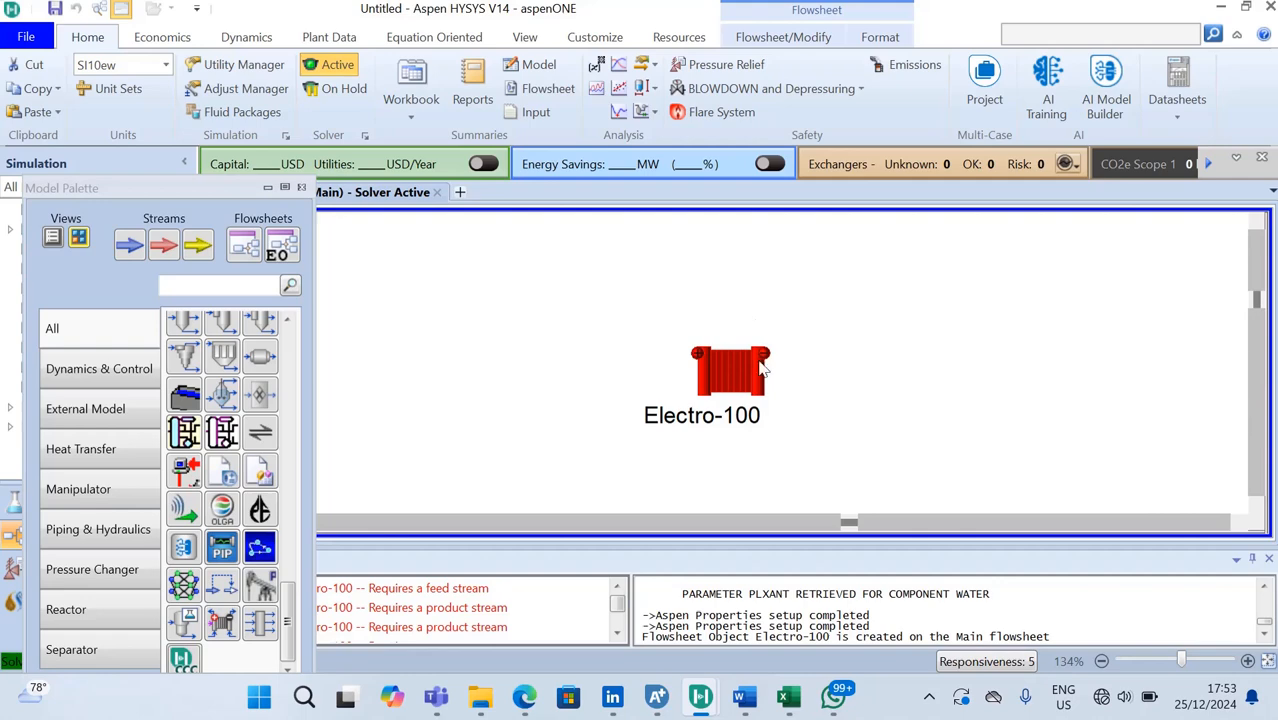
{"action": "left_click", "coordinate": [704, 362]}
{"action": "double_click", "coordinate": [704, 364]}
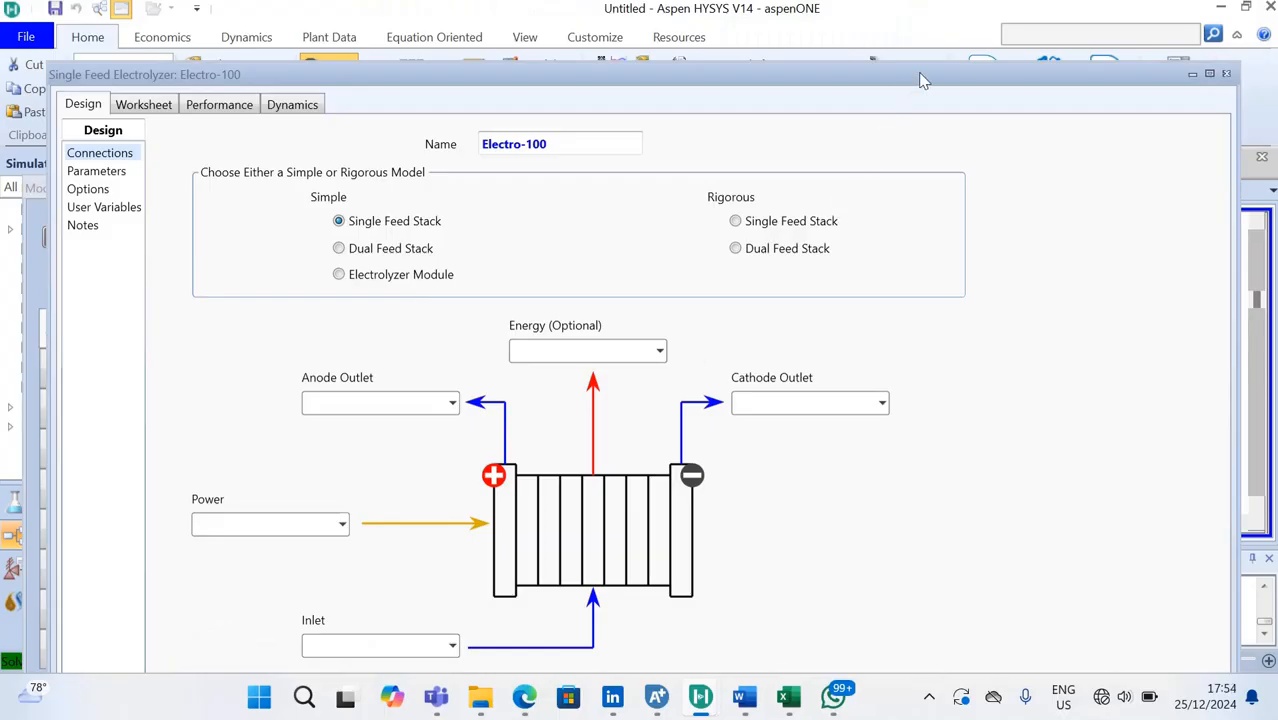
{"action": "left_click_drag", "start_coordinate": [922, 80], "coordinate": [910, 18]}
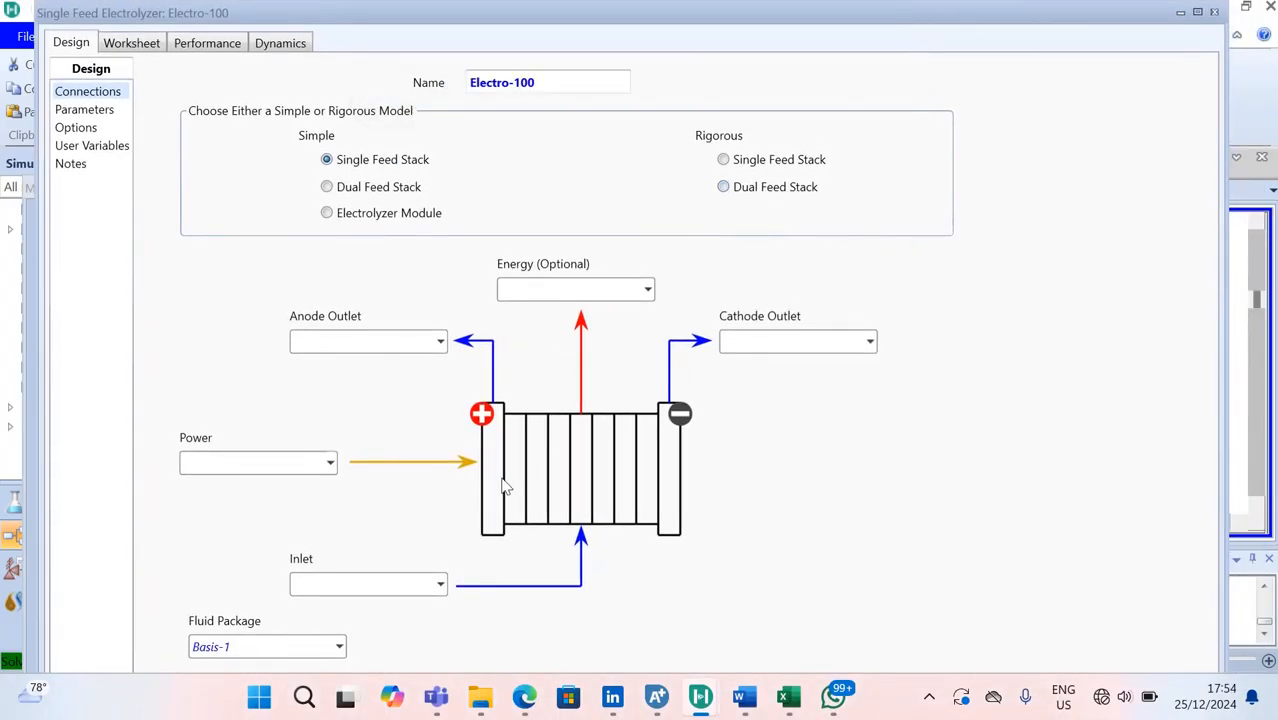
{"action": "left_click", "coordinate": [399, 592]}
{"action": "left_click", "coordinate": [1214, 12]}
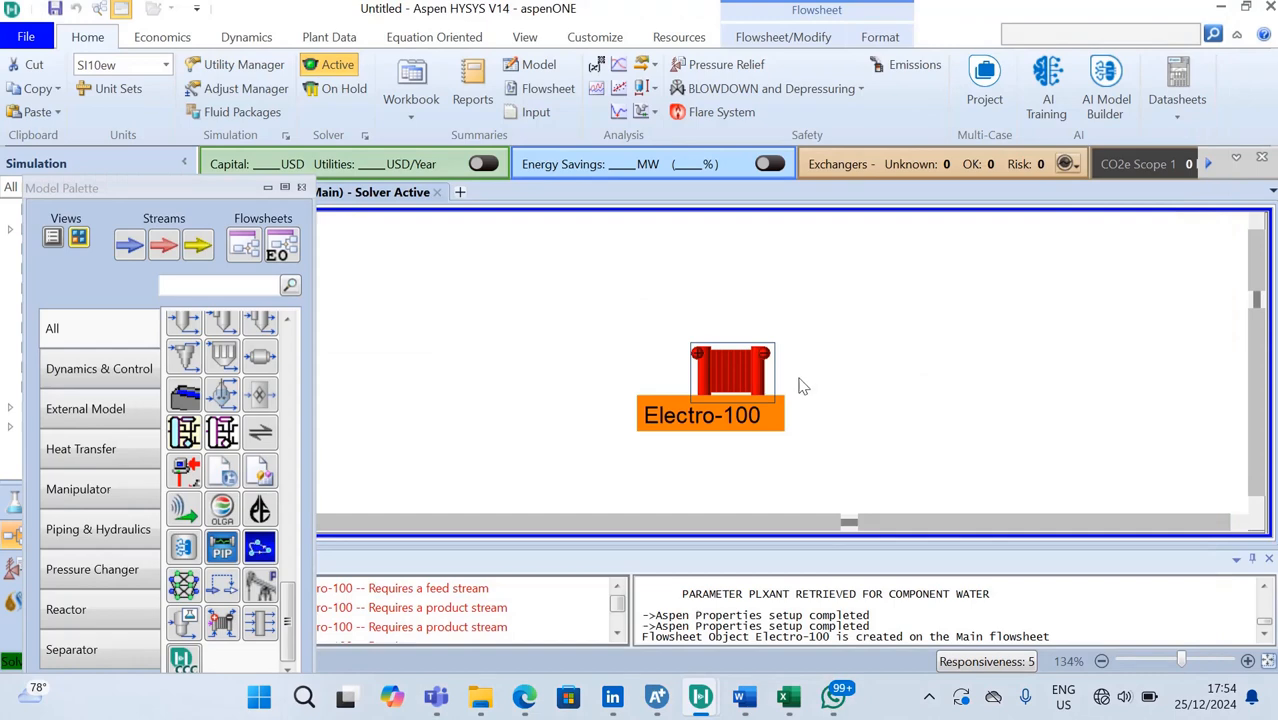
{"action": "left_click", "coordinate": [827, 430]}
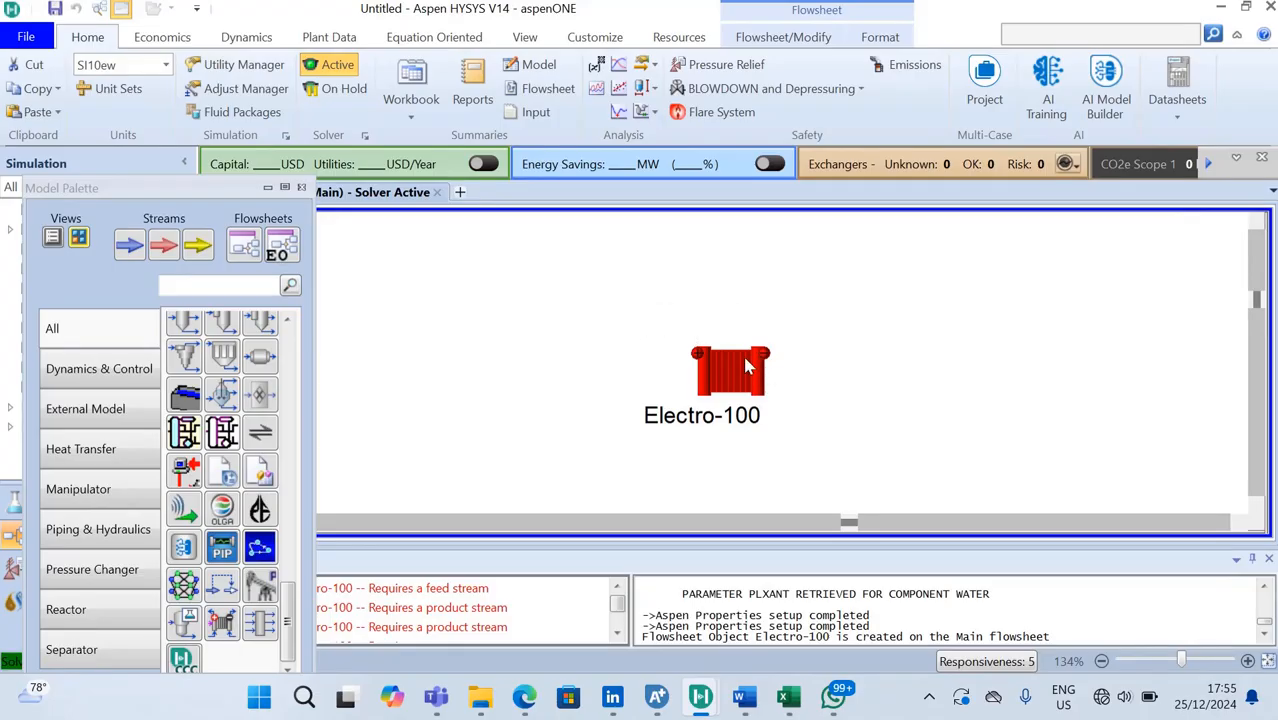
- Place a mixer on the flowsheet to the left of the electrolyzer, and move the electrolyzer farther up and right
{"action": "left_click_drag", "start_coordinate": [640, 321], "coordinate": [807, 436]}
{"action": "left_click_drag", "start_coordinate": [755, 391], "coordinate": [845, 380]}
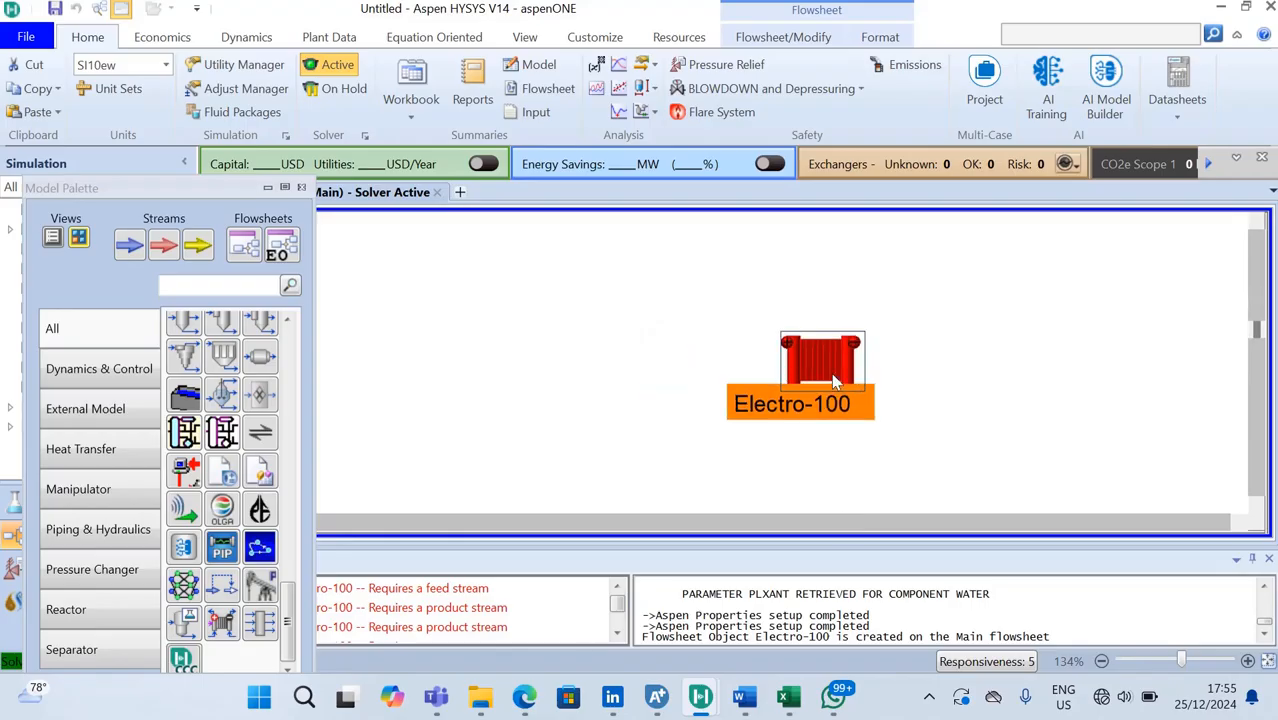
{"action": "left_click", "coordinate": [899, 494]}
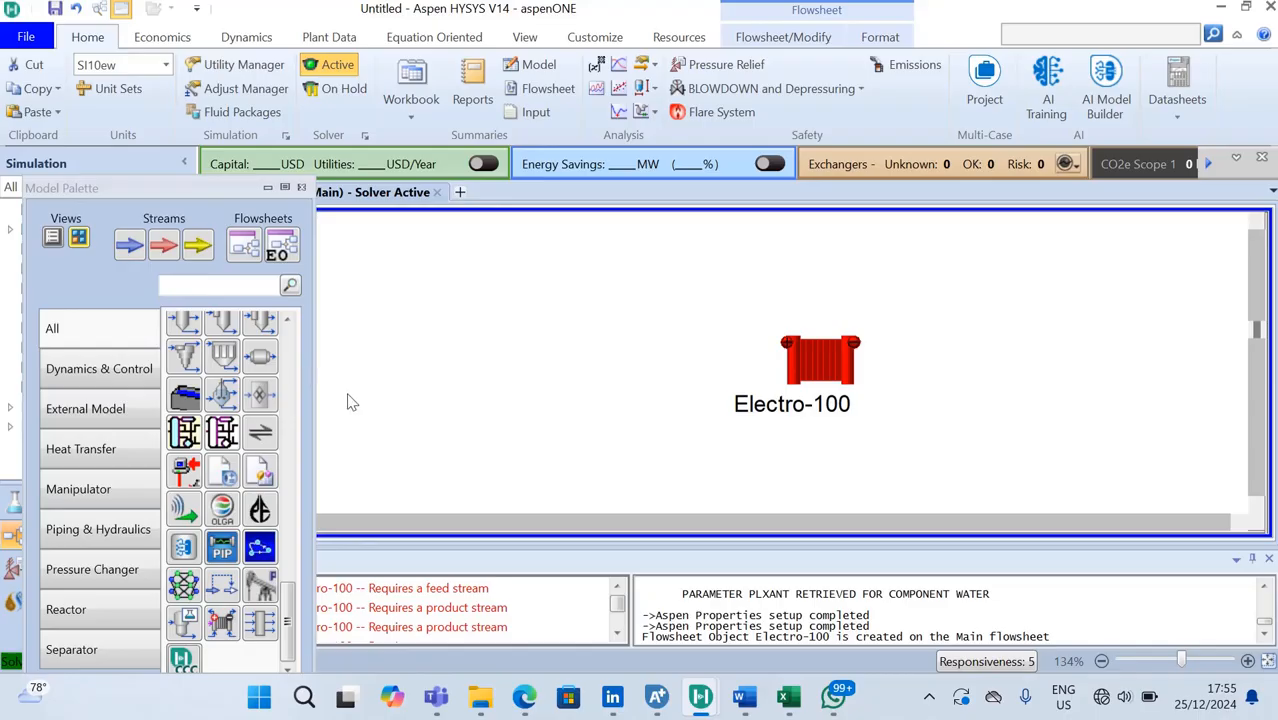
{"action": "left_click", "coordinate": [288, 321]}
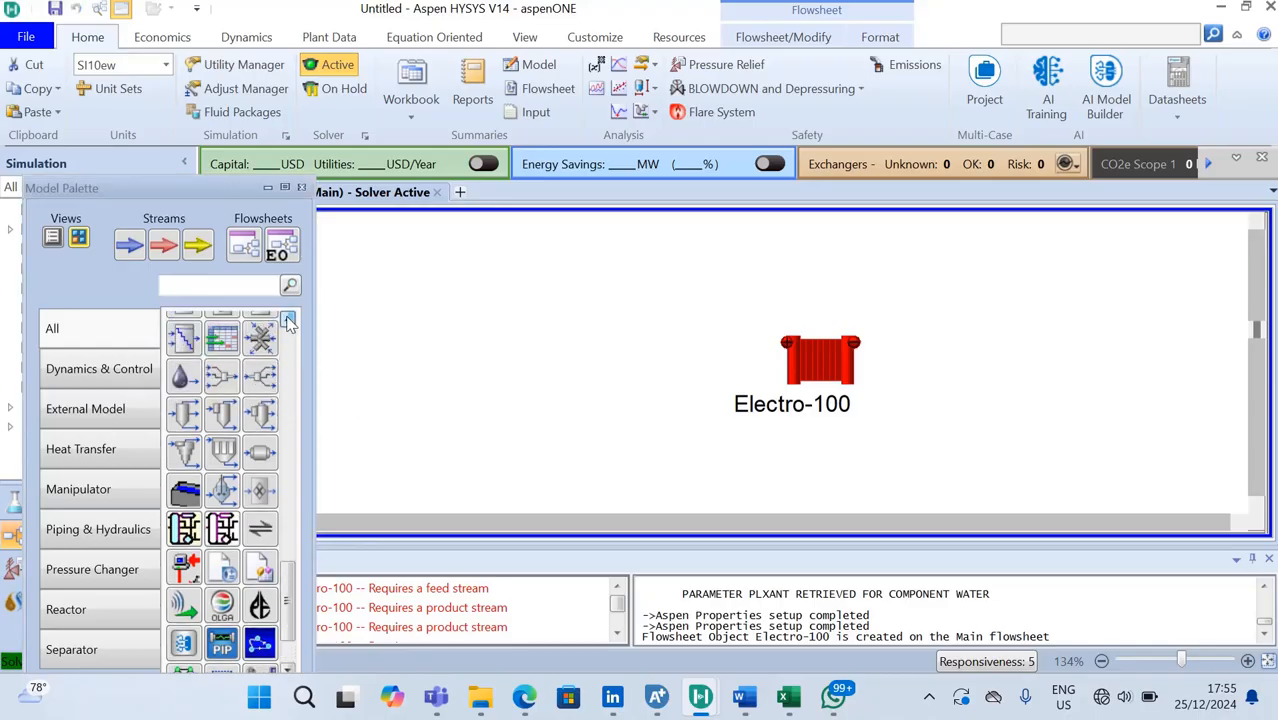
{"action": "left_click_drag", "start_coordinate": [288, 321], "coordinate": [288, 321]}
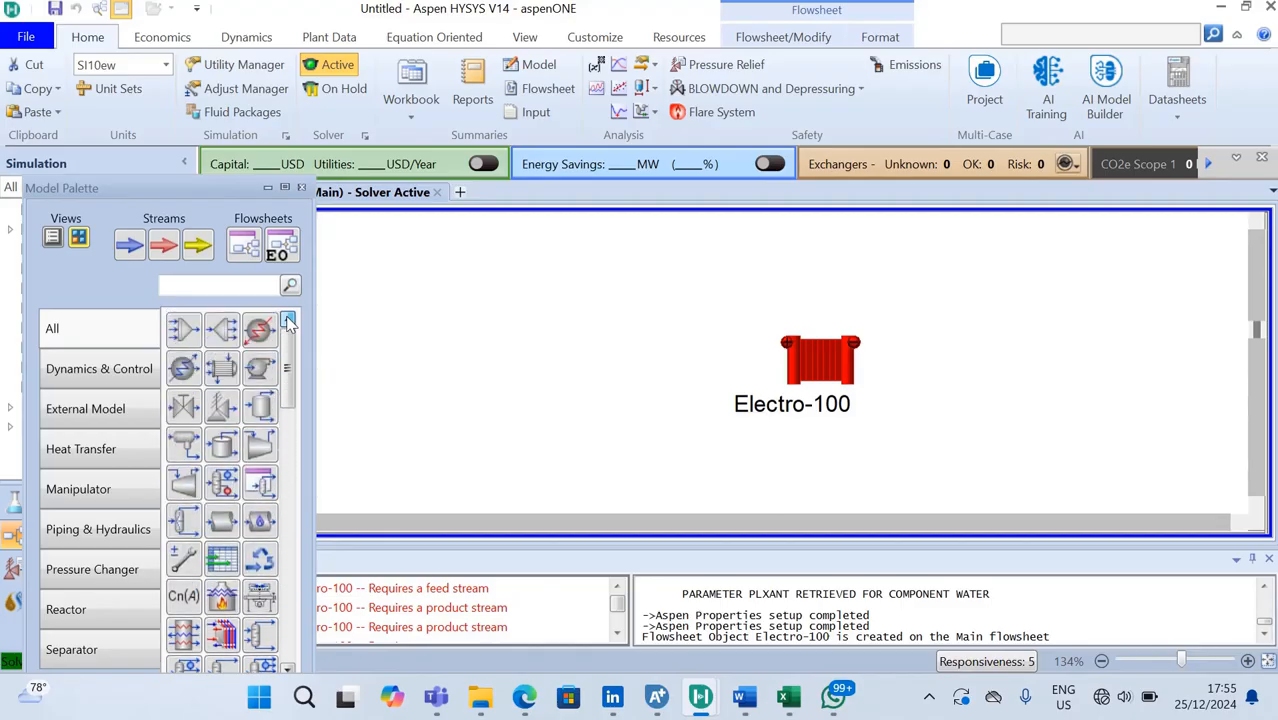
{"action": "left_click", "coordinate": [183, 329]}
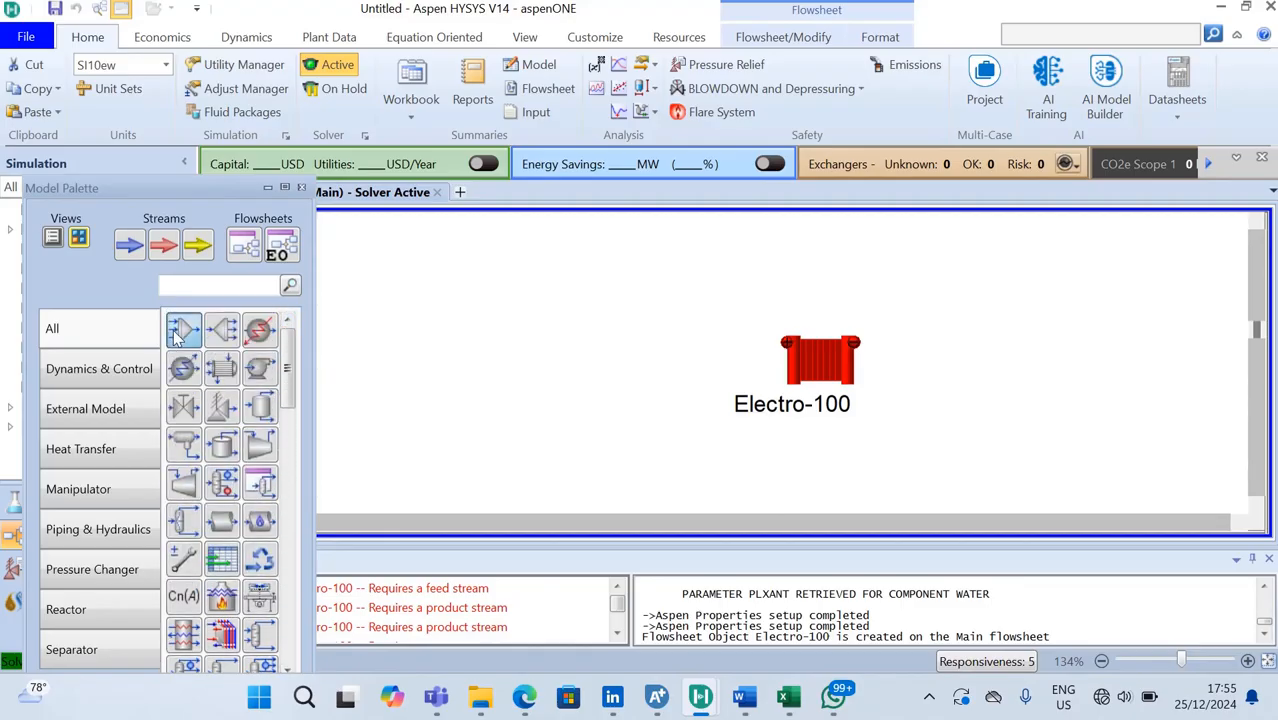
{"action": "left_click", "coordinate": [526, 412]}
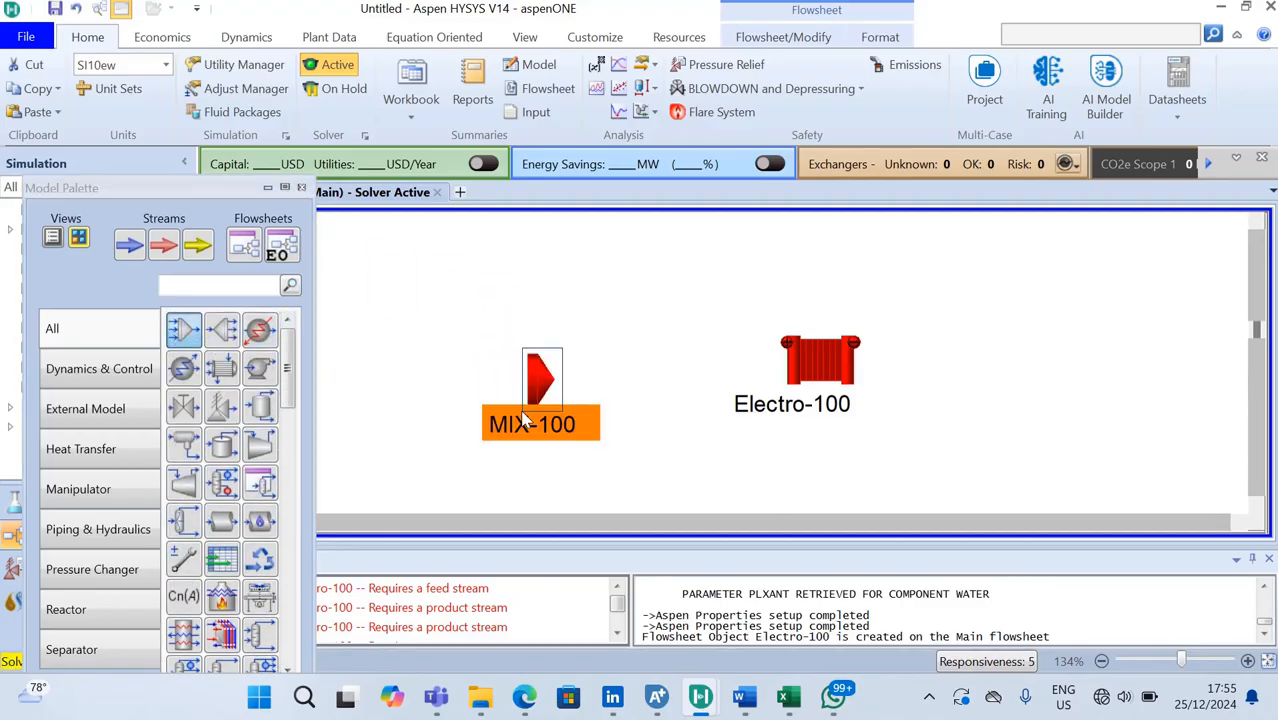
{"action": "left_click_drag", "start_coordinate": [832, 376], "coordinate": [865, 319]}
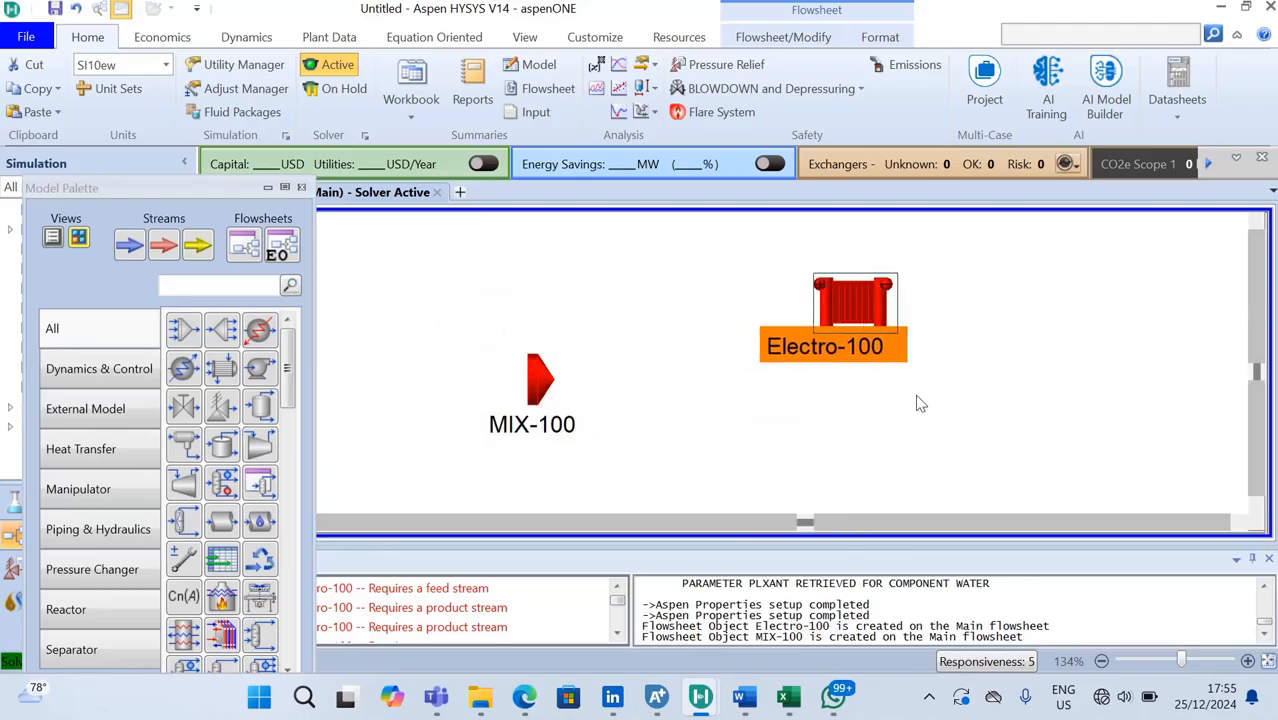
{"action": "left_click", "coordinate": [918, 396]}
- Create and connect two inlet streams named WATER and ALKALINE to the mixer
{"action": "double_click", "coordinate": [545, 400]}
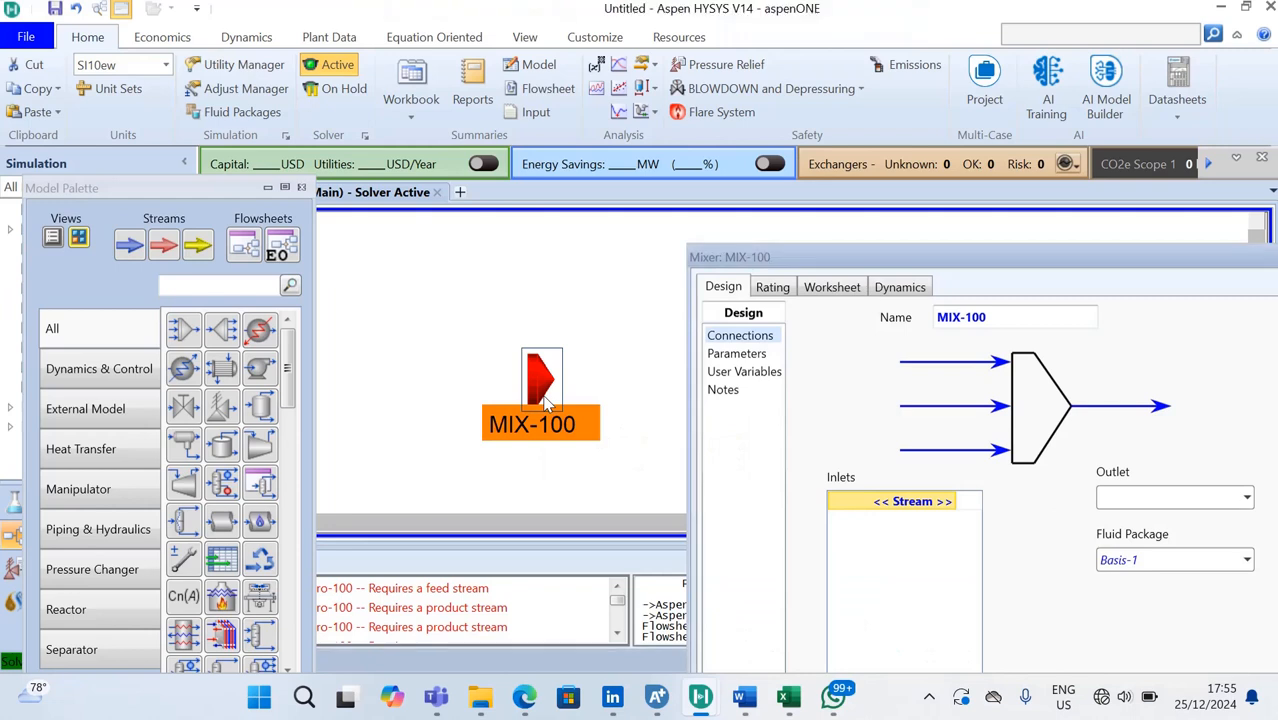
{"action": "left_click", "coordinate": [951, 503]}
{"action": "left_click", "coordinate": [951, 502]}
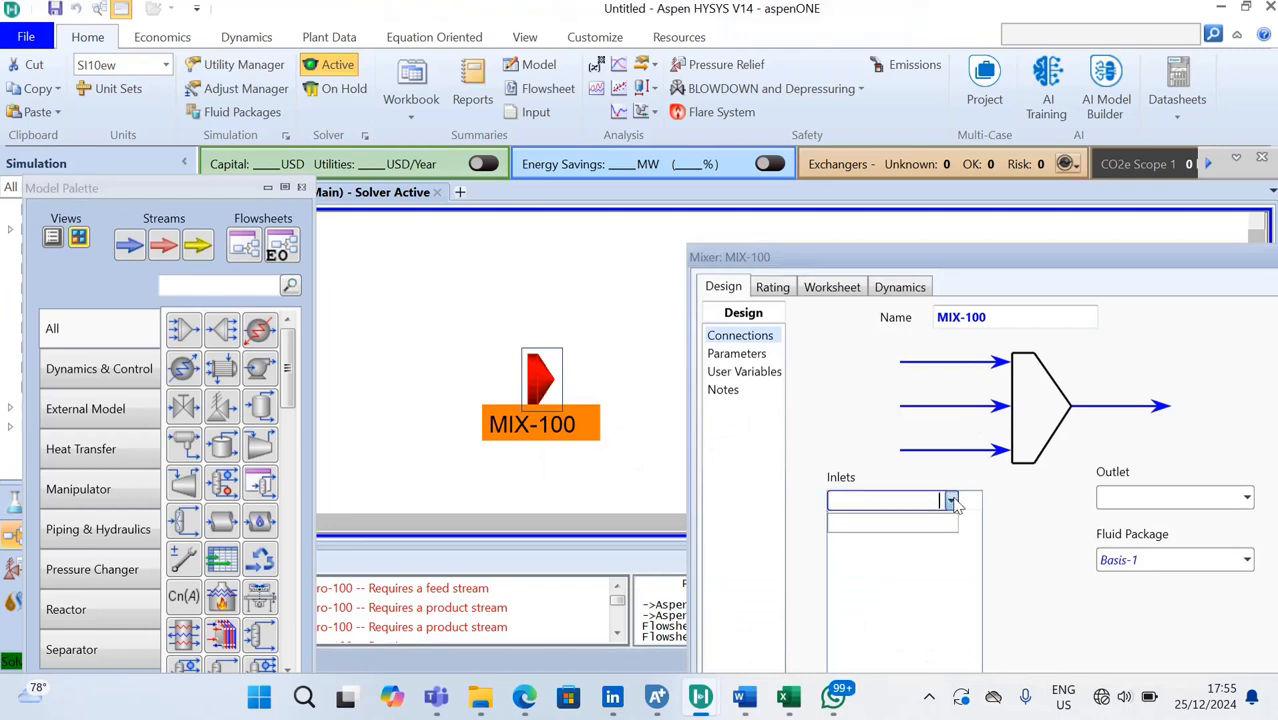
{"action": "type", "text": "WATER"}
{"action": "key", "text": "Return"}
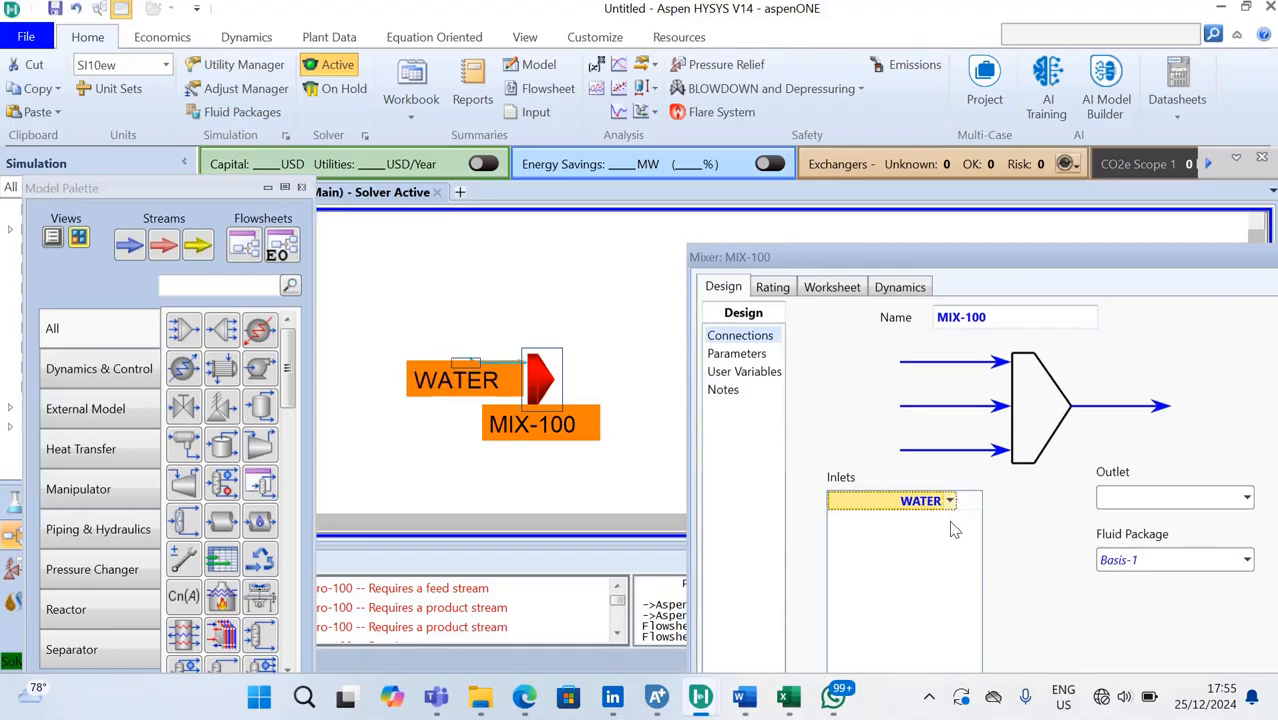
{"action": "left_click", "coordinate": [954, 521]}
{"action": "type", "text": "ALKAL"}
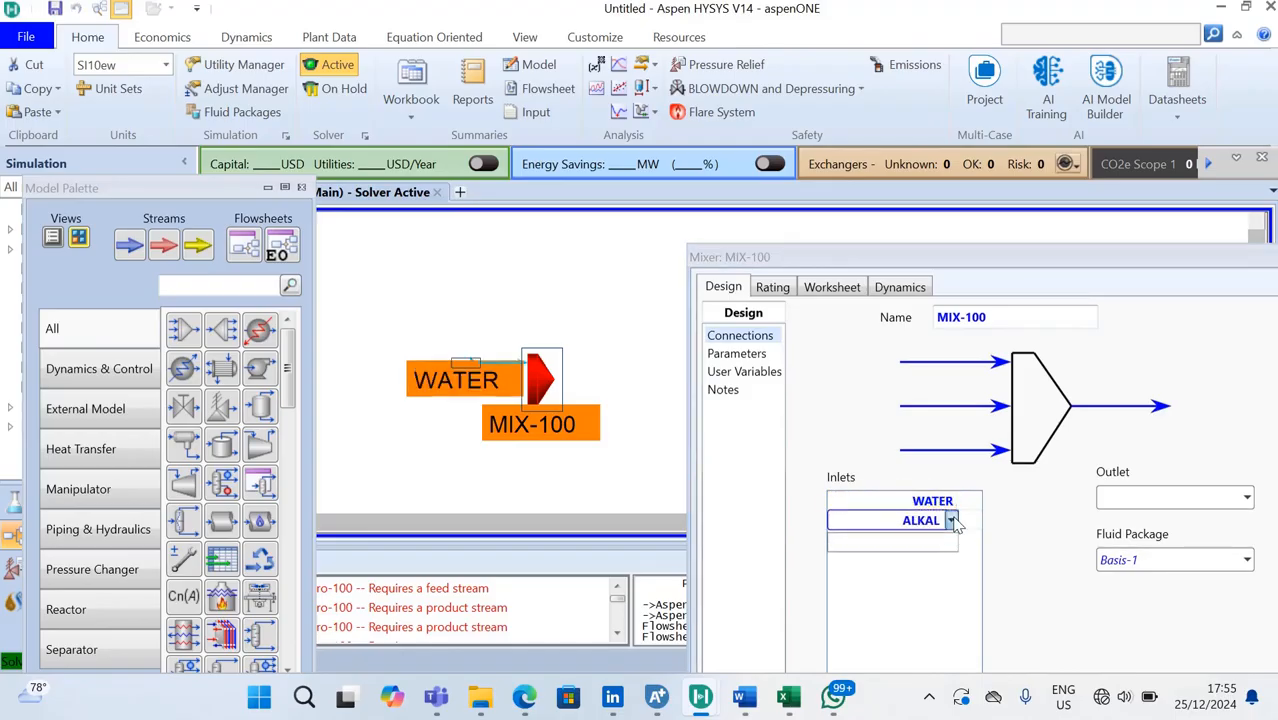
{"action": "type", "text": "INE"}
{"action": "key", "text": "Return"}
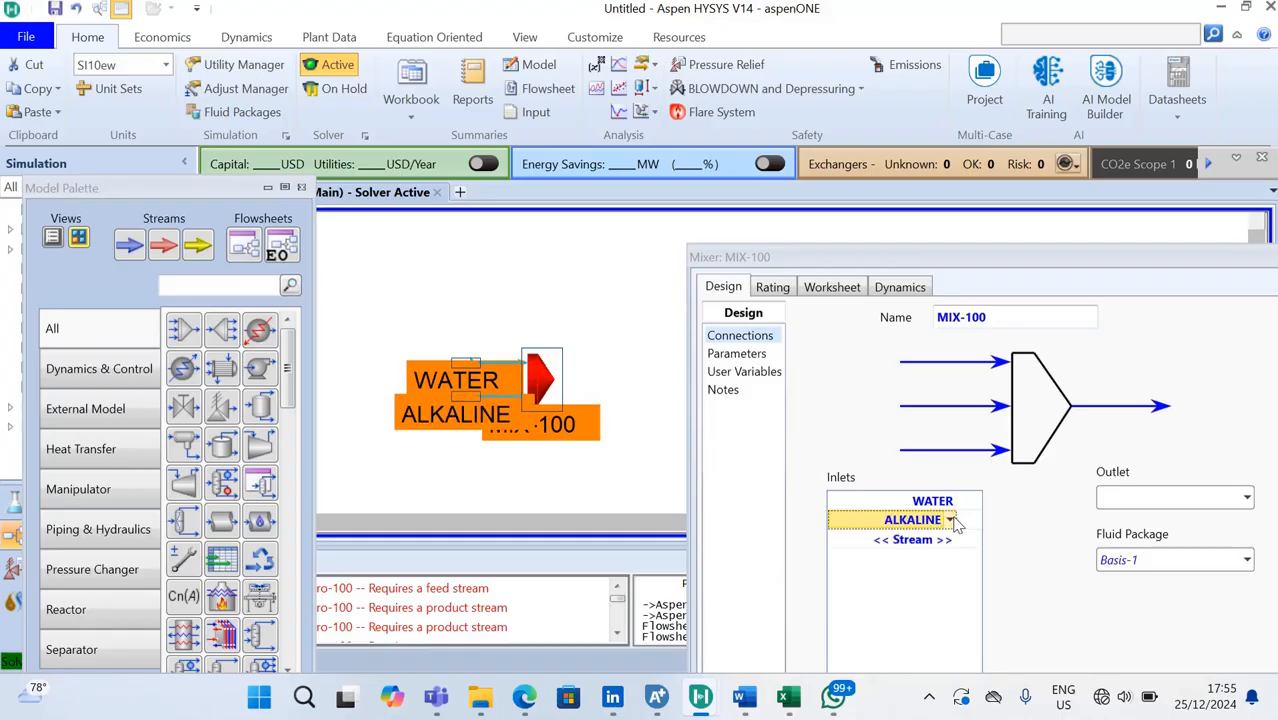
- Create the mixer's outlet stream and name it MX
{"action": "left_click", "coordinate": [1153, 503]}
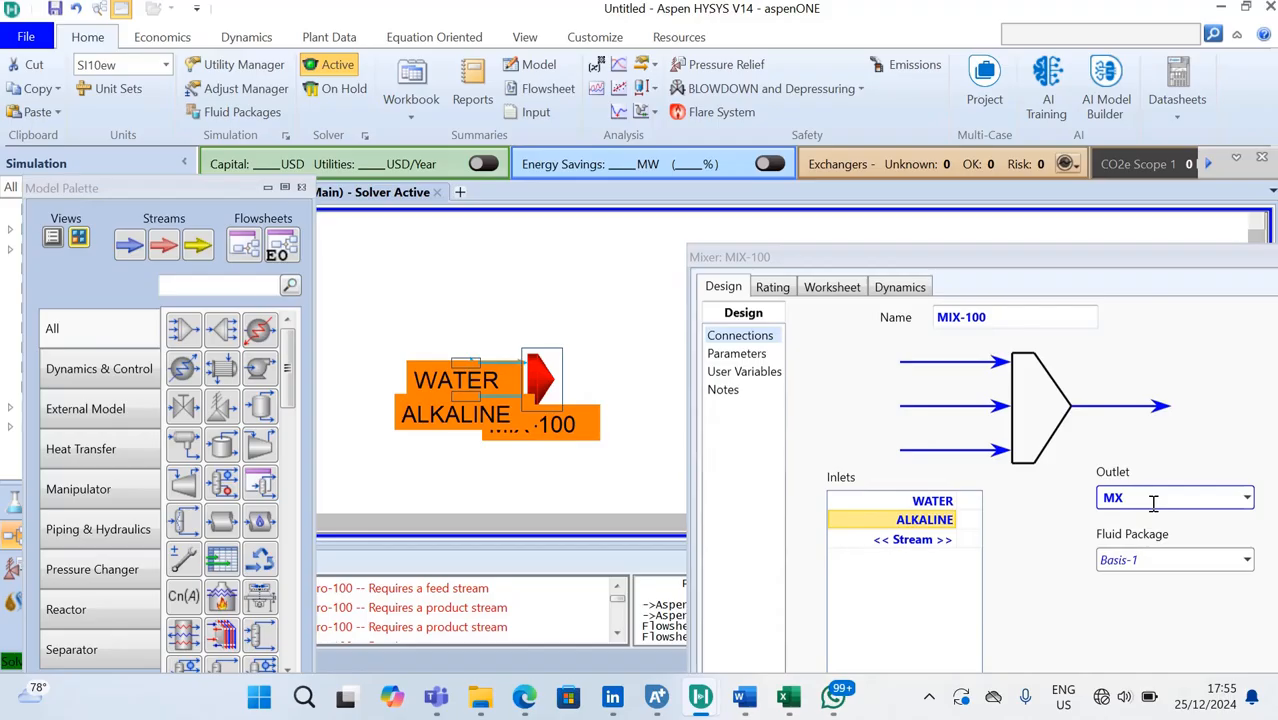
{"action": "type", "text": "MX"}
{"action": "key", "text": "Return"}
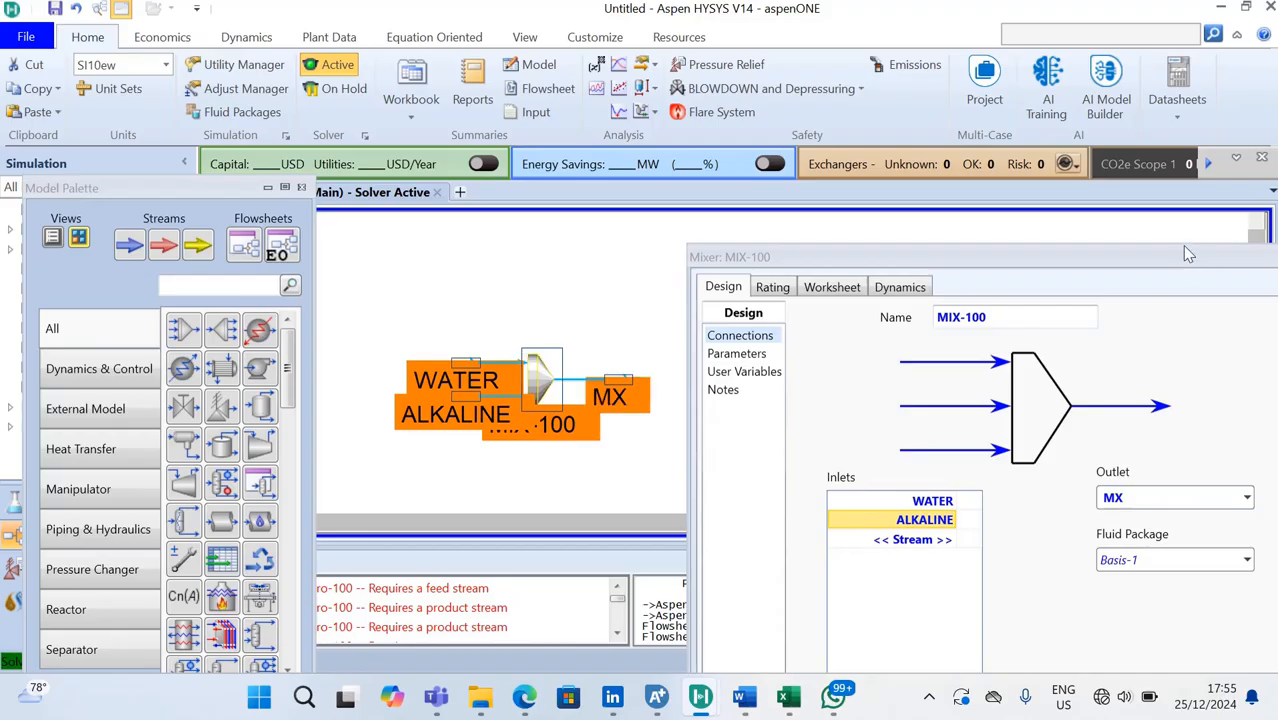
- Define the WATER stream's composition as pure water with a mole fraction of 1
{"action": "left_click_drag", "start_coordinate": [1182, 251], "coordinate": [785, 92]}
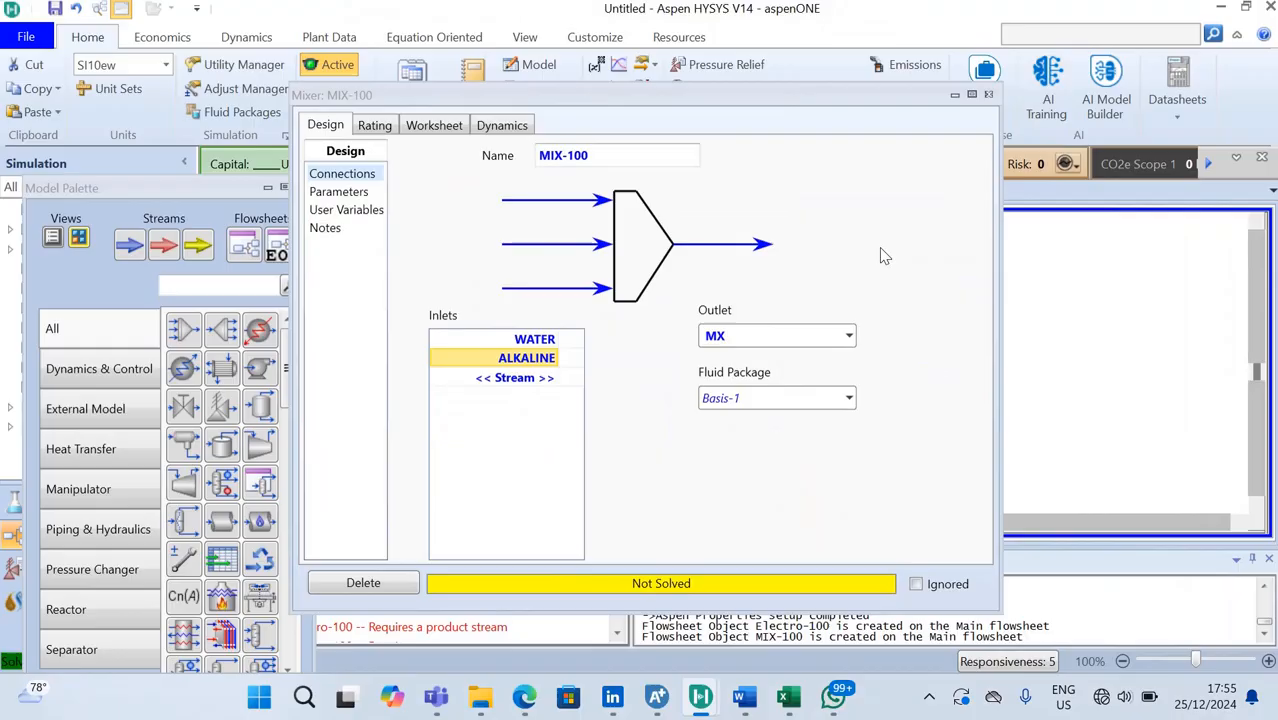
{"action": "left_click", "coordinate": [441, 135]}
{"action": "left_click", "coordinate": [355, 213]}
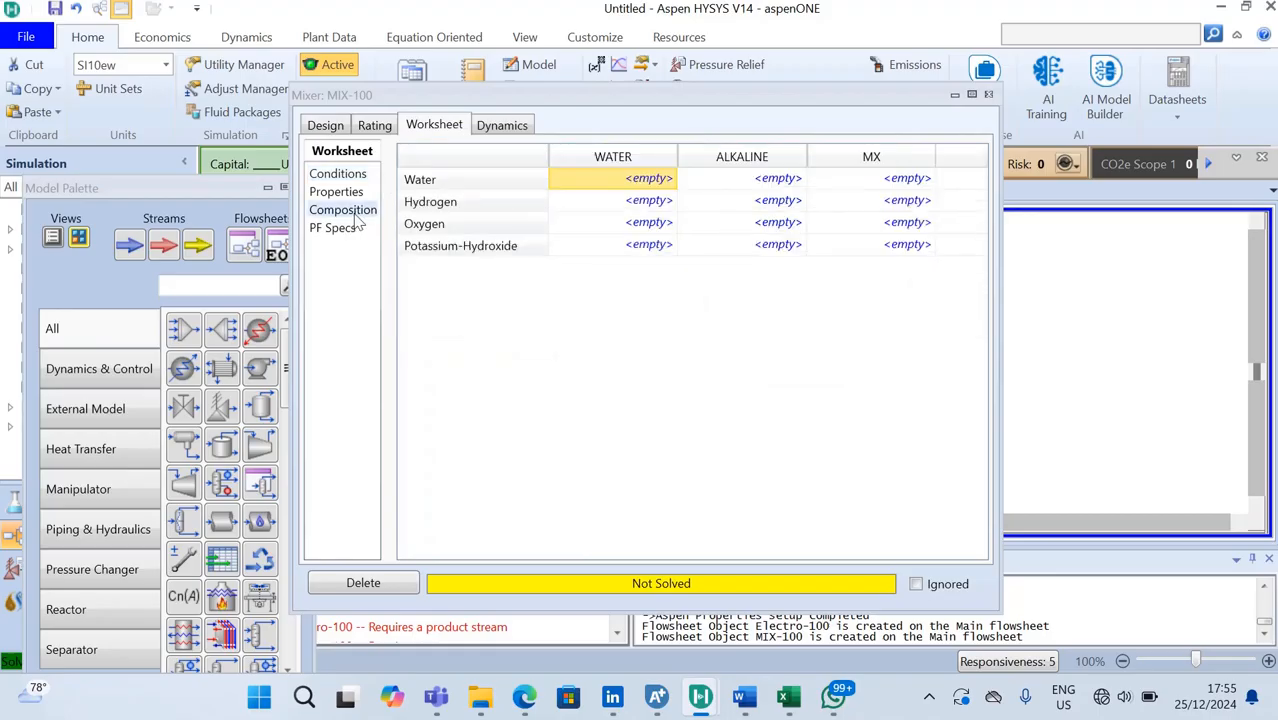
{"action": "left_click", "coordinate": [651, 229]}
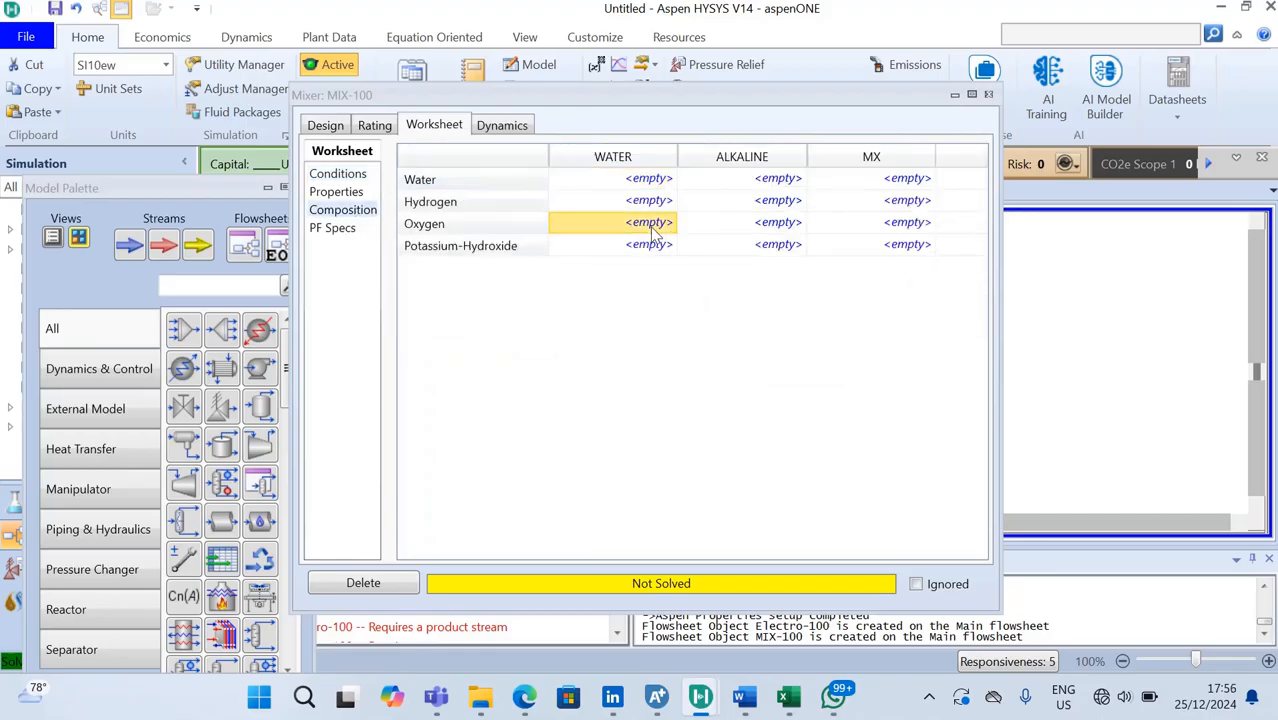
{"action": "left_click", "coordinate": [674, 181]}
{"action": "type", "text": "1"}
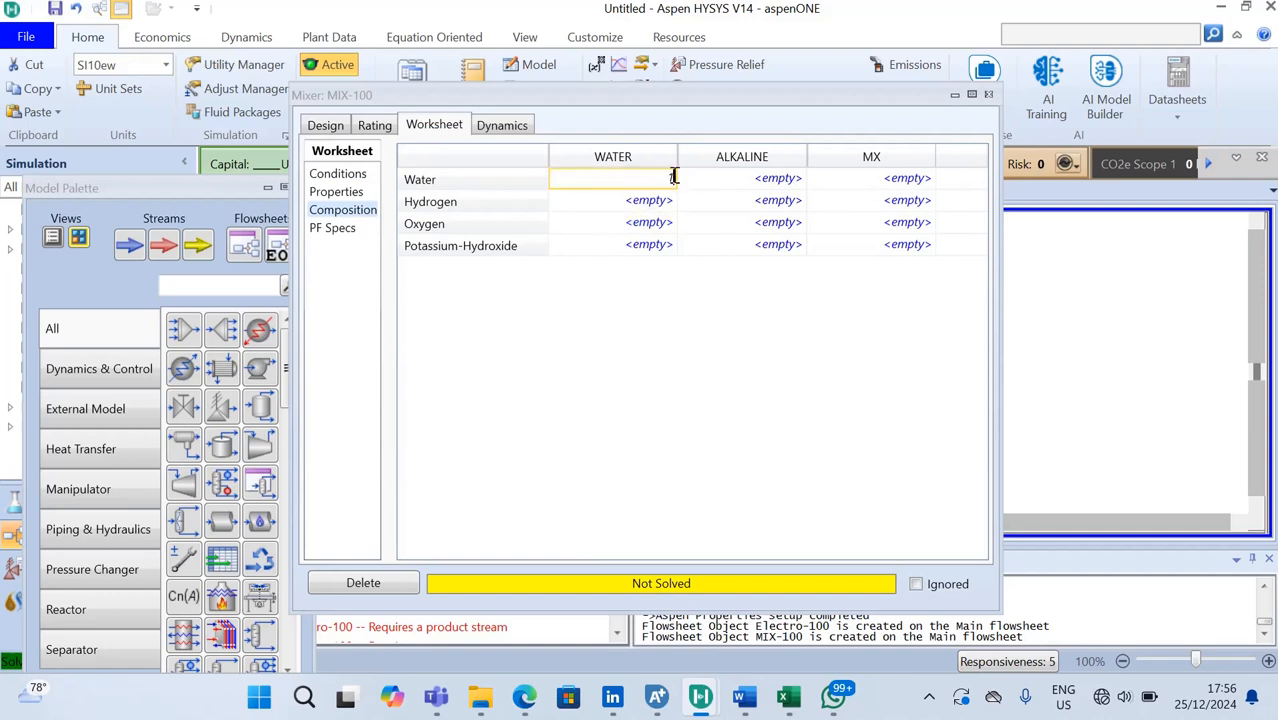
{"action": "left_click", "coordinate": [789, 549]}
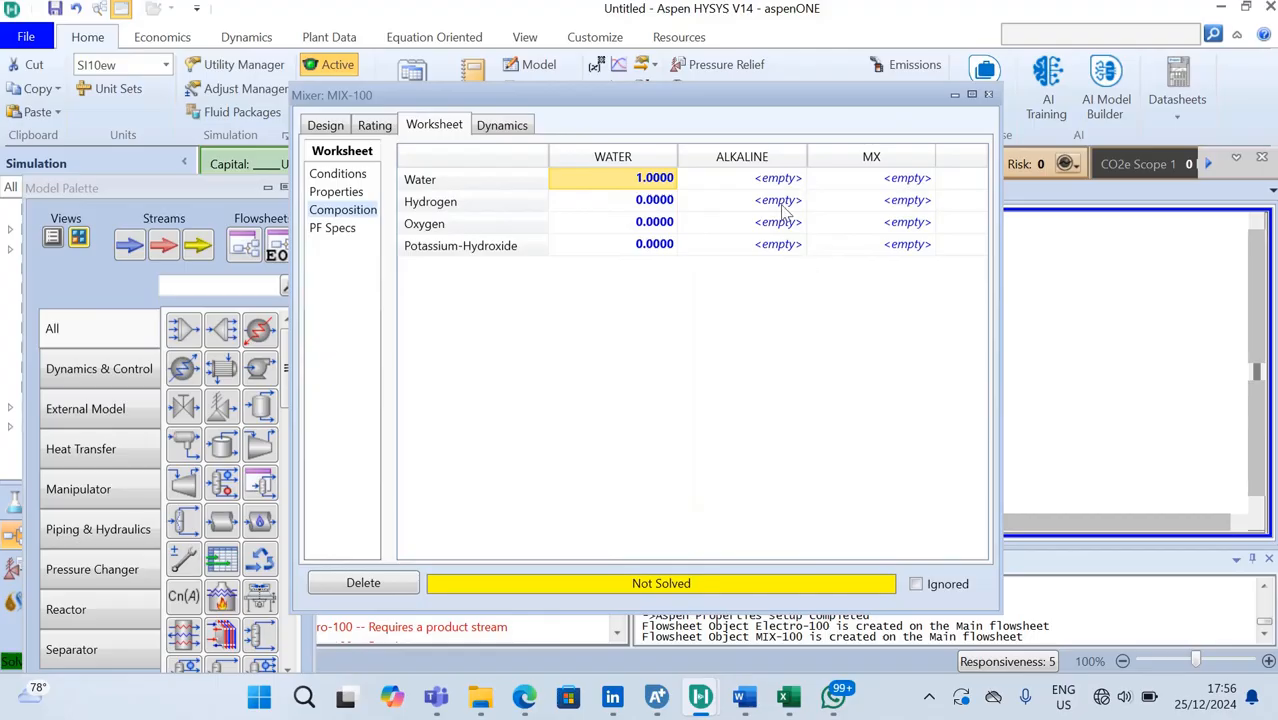
- Define the ALKALINE stream's composition as pure potassium hydroxide with a mole fraction of 1
{"action": "left_click", "coordinate": [767, 247]}
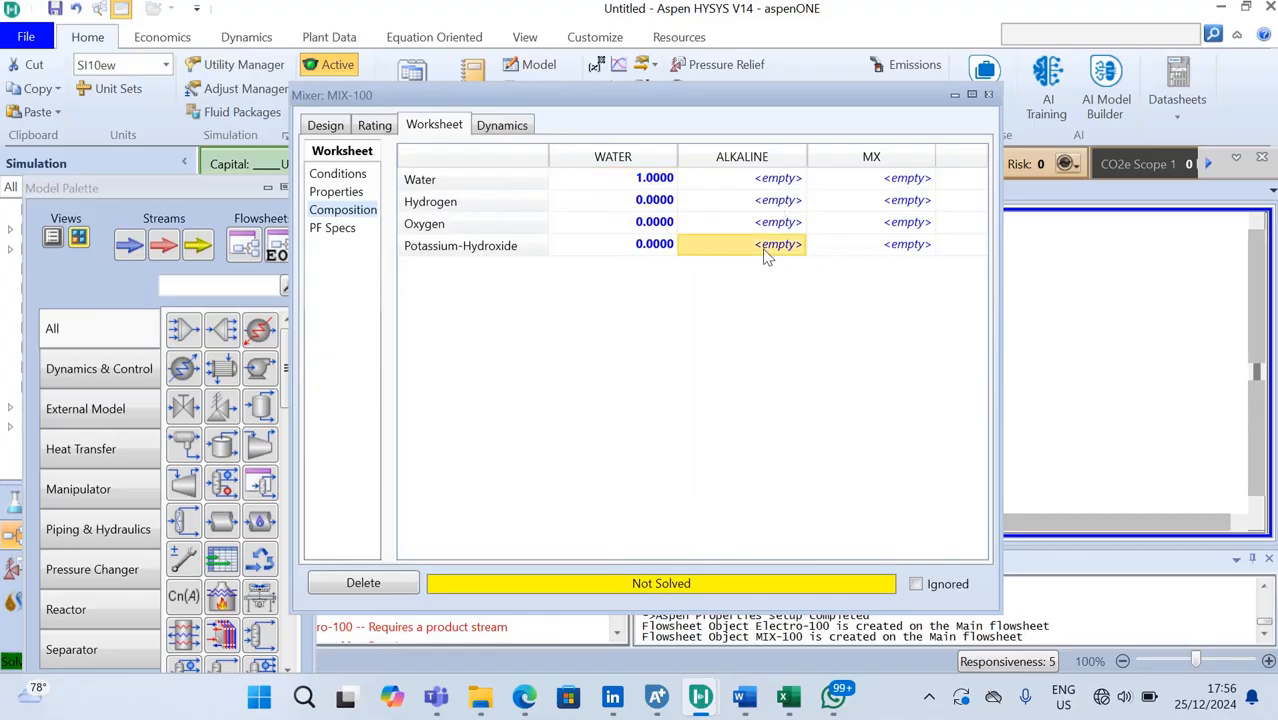
{"action": "type", "text": "1"}
{"action": "key", "text": "Return"}
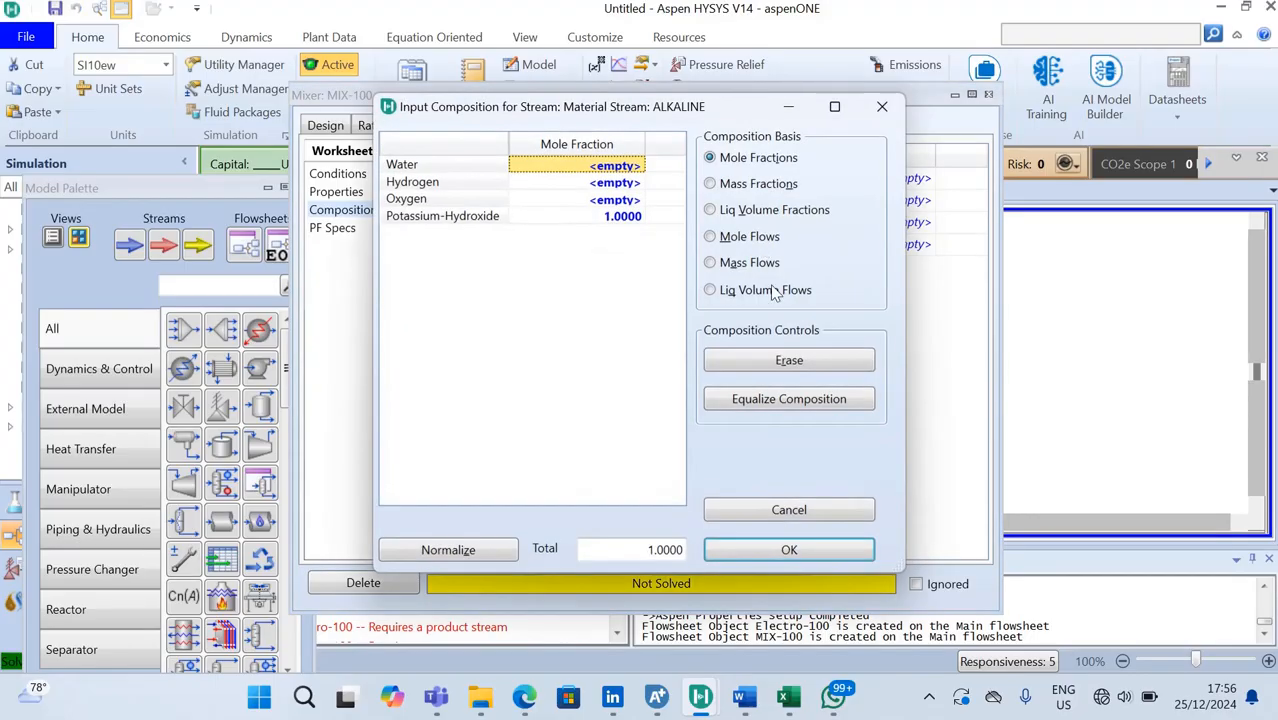
{"action": "left_click", "coordinate": [811, 563]}
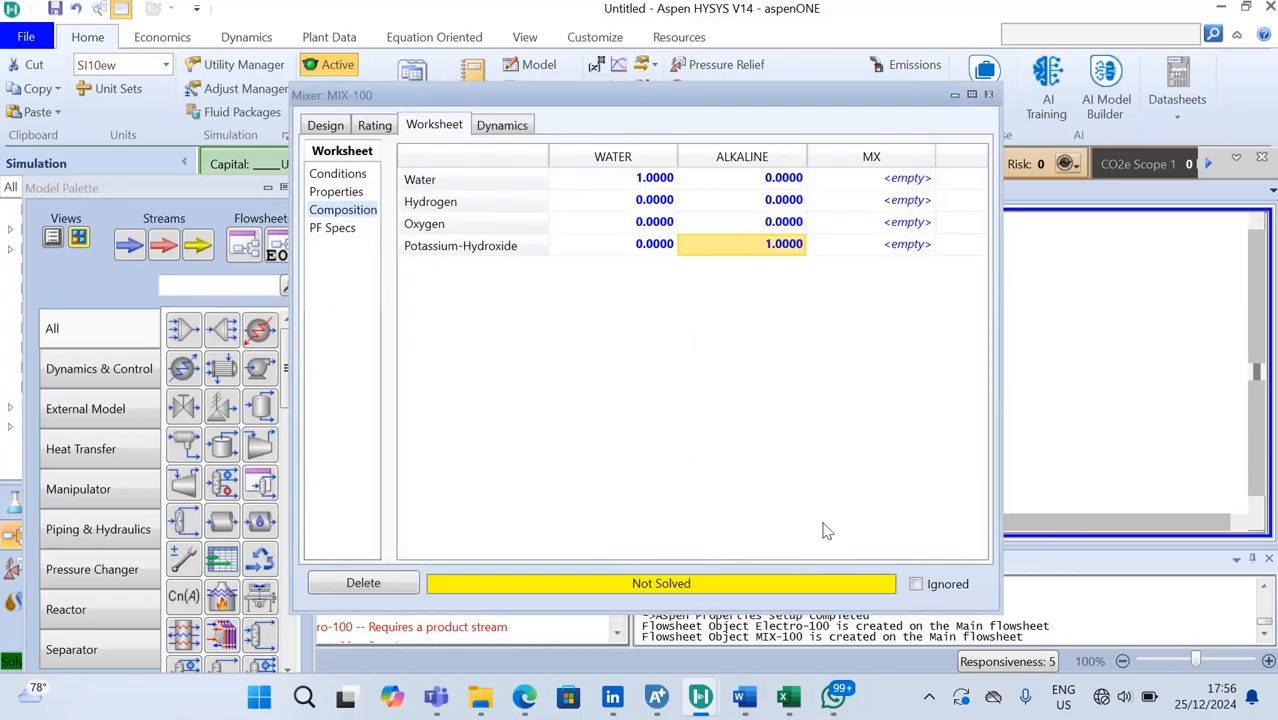
- Set the temperature of both the WATER and ALKALINE streams to 70 °C
{"action": "left_click", "coordinate": [342, 179]}
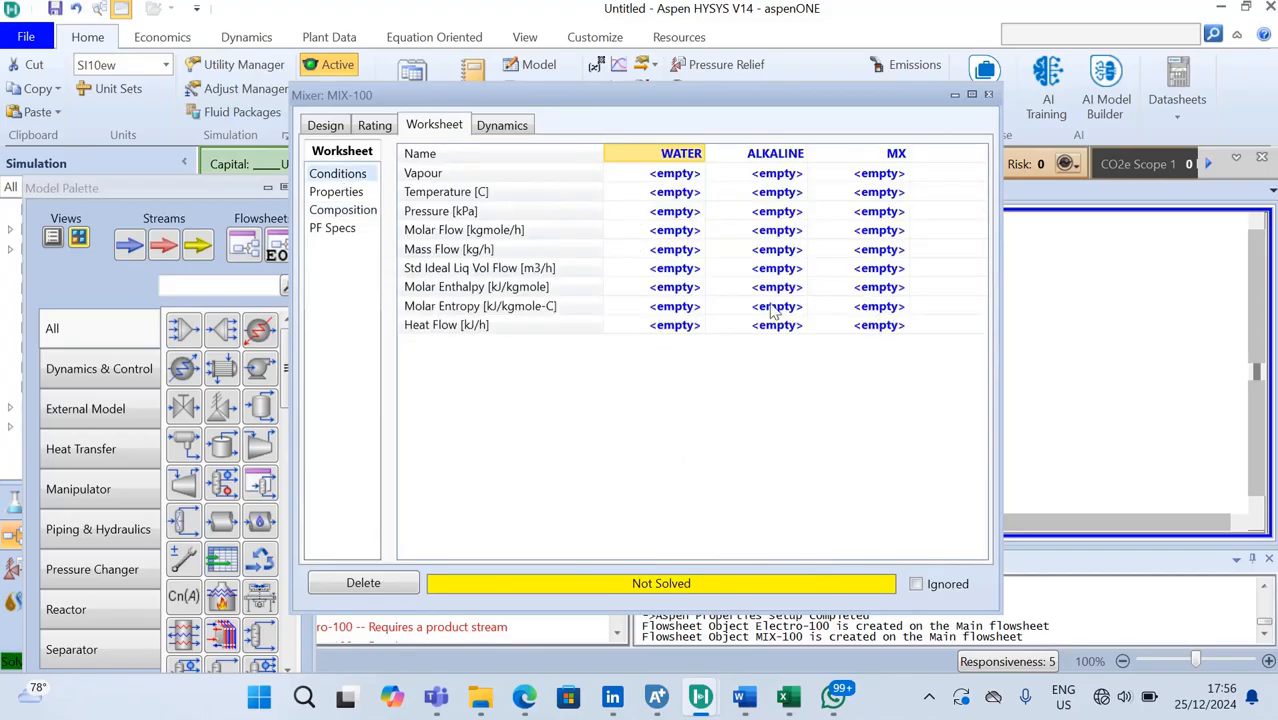
{"action": "left_click", "coordinate": [682, 195]}
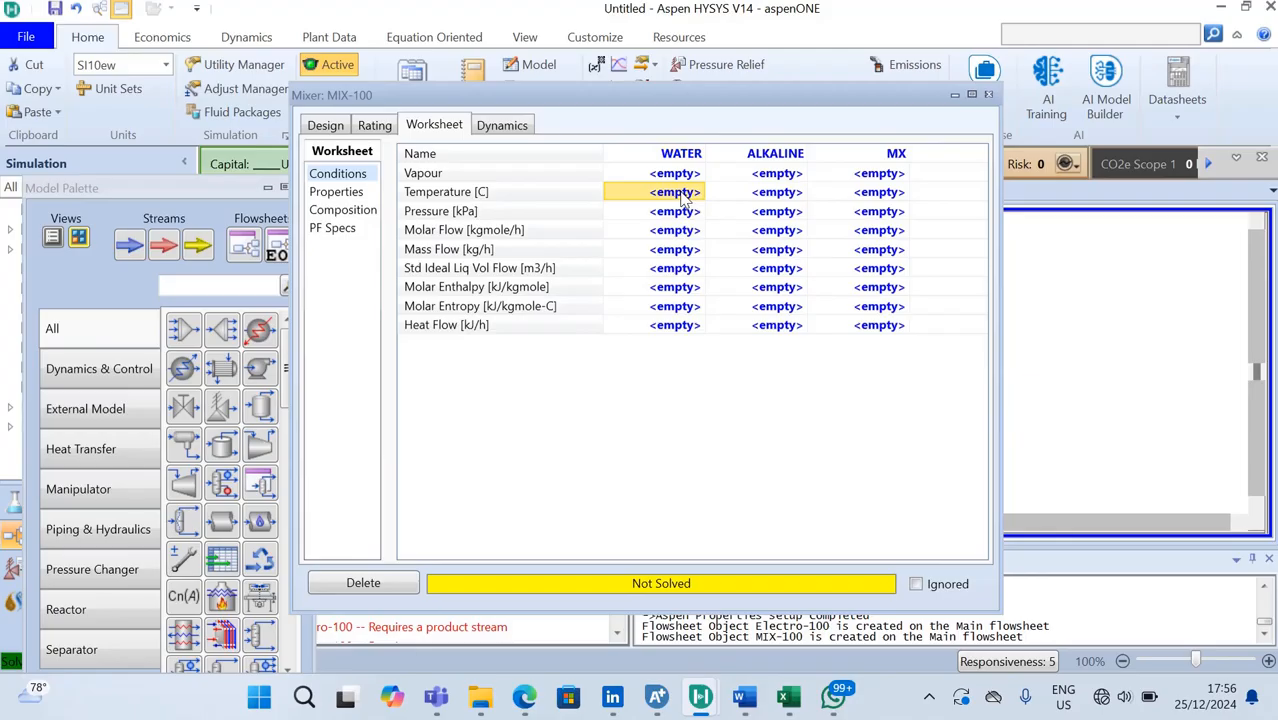
{"action": "double_click", "coordinate": [683, 197]}
{"action": "type", "text": "70"}
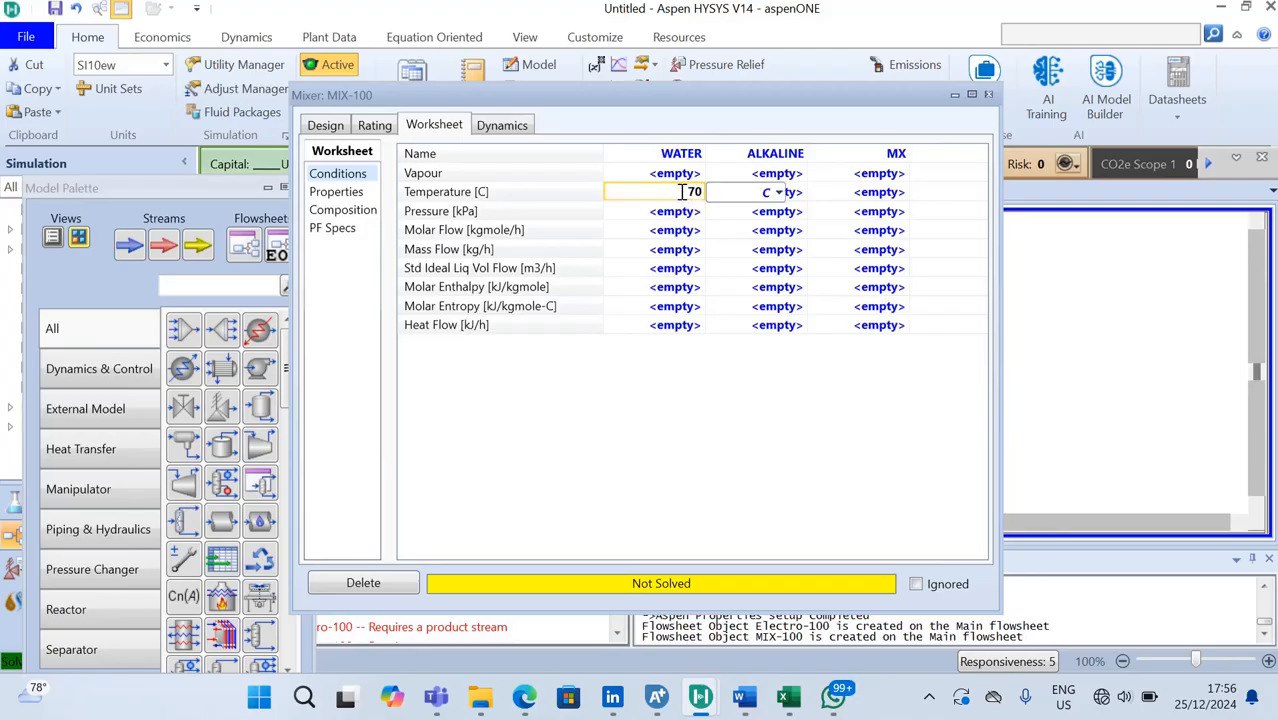
{"action": "key", "text": "Return"}
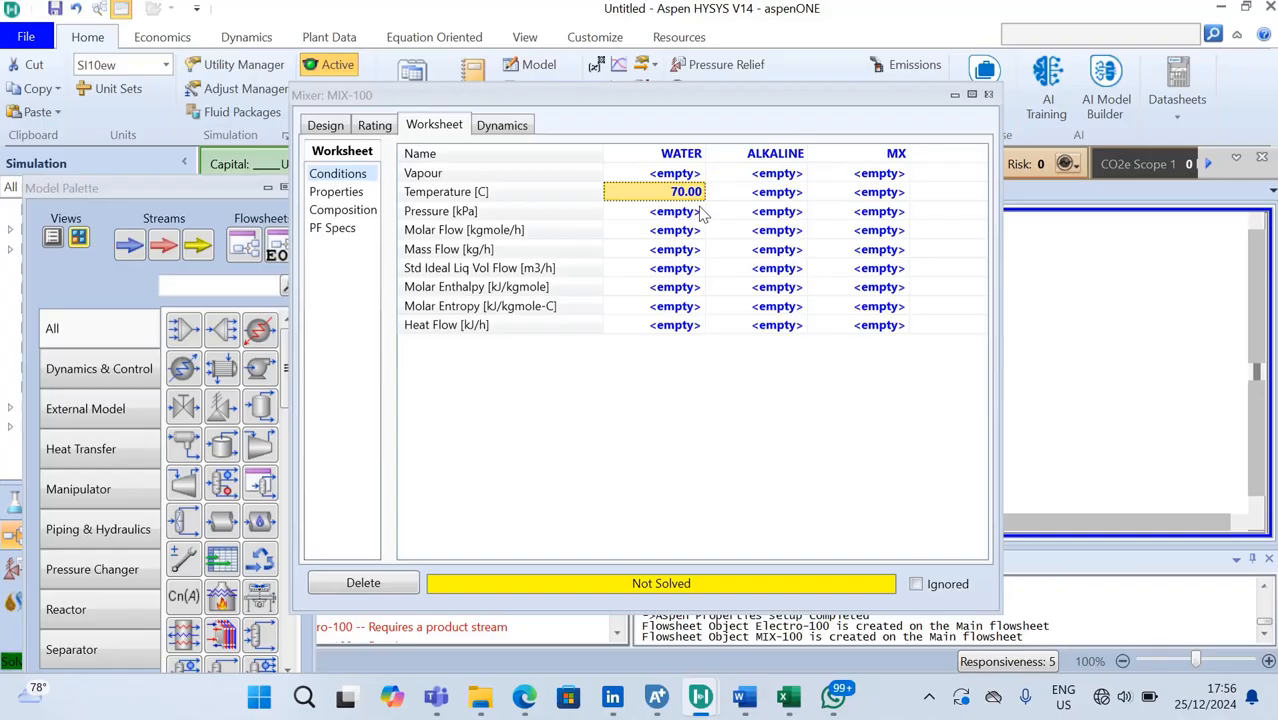
{"action": "left_click", "coordinate": [763, 198]}
{"action": "double_click", "coordinate": [763, 198]}
{"action": "type", "text": "70"}
{"action": "key", "text": "Return"}
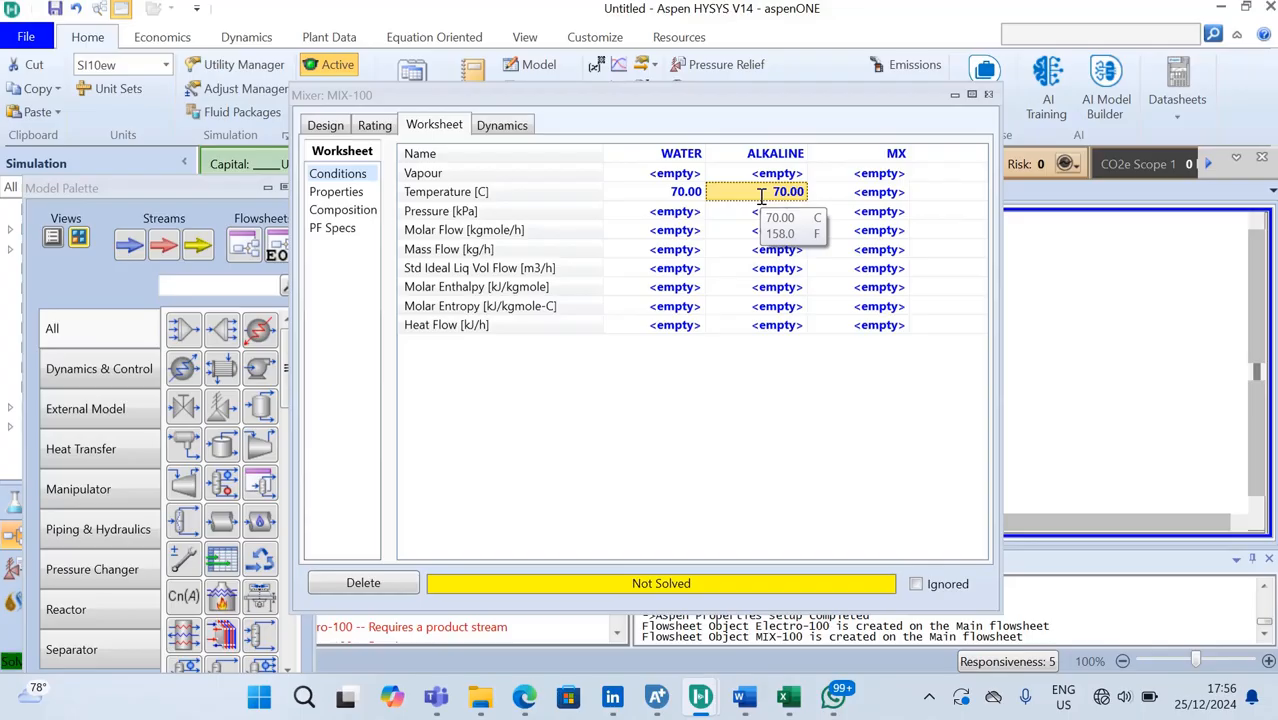
- Set the pressure of both the WATER and ALKALINE streams to 7 bar
{"action": "left_click", "coordinate": [688, 216]}
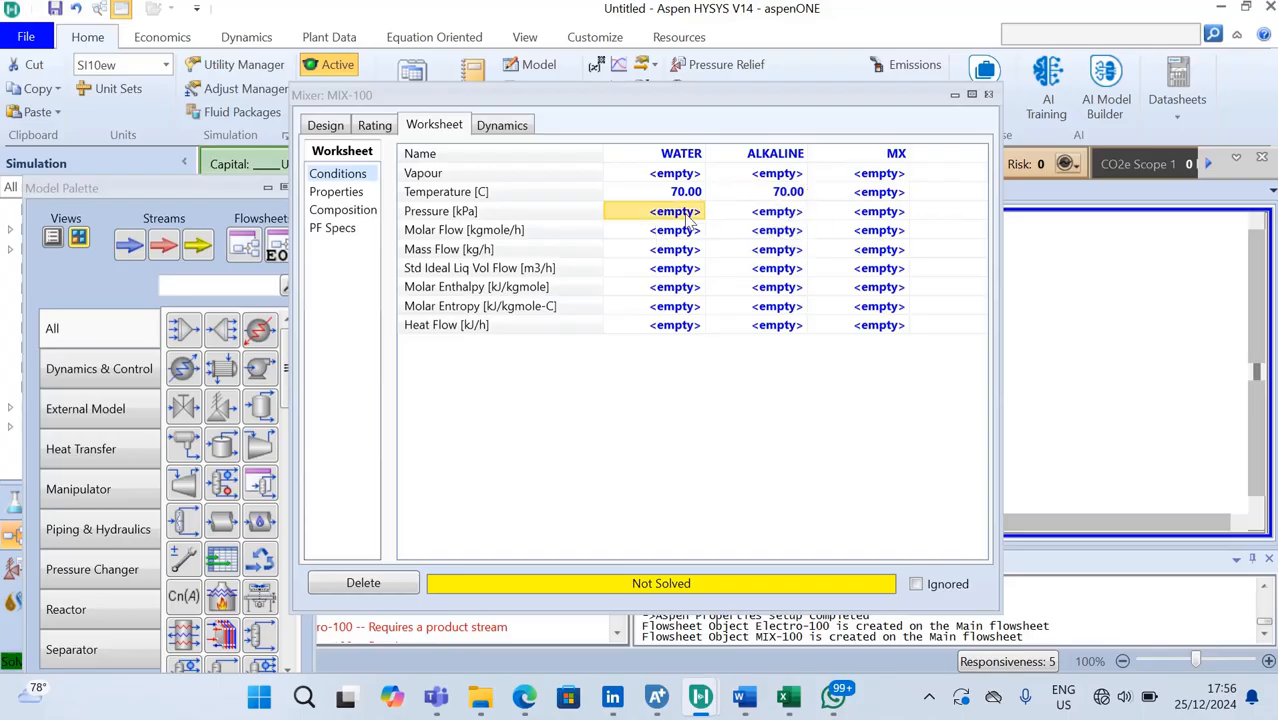
{"action": "type", "text": "7"}
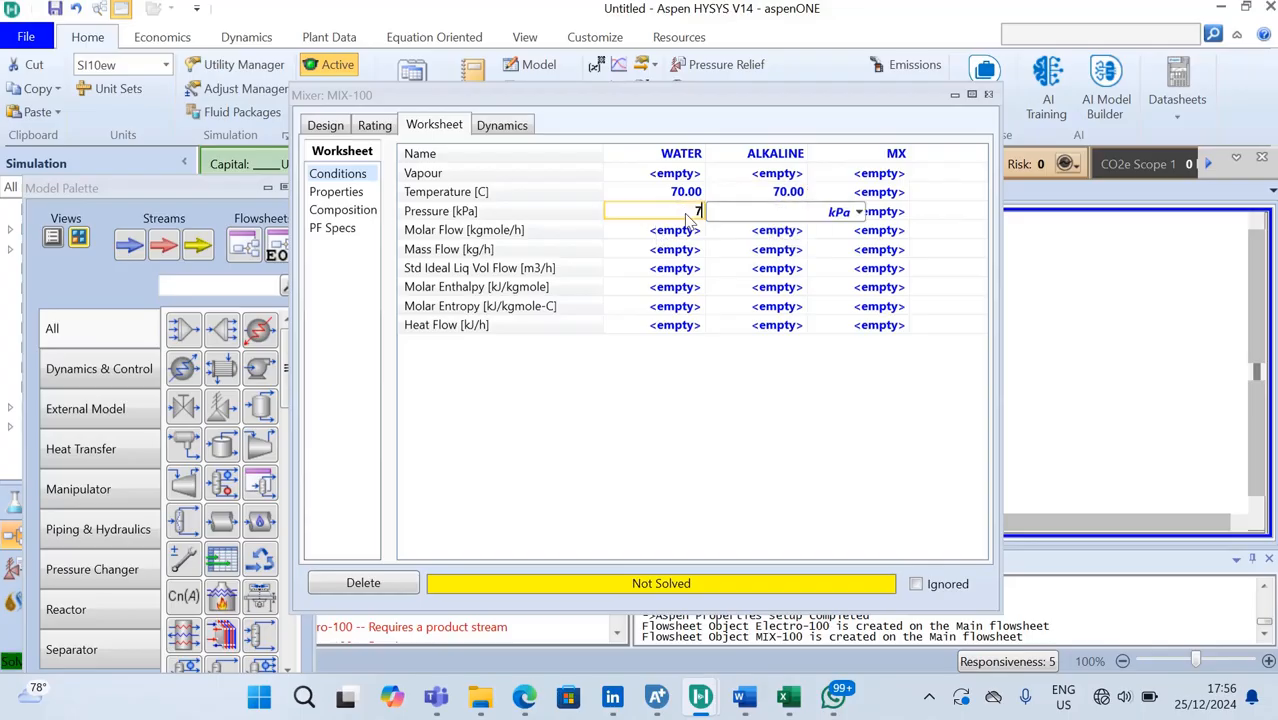
{"action": "left_click", "coordinate": [858, 212]}
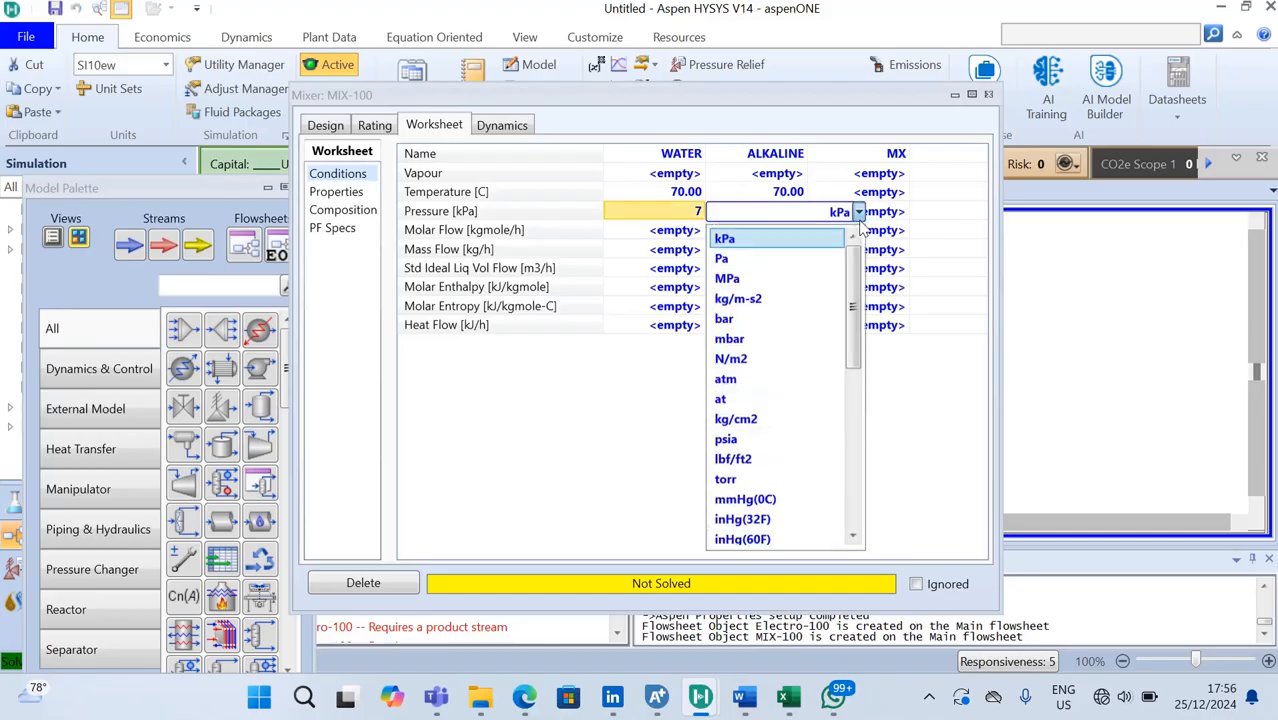
{"action": "left_click", "coordinate": [813, 329]}
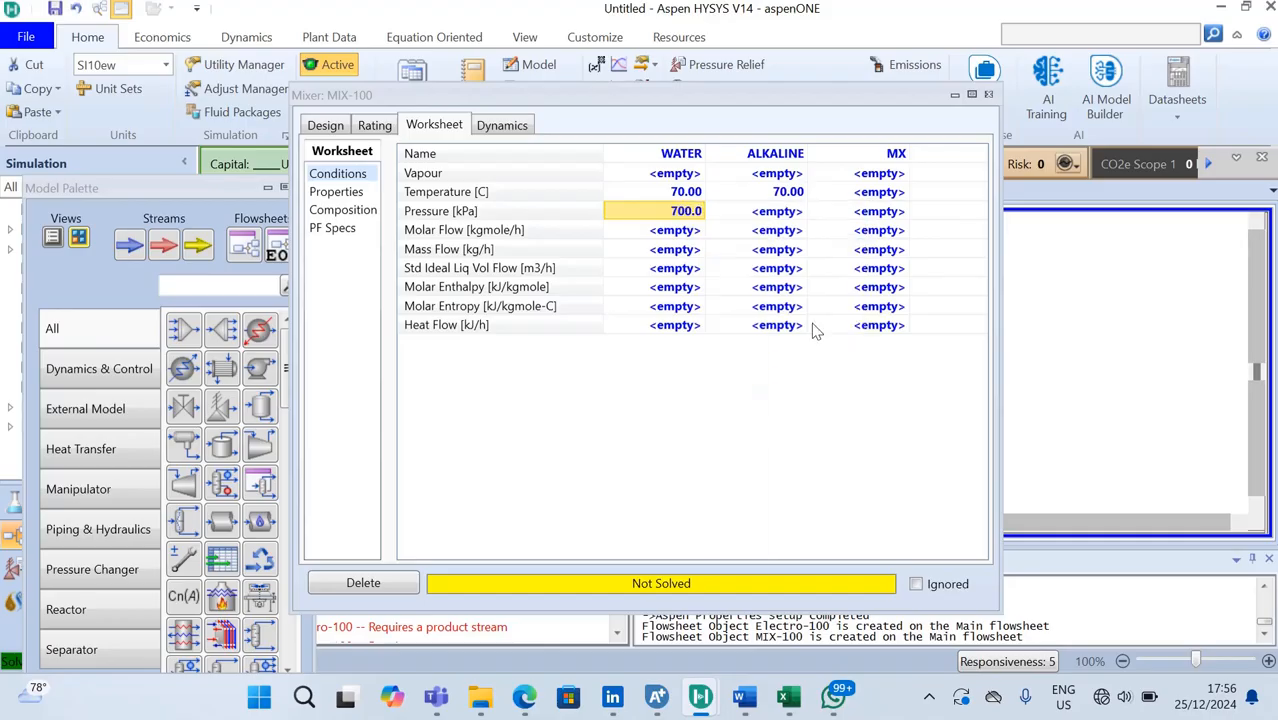
{"action": "left_click", "coordinate": [797, 218]}
{"action": "type", "text": "7"}
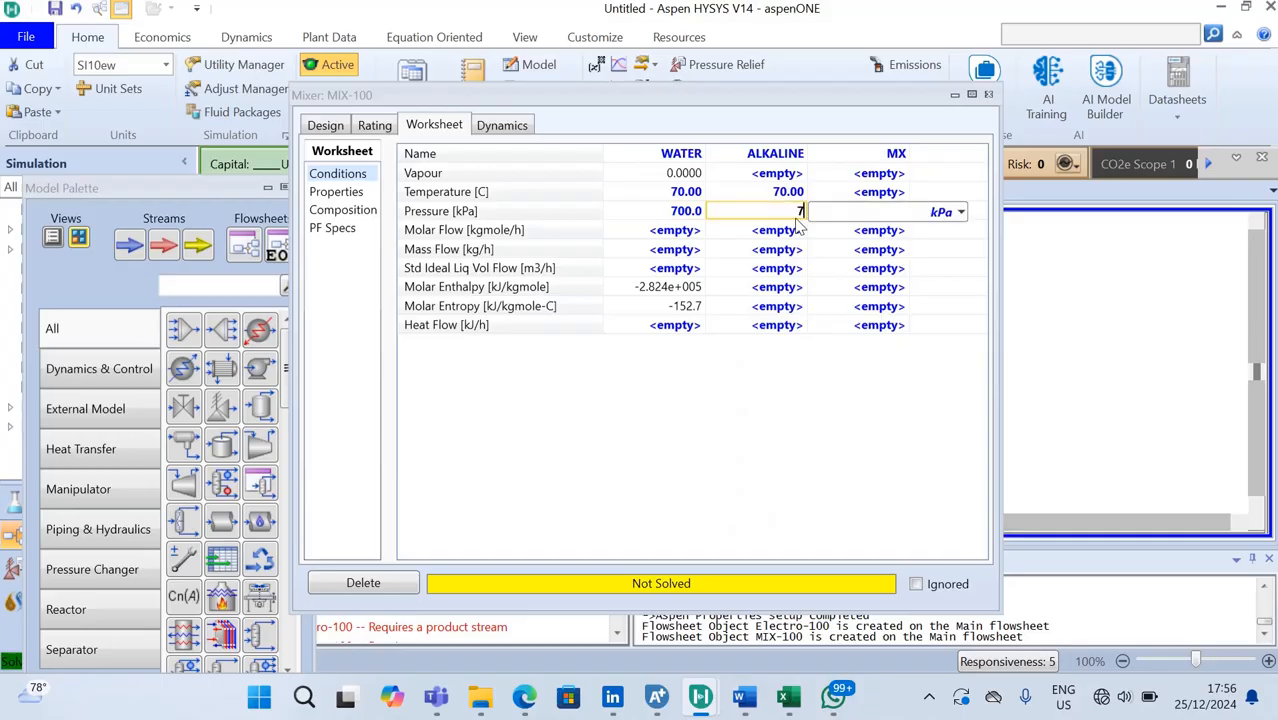
{"action": "left_click", "coordinate": [962, 213]}
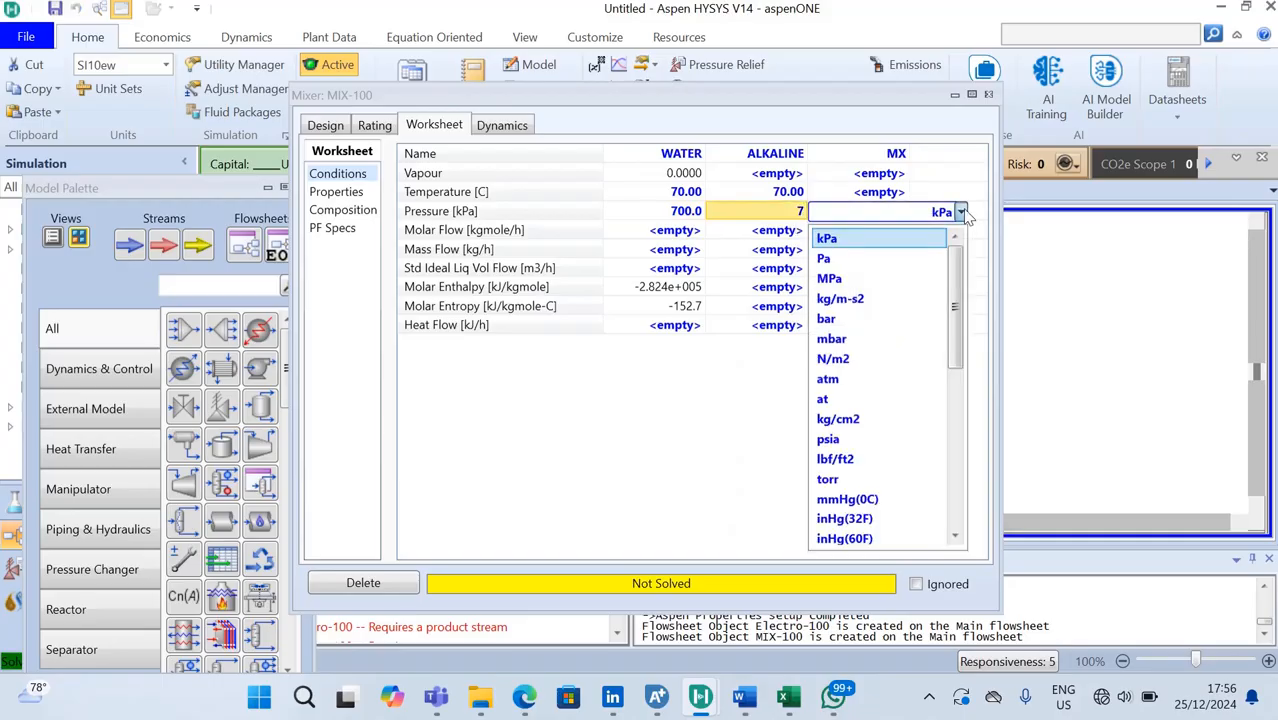
{"action": "left_click", "coordinate": [926, 322]}
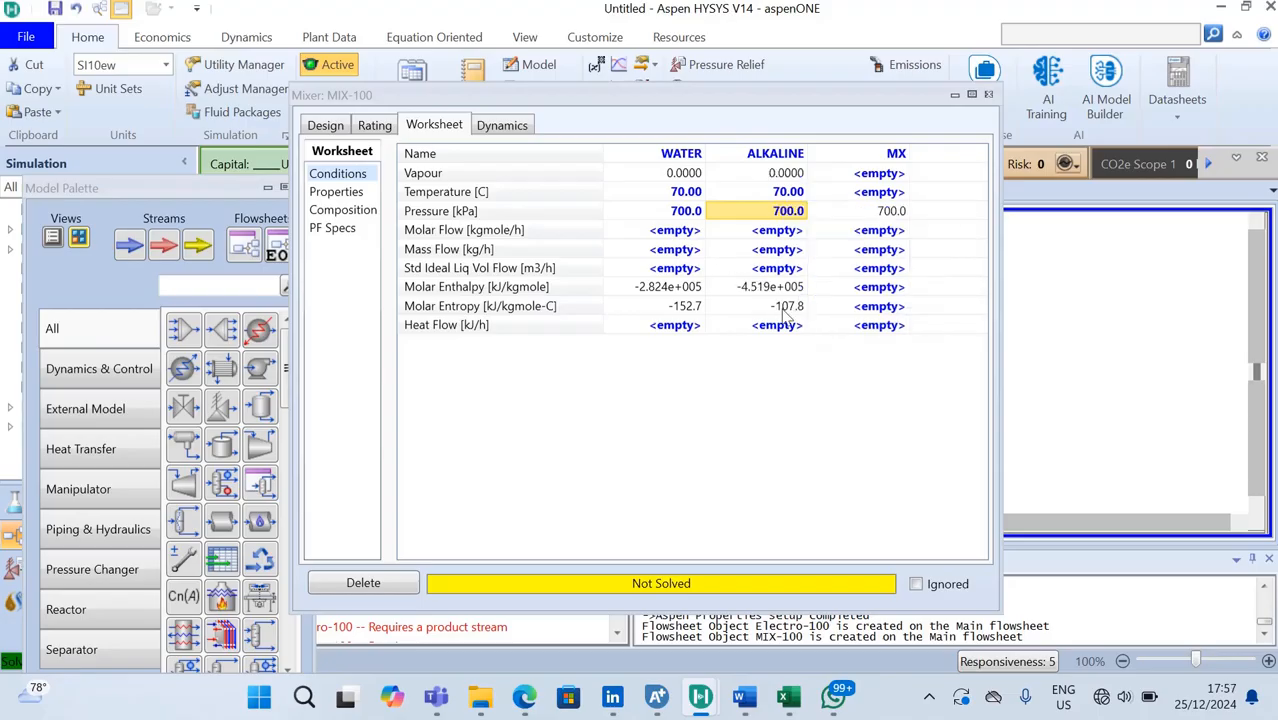
- Set the mass flow of the WATER stream to 5000 kg/h and of the ALKALINE stream to 1500 kg/h
{"action": "left_click", "coordinate": [674, 251]}
{"action": "type", "text": "5000"}
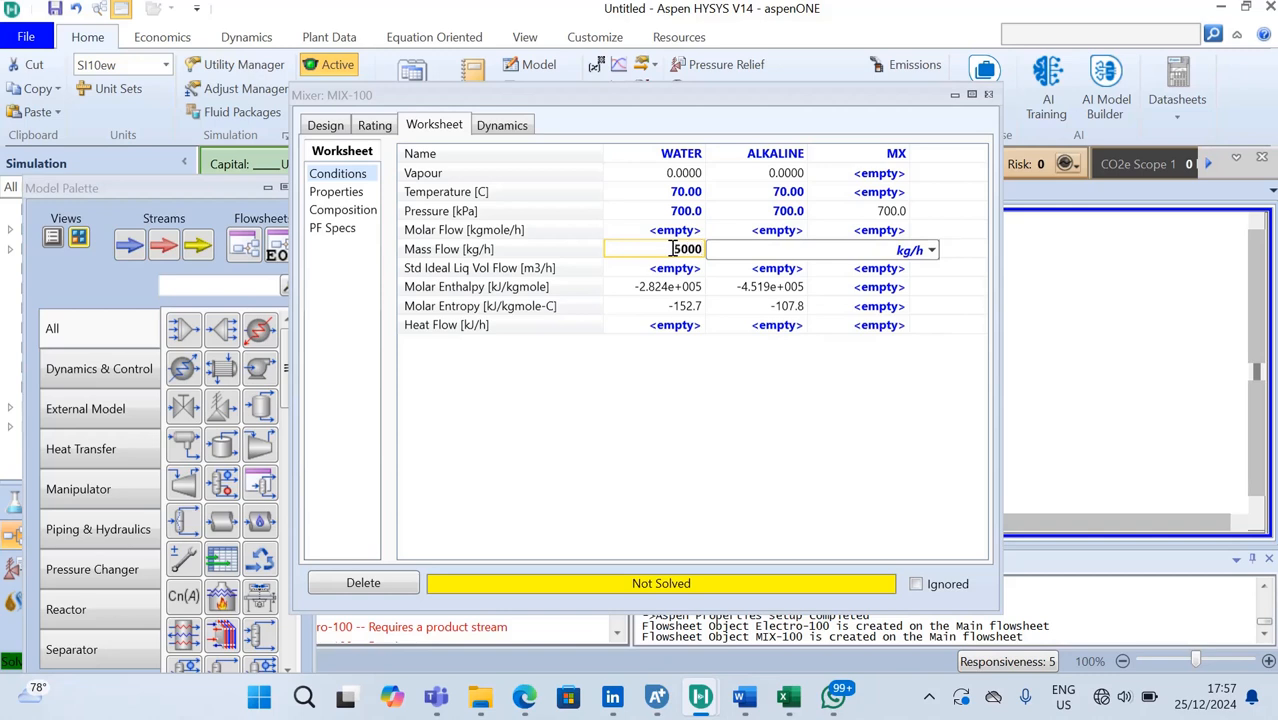
{"action": "key", "text": "Return"}
{"action": "left_click", "coordinate": [774, 252]}
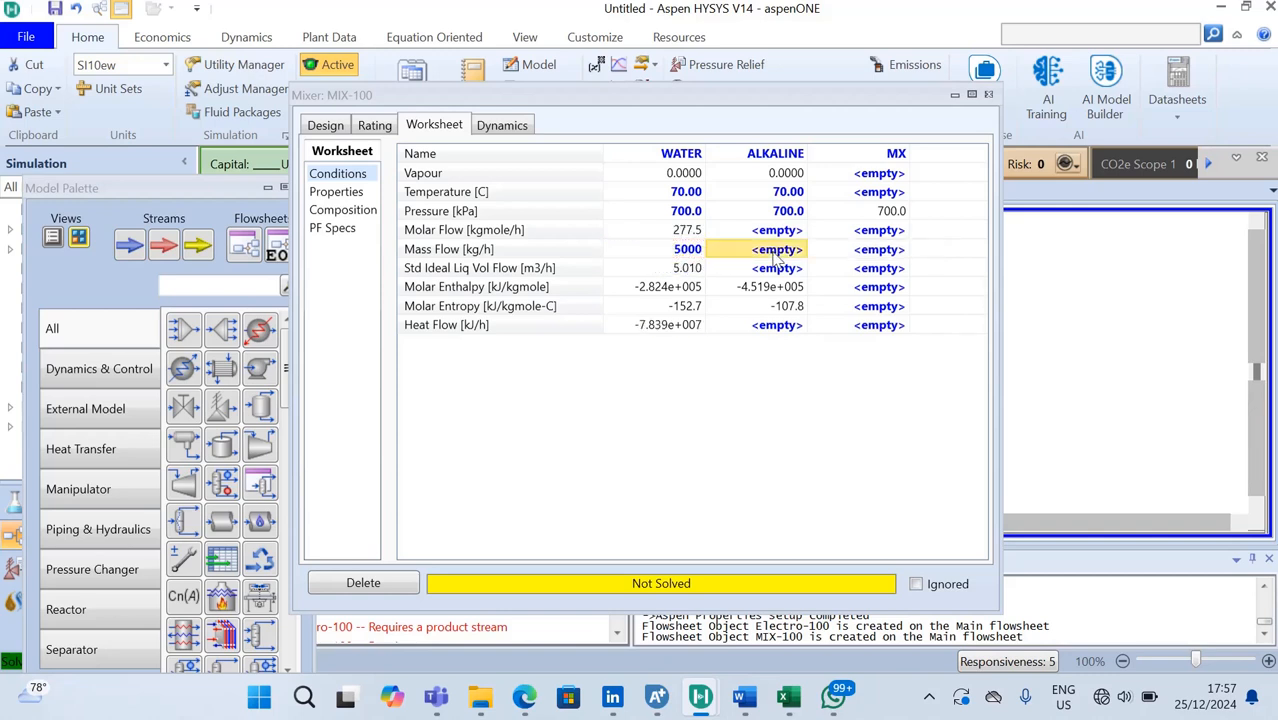
{"action": "type", "text": "15"}
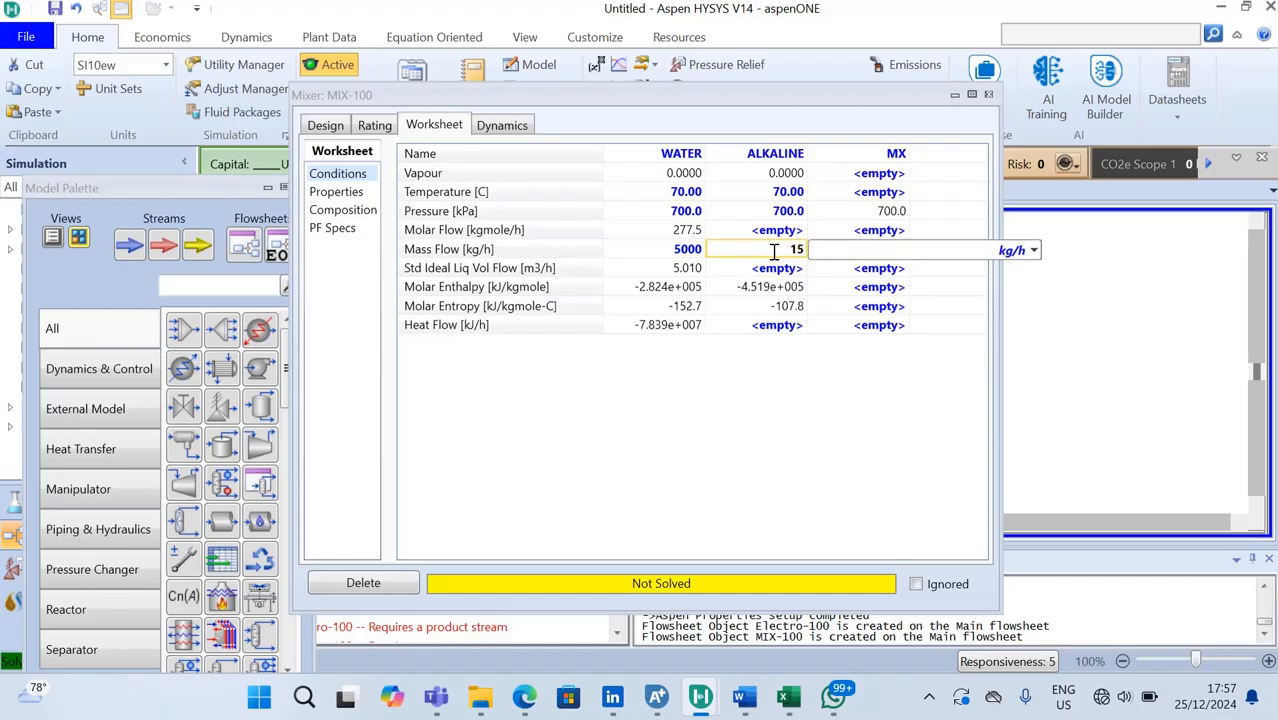
{"action": "type", "text": "00"}
{"action": "key", "text": "Return"}
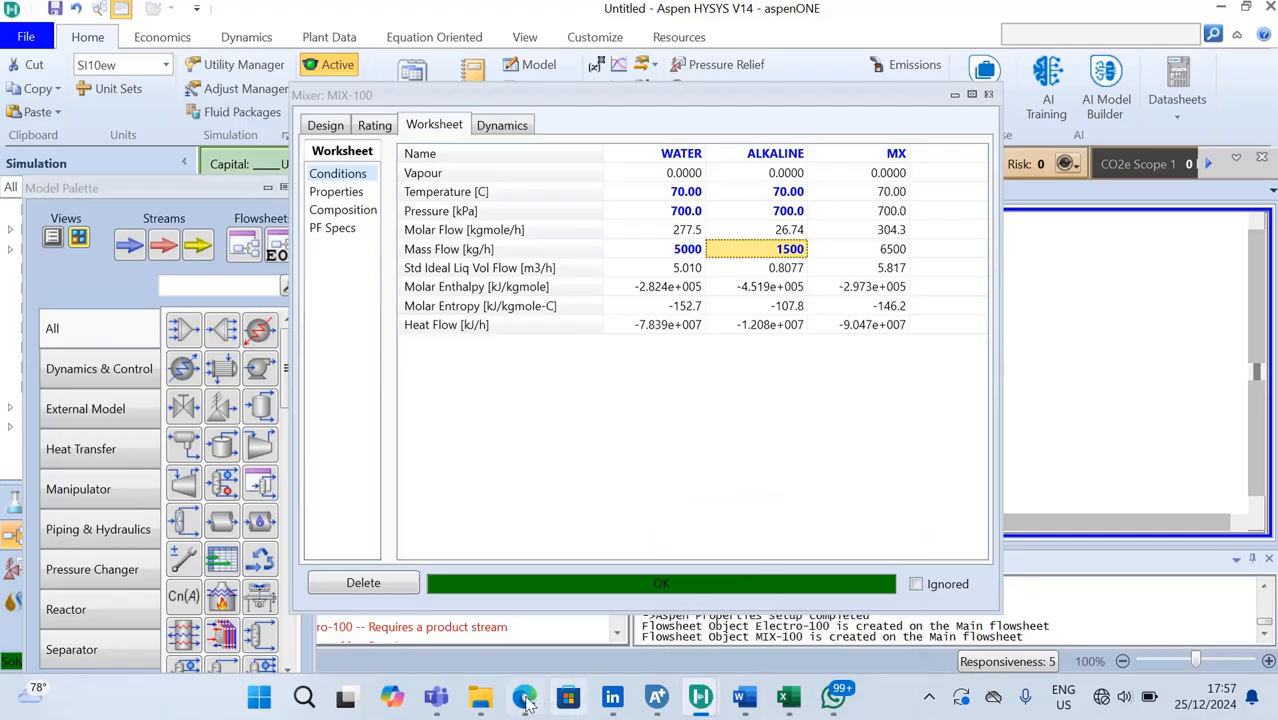
- Switch to Microsoft Edge and bring up the paper on the Aspen Plus model of an alkaline electrolysis system
{"action": "mouse_move", "coordinate": [525, 697]}
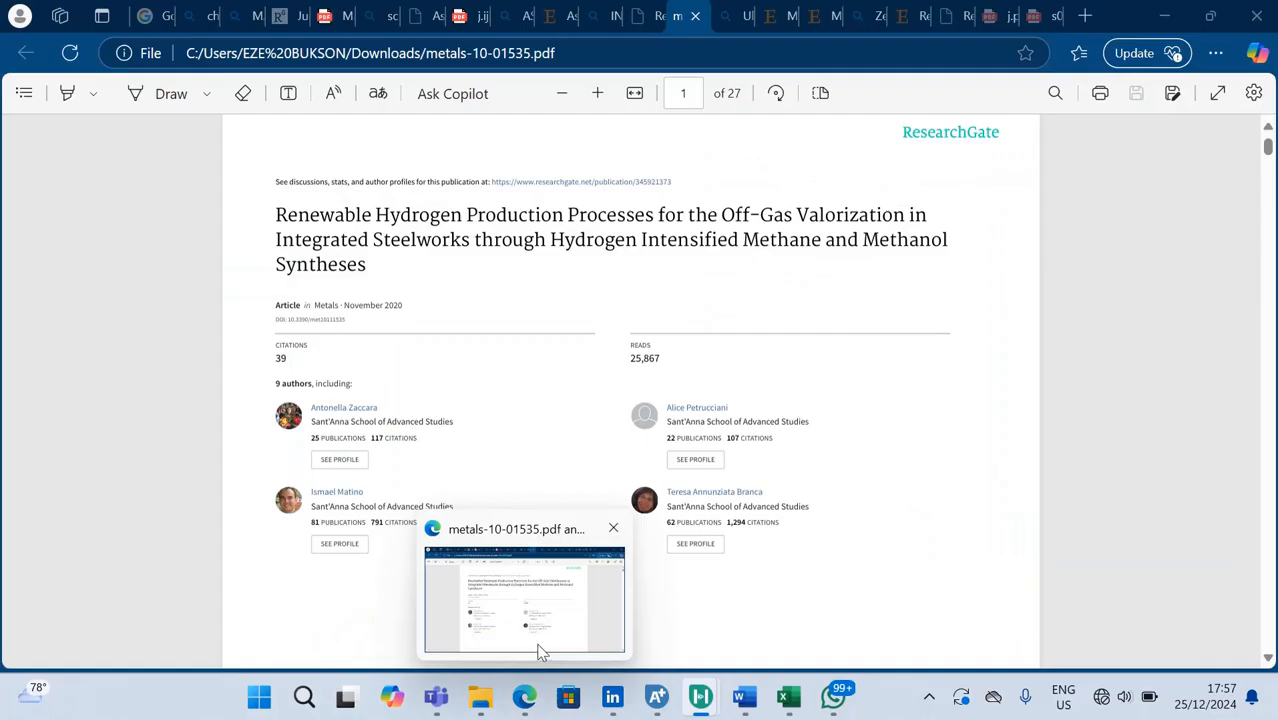
{"action": "left_click", "coordinate": [536, 652]}
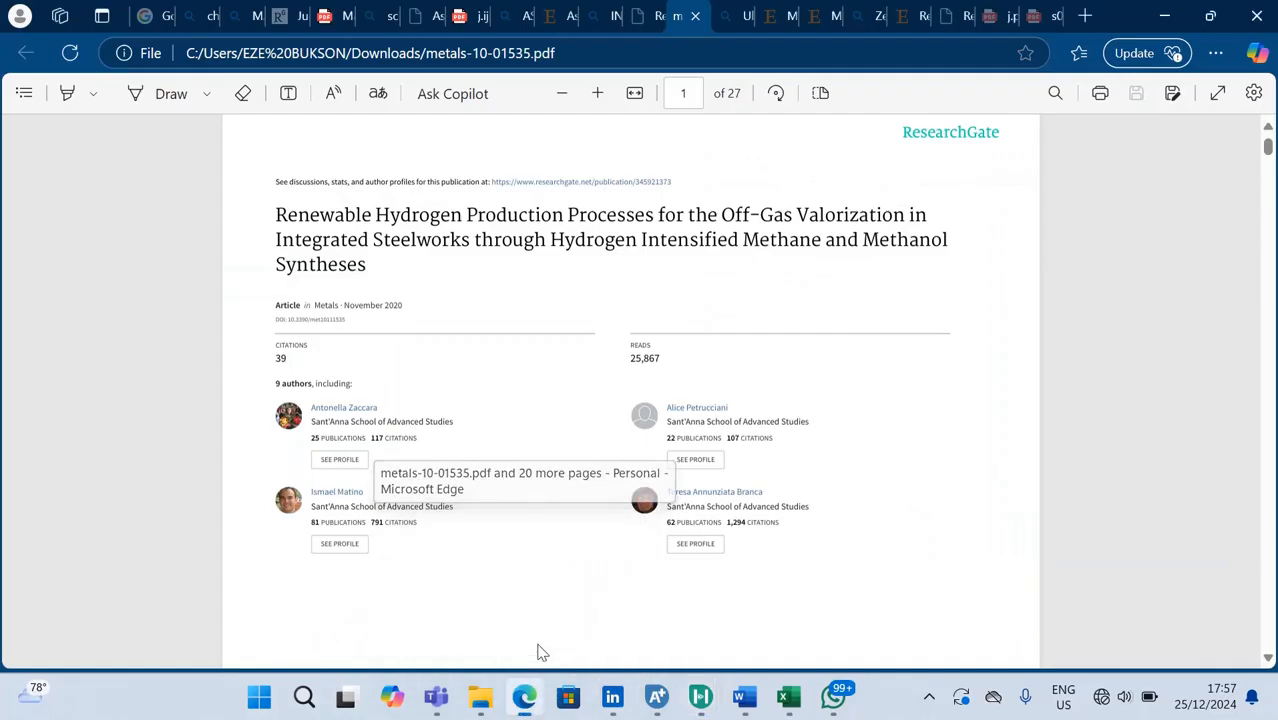
{"action": "left_click", "coordinate": [338, 16]}
{"action": "left_click", "coordinate": [462, 26]}
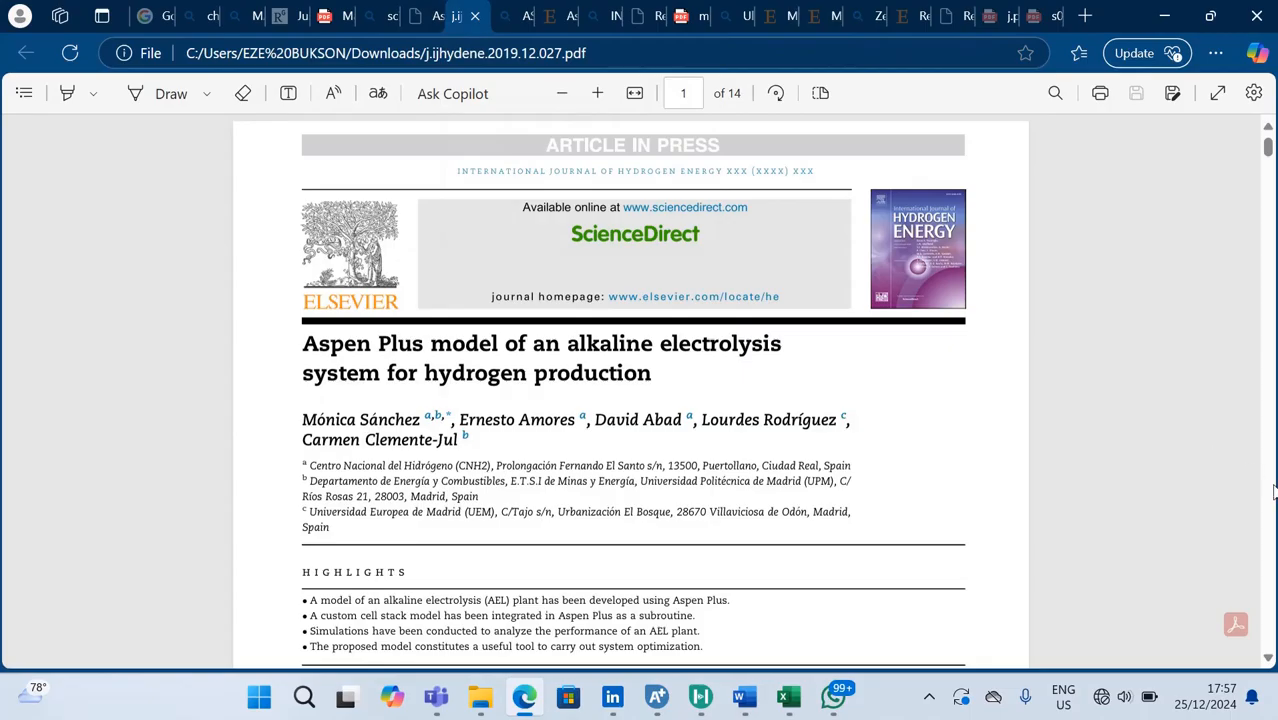
- Find Table 2 in the paper and examine the input data for the base-case system simulation
{"action": "scroll", "coordinate": [1273, 490], "scroll_direction": "down", "scroll_amount": 20}
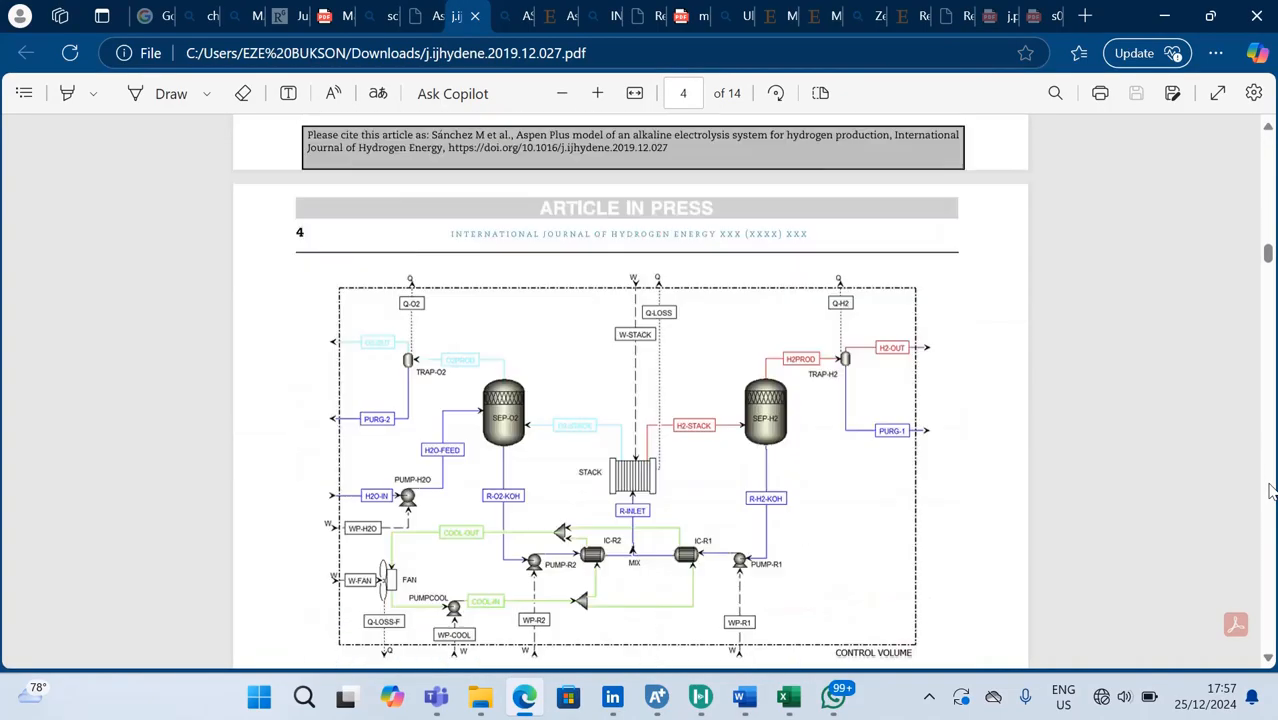
{"action": "scroll", "coordinate": [1270, 490], "scroll_direction": "down", "scroll_amount": 10}
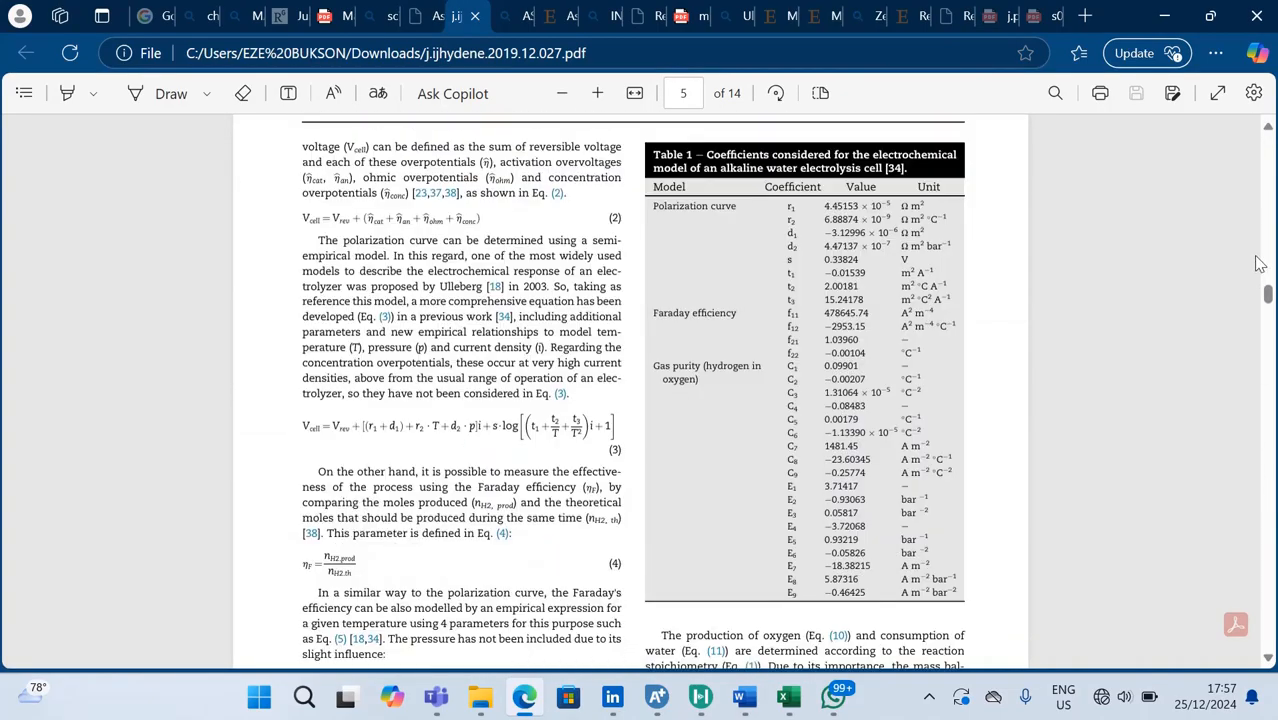
{"action": "left_click", "coordinate": [1270, 240]}
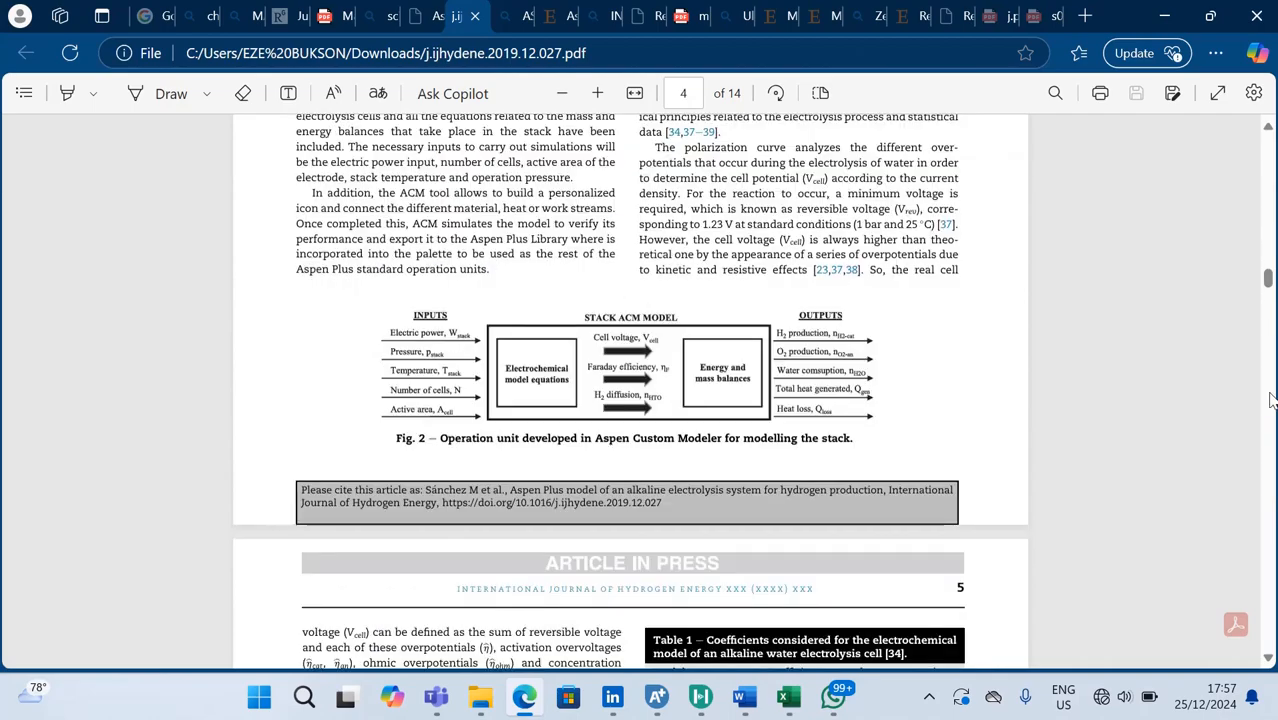
{"action": "scroll", "coordinate": [1270, 400], "scroll_direction": "down", "scroll_amount": 20}
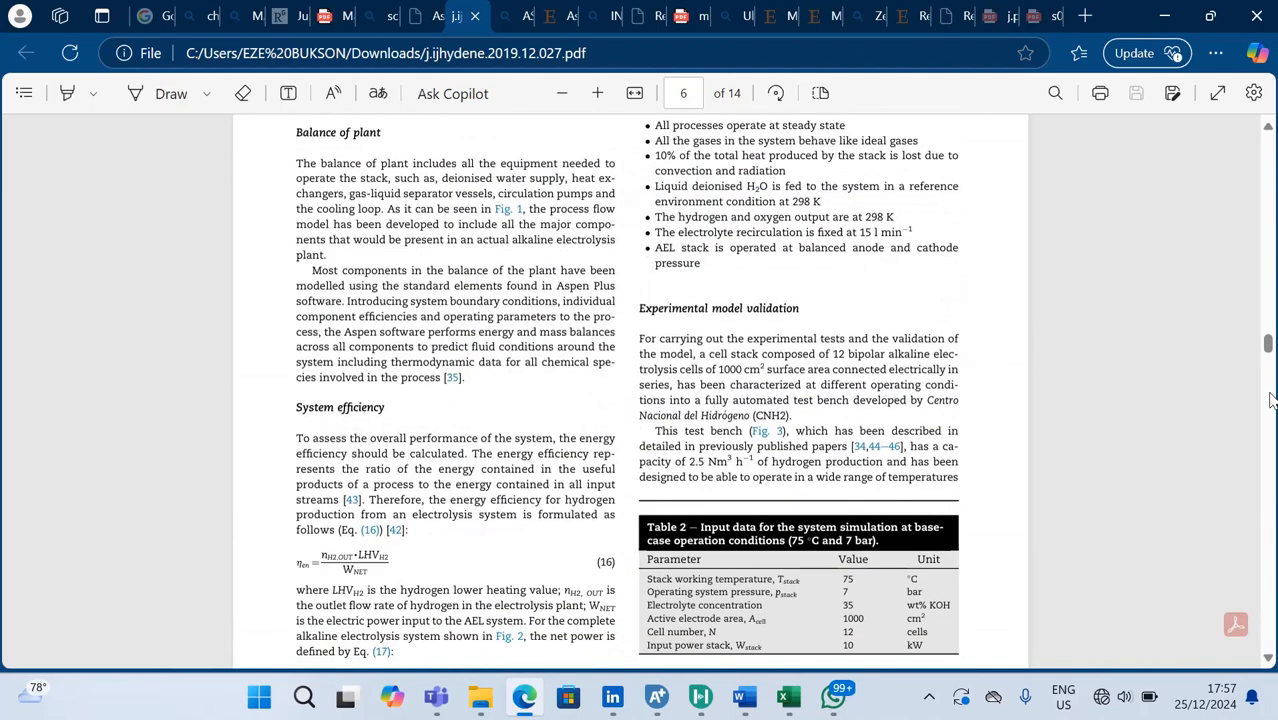
{"action": "scroll", "coordinate": [1268, 657], "scroll_direction": "down", "scroll_amount": 3}
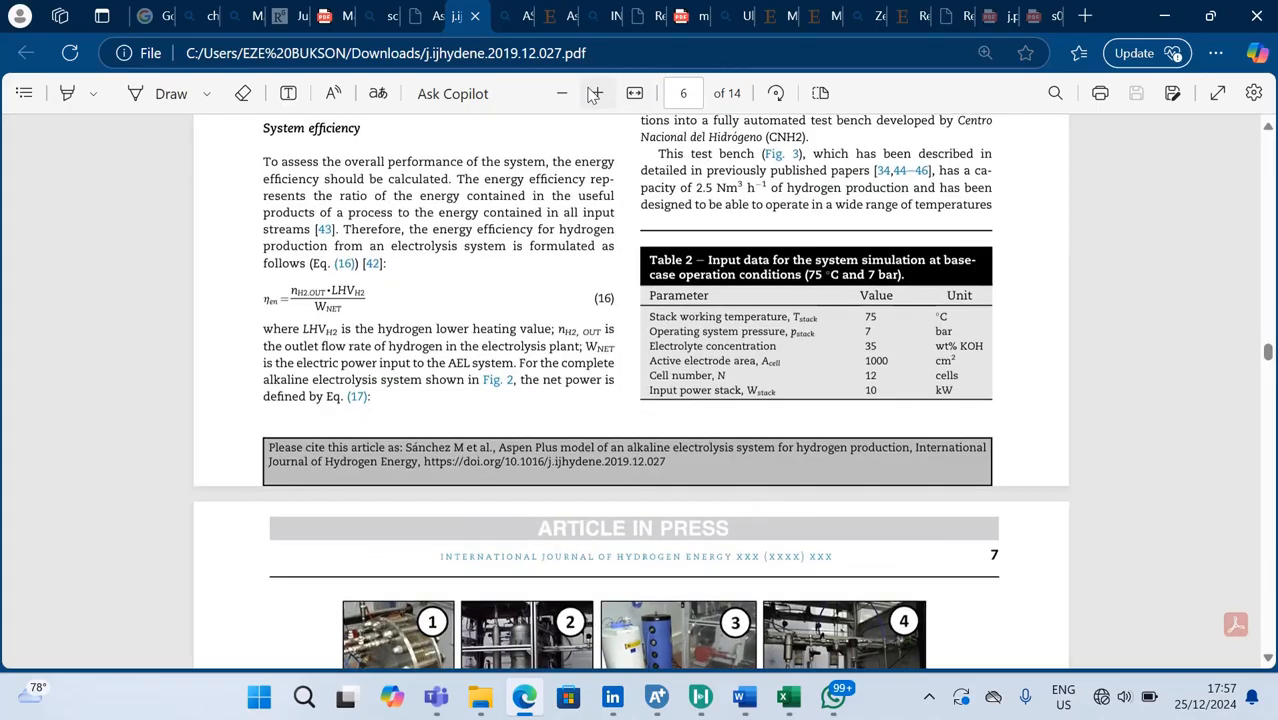
{"action": "left_click", "coordinate": [594, 93]}
{"action": "left_click", "coordinate": [594, 93]}
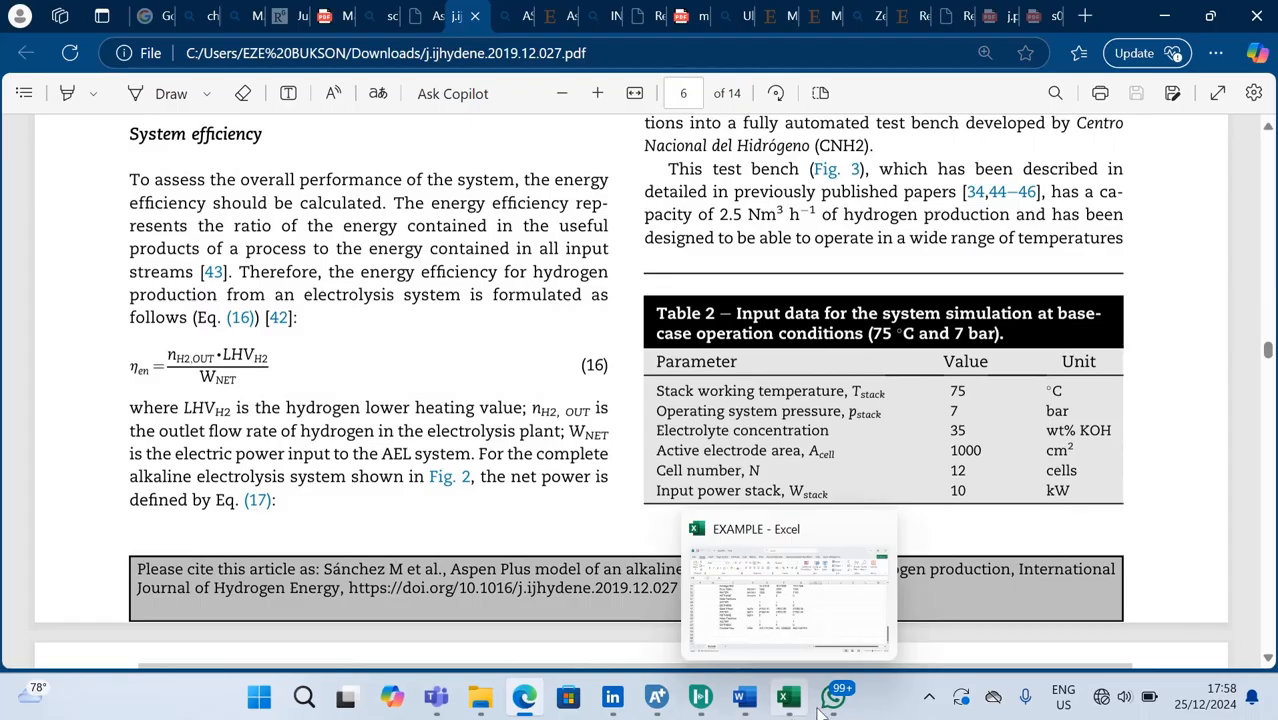
- Switch back to the untitled Aspen HYSYS case and close the MIX-100 mixer's window
{"action": "mouse_move", "coordinate": [657, 706]}
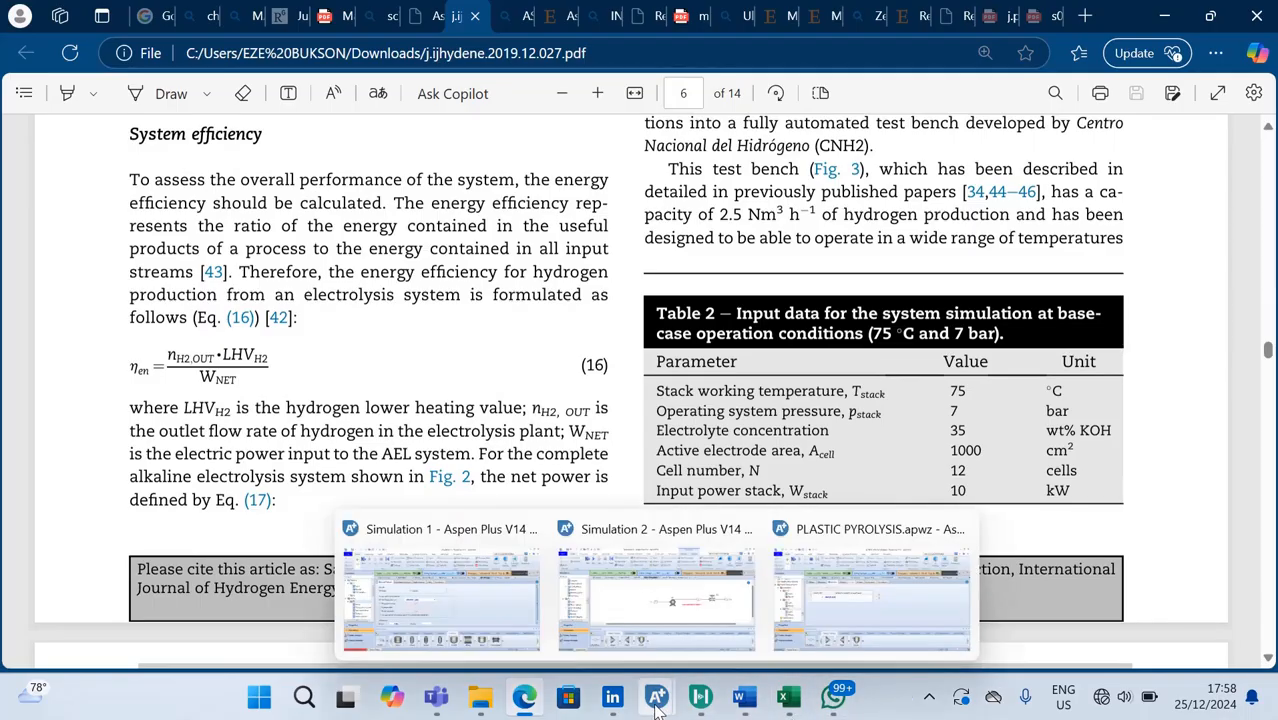
{"action": "mouse_move", "coordinate": [712, 690]}
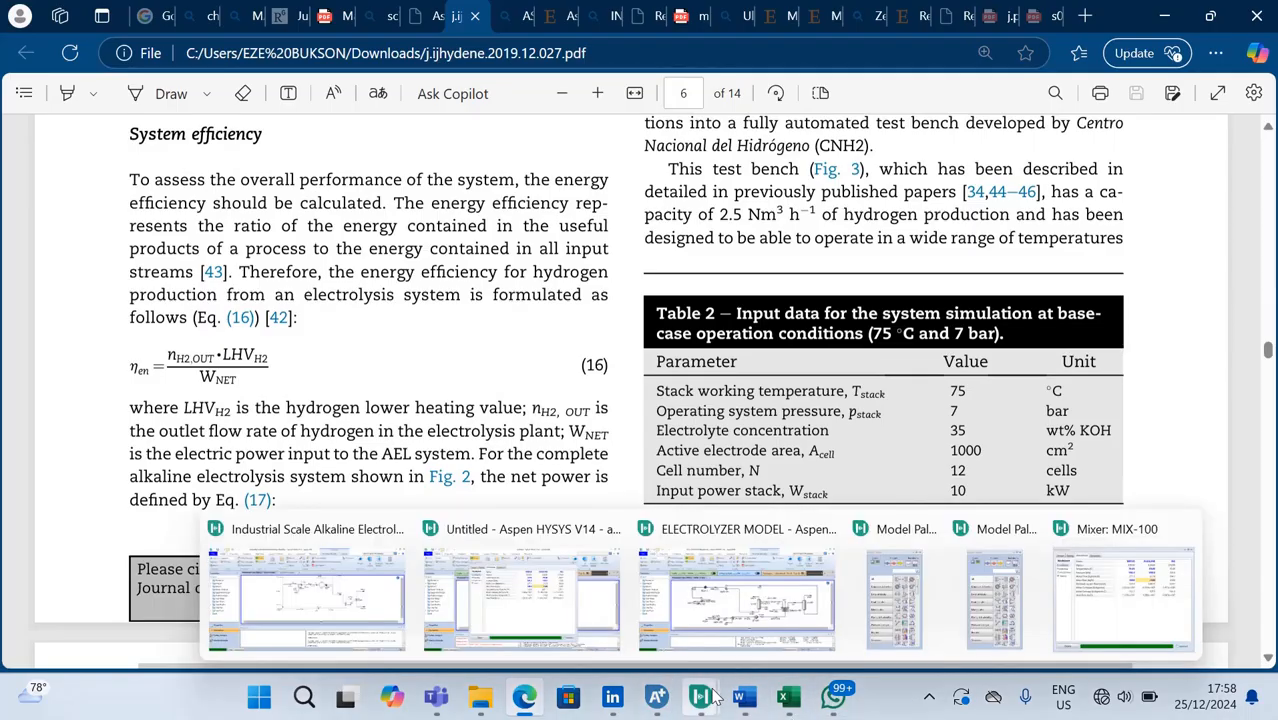
{"action": "left_click", "coordinate": [557, 618]}
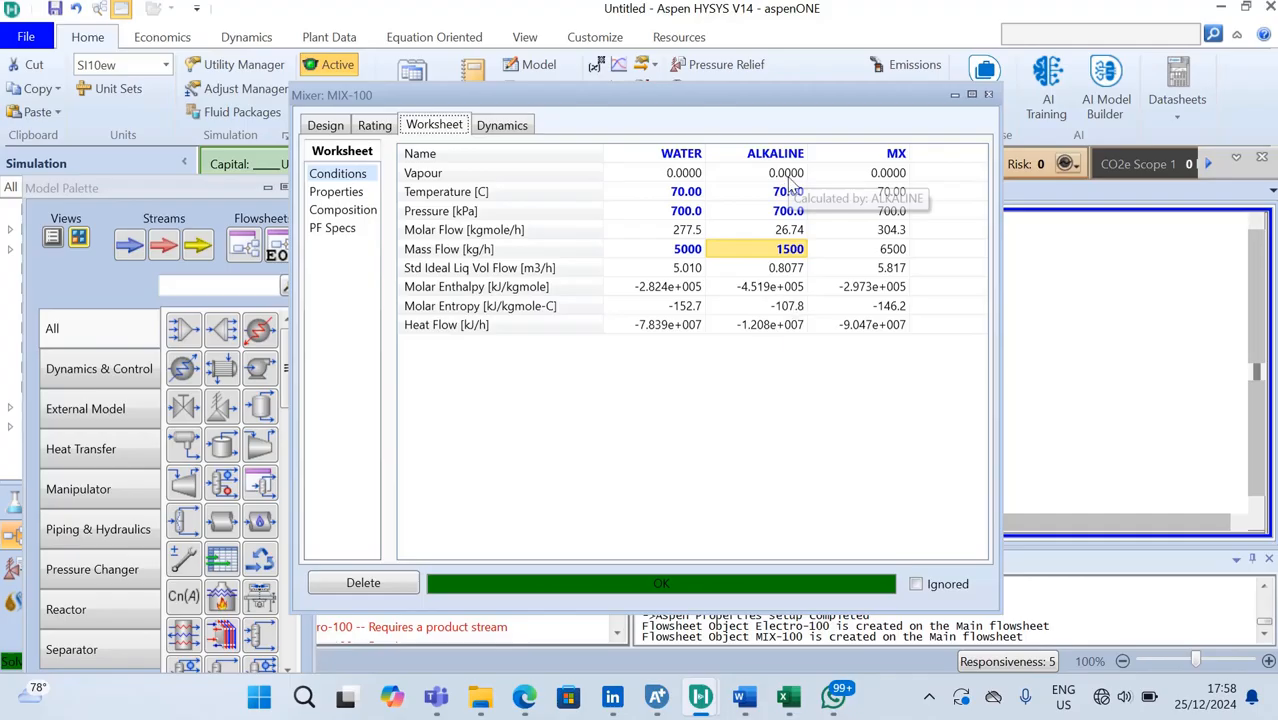
{"action": "left_click", "coordinate": [988, 95]}
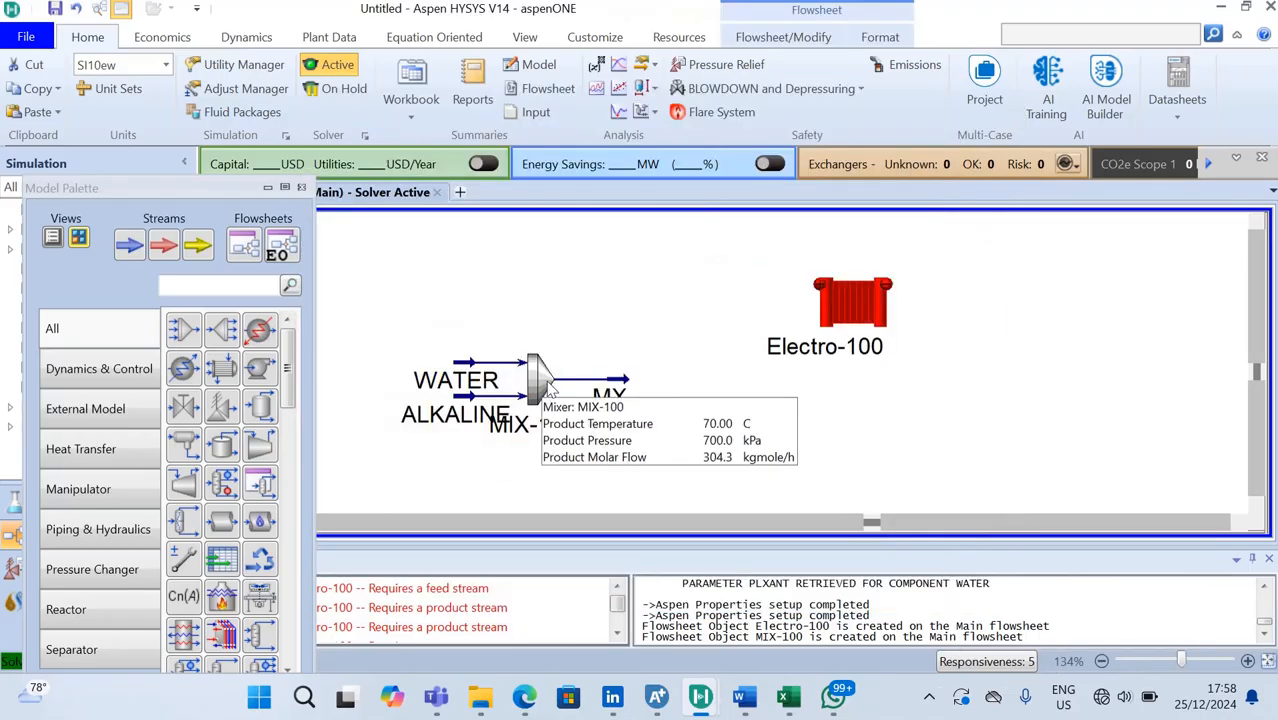
- Rearrange the WATER and ALKALINE streams and the mixer on the flowsheet so that their labels no longer overlap
{"action": "mouse_move", "coordinate": [468, 376]}
{"action": "left_click_drag", "start_coordinate": [467, 372], "coordinate": [409, 371]}
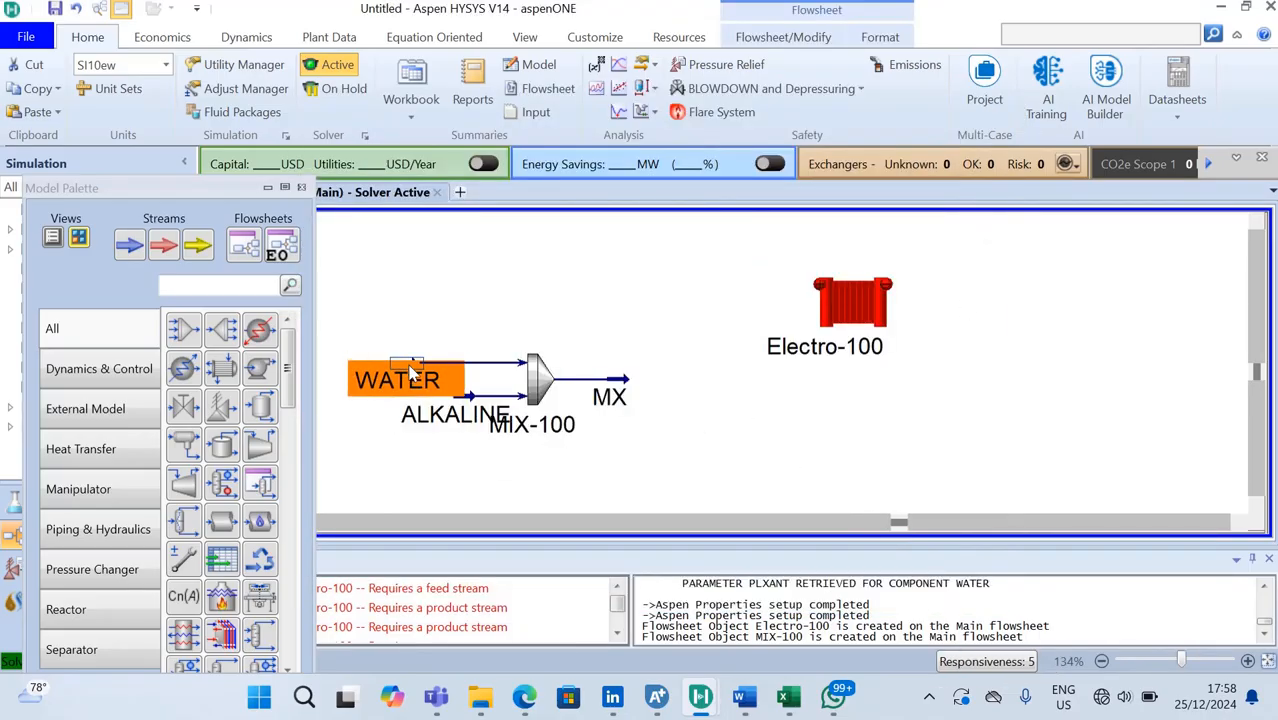
{"action": "left_click_drag", "start_coordinate": [528, 392], "coordinate": [386, 365]}
{"action": "left_click", "coordinate": [465, 445]}
{"action": "left_click", "coordinate": [473, 462]}
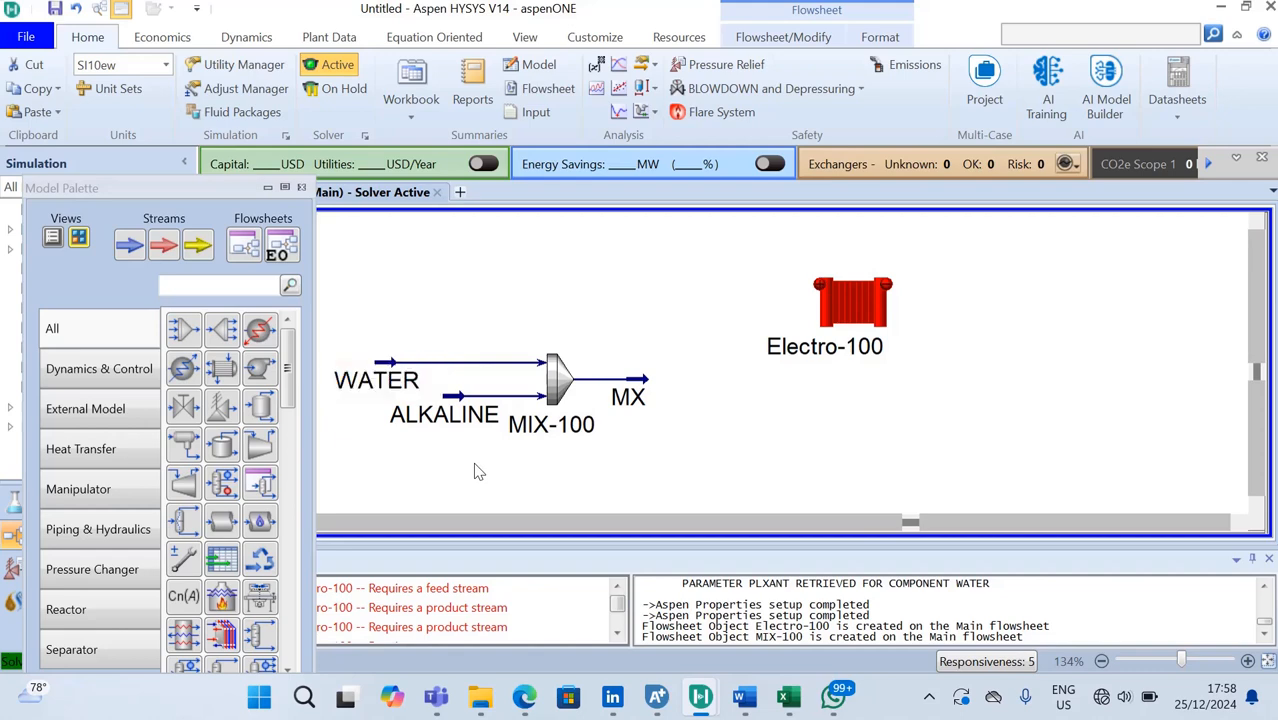
- Move the Electro-100 label from below the electrolyzer icon to its right side
{"action": "double_click", "coordinate": [835, 321]}
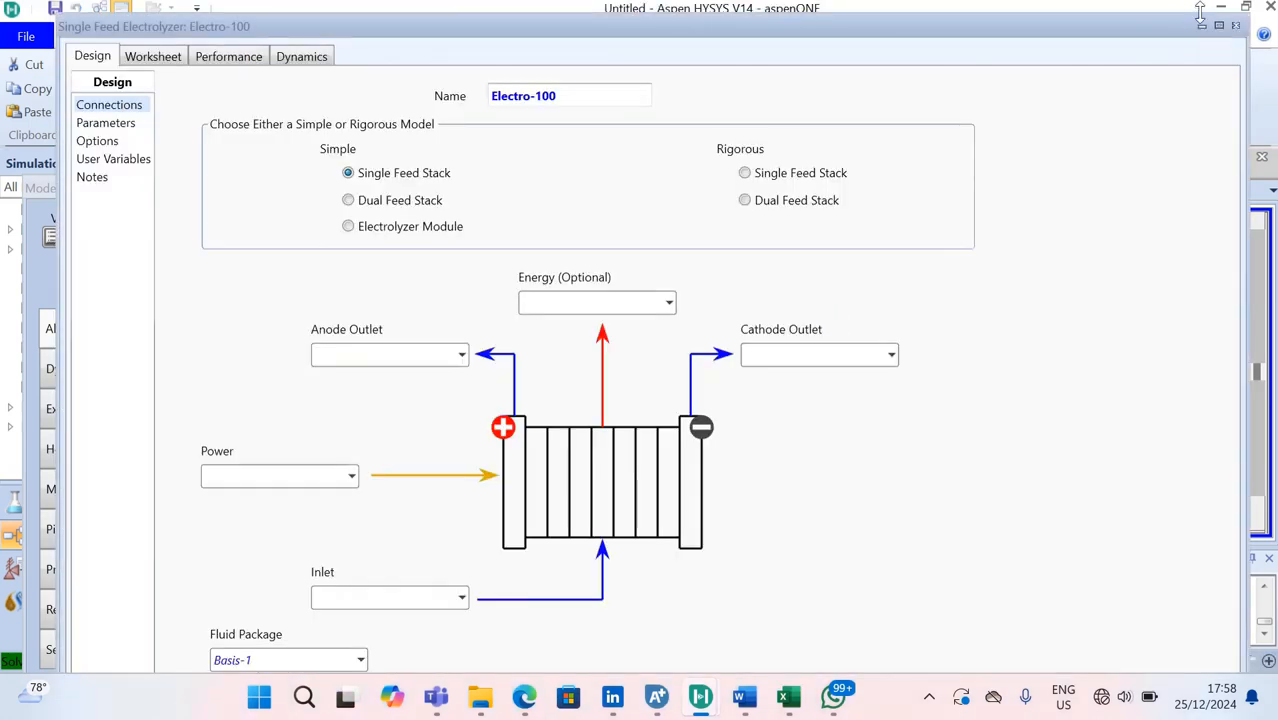
{"action": "left_click", "coordinate": [1236, 27]}
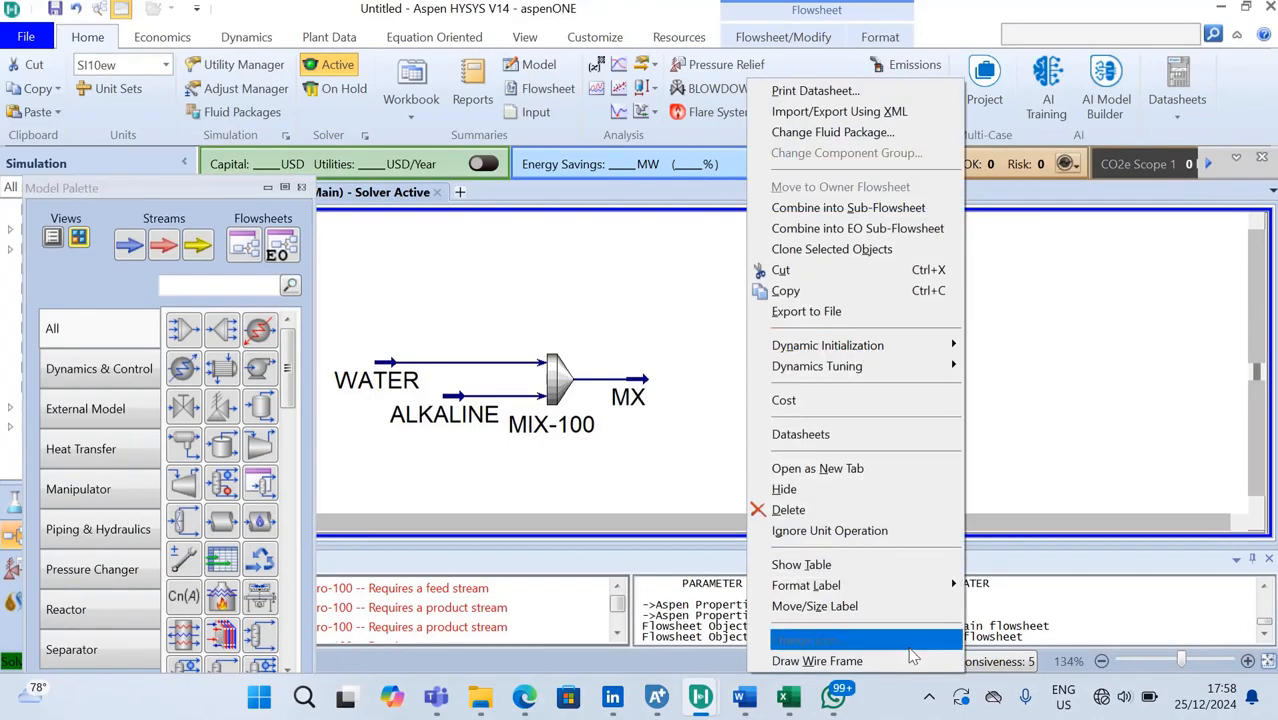
{"action": "left_click", "coordinate": [915, 606]}
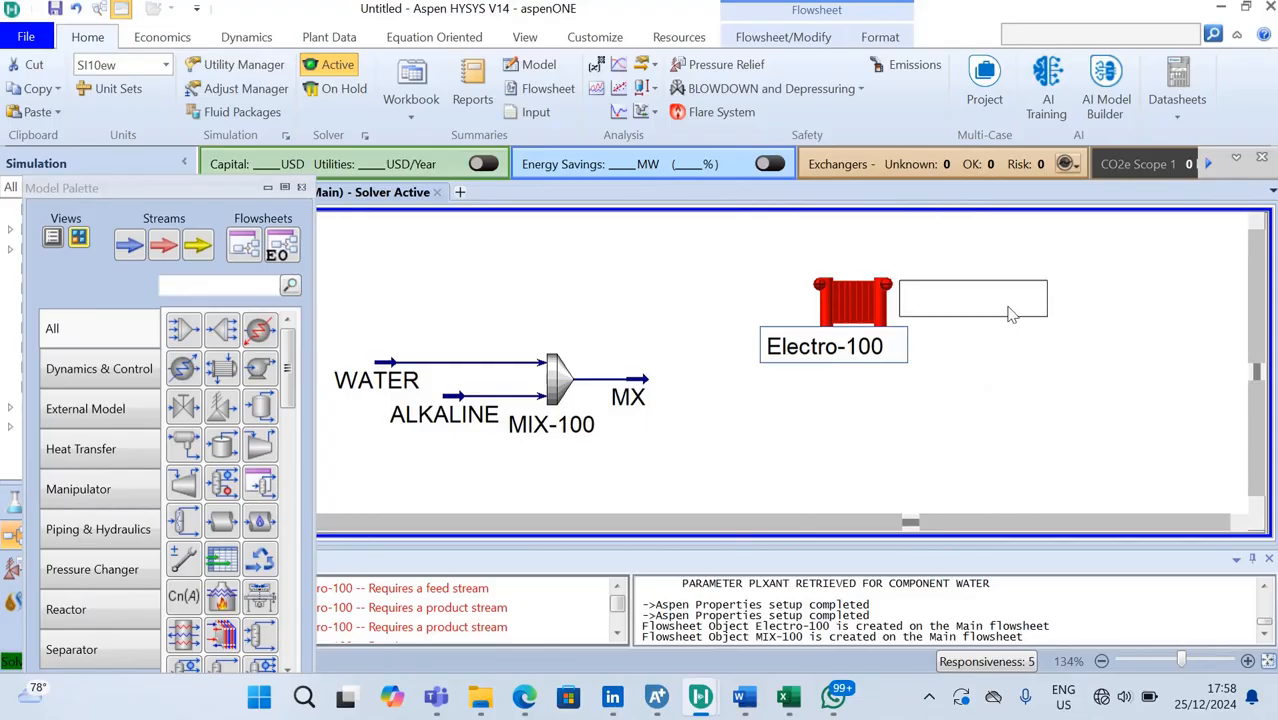
{"action": "left_click", "coordinate": [955, 294]}
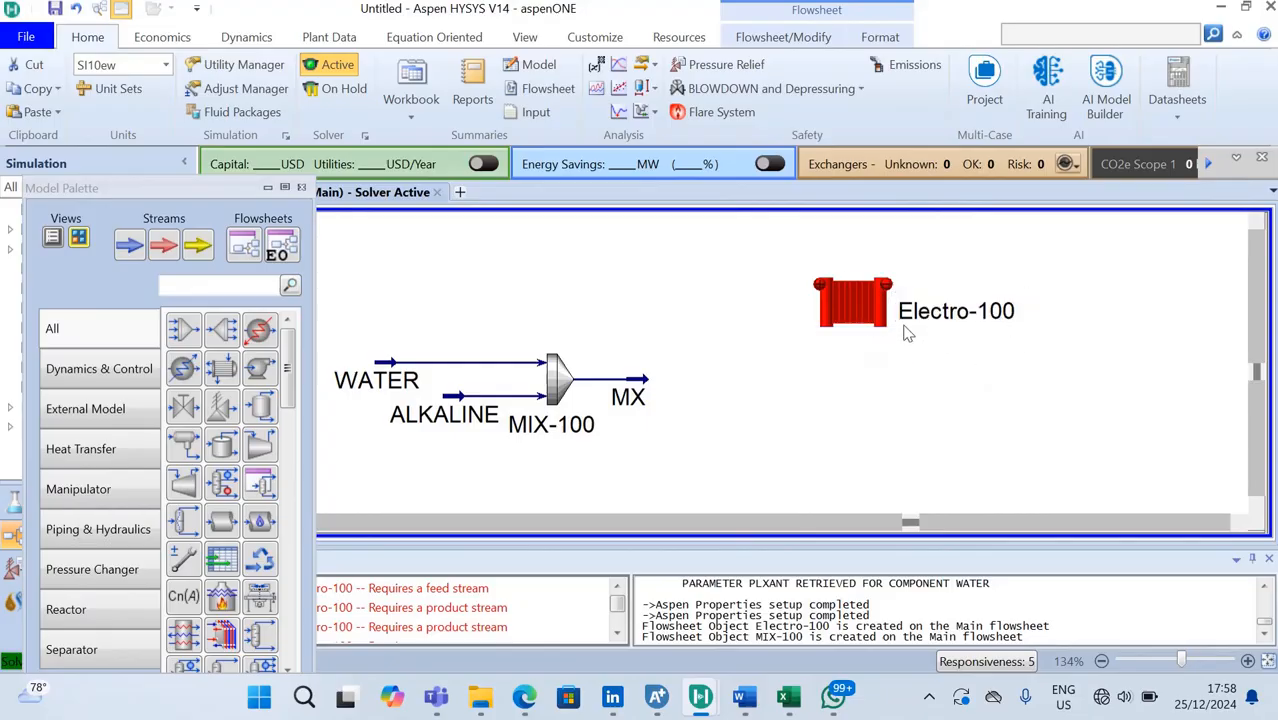
- Connect stream MX as the inlet of the Electro-100 electrolyzer and maximize its property window
{"action": "double_click", "coordinate": [860, 318]}
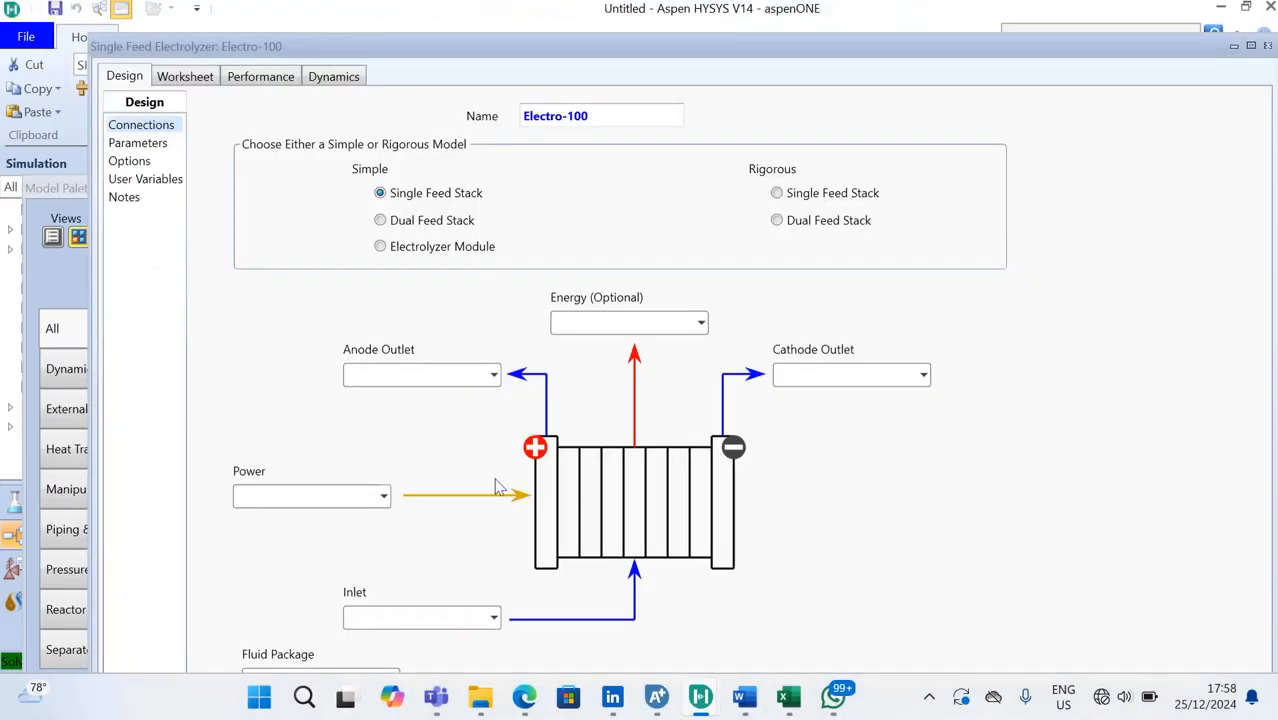
{"action": "left_click", "coordinate": [493, 617]}
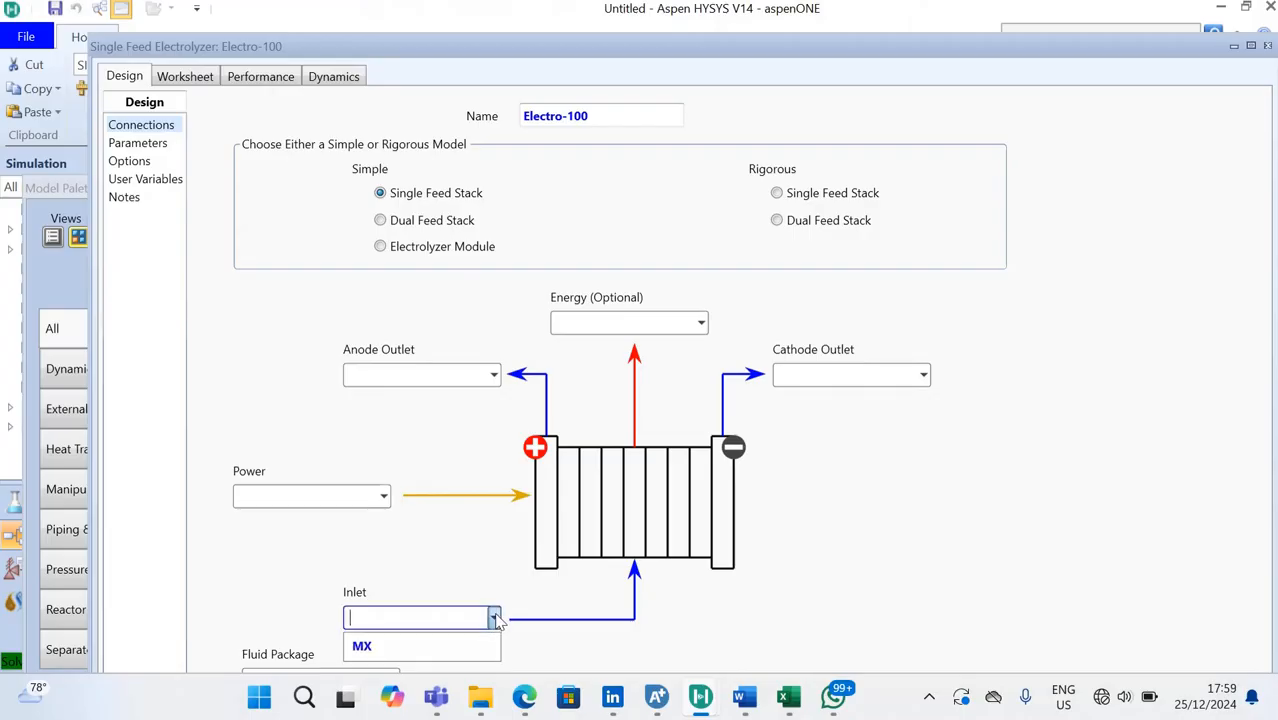
{"action": "left_click", "coordinate": [485, 641]}
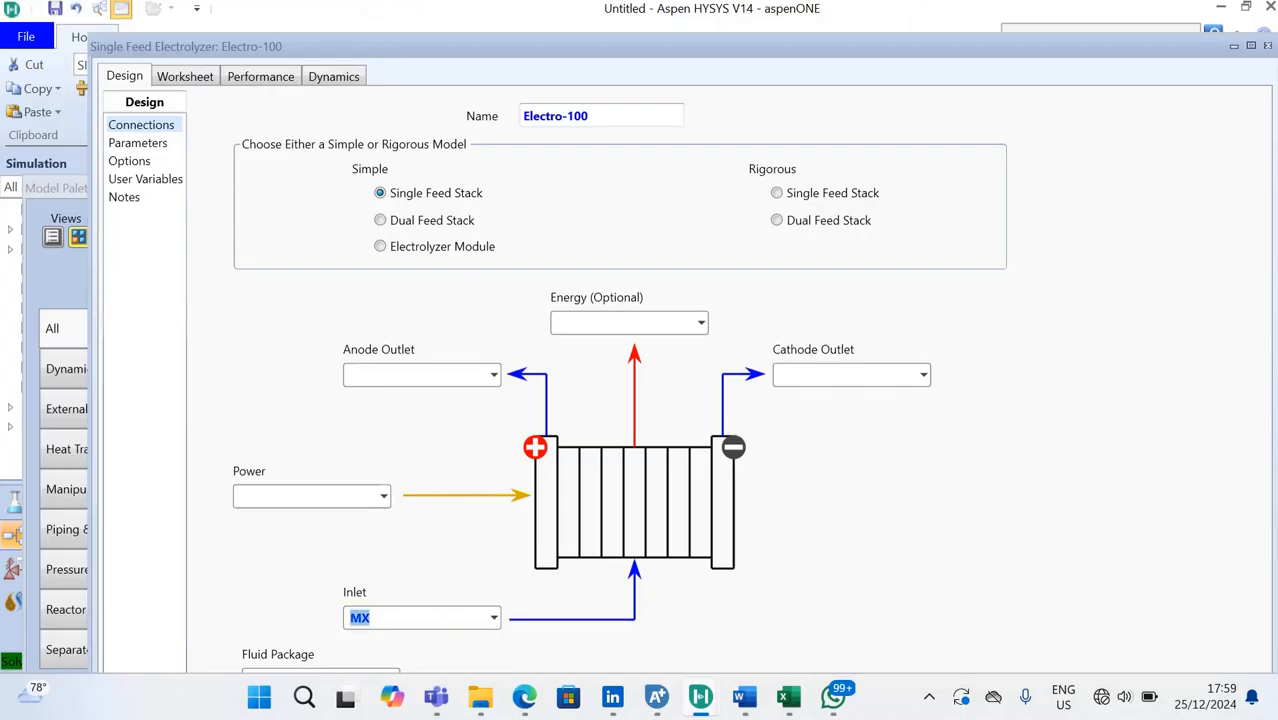
{"action": "left_click", "coordinate": [1251, 46]}
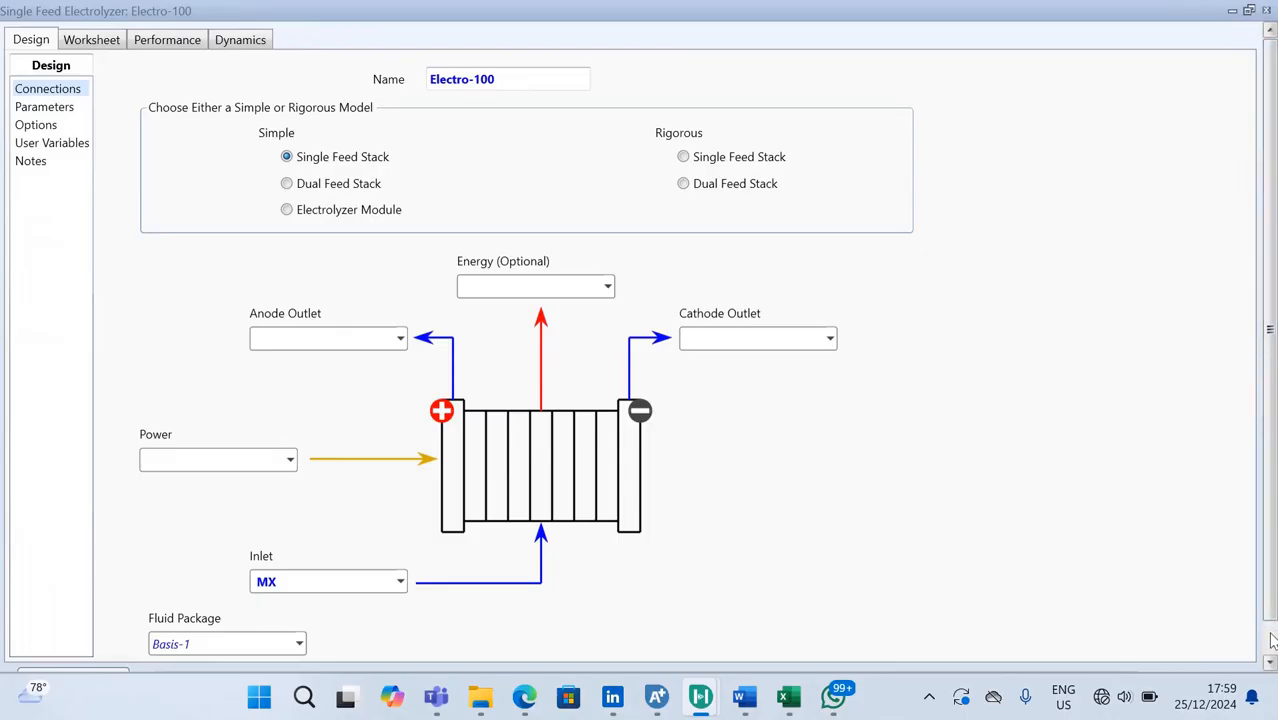
{"action": "scroll", "coordinate": [1272, 640], "scroll_direction": "down", "scroll_amount": 1}
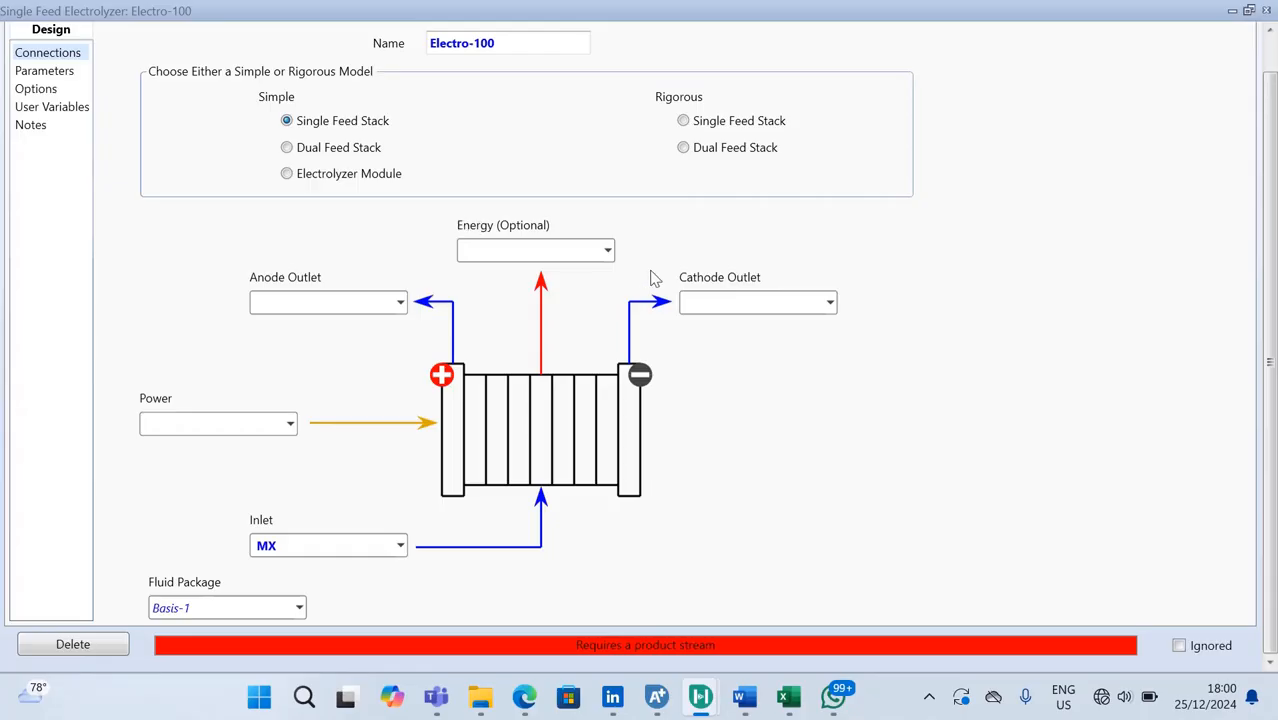
- Create stream O- as the anode outlet and stream H+ as the cathode outlet of Electro-100, and close its window
{"action": "left_click", "coordinate": [315, 303]}
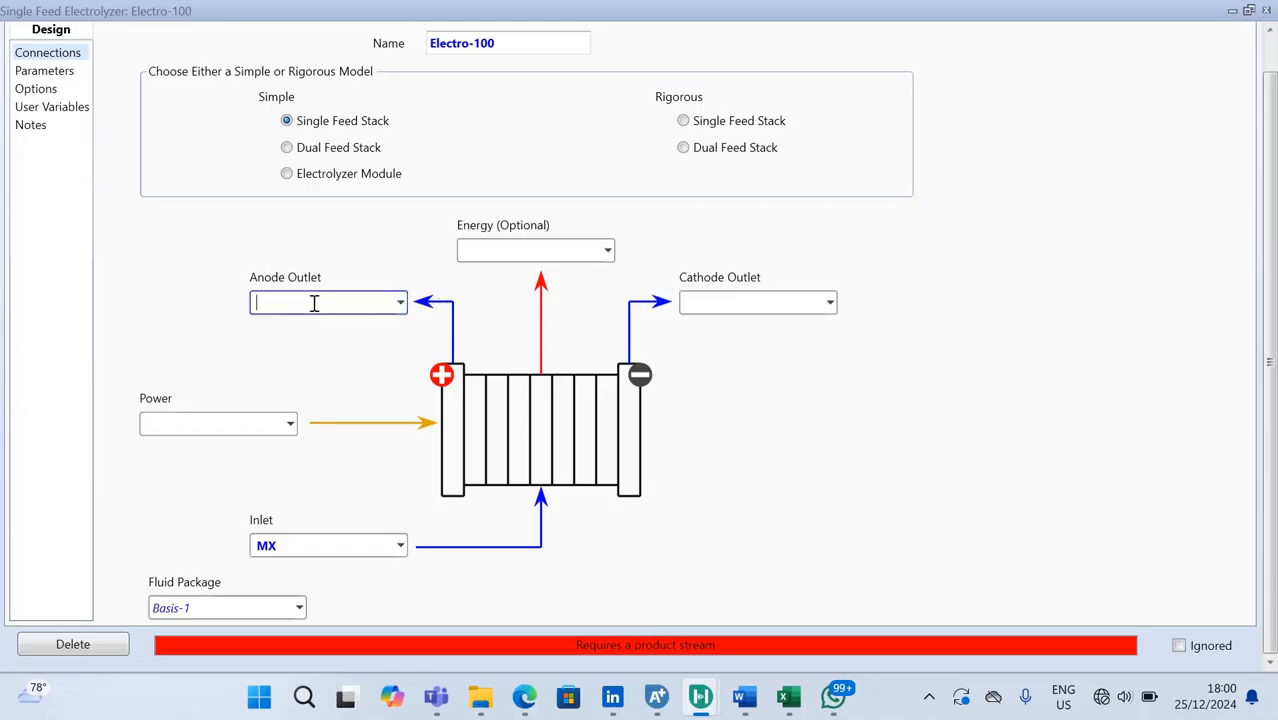
{"action": "type", "text": "o-"}
{"action": "left_click", "coordinate": [736, 302]}
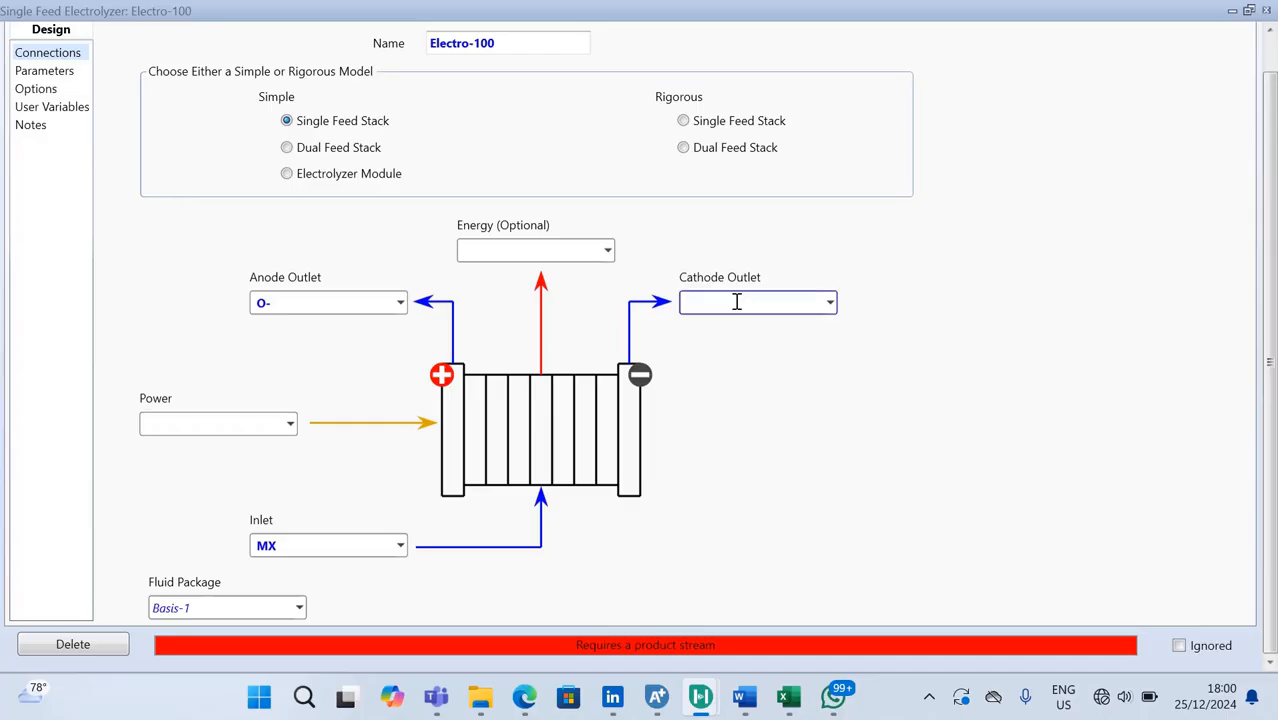
{"action": "type", "text": "H+"}
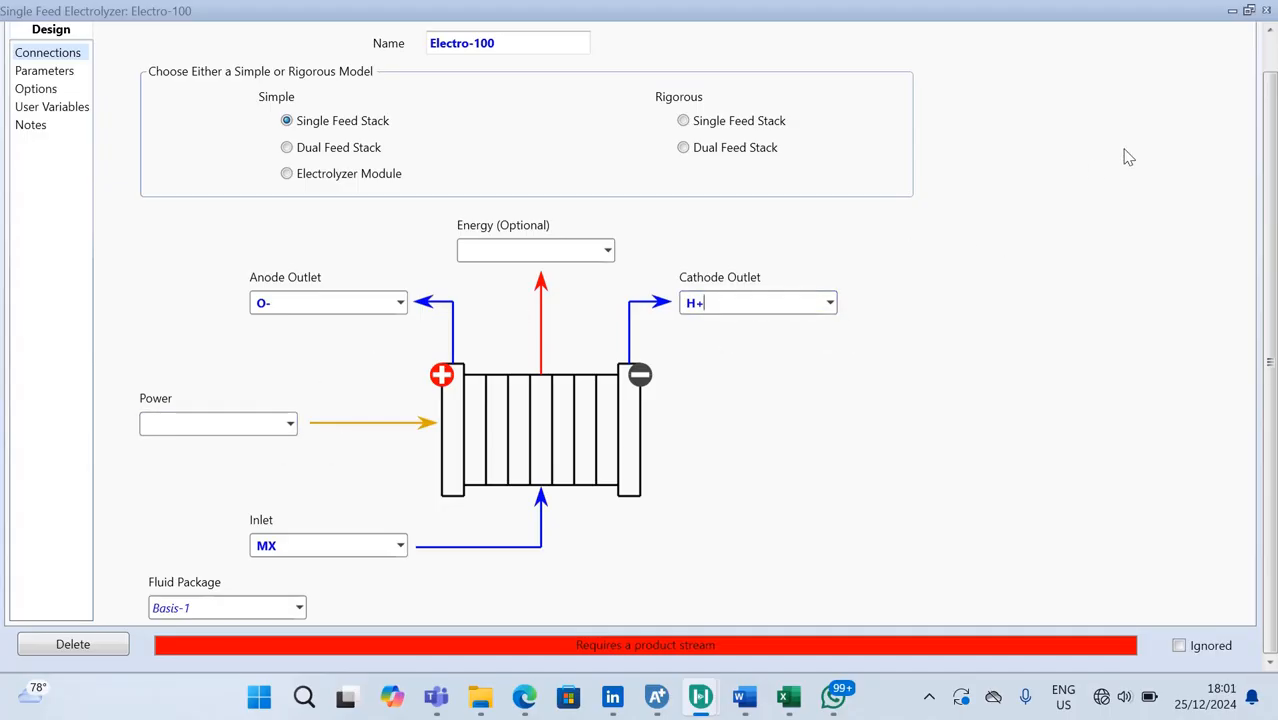
{"action": "left_click", "coordinate": [1266, 12]}
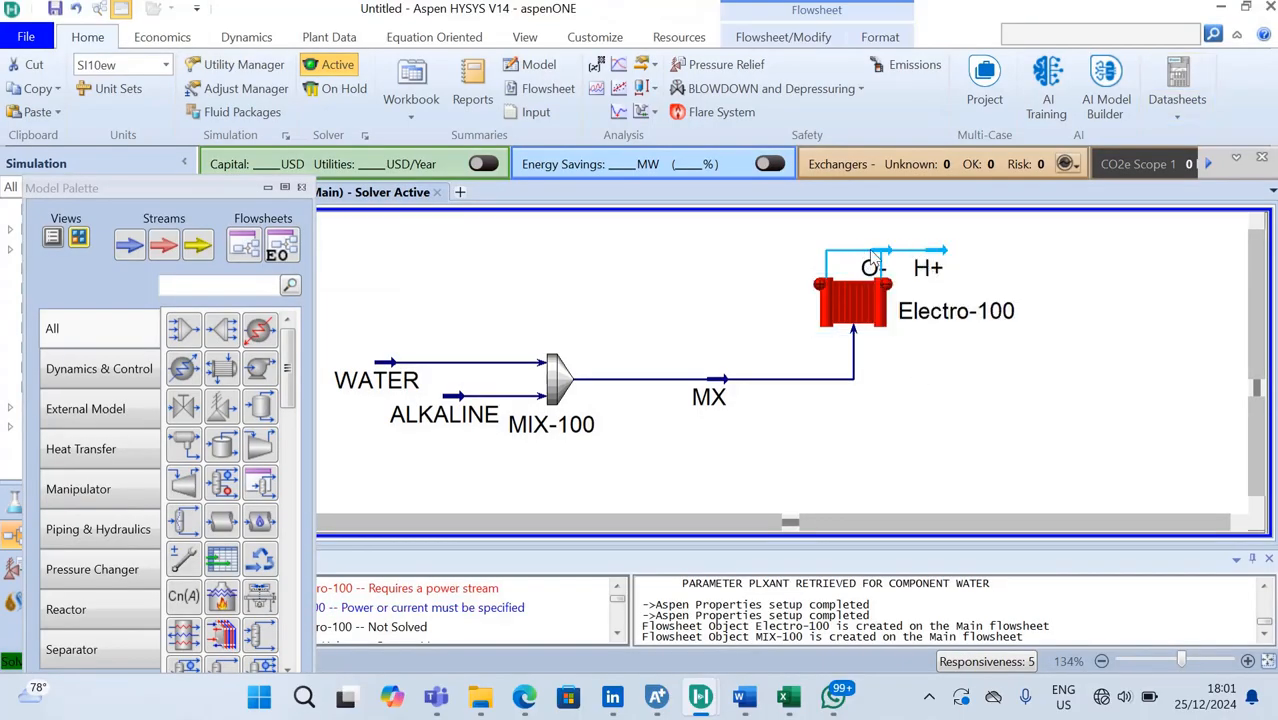
- Move the O- stream to the left of the electrolyzer and flip it horizontally so it points away from the unit
{"action": "left_click_drag", "start_coordinate": [875, 258], "coordinate": [770, 258]}
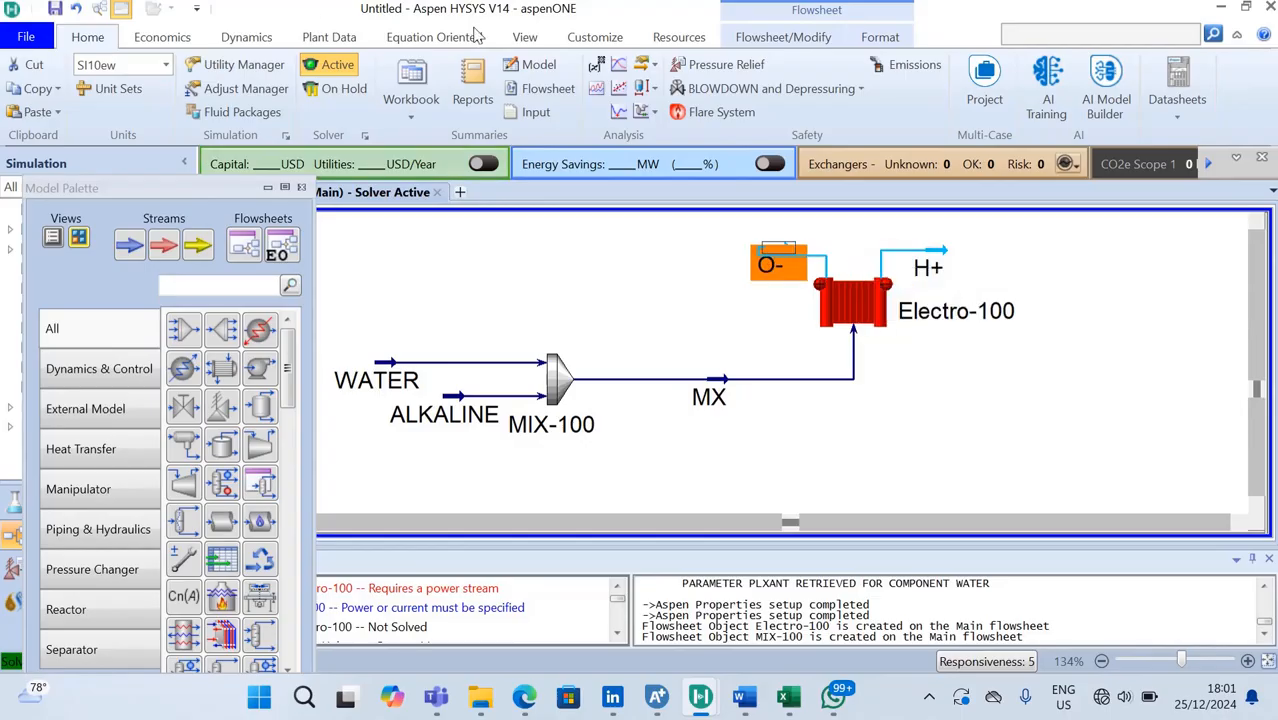
{"action": "left_click", "coordinate": [770, 36]}
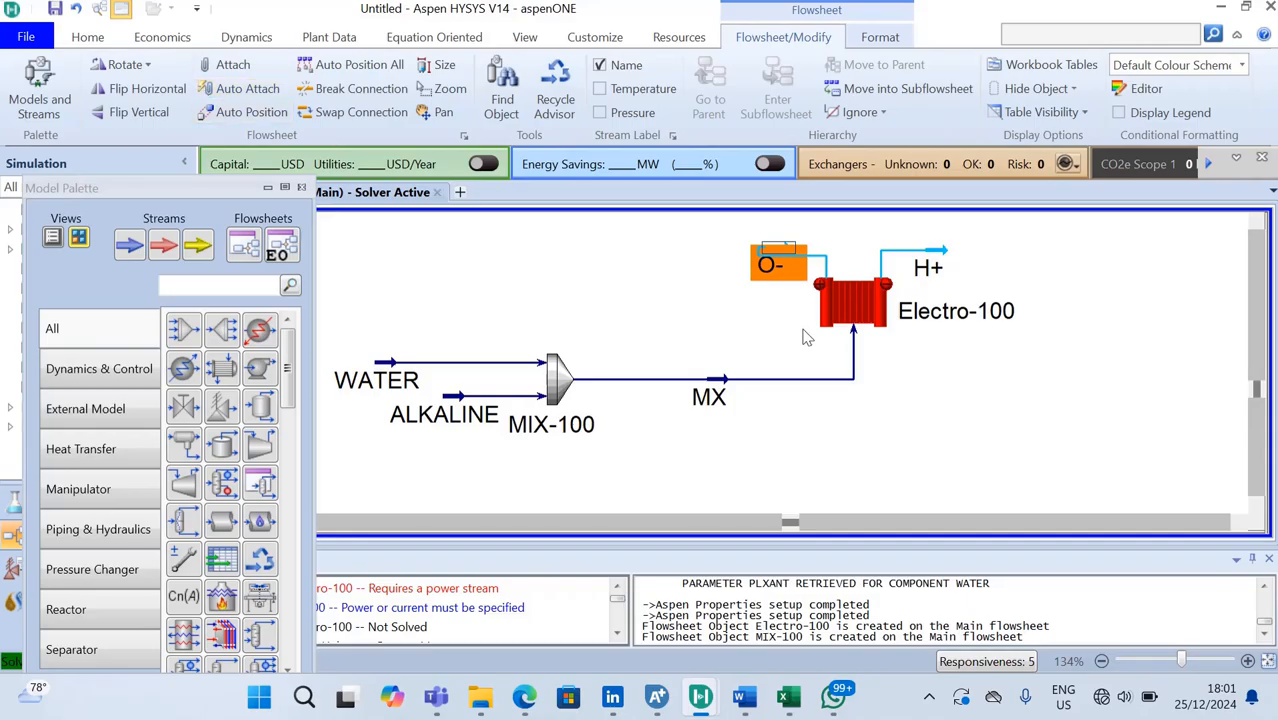
{"action": "left_click", "coordinate": [100, 88]}
{"action": "left_click", "coordinate": [616, 322]}
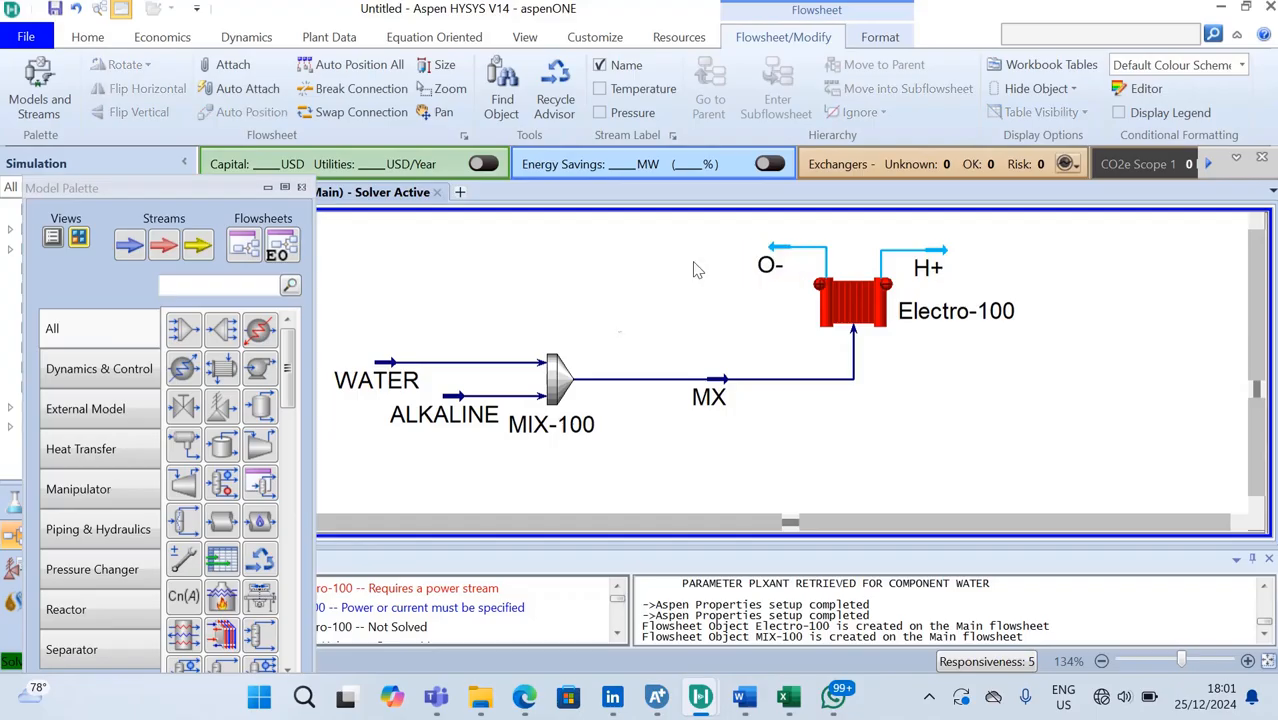
- Add a power stream to the flowsheet just left of the electrolyzer, below stream O-
{"action": "left_click", "coordinate": [197, 245]}
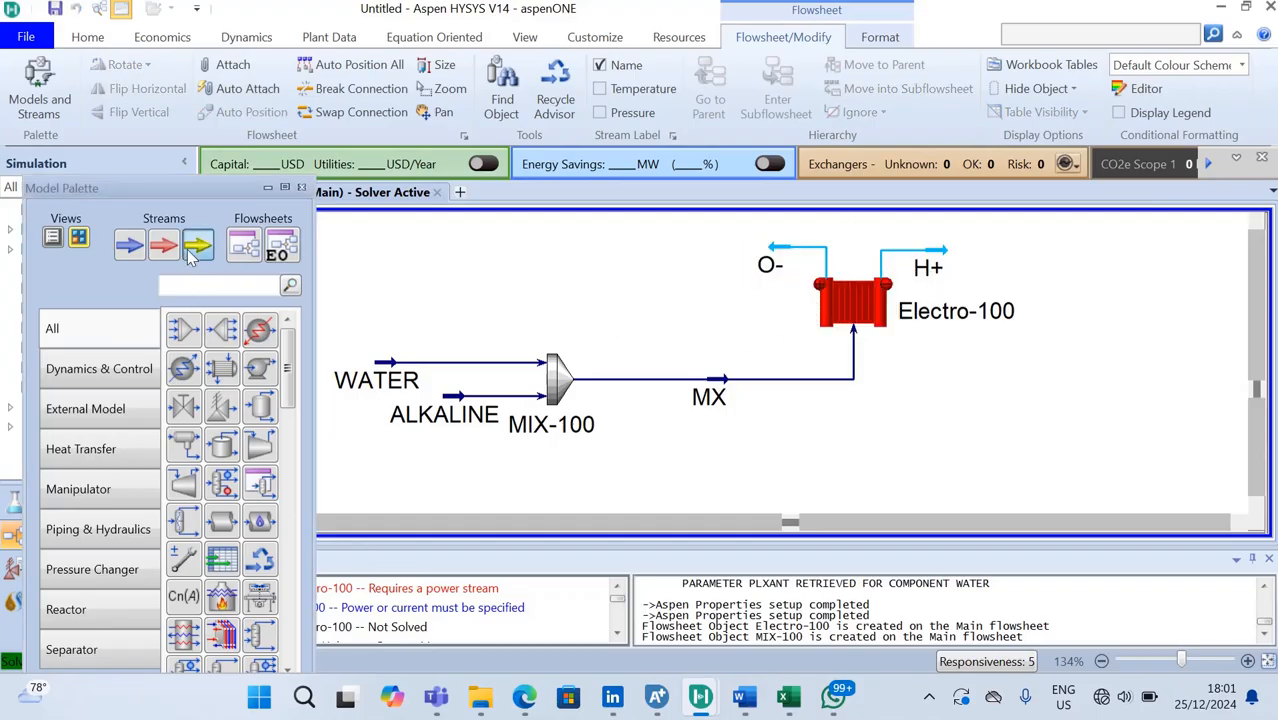
{"action": "left_click", "coordinate": [755, 316]}
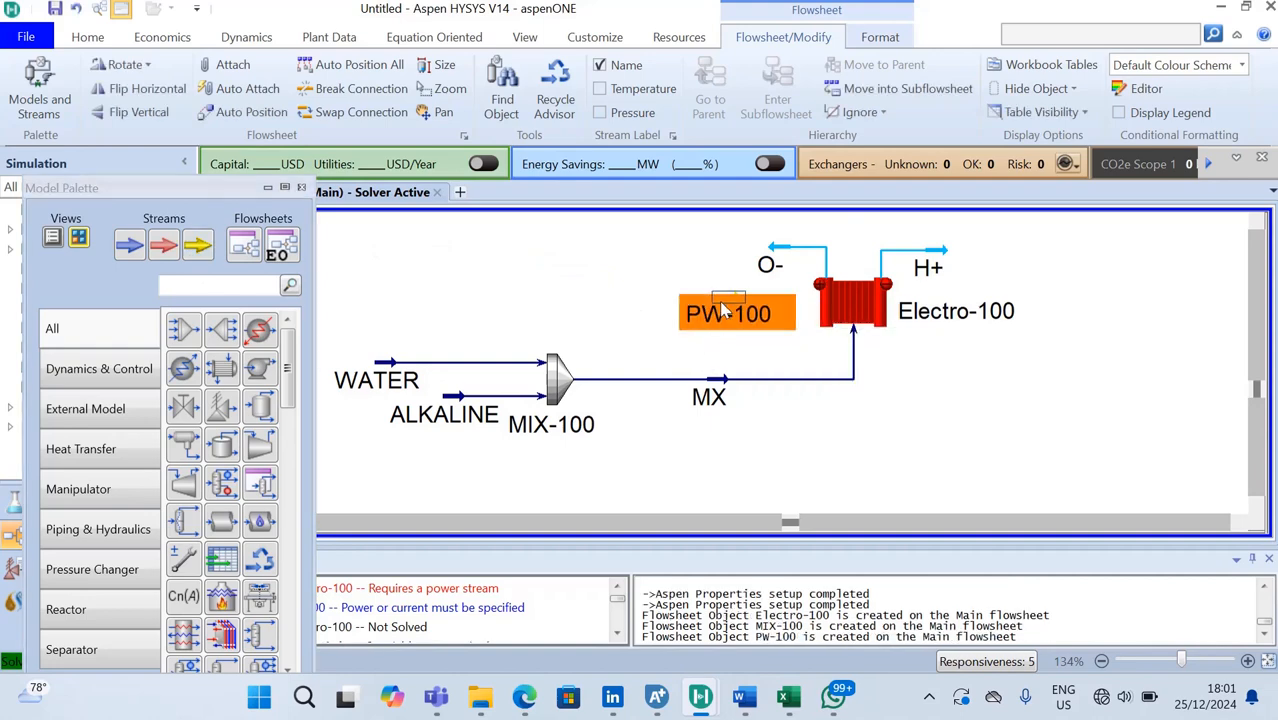
{"action": "left_click", "coordinate": [775, 346]}
- Connect PW-100 as the power stream of the Electro-100 electrolyzer
{"action": "double_click", "coordinate": [838, 280]}
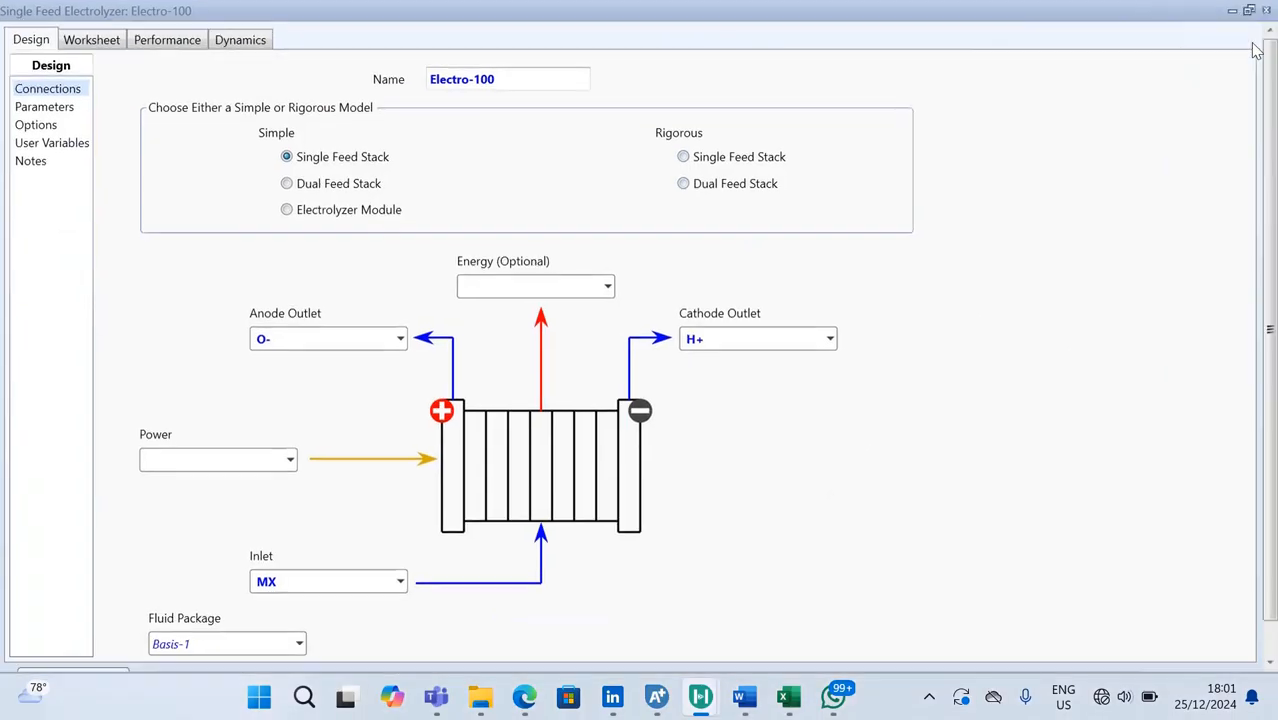
{"action": "left_click", "coordinate": [1250, 44]}
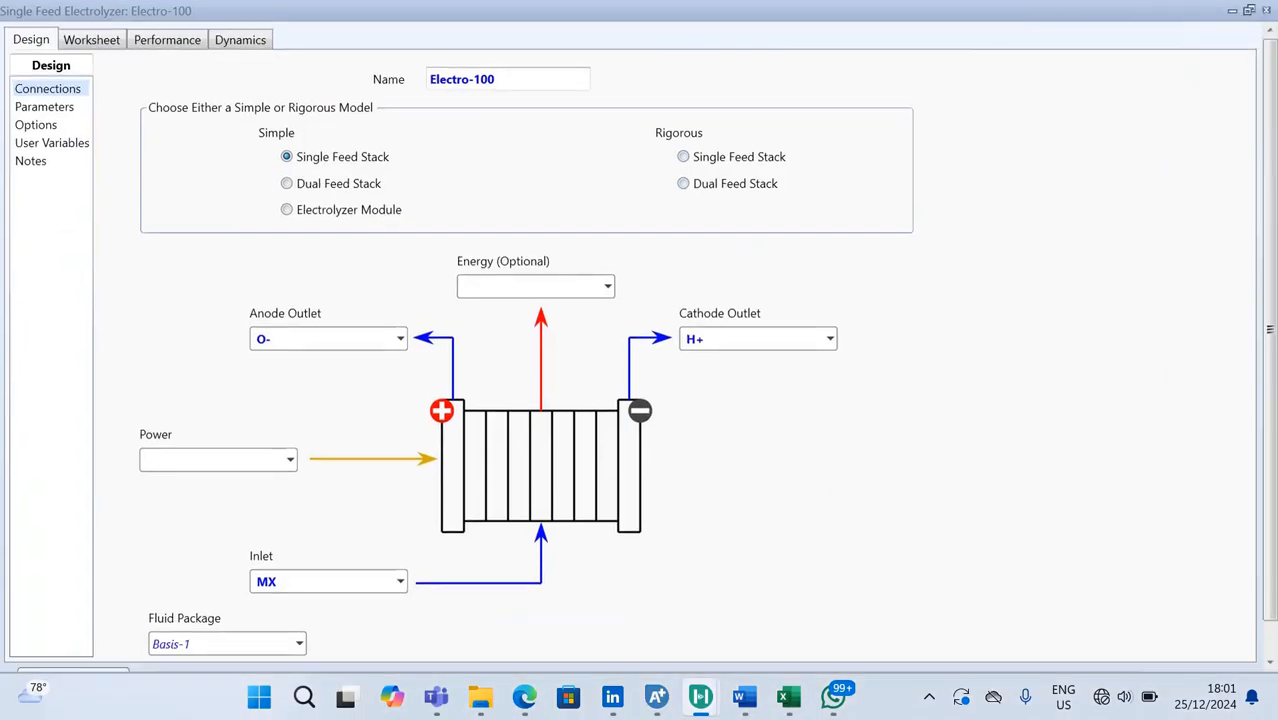
{"action": "left_click", "coordinate": [1270, 660]}
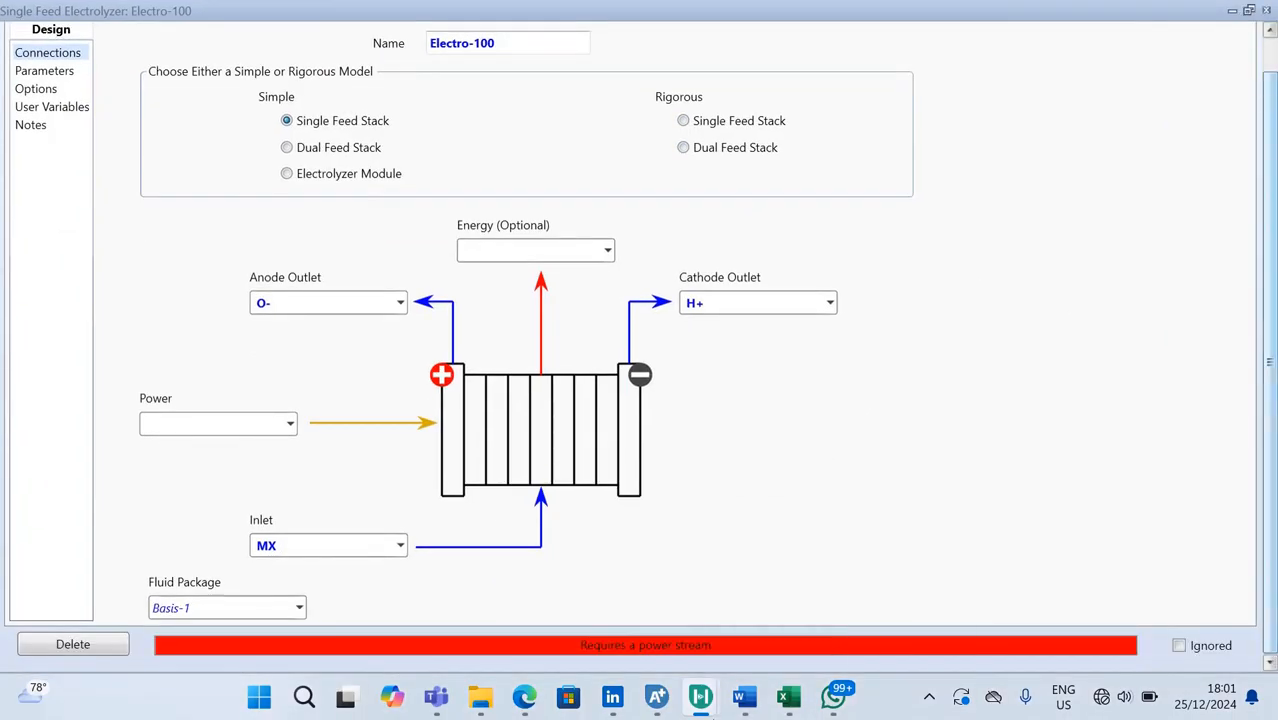
{"action": "mouse_move", "coordinate": [701, 698]}
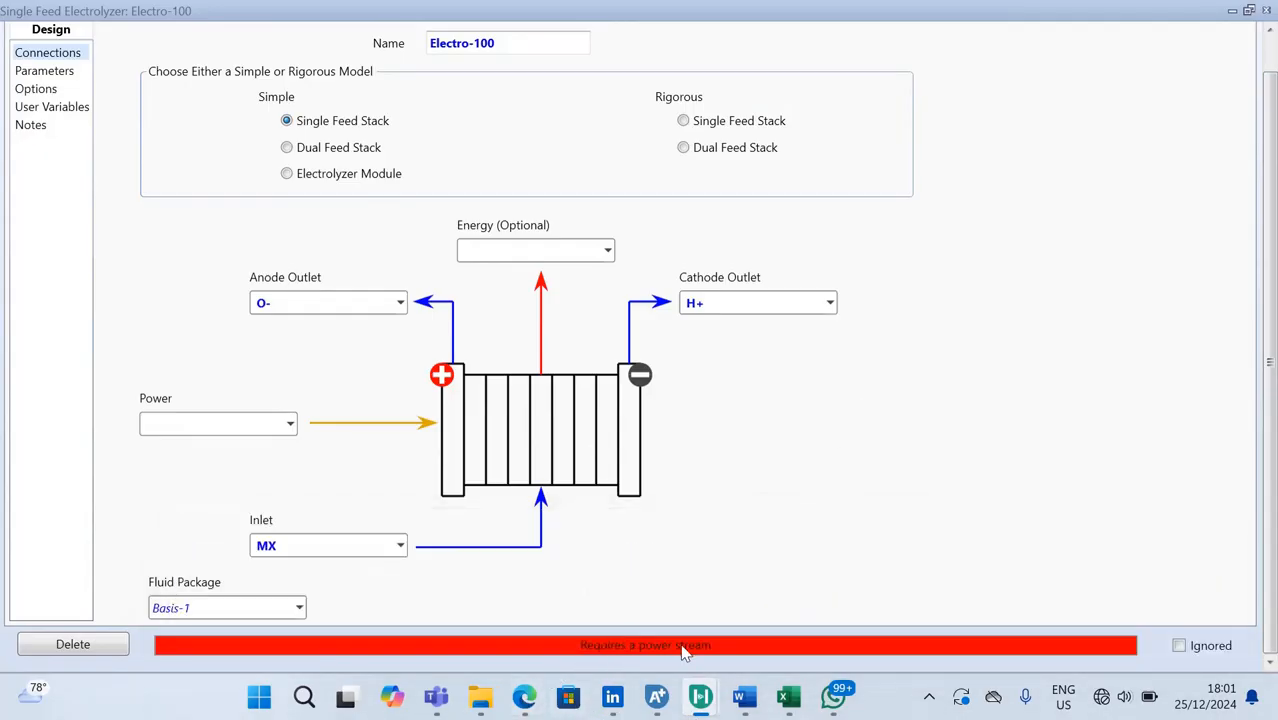
{"action": "left_click", "coordinate": [289, 424]}
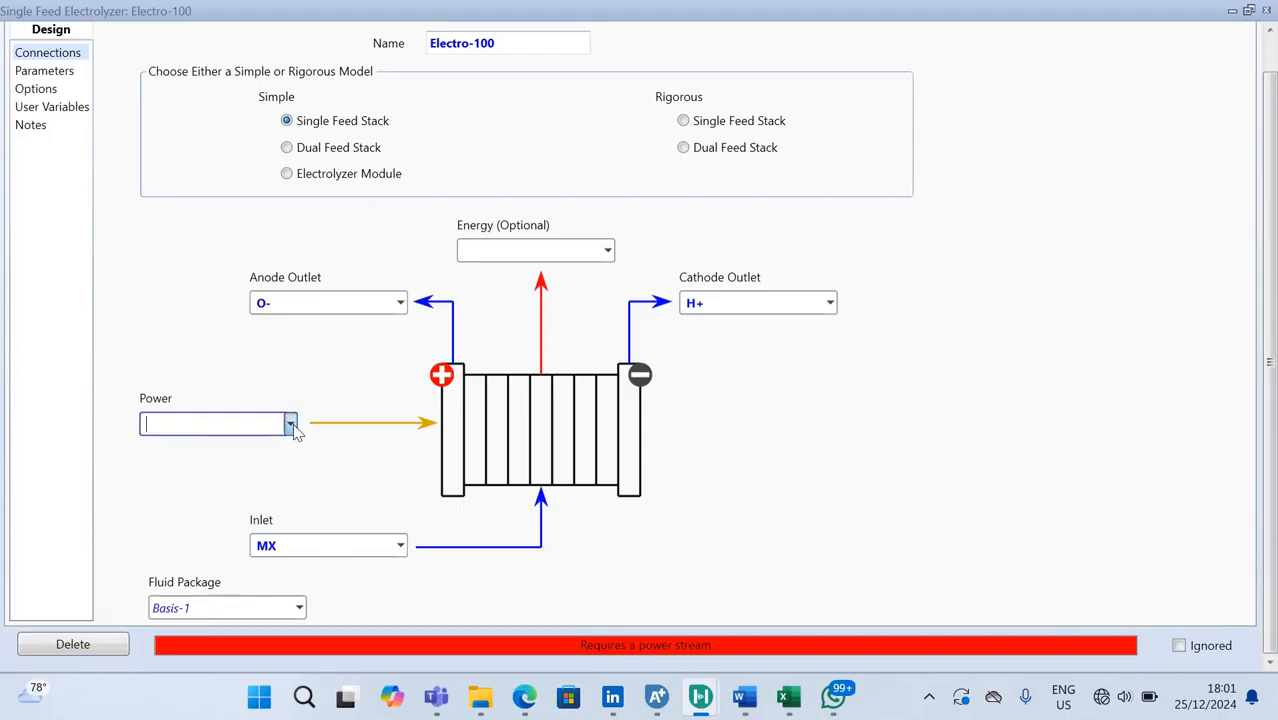
{"action": "left_click", "coordinate": [276, 460]}
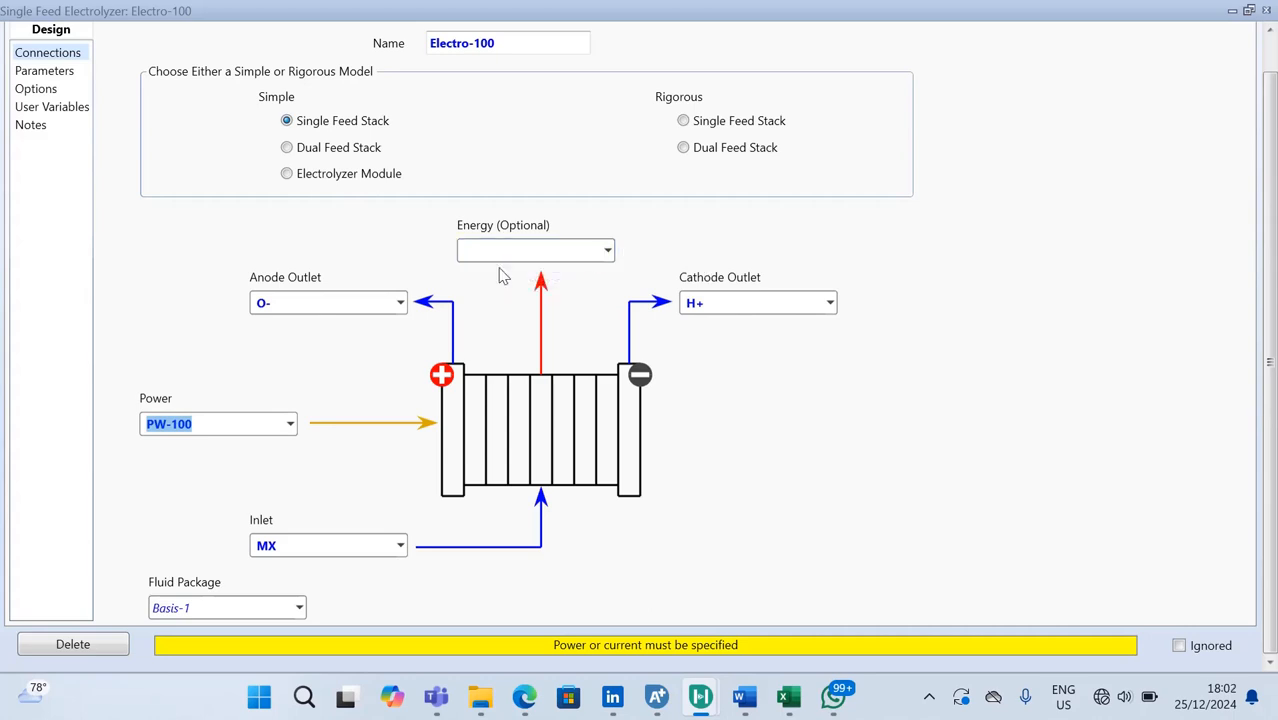
- Create energy stream Q on Electro-100's optional energy connection and close the property window
{"action": "left_click", "coordinate": [556, 250]}
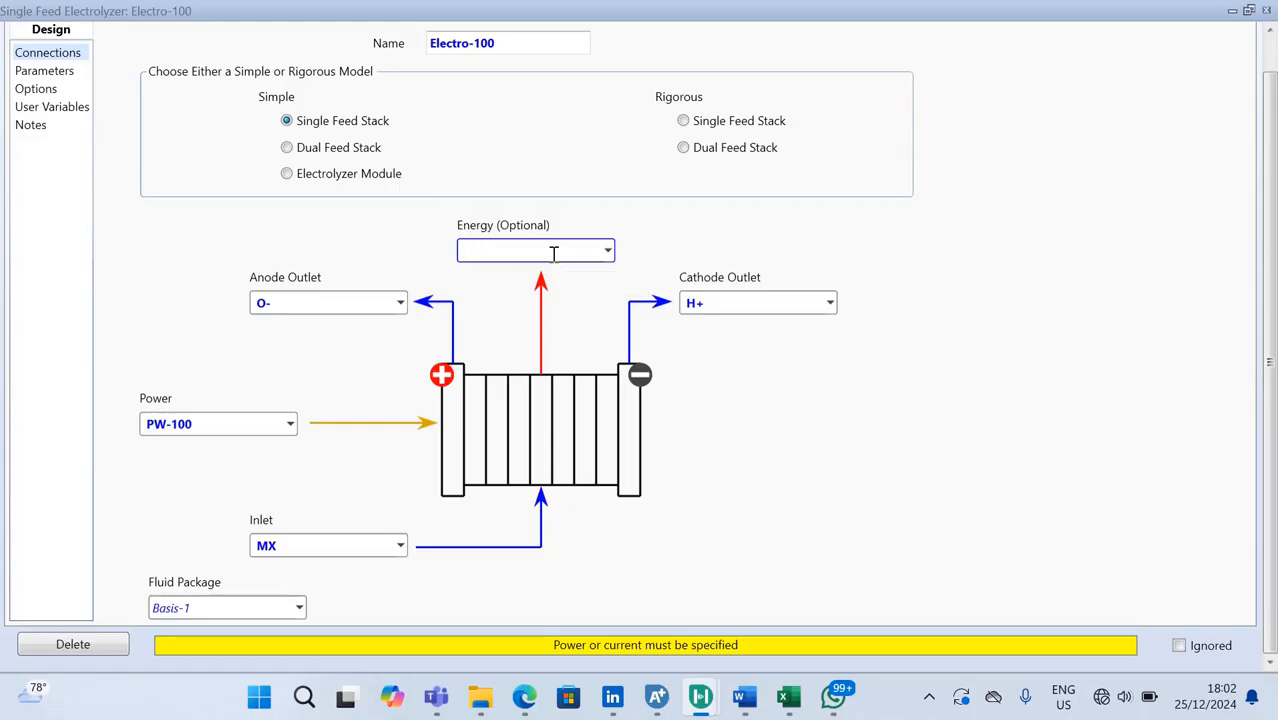
{"action": "type", "text": "Q"}
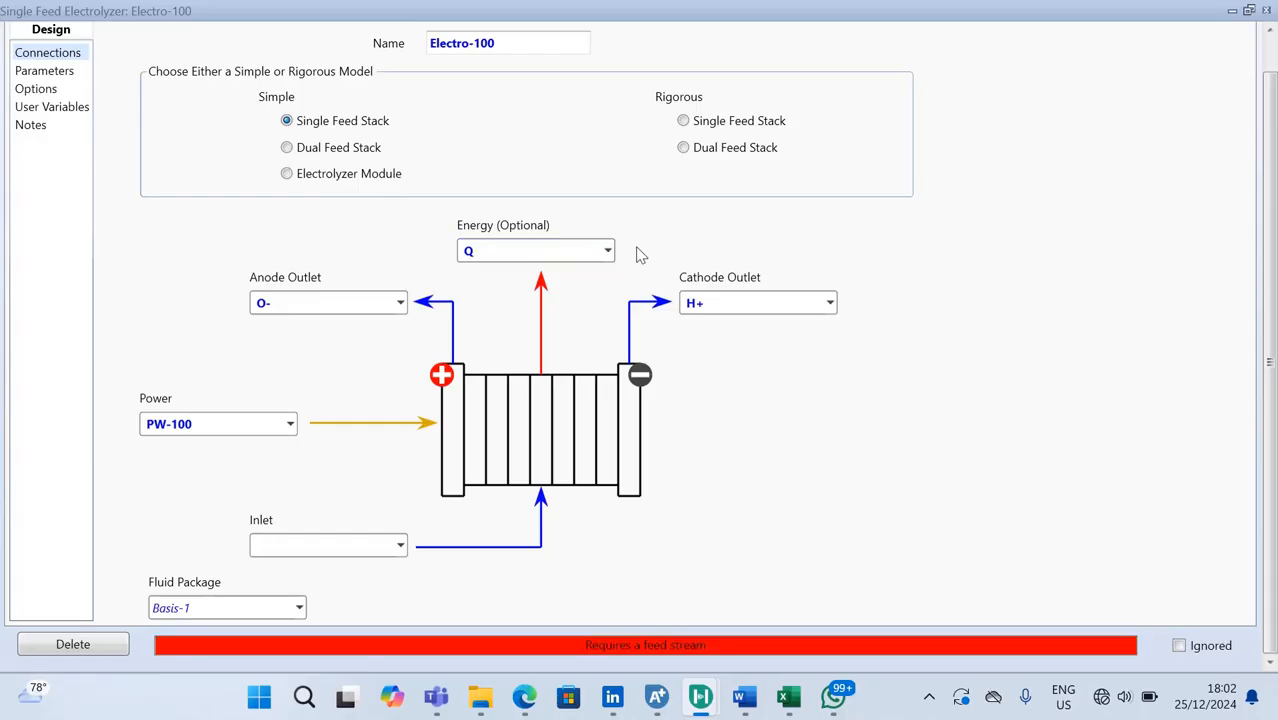
{"action": "left_click", "coordinate": [1265, 14]}
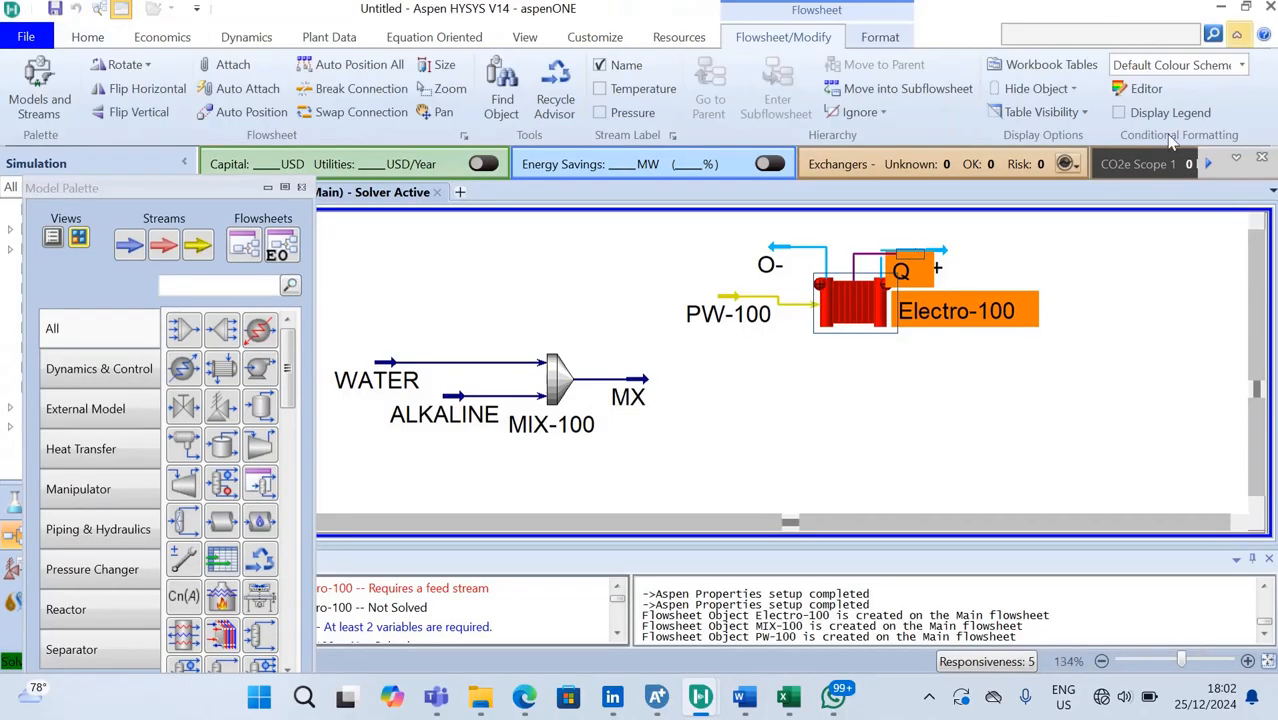
{"action": "left_click", "coordinate": [948, 430]}
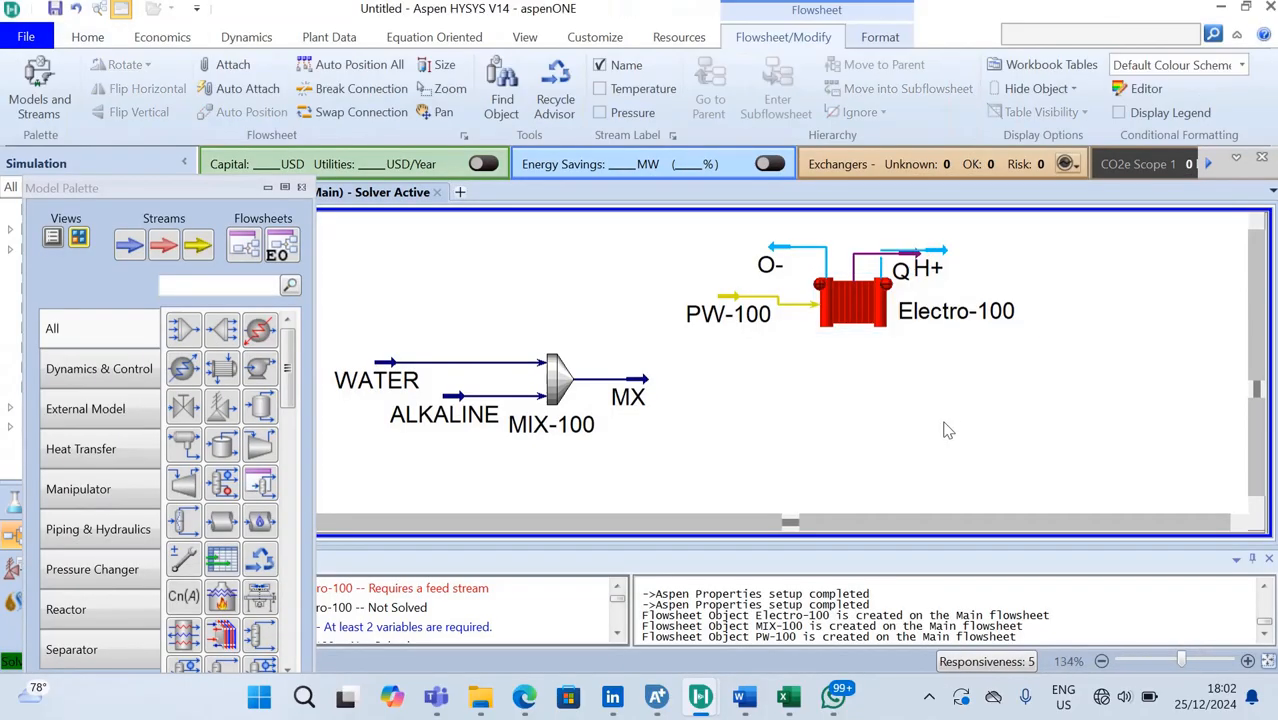
- Reconnect stream MX as the inlet of Electro-100 and close its property window
{"action": "double_click", "coordinate": [860, 326]}
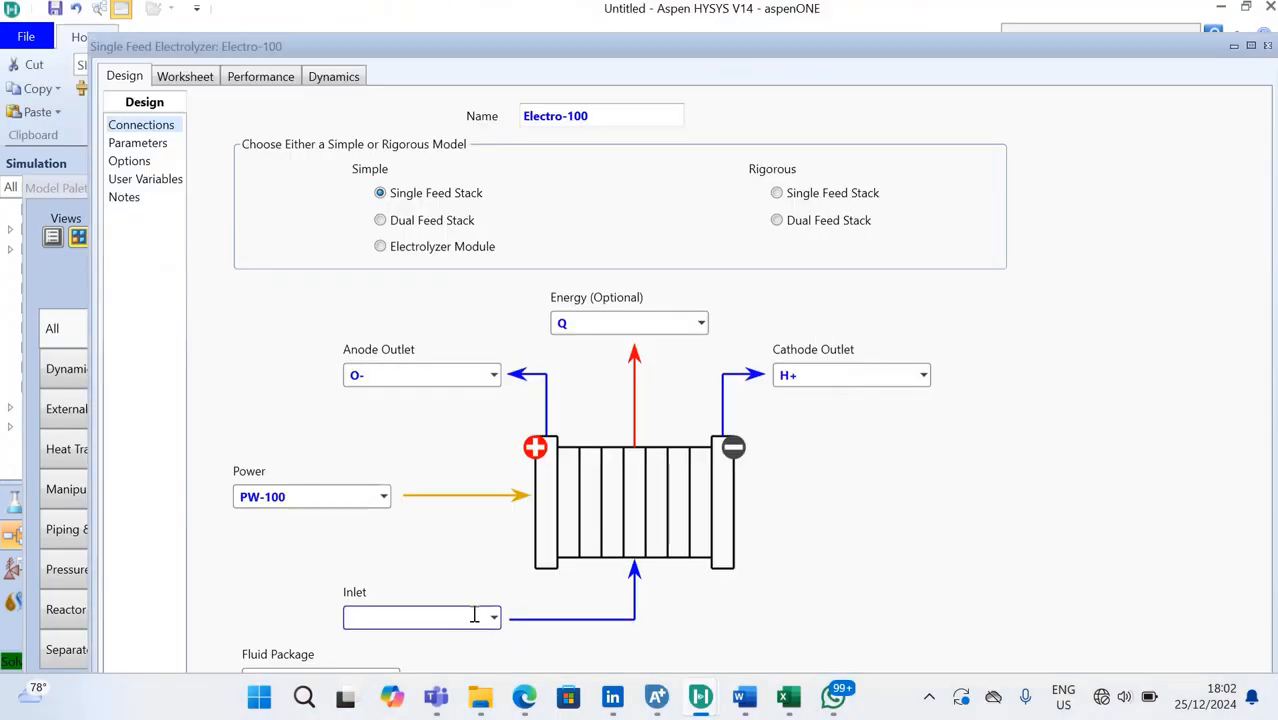
{"action": "left_click", "coordinate": [497, 618]}
{"action": "left_click", "coordinate": [476, 643]}
{"action": "left_click", "coordinate": [598, 326]}
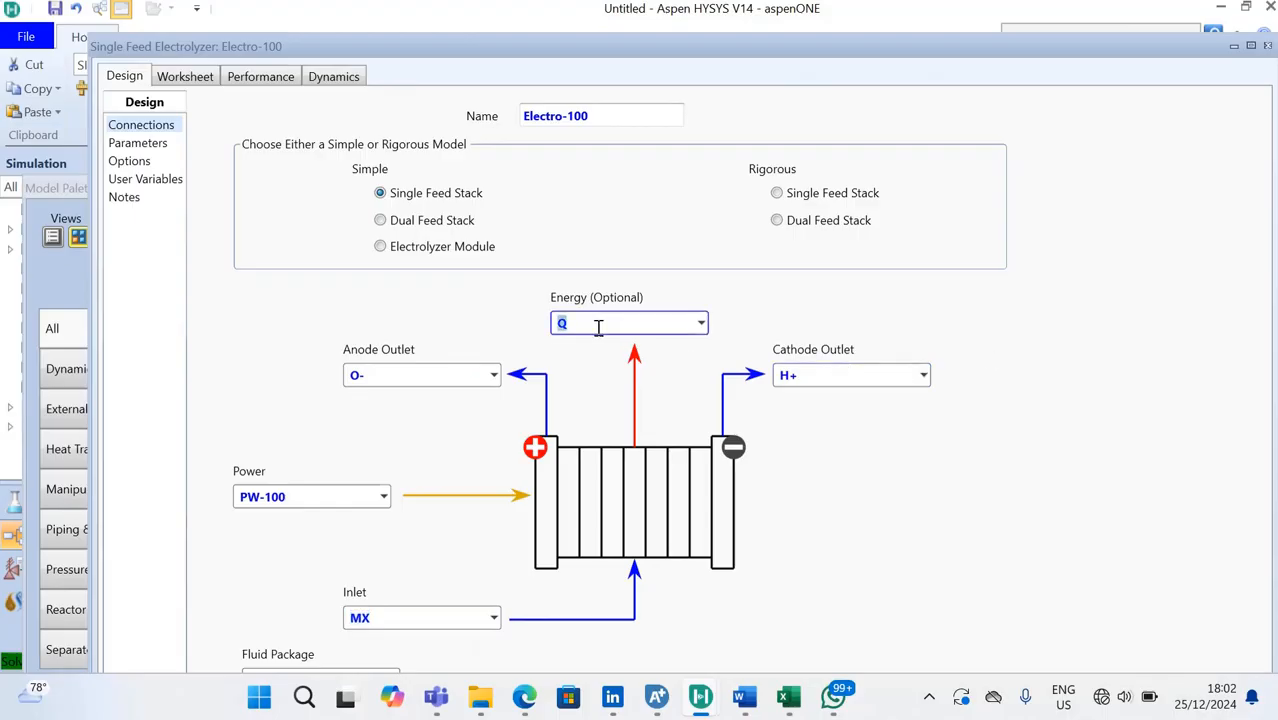
{"action": "left_click", "coordinate": [740, 316]}
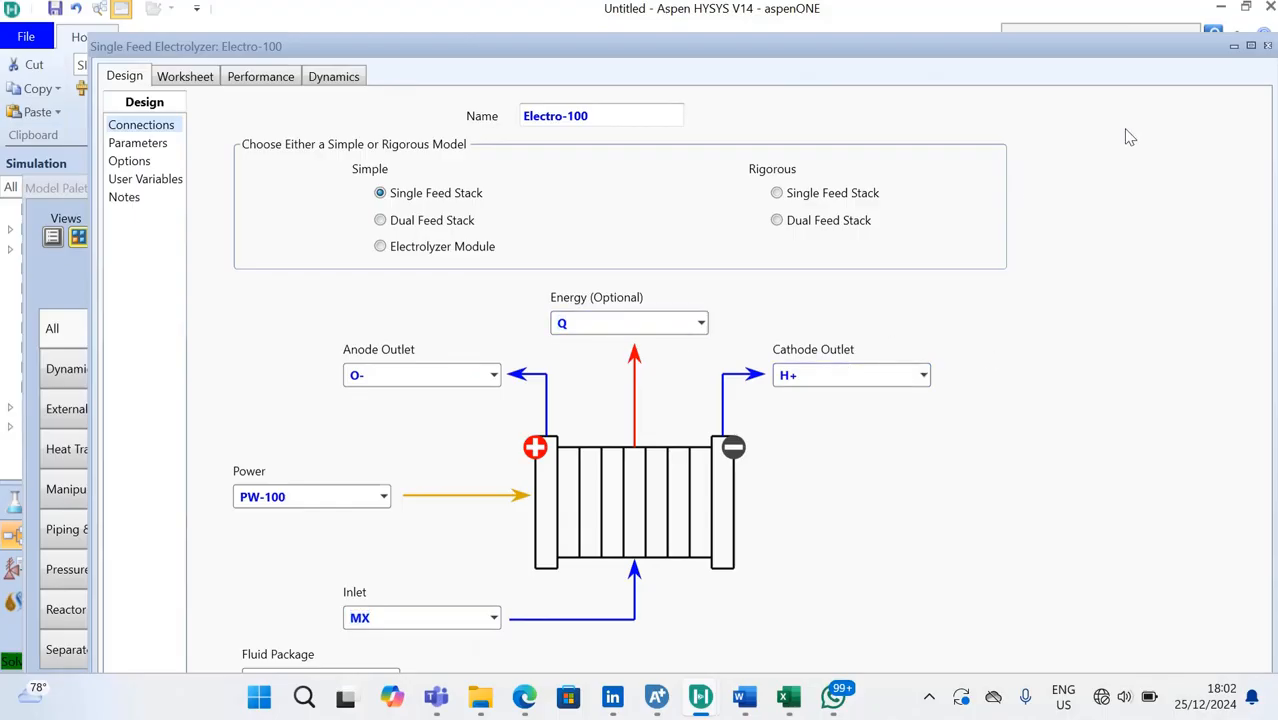
{"action": "left_click", "coordinate": [1266, 47]}
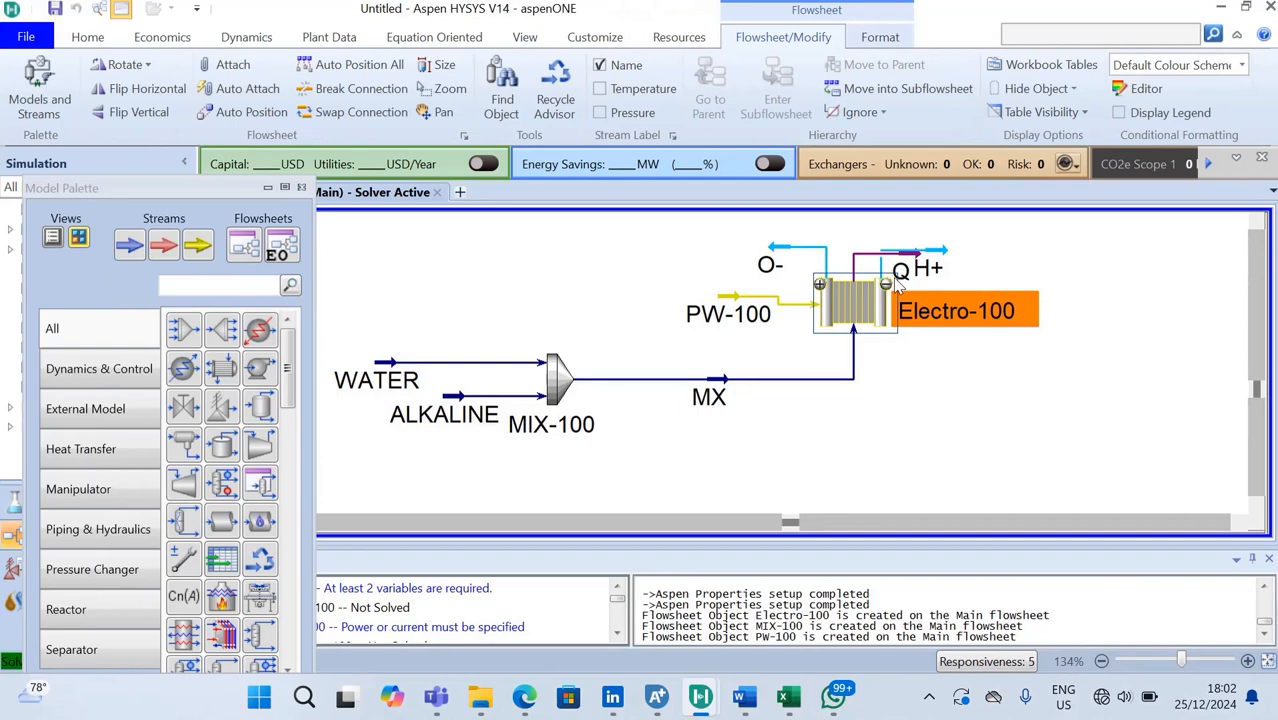
- Rename the electrolyzer's energy stream Q as Q1 and close its window
{"action": "left_click", "coordinate": [910, 263]}
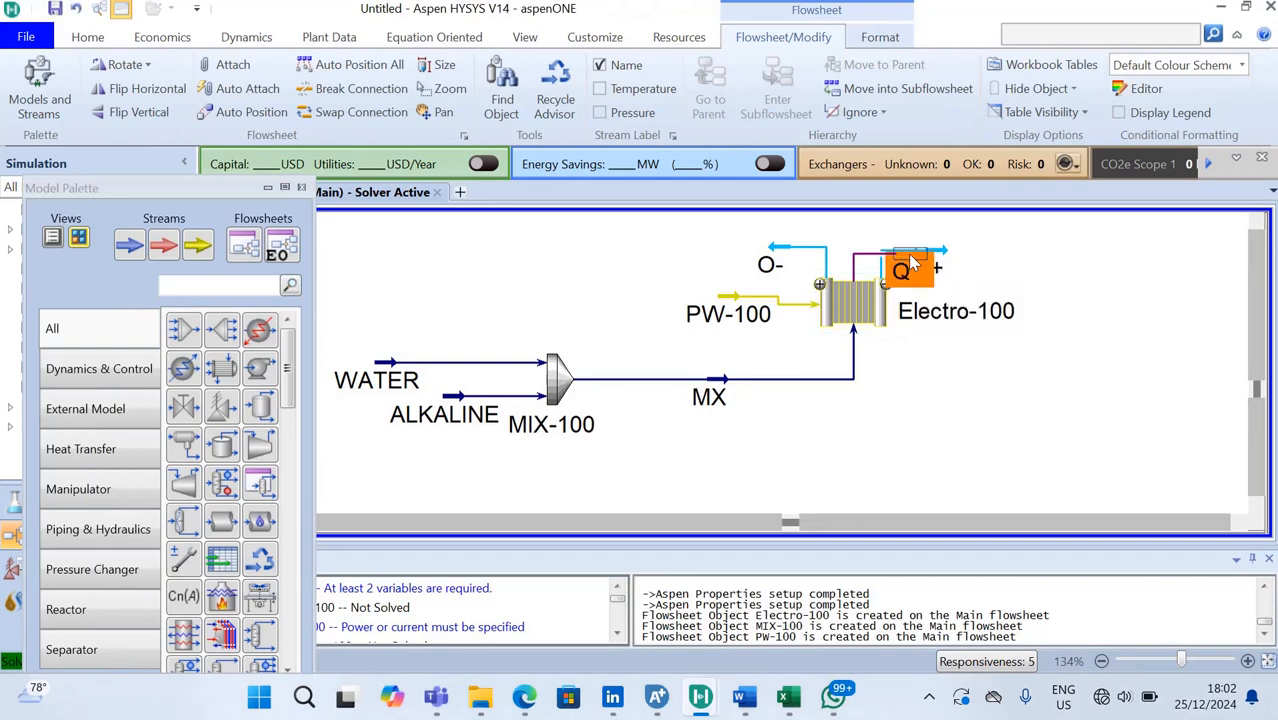
{"action": "double_click", "coordinate": [910, 263]}
{"action": "left_click", "coordinate": [527, 208]}
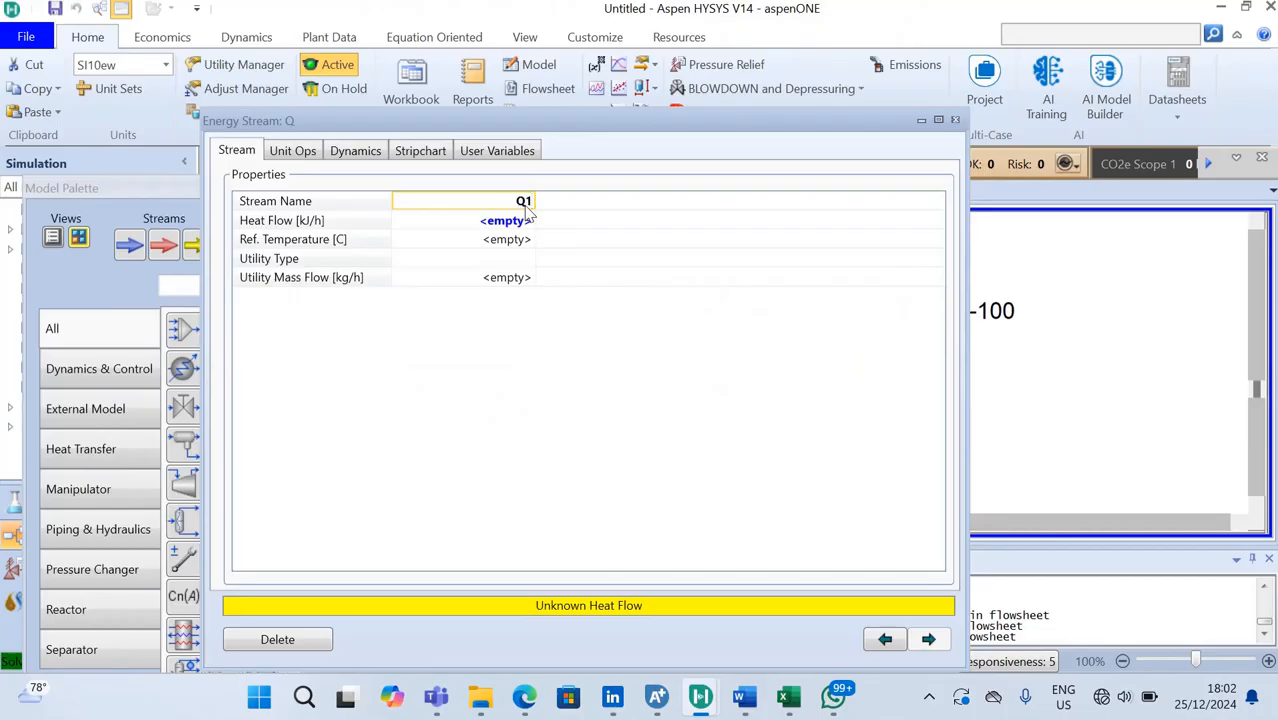
{"action": "type", "text": "Q1"}
{"action": "key", "text": "Return"}
{"action": "left_click", "coordinate": [955, 120]}
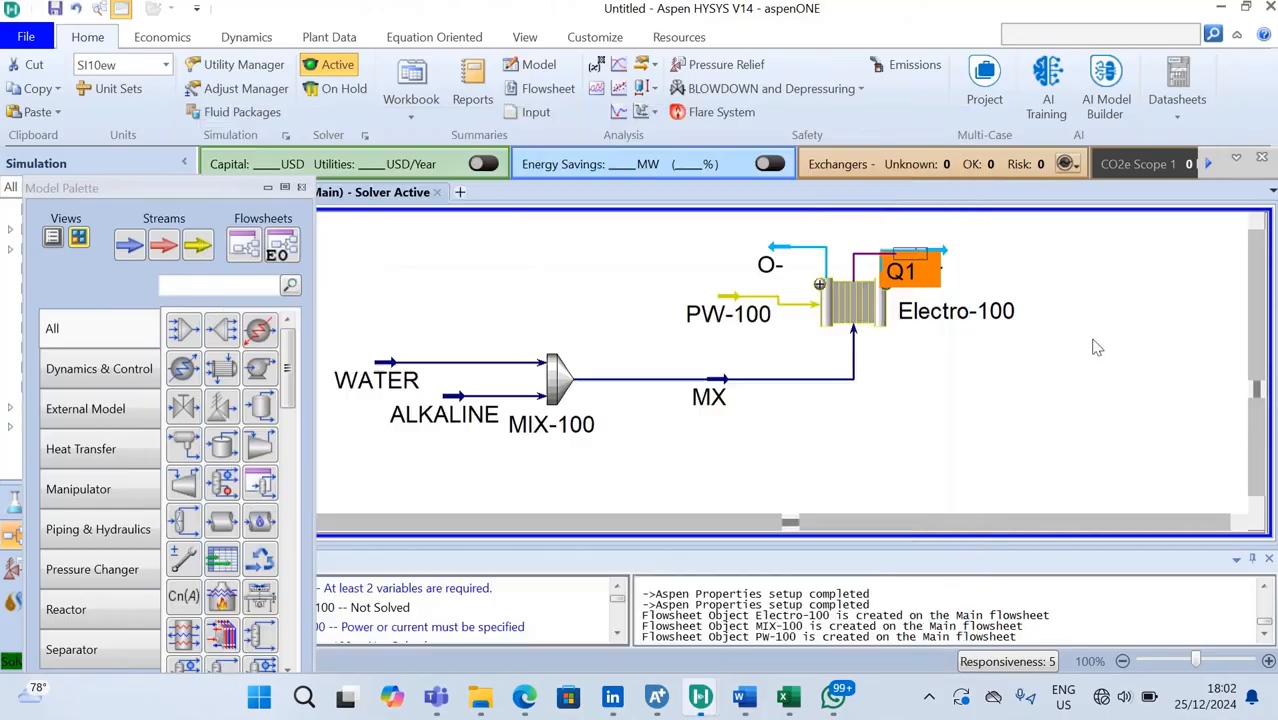
{"action": "left_click", "coordinate": [1098, 347]}
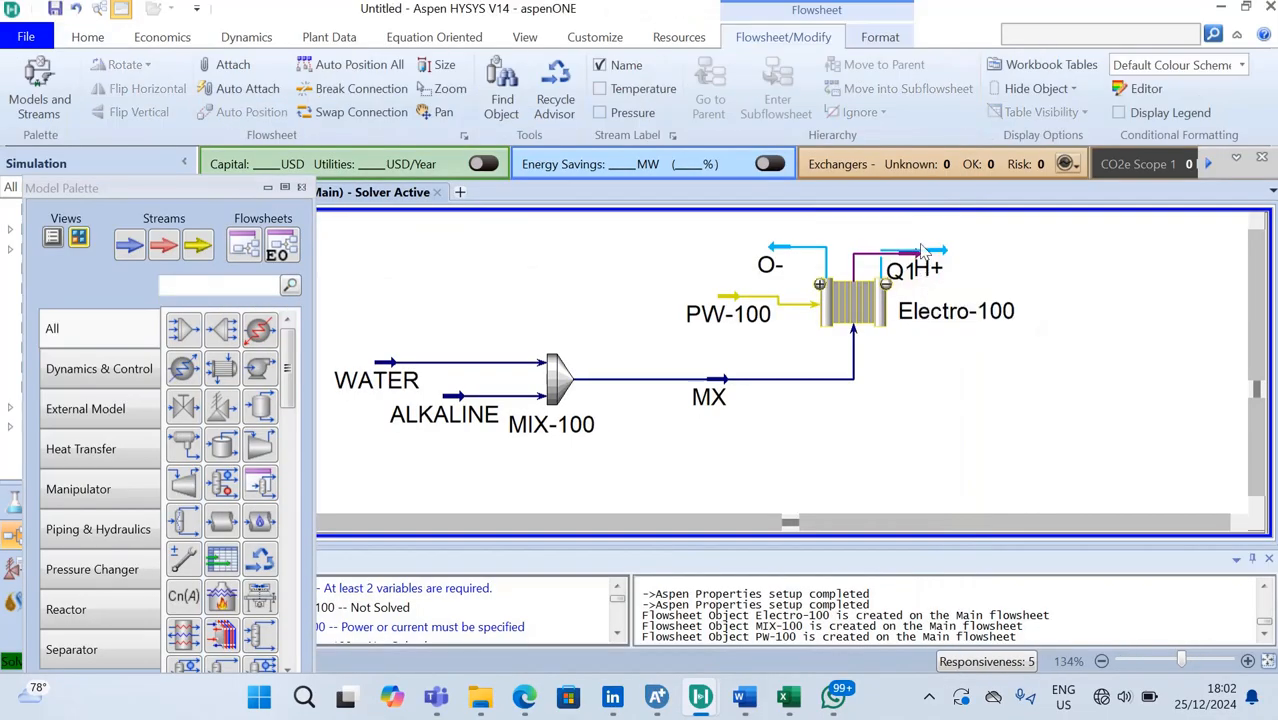
- Rotate stream Q1 to point upward and center it directly above the electrolyzer
{"action": "left_click_drag", "start_coordinate": [912, 270], "coordinate": [903, 238]}
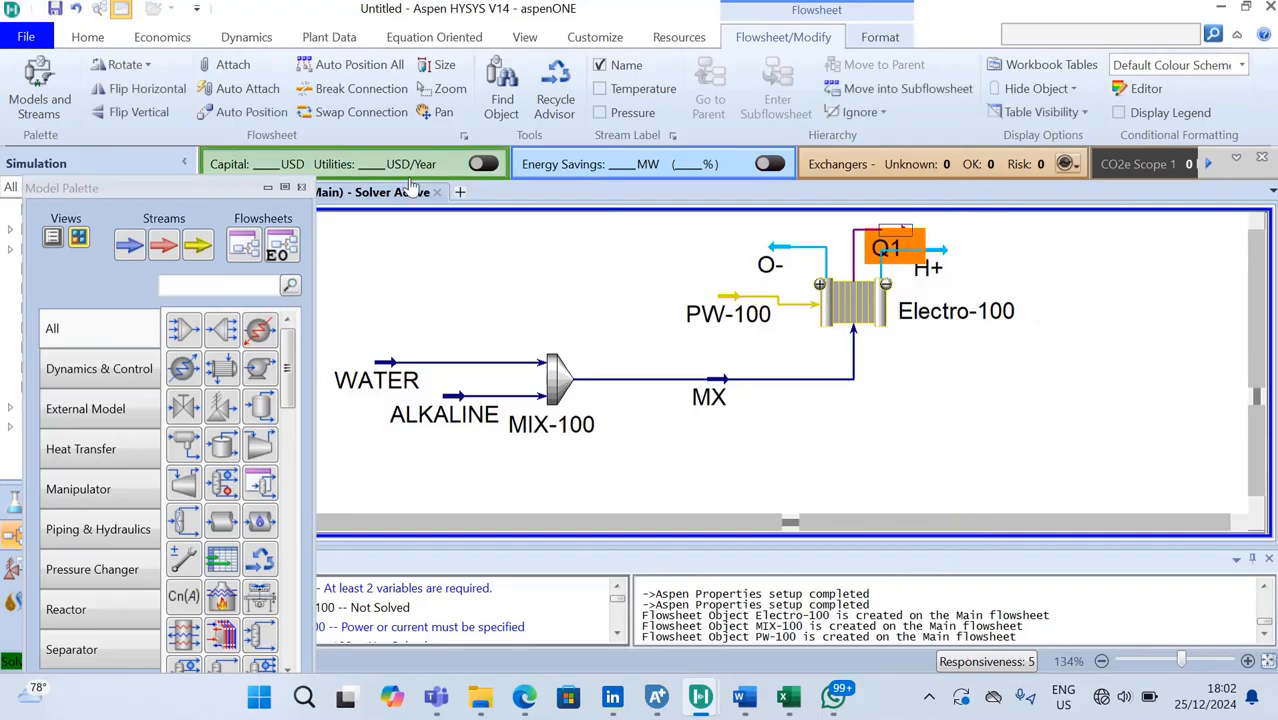
{"action": "left_click", "coordinate": [136, 70]}
{"action": "left_click", "coordinate": [137, 72]}
{"action": "left_click", "coordinate": [137, 72]}
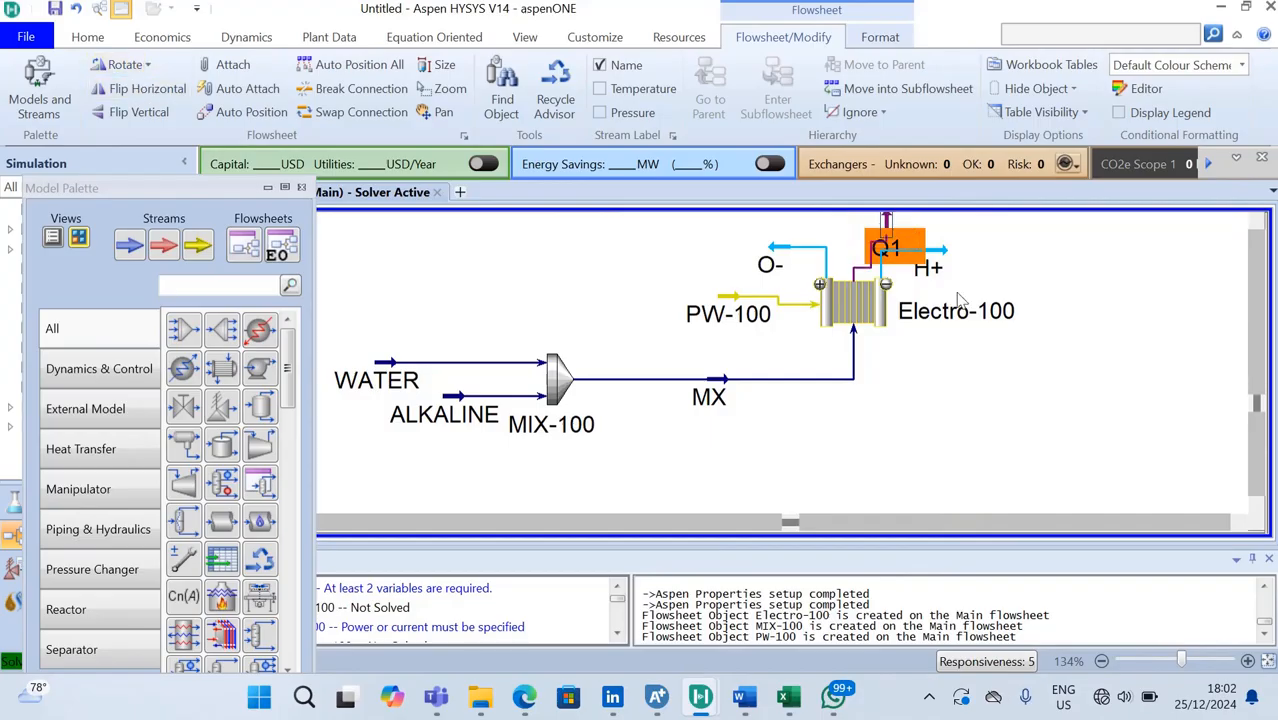
{"action": "left_click", "coordinate": [1258, 225]}
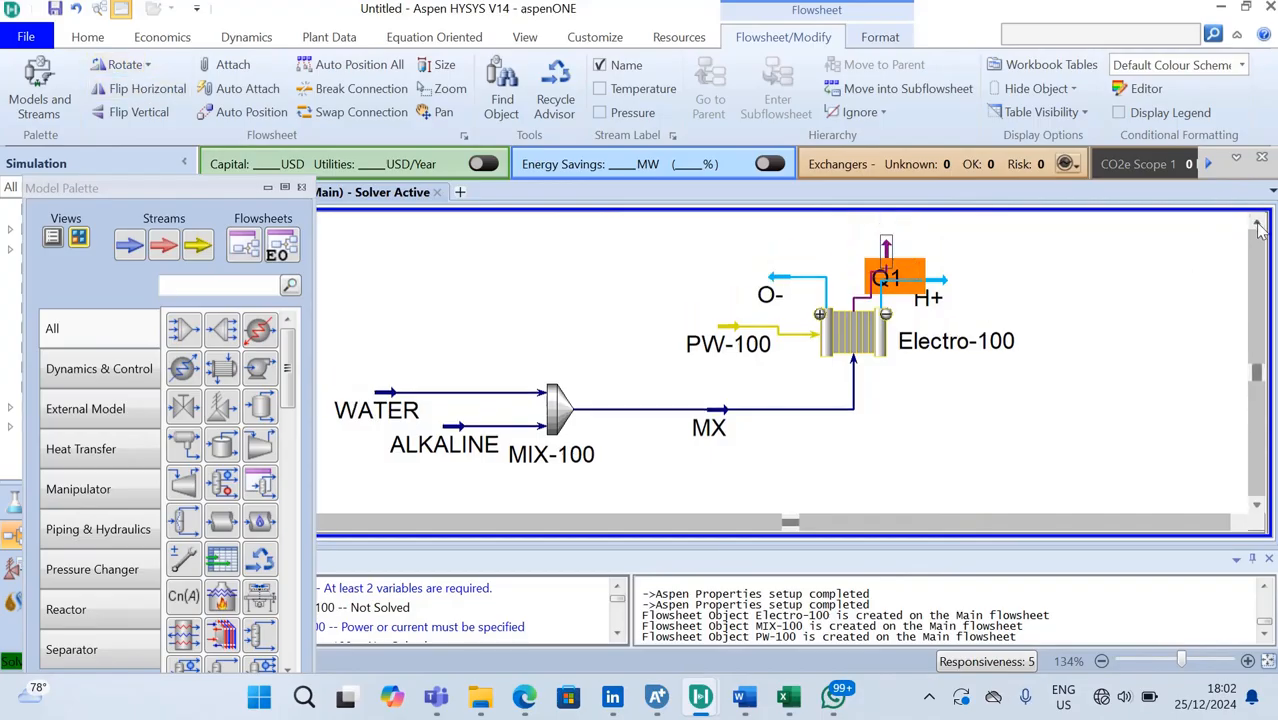
{"action": "left_click_drag", "start_coordinate": [889, 254], "coordinate": [853, 236]}
{"action": "left_click", "coordinate": [922, 257]}
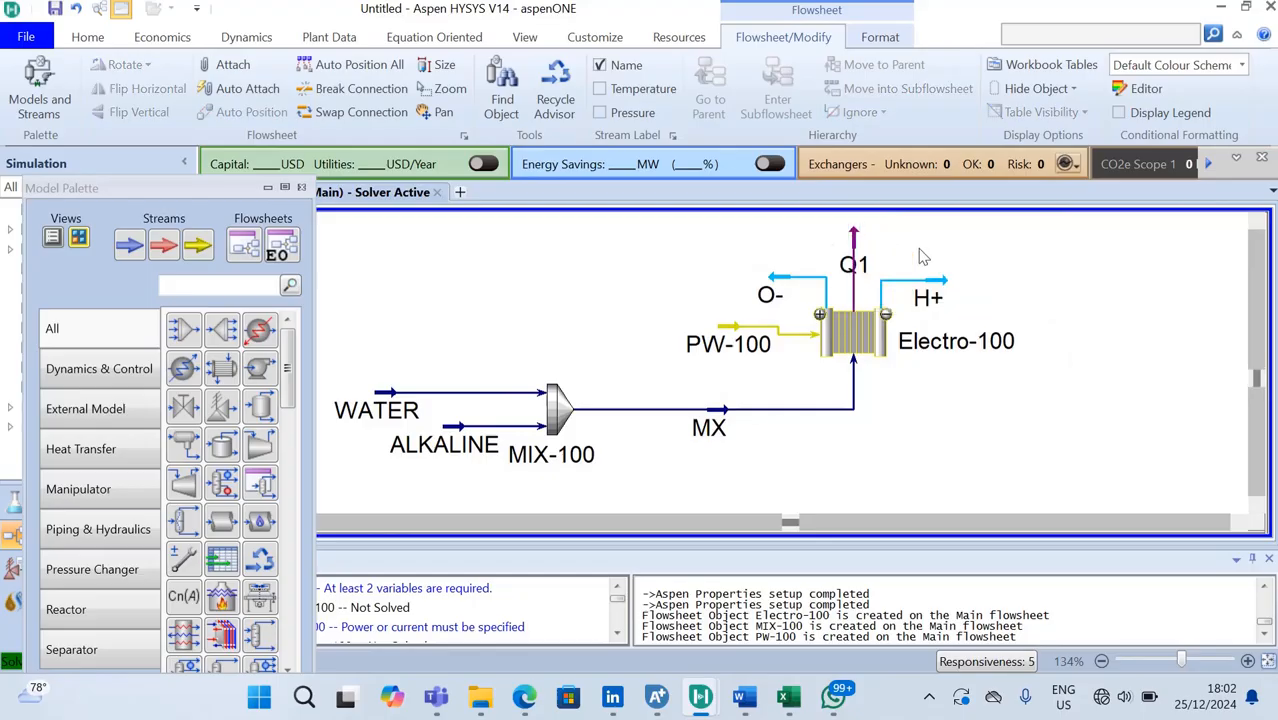
- Shift power stream PW-100 slightly down so that it runs straight into the electrolyzer
{"action": "mouse_move", "coordinate": [743, 347]}
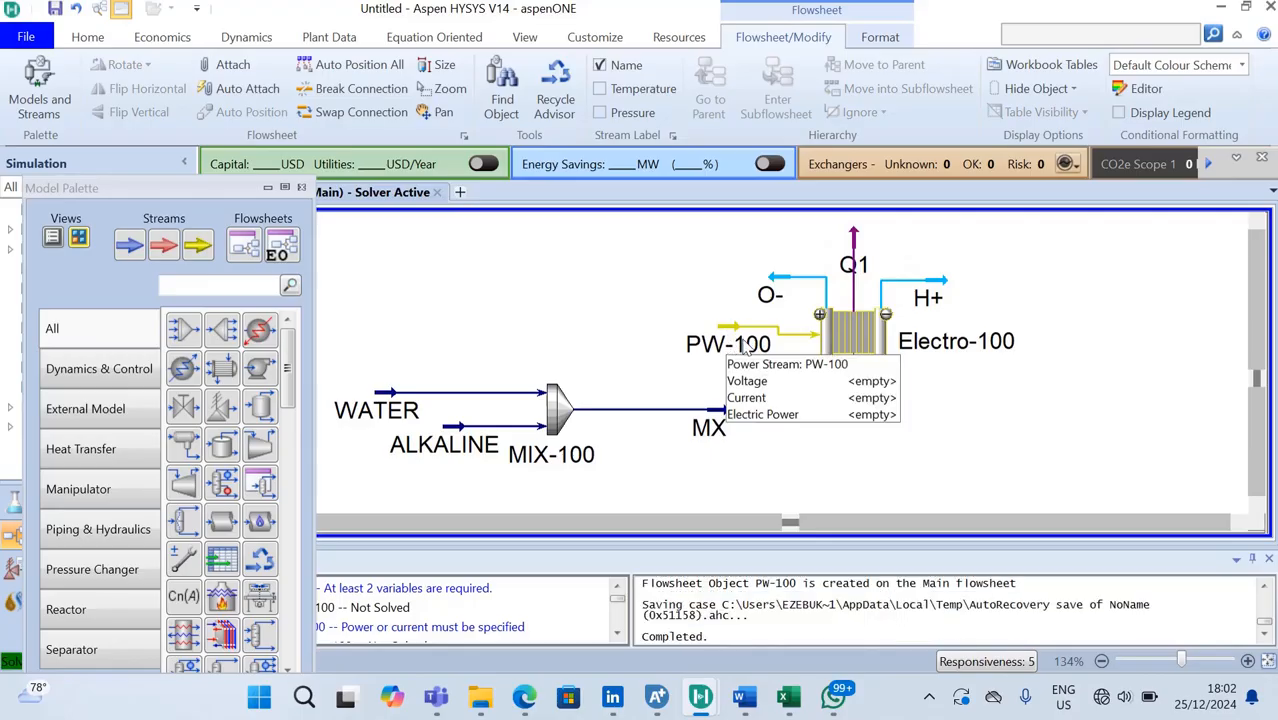
{"action": "left_click_drag", "start_coordinate": [724, 327], "coordinate": [723, 338]}
{"action": "left_click", "coordinate": [710, 318]}
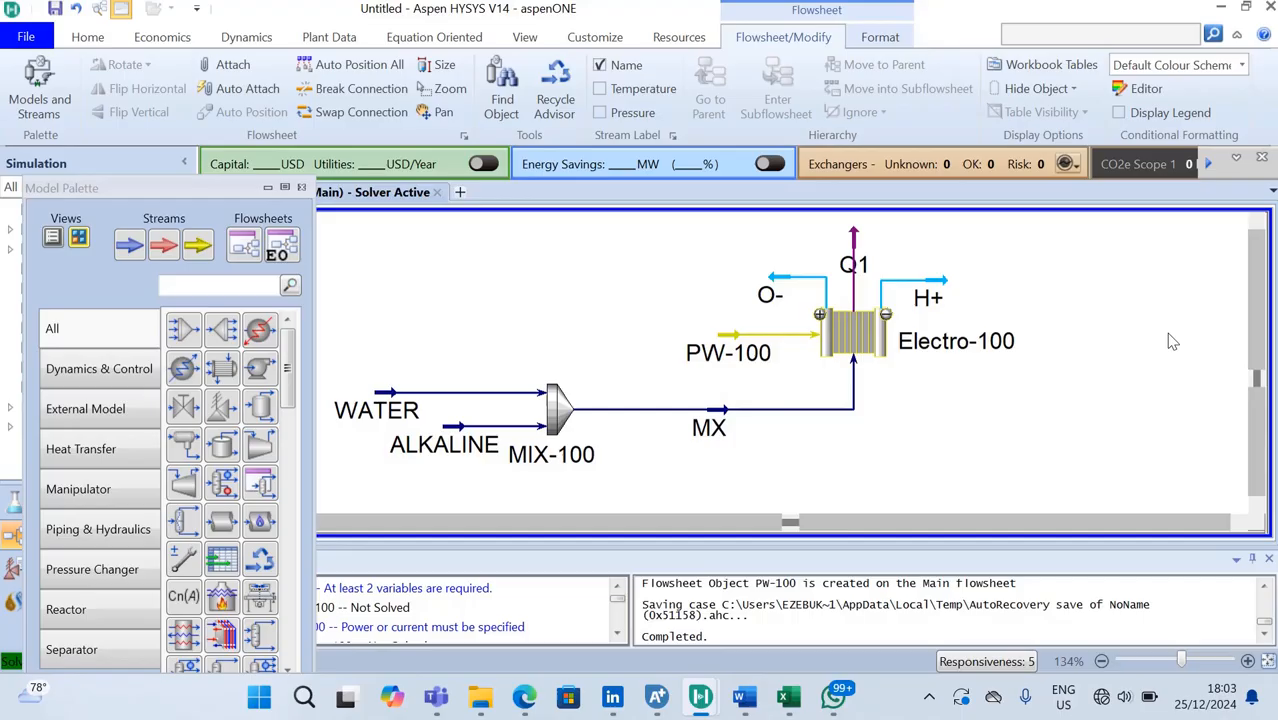
- Review the connections and parameters of electrolyzer Electro-100, including its stack settings, operating conditions and missing specifications
{"action": "double_click", "coordinate": [847, 322]}
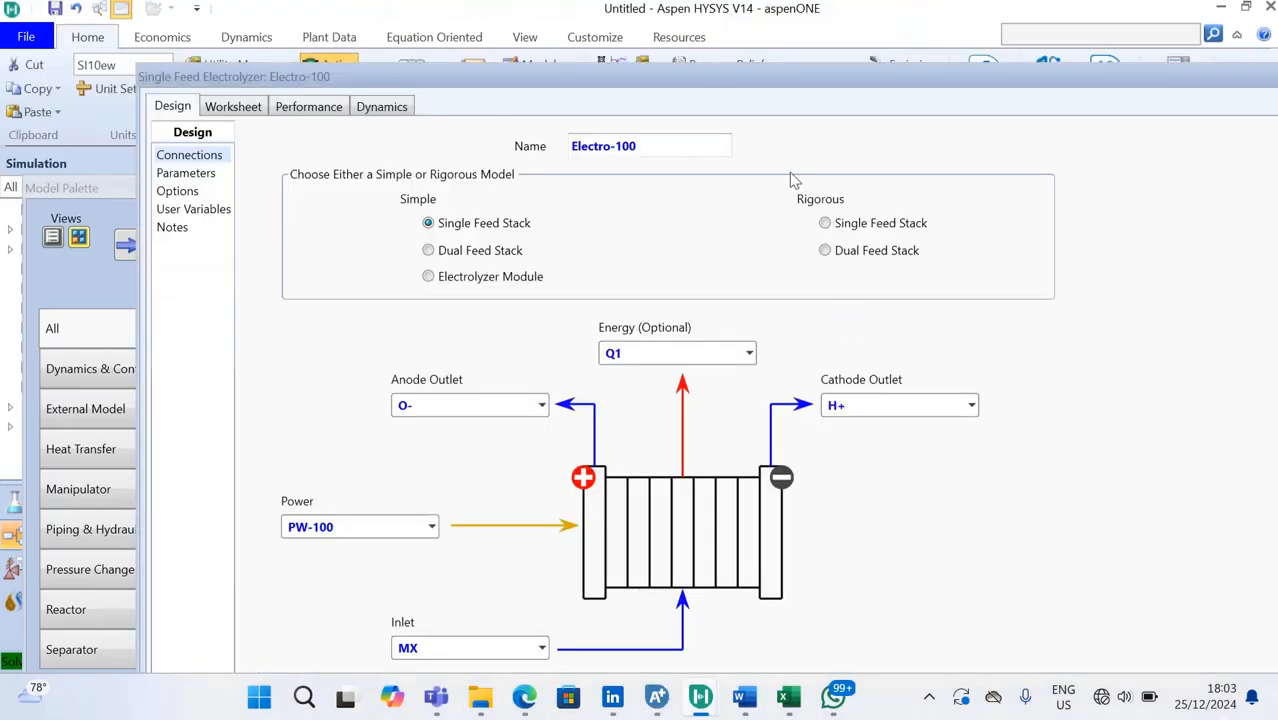
{"action": "left_click_drag", "start_coordinate": [1080, 80], "coordinate": [959, 56]}
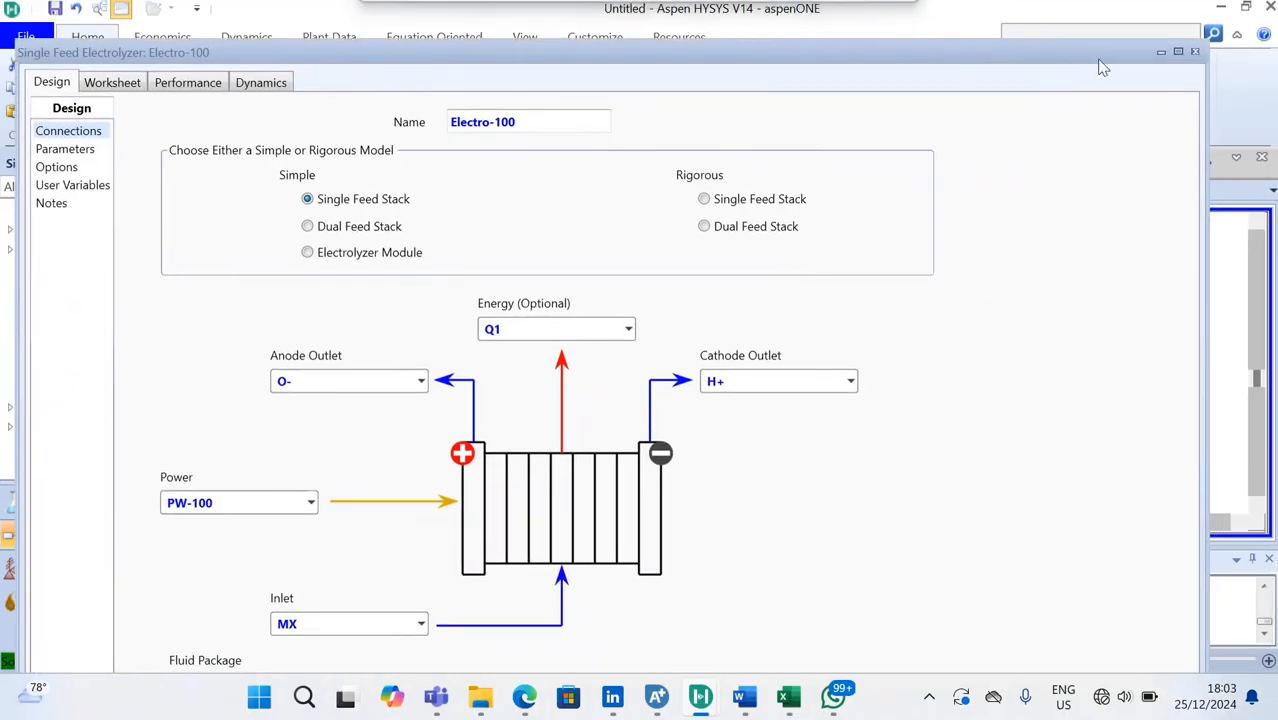
{"action": "left_click", "coordinate": [1179, 53]}
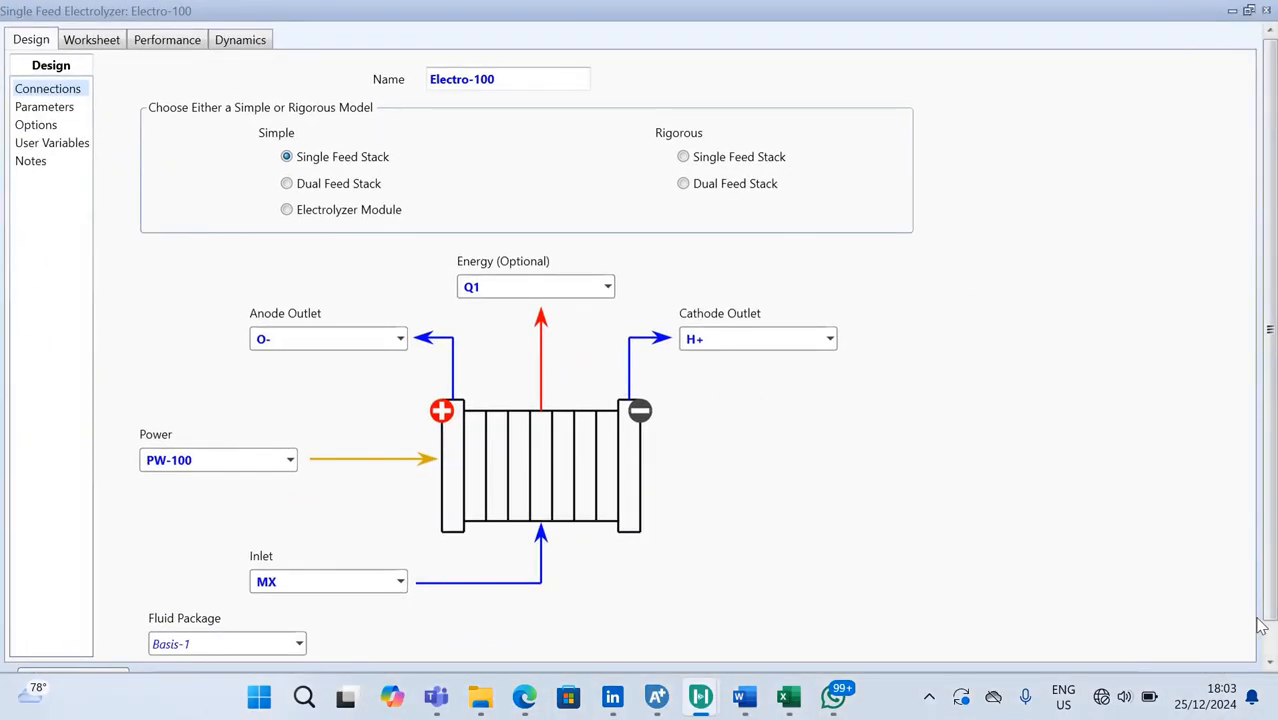
{"action": "left_click", "coordinate": [1270, 661]}
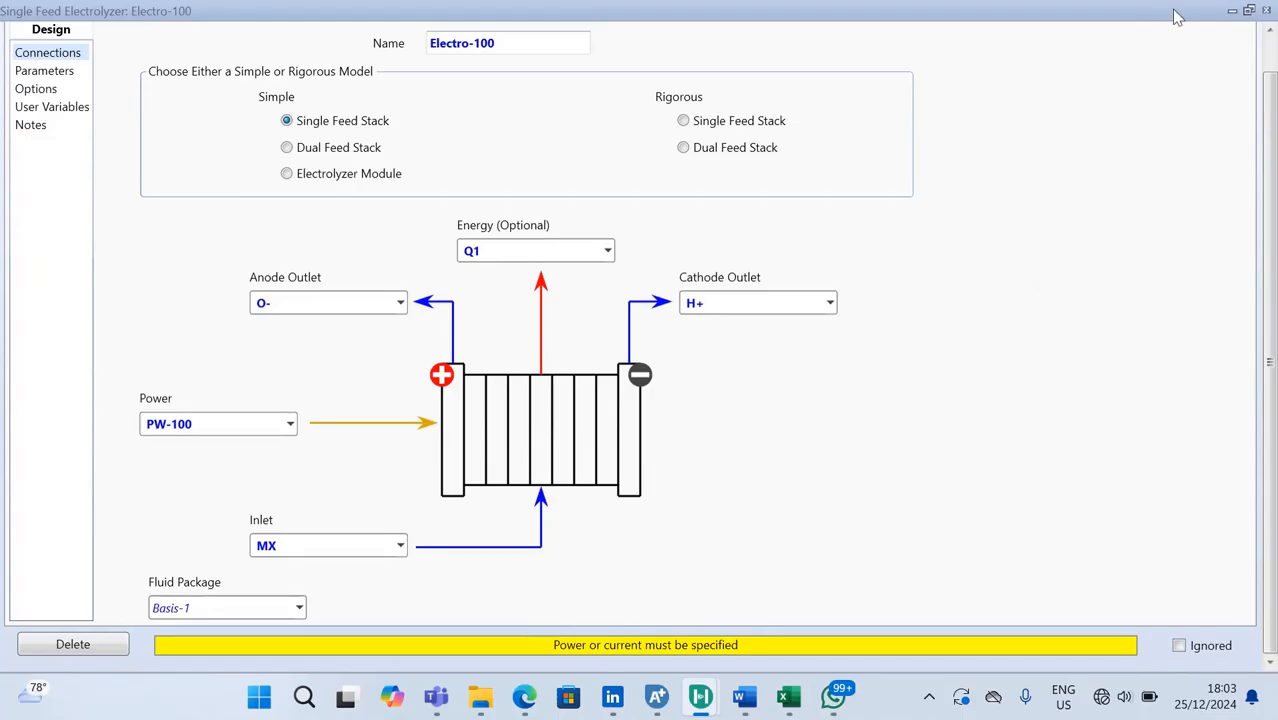
{"action": "left_click", "coordinate": [1274, 55]}
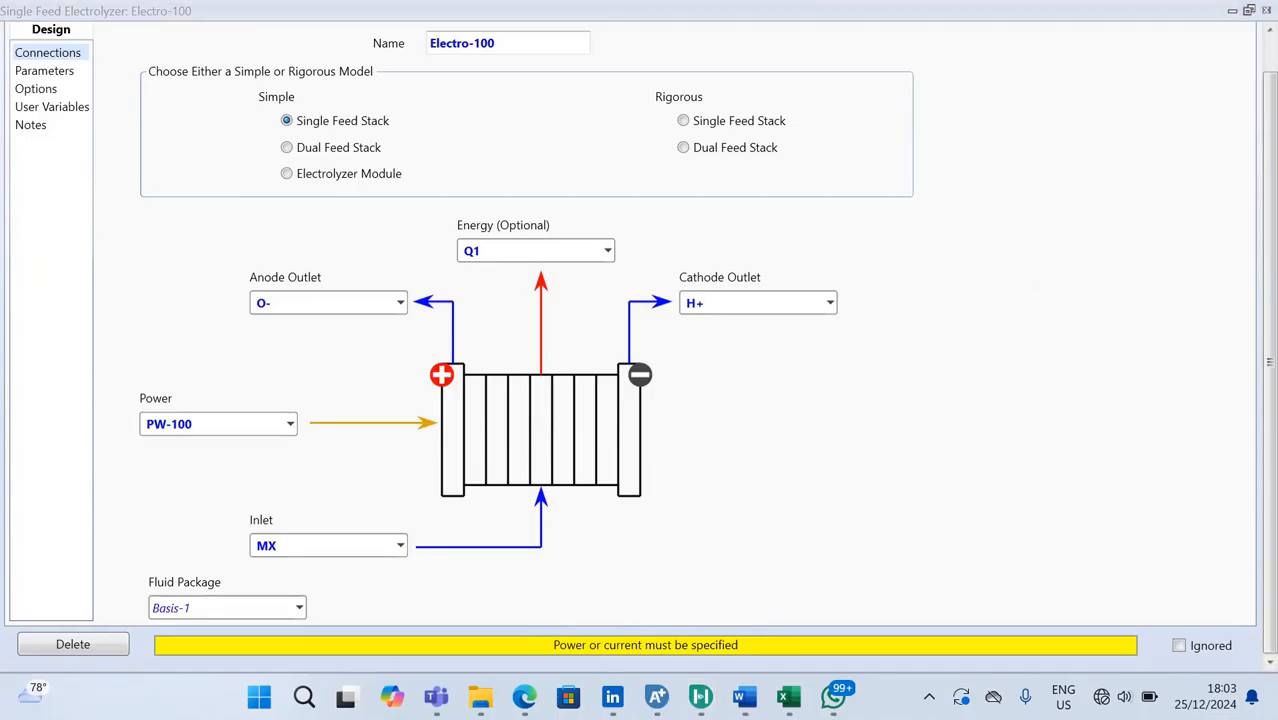
{"action": "left_click", "coordinate": [1273, 57]}
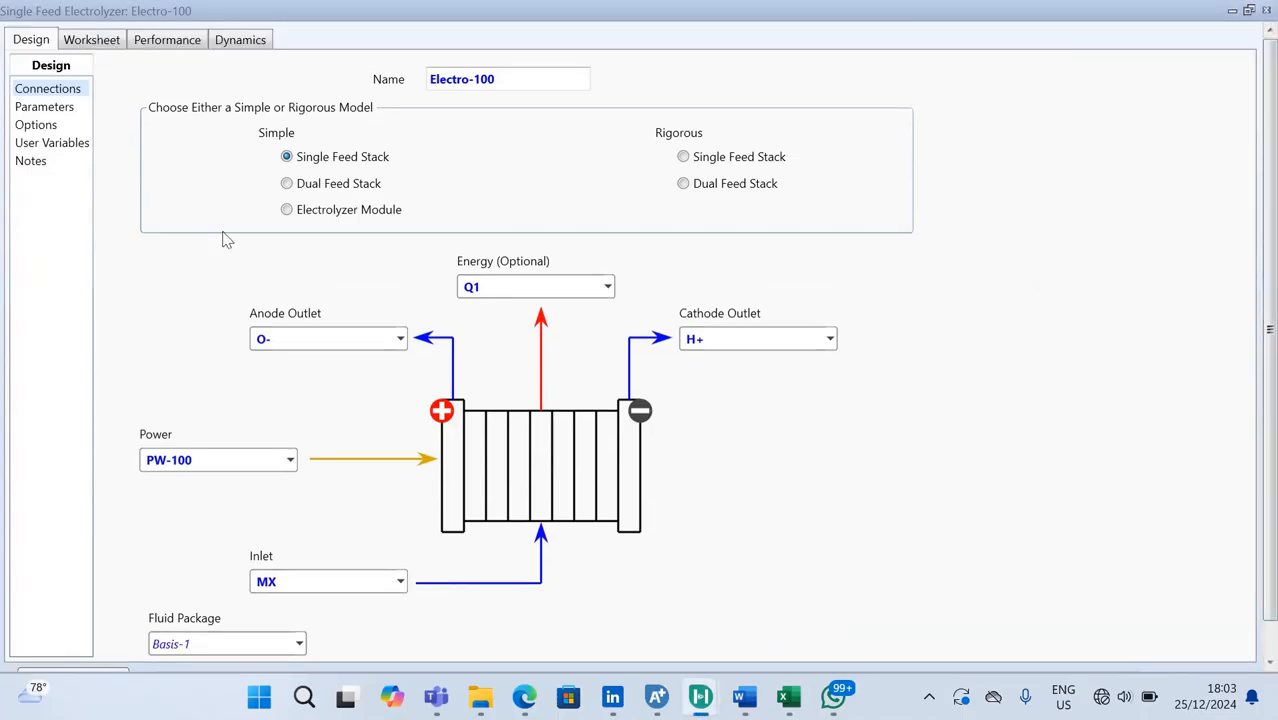
{"action": "left_click", "coordinate": [22, 110]}
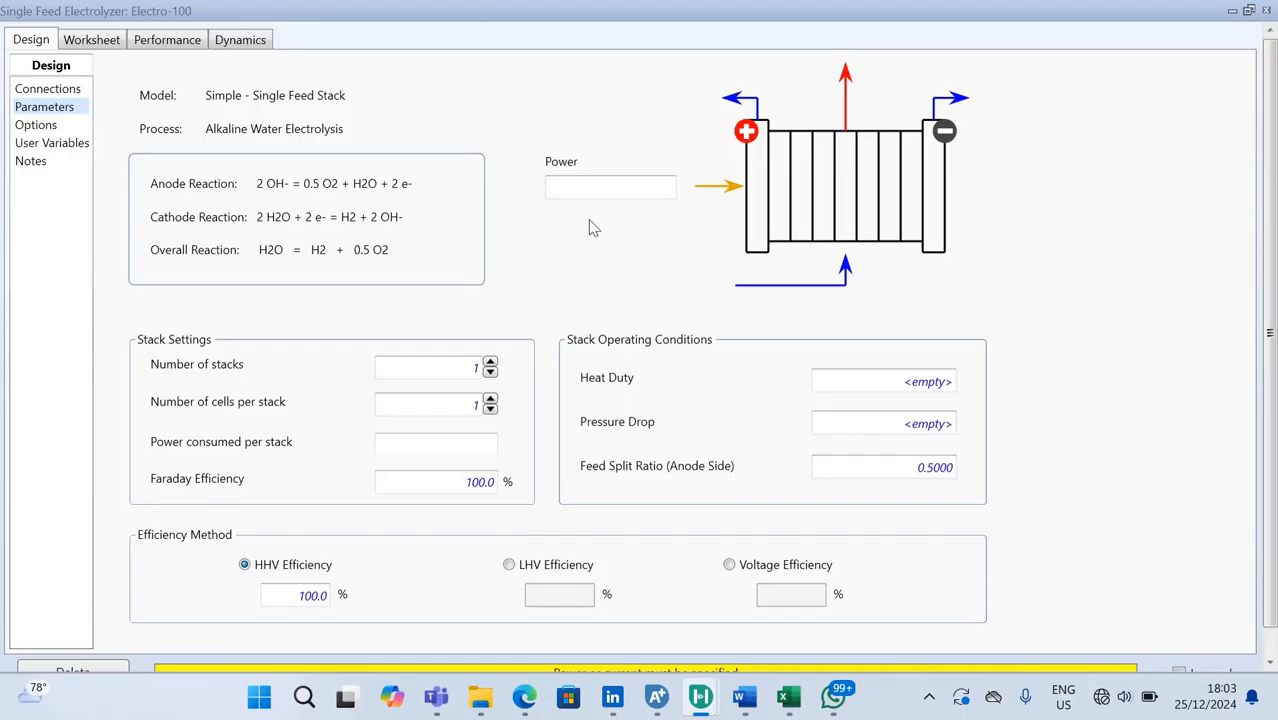
{"action": "left_click", "coordinate": [52, 91]}
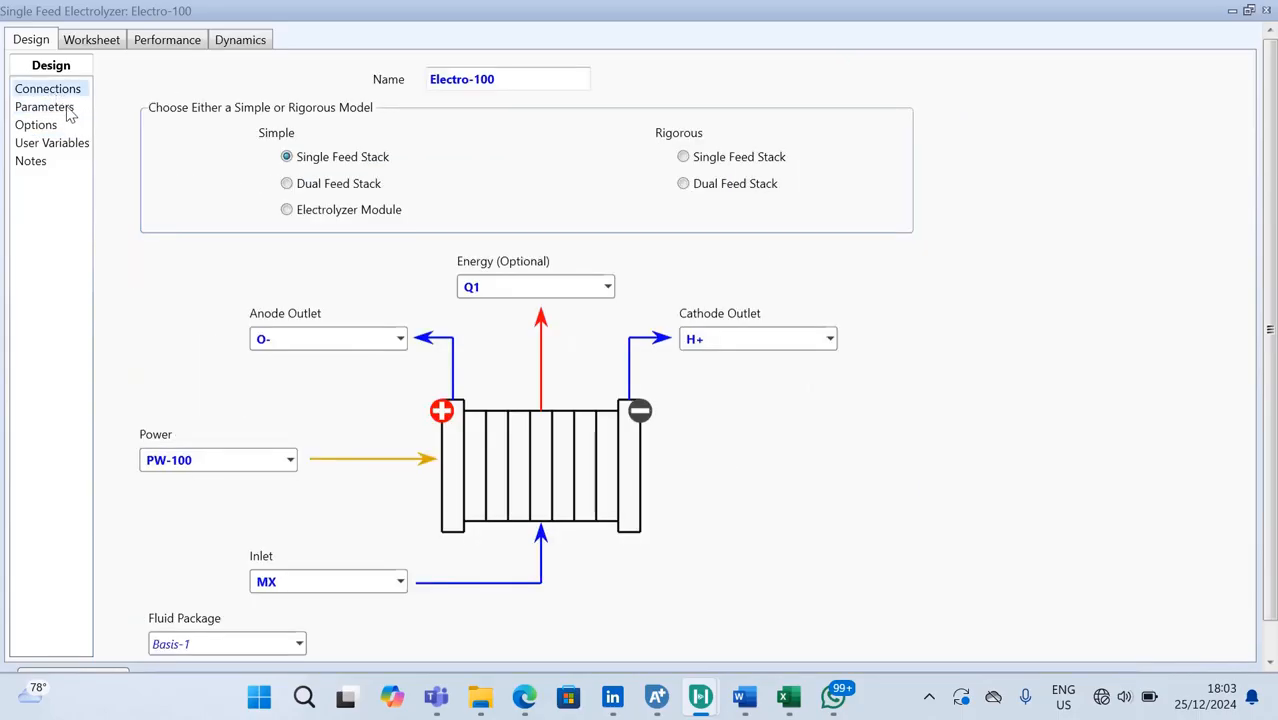
{"action": "left_click", "coordinate": [68, 110]}
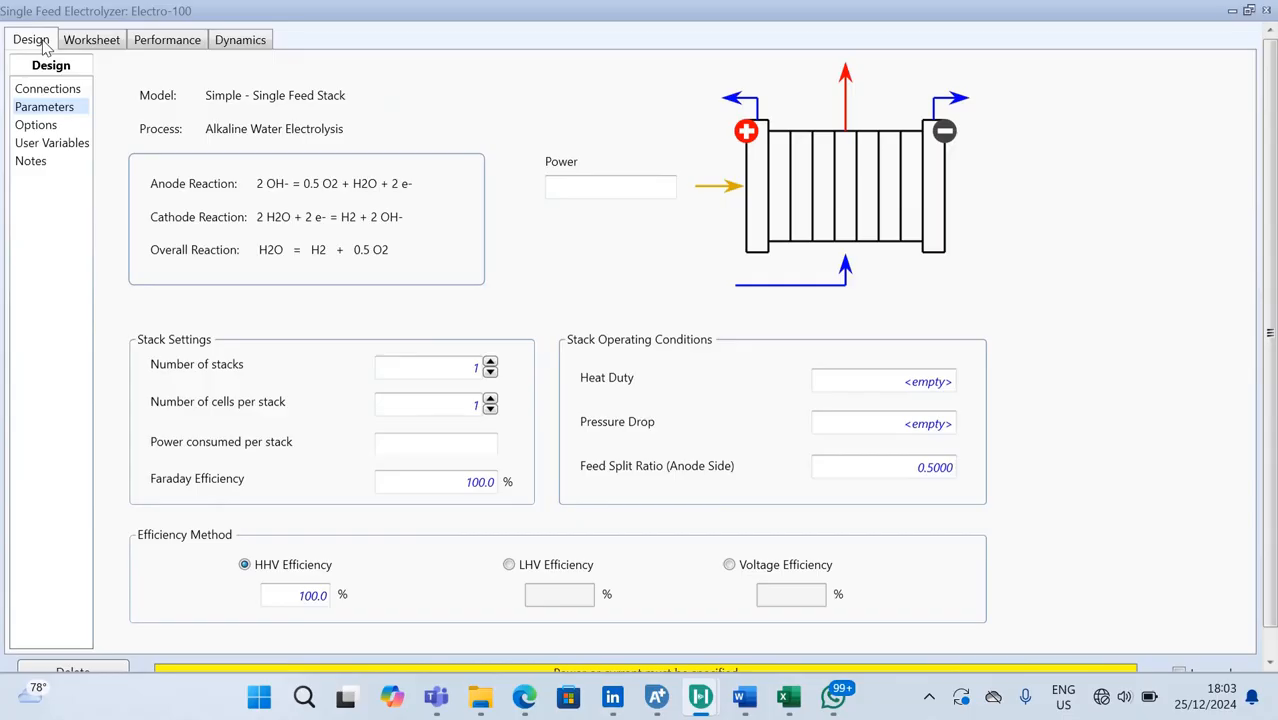
{"action": "left_click", "coordinate": [49, 91]}
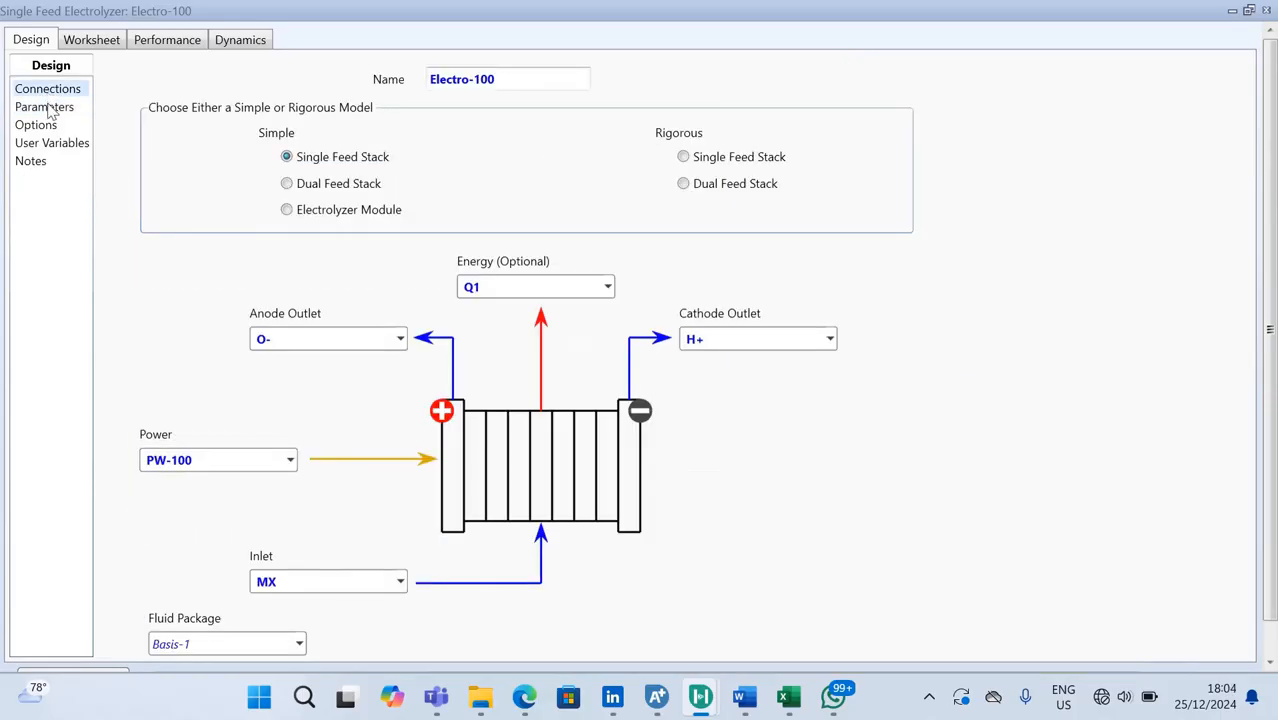
{"action": "left_click", "coordinate": [49, 110]}
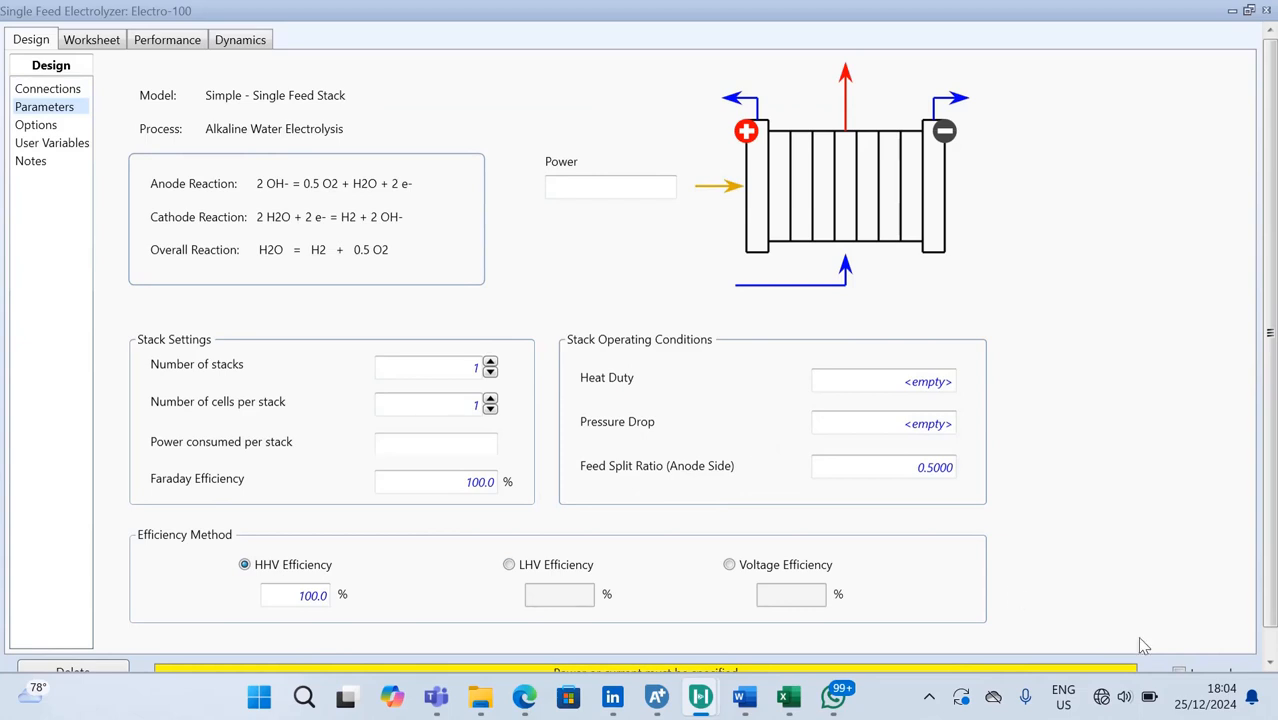
- Set the electrolyzer's power to 5500 kW and close its property window
{"action": "left_click", "coordinate": [1270, 663]}
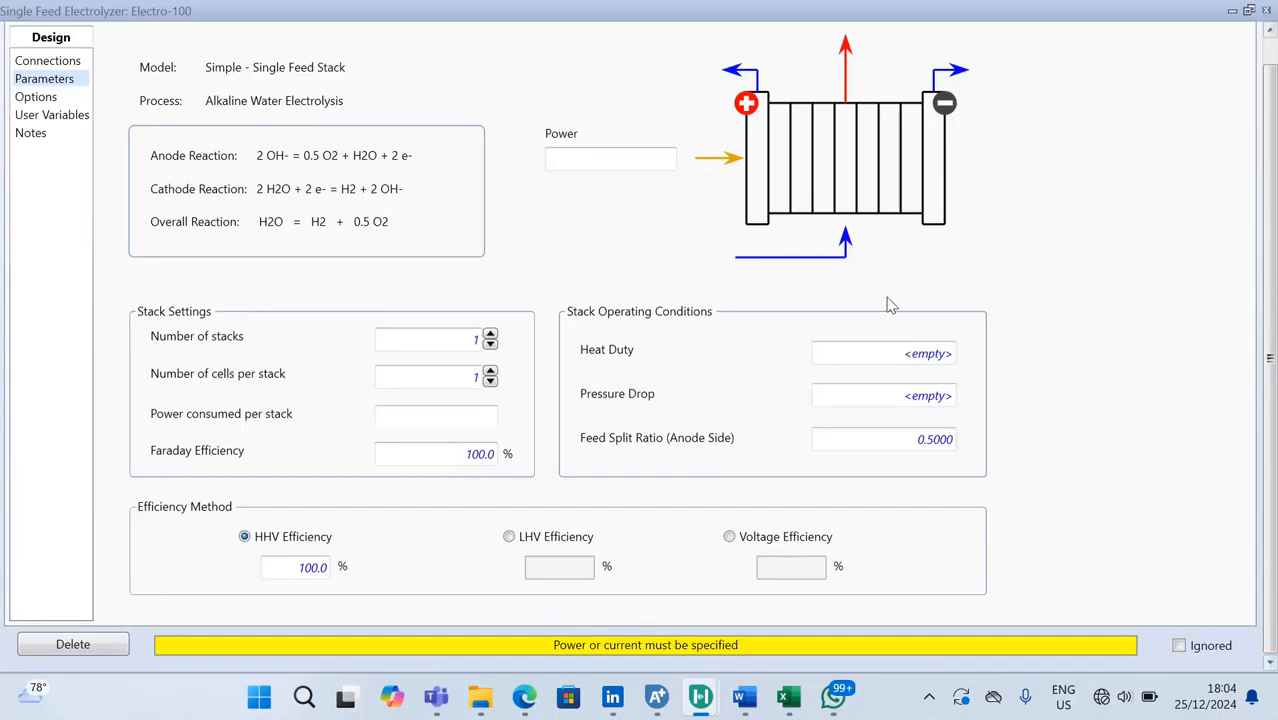
{"action": "left_click", "coordinate": [586, 161]}
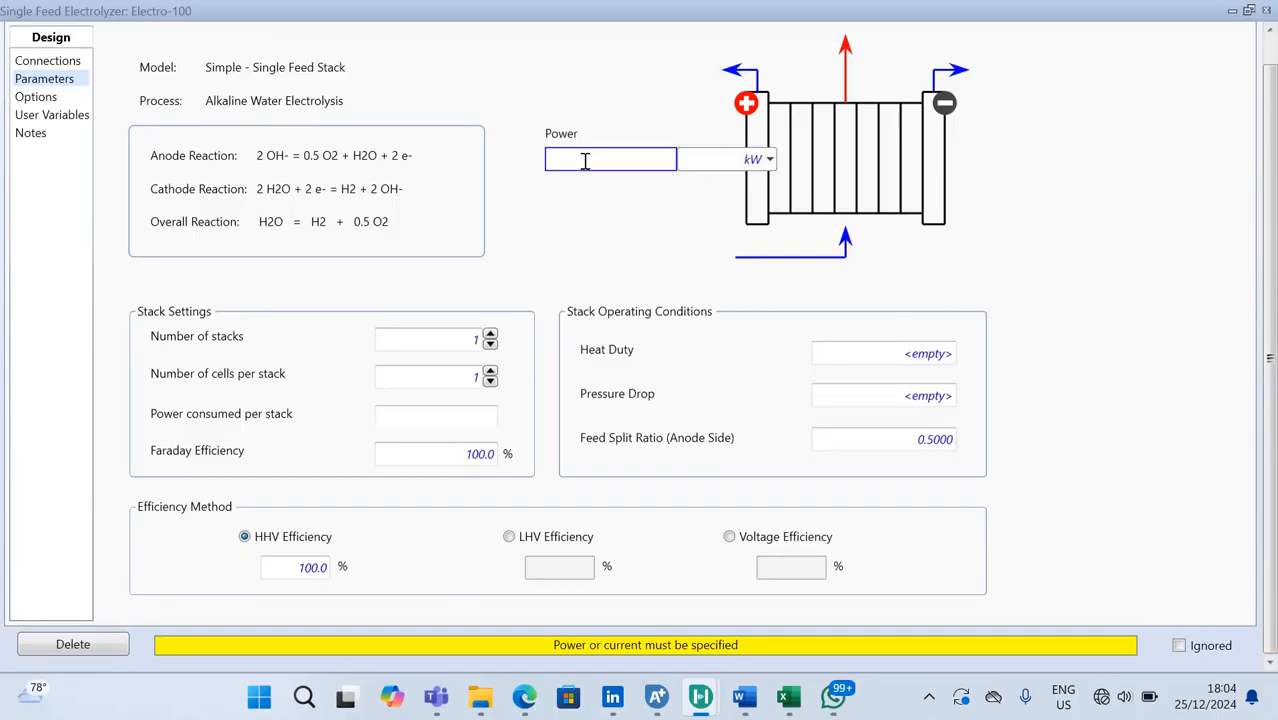
{"action": "type", "text": "55"}
{"action": "key", "text": "Return"}
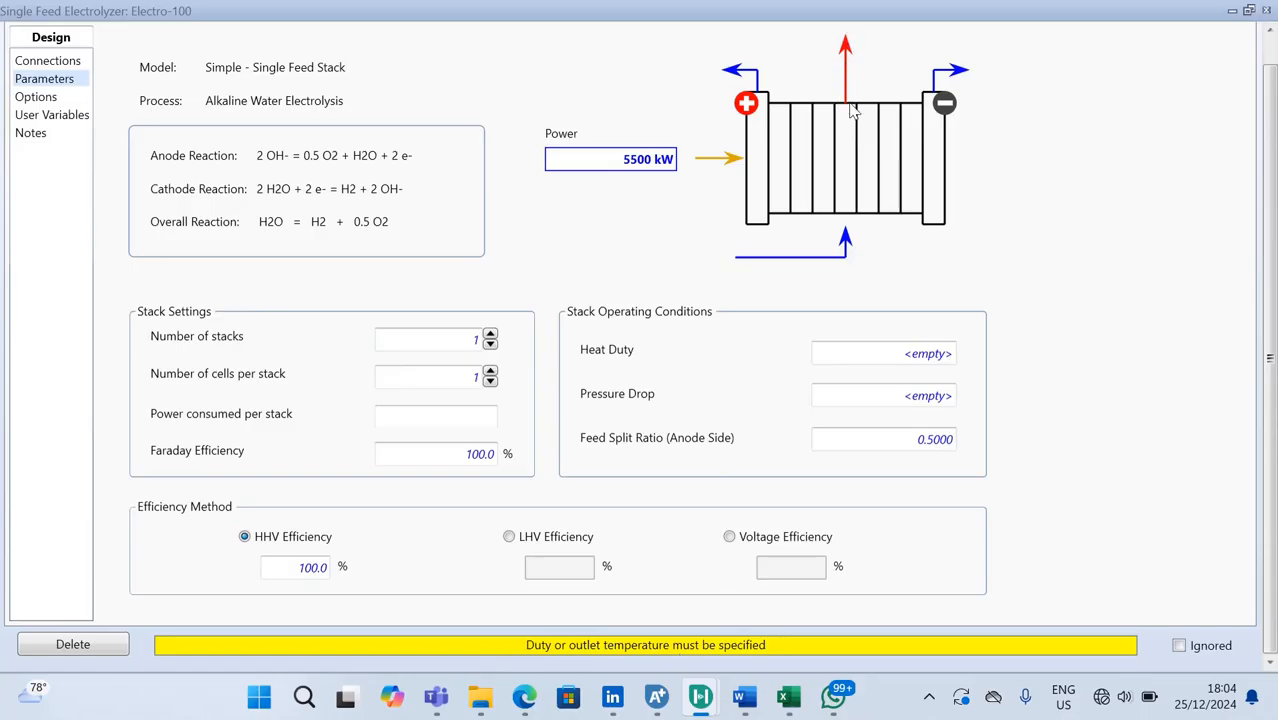
{"action": "left_click", "coordinate": [1267, 10]}
{"action": "left_click", "coordinate": [936, 392]}
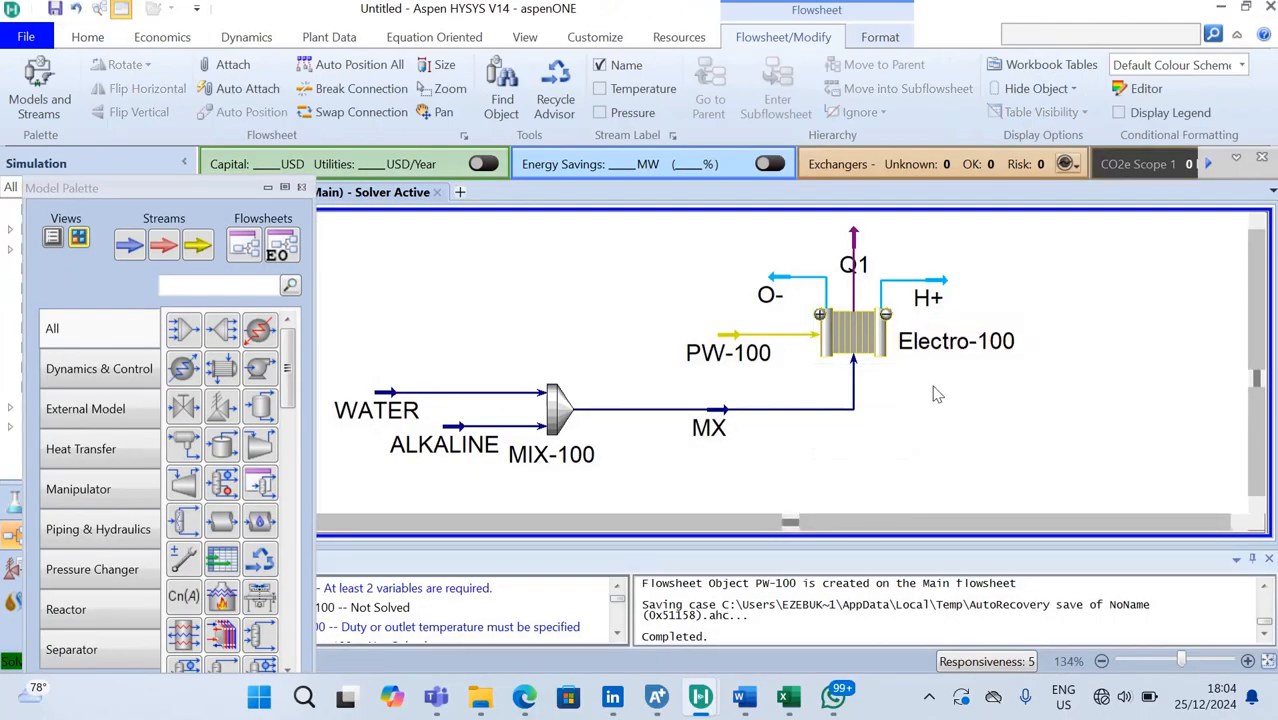
- Reopen Electro-100 in a maximized window and check its connections and which specification is still required
{"action": "left_click", "coordinate": [866, 343]}
{"action": "double_click", "coordinate": [866, 343]}
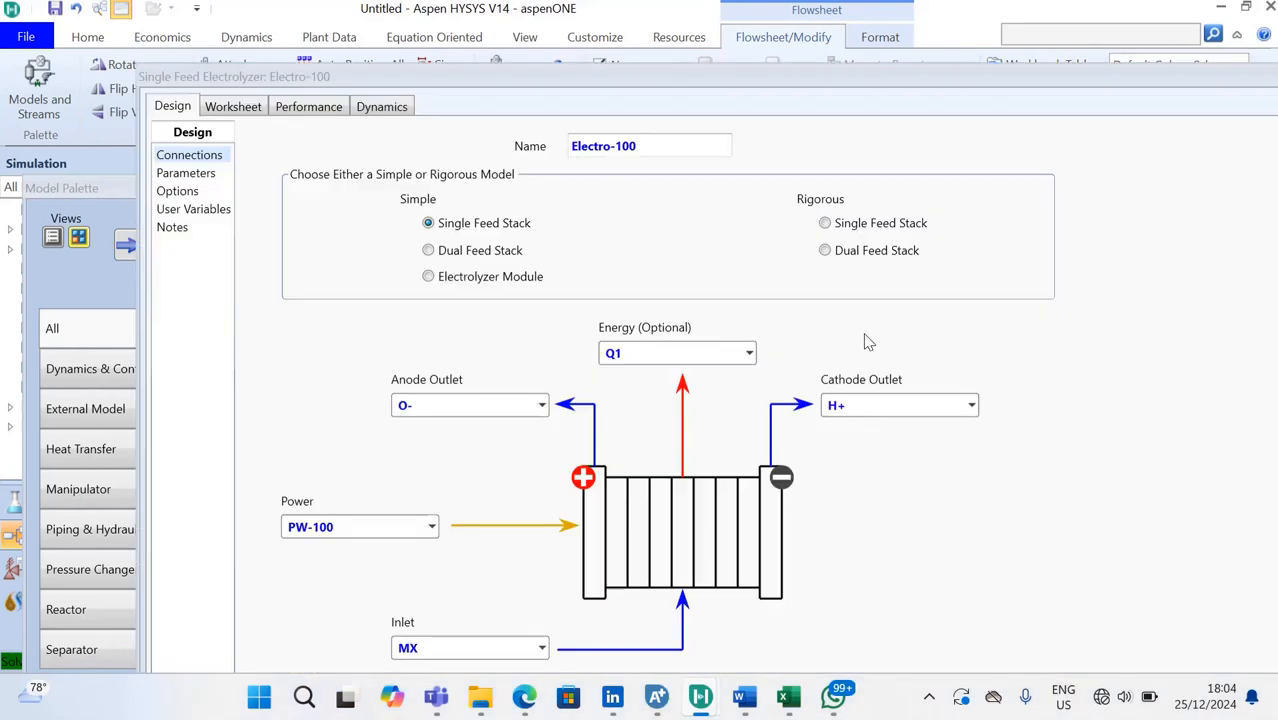
{"action": "double_click", "coordinate": [1233, 83]}
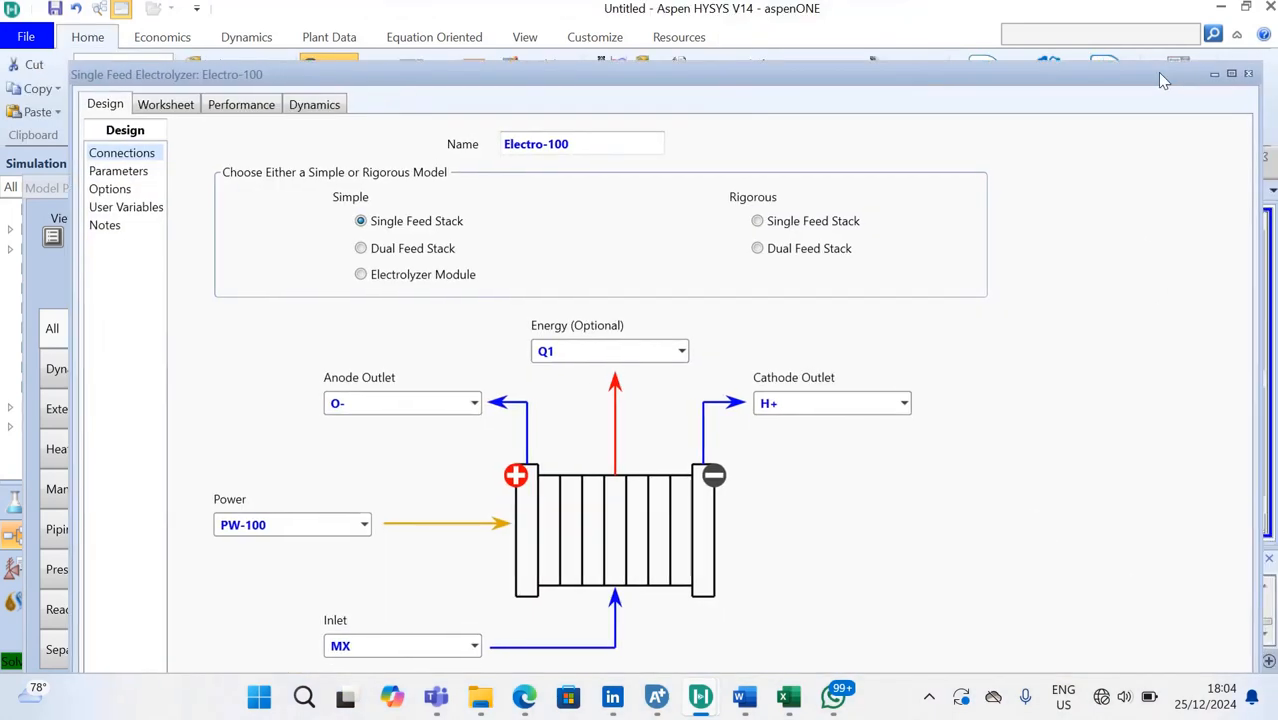
{"action": "left_click", "coordinate": [1230, 74]}
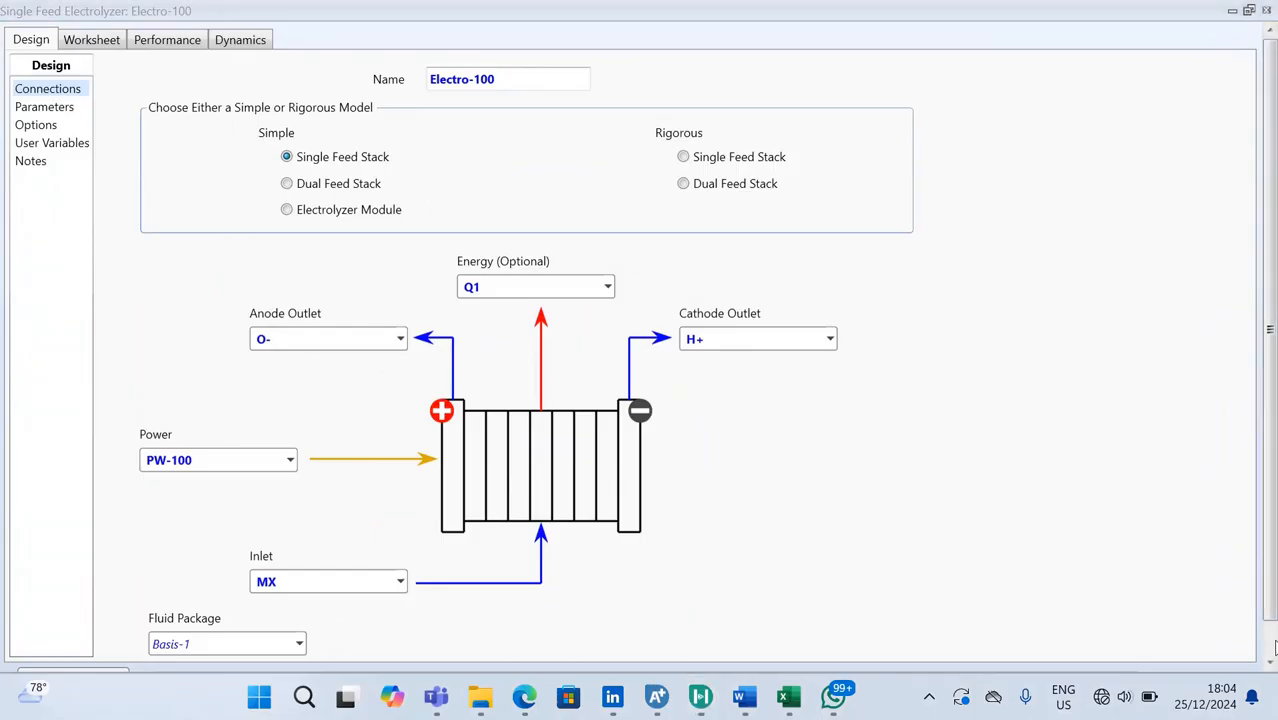
{"action": "scroll", "coordinate": [1272, 650], "scroll_direction": "down", "scroll_amount": 1}
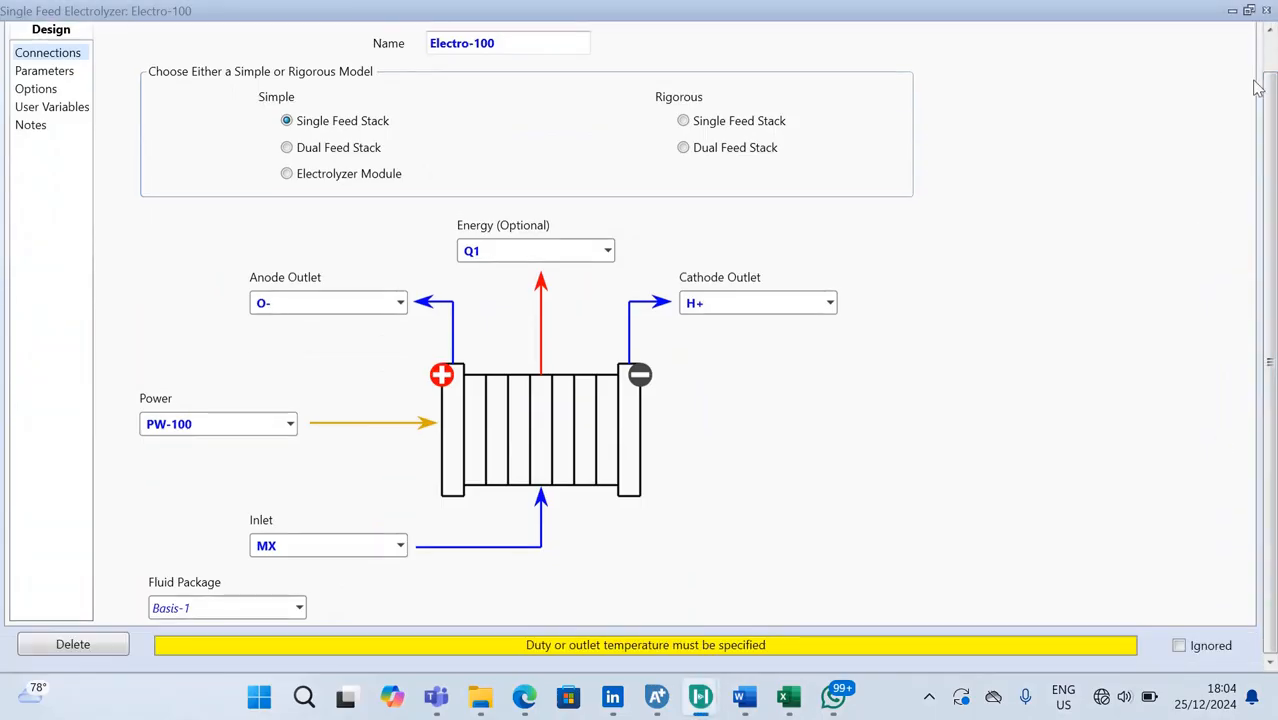
{"action": "left_click", "coordinate": [1269, 29]}
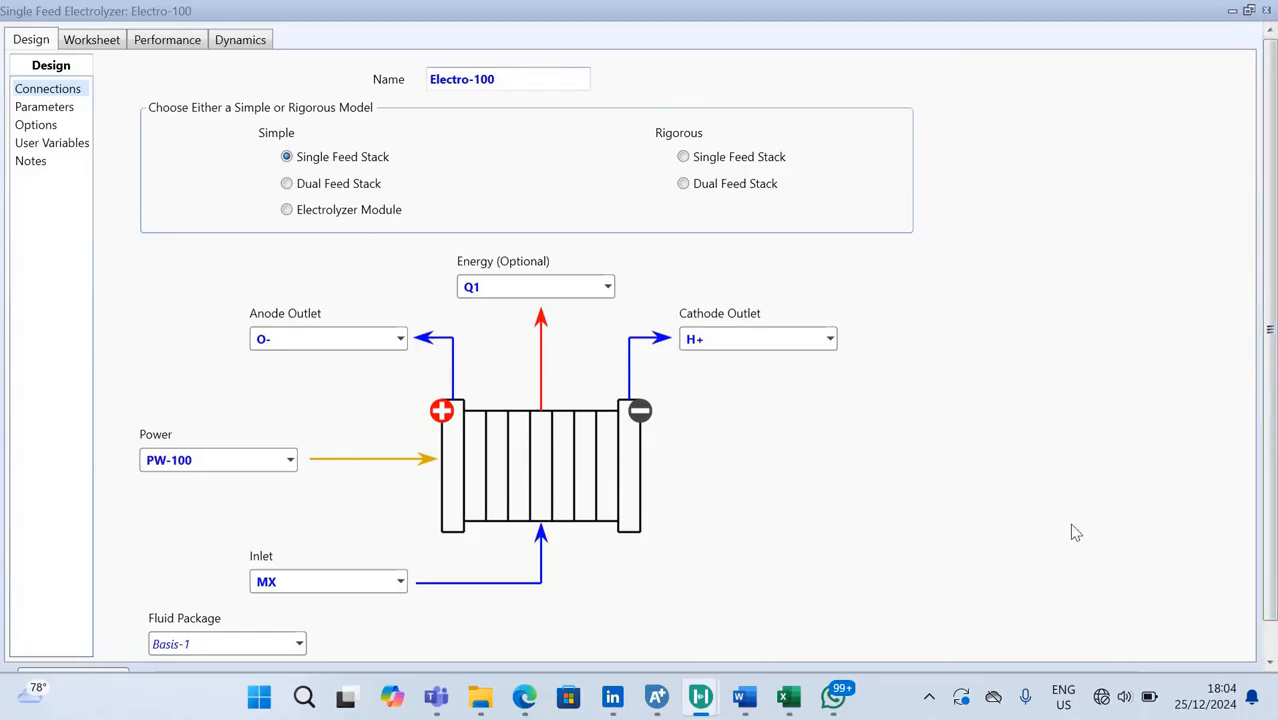
{"action": "left_click", "coordinate": [1269, 662]}
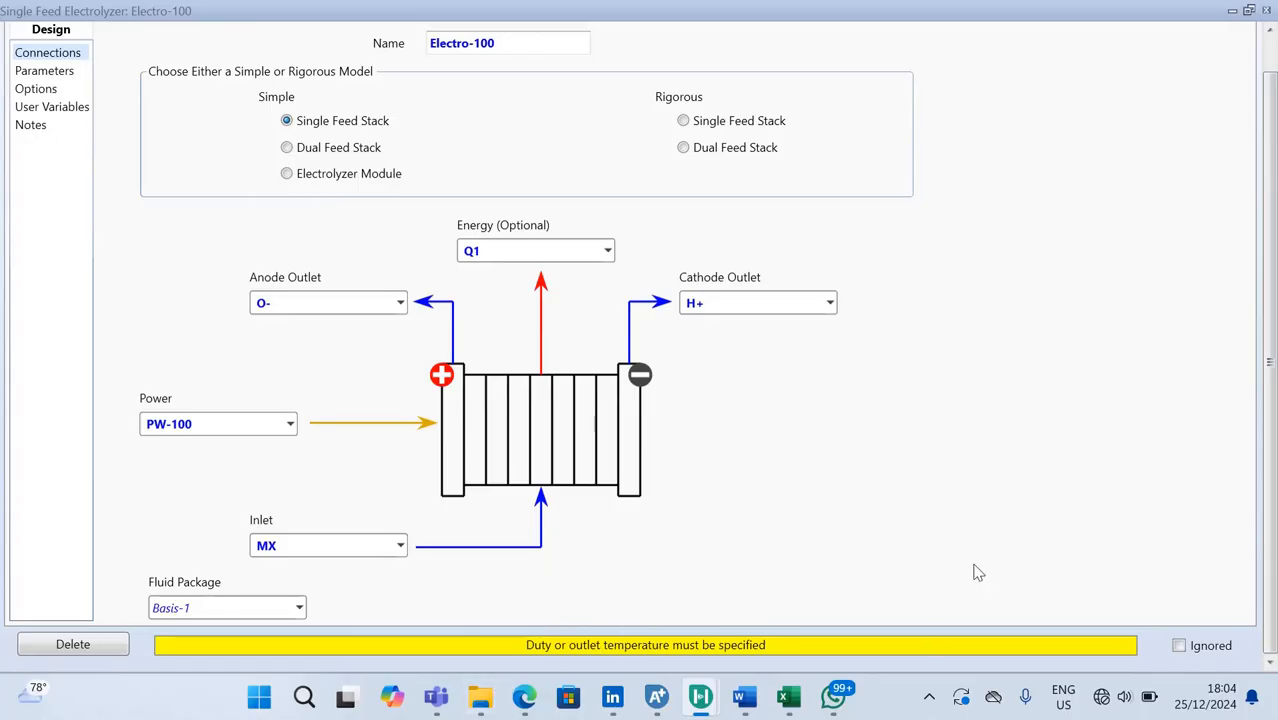
{"action": "left_click", "coordinate": [1269, 30]}
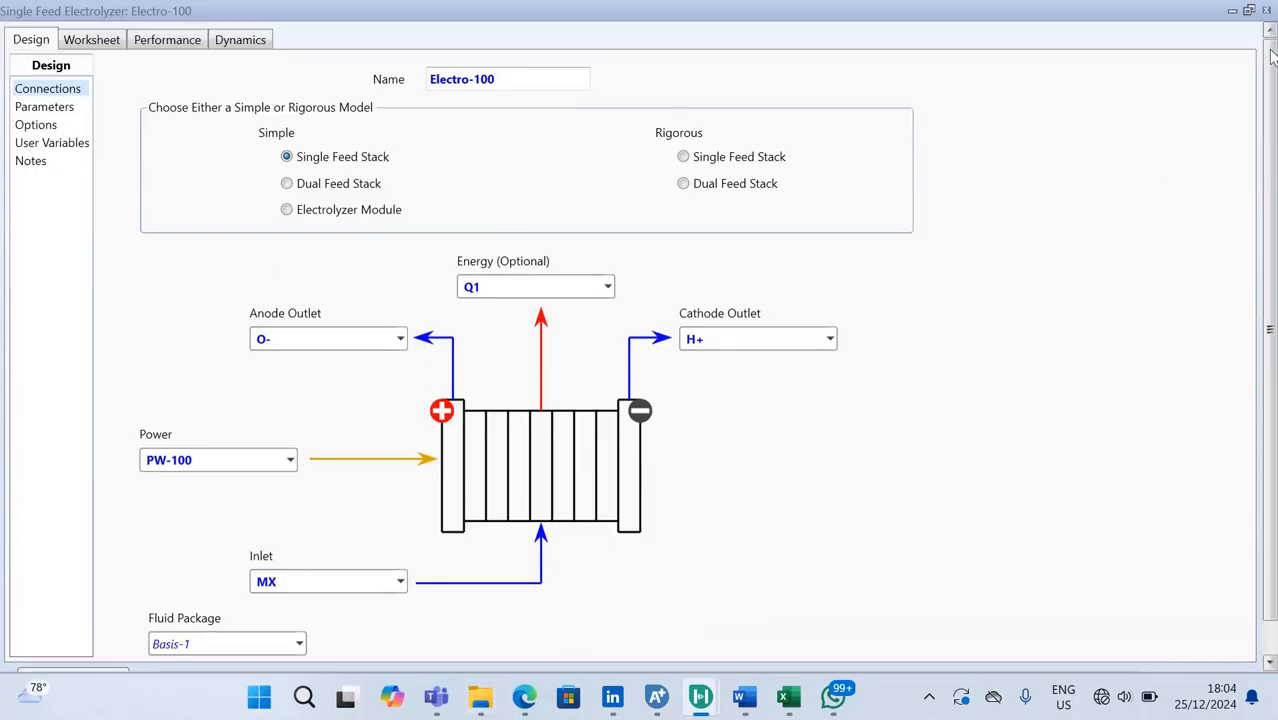
- Set the temperature of outlet stream H+ to 70 °C in the electrolyzer's worksheet conditions
{"action": "left_click", "coordinate": [110, 45]}
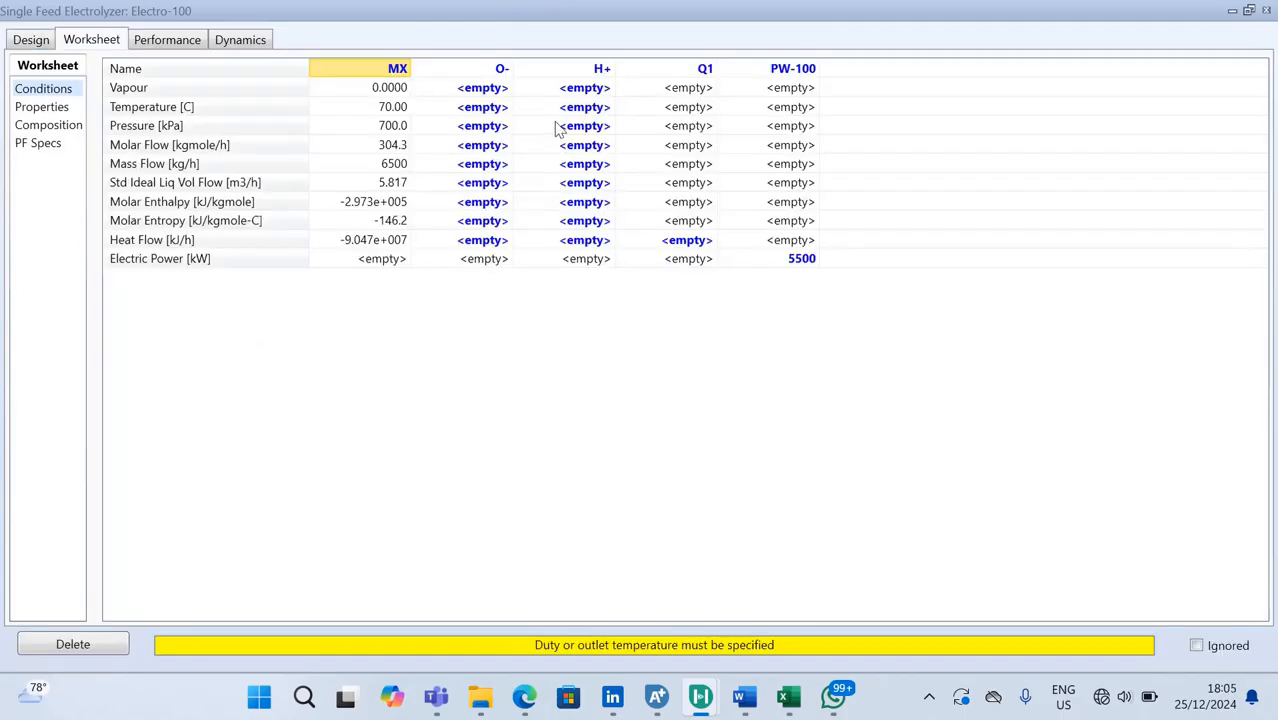
{"action": "left_click", "coordinate": [586, 128]}
{"action": "left_click", "coordinate": [589, 111]}
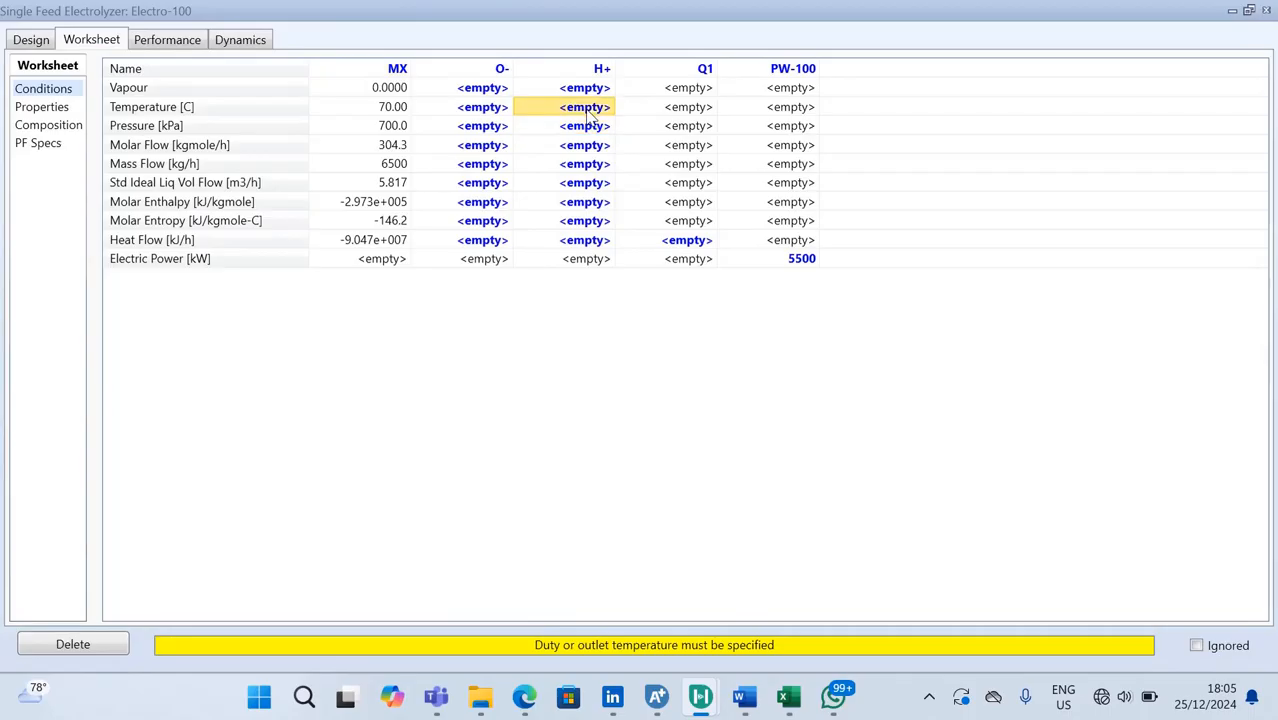
{"action": "type", "text": "70"}
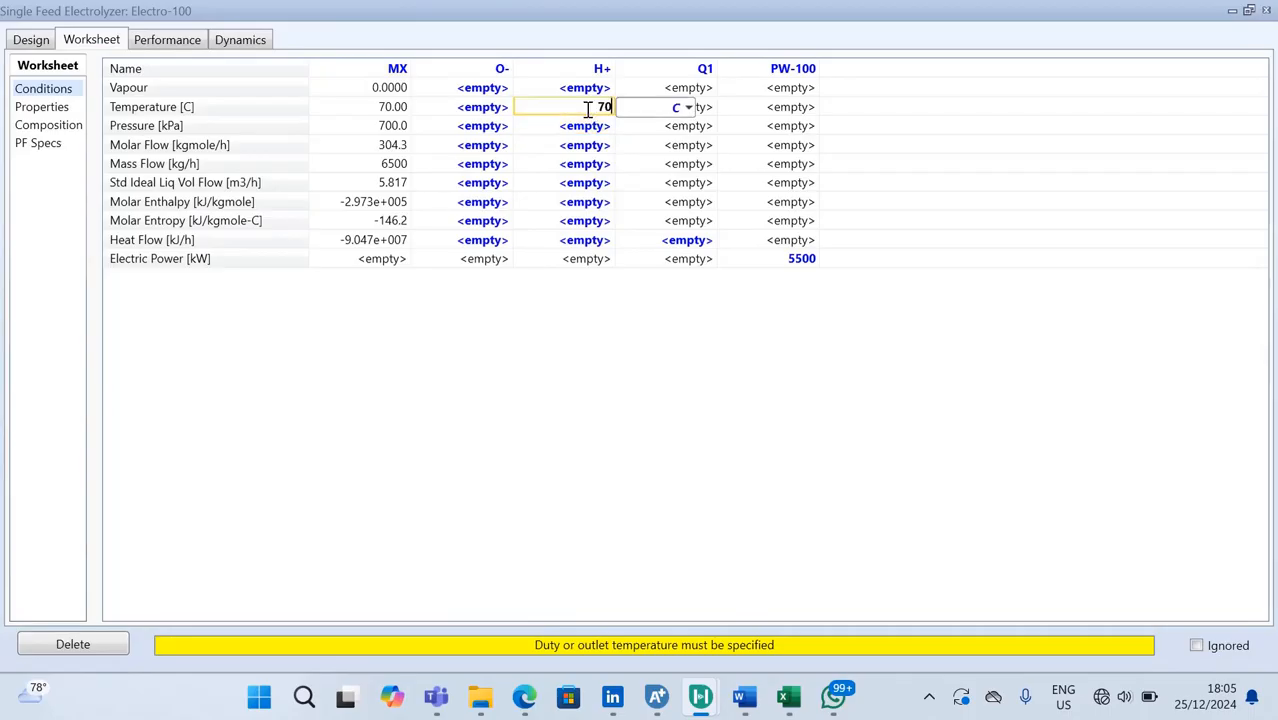
{"action": "key", "text": "Return"}
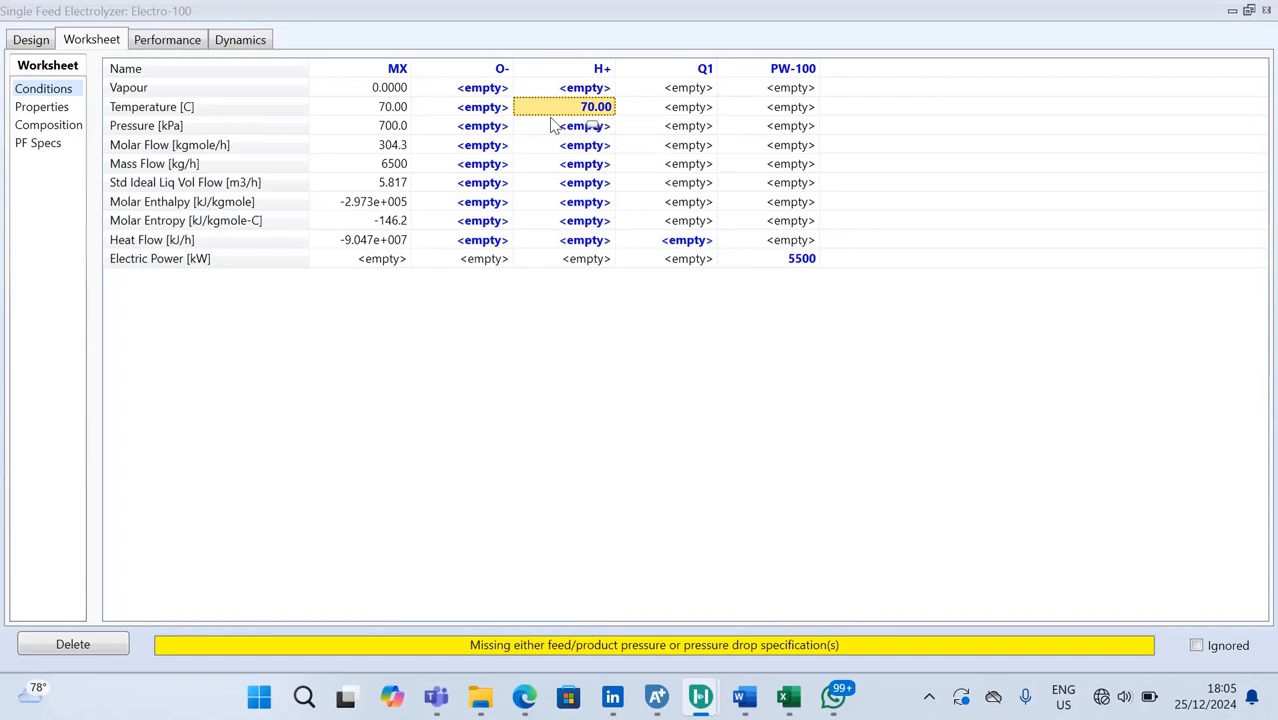
- Set the pressure of outlet stream H+ to 700 kPa and close the electrolyzer window
{"action": "left_click", "coordinate": [498, 131]}
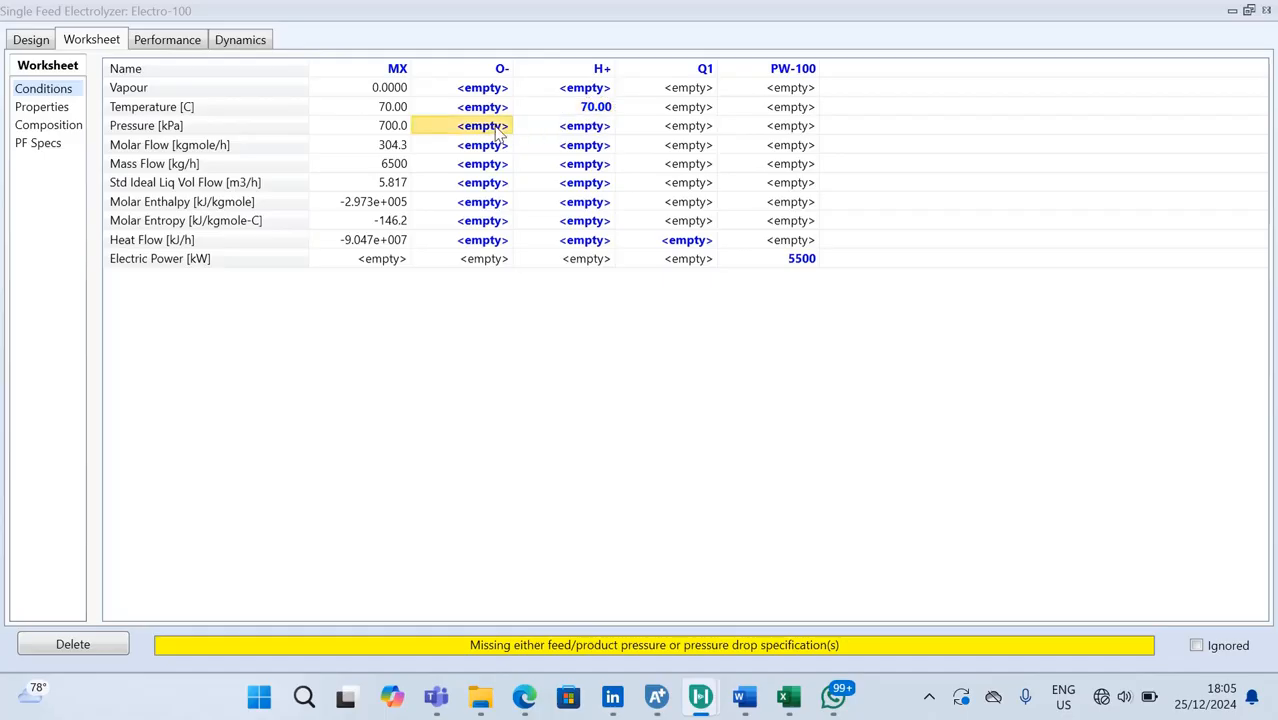
{"action": "left_click", "coordinate": [607, 131]}
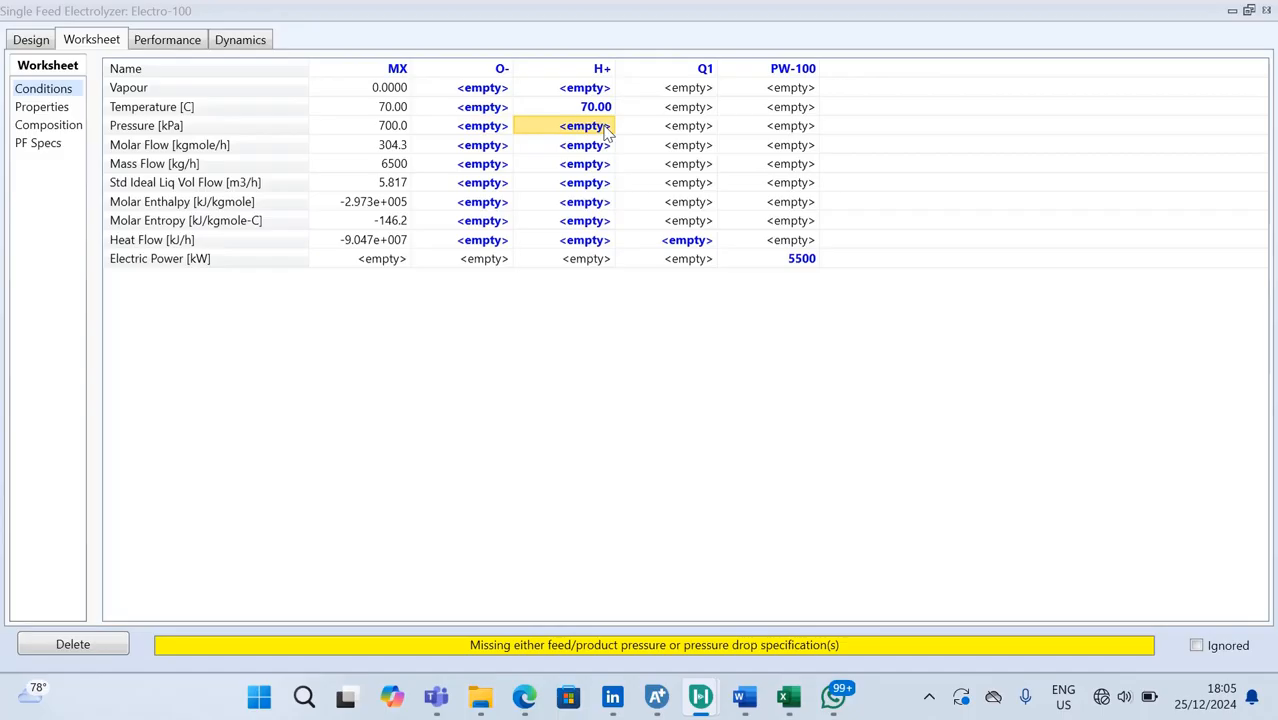
{"action": "type", "text": "700"}
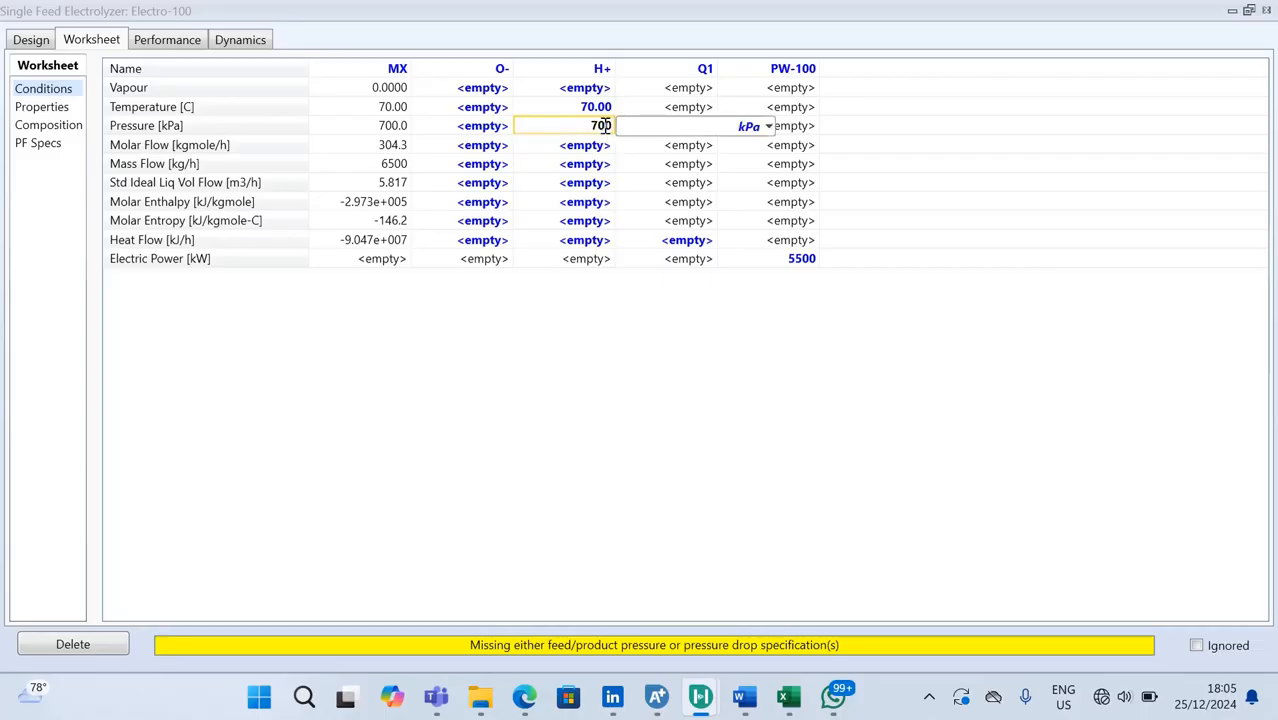
{"action": "key", "text": "Return"}
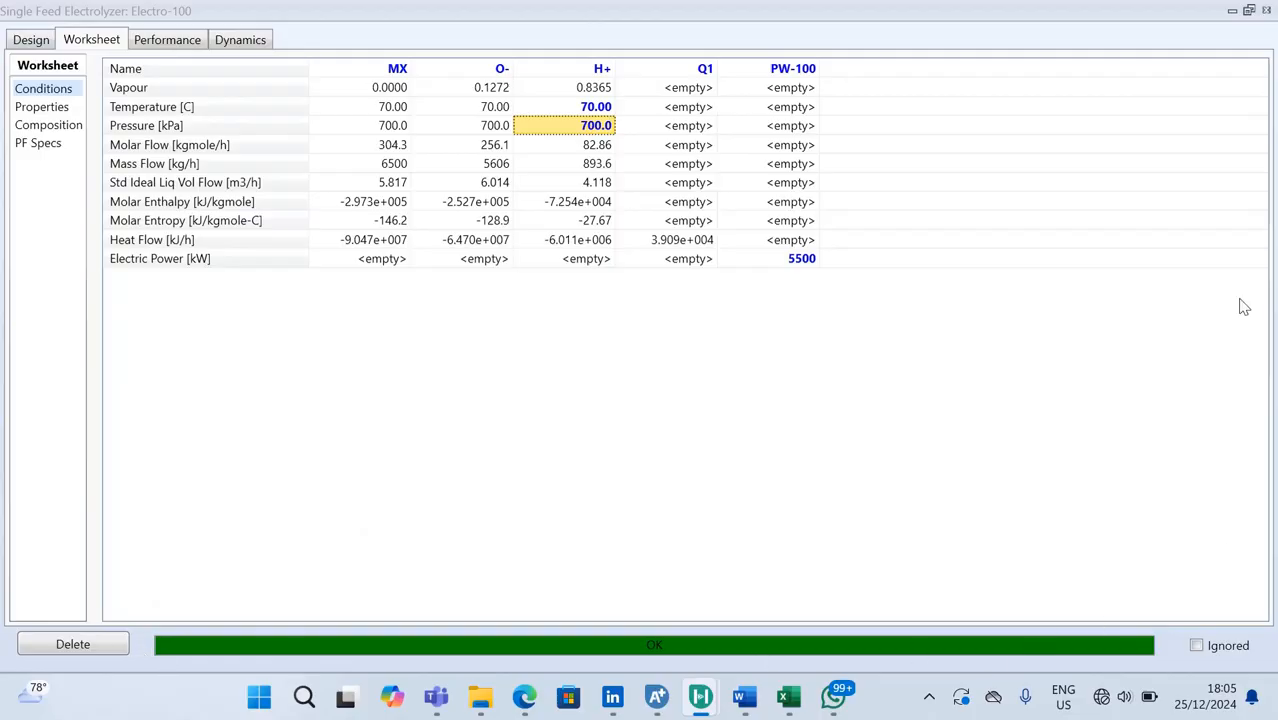
{"action": "left_click", "coordinate": [1265, 11]}
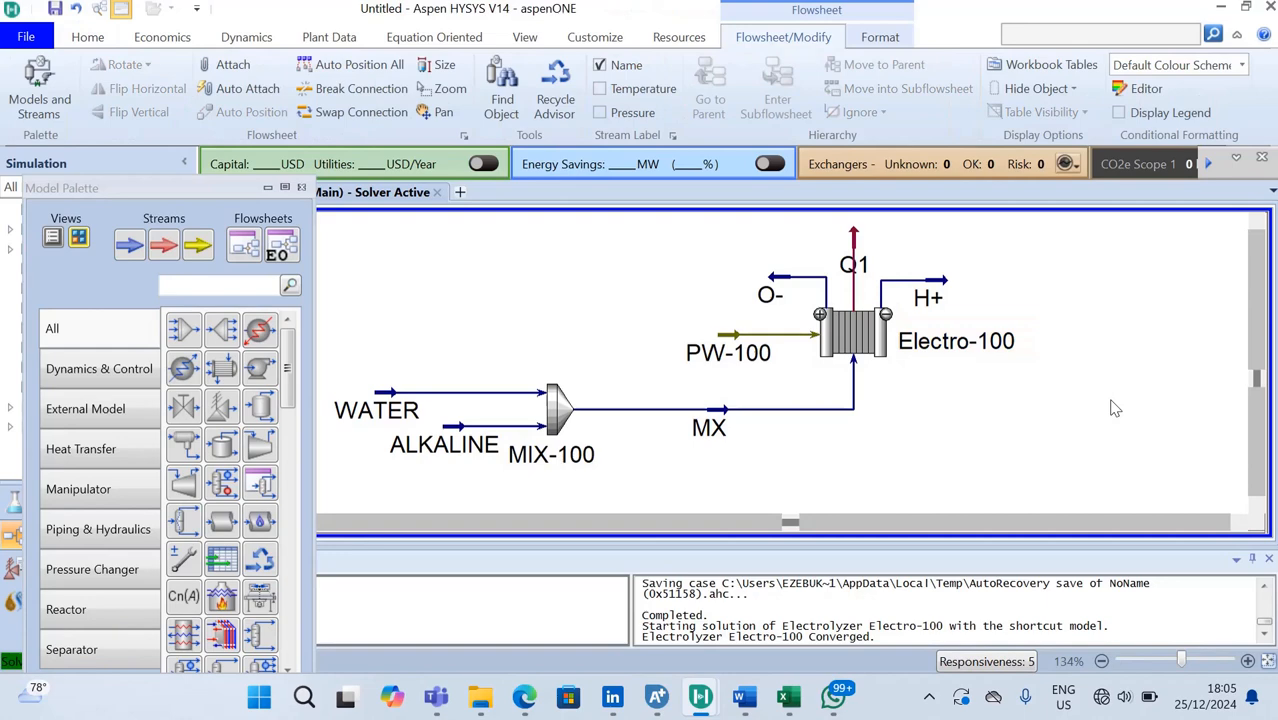
- Reopen Electro-100 in a maximized window and examine the calculated conditions of its outlet streams
{"action": "left_click", "coordinate": [852, 348]}
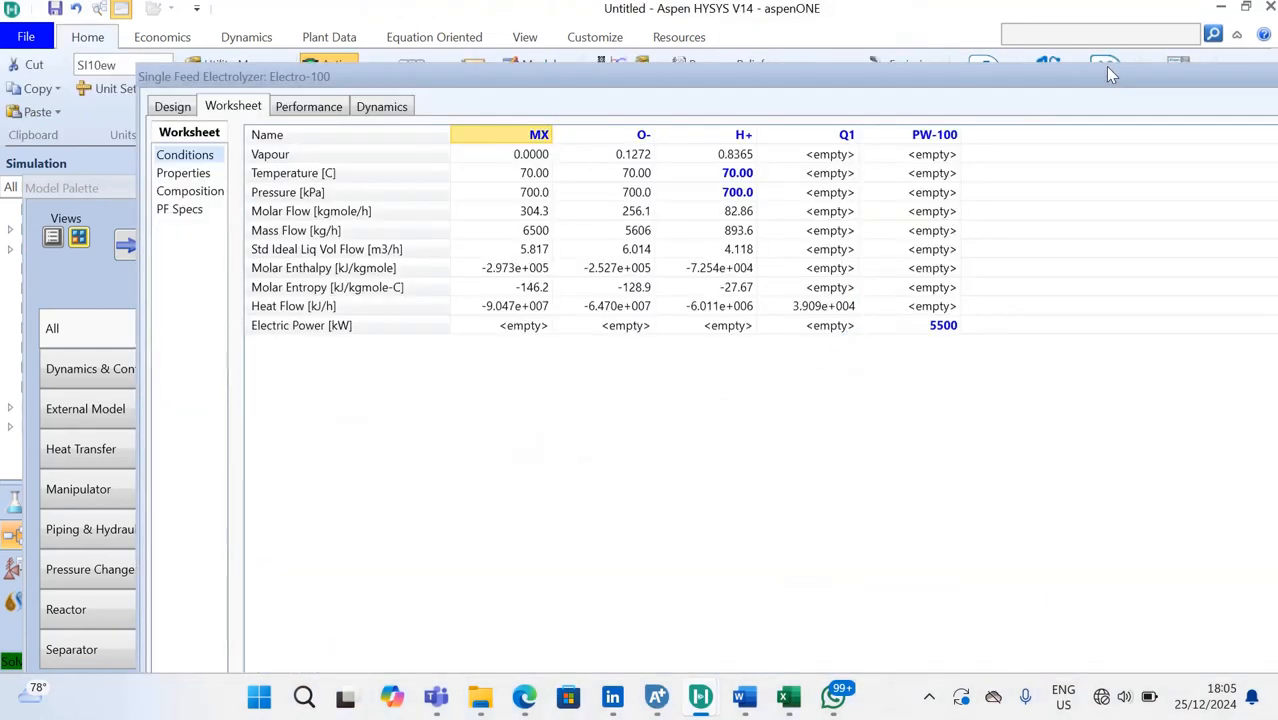
{"action": "left_click_drag", "start_coordinate": [1105, 66], "coordinate": [968, 76]}
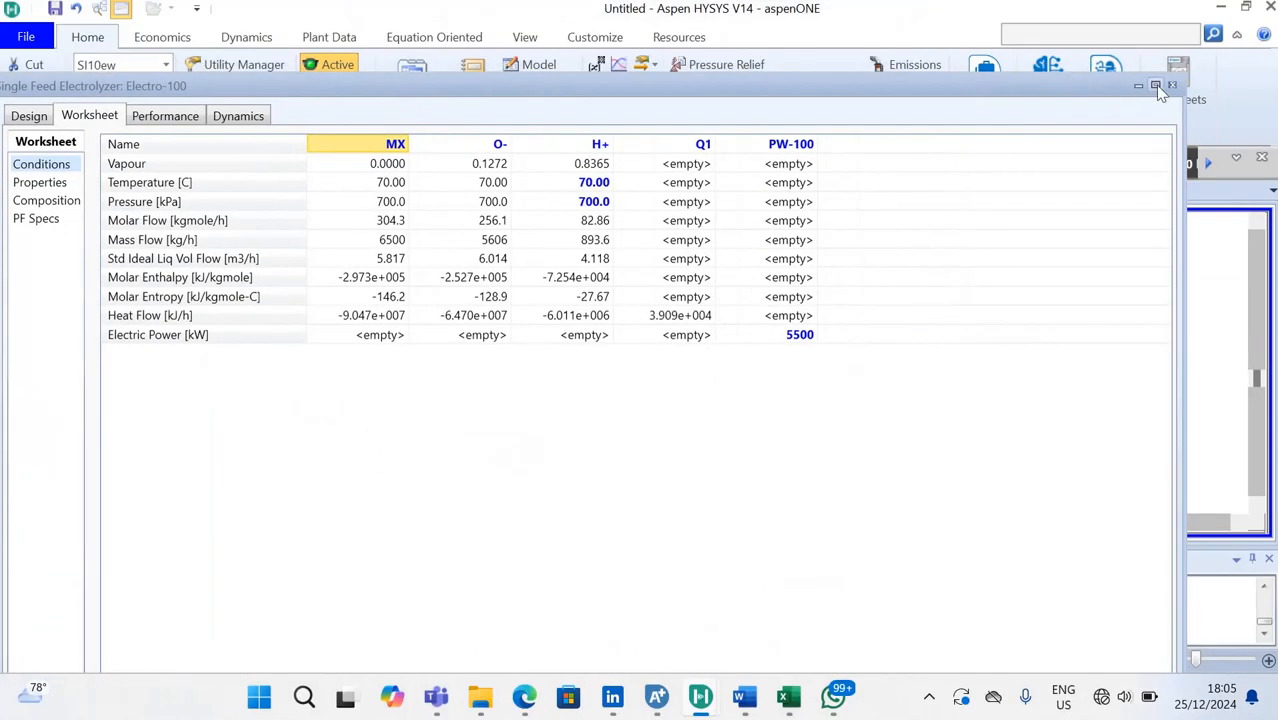
{"action": "left_click", "coordinate": [1155, 85]}
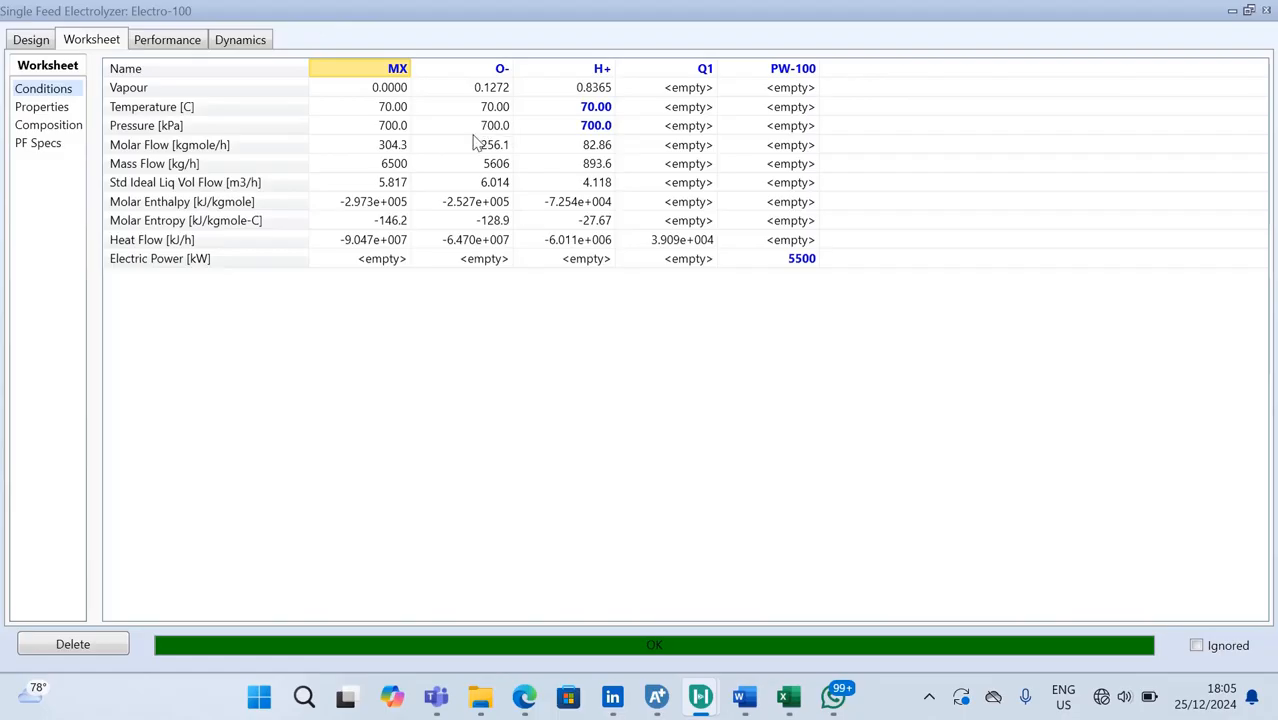
{"action": "mouse_move", "coordinate": [490, 143]}
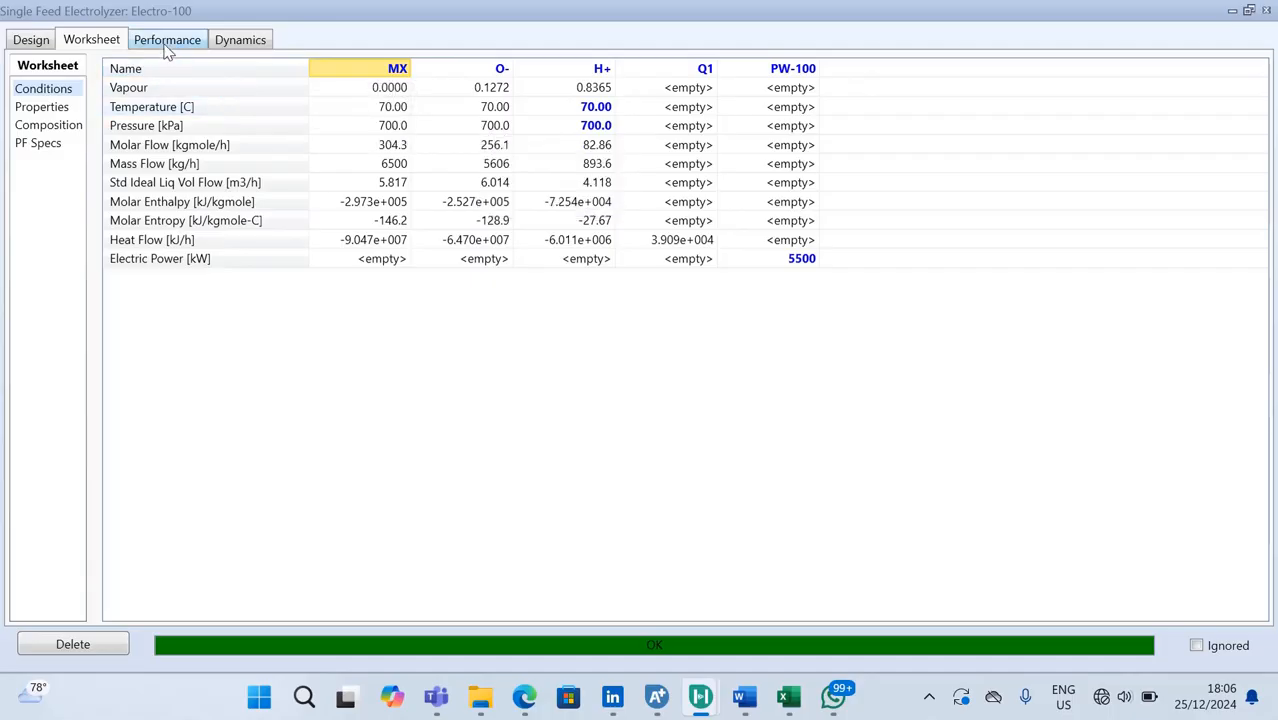
- Review Electro-100's stack parameters, stream compositions and performance summary, including the water mass consumption rate
{"action": "left_click", "coordinate": [33, 42]}
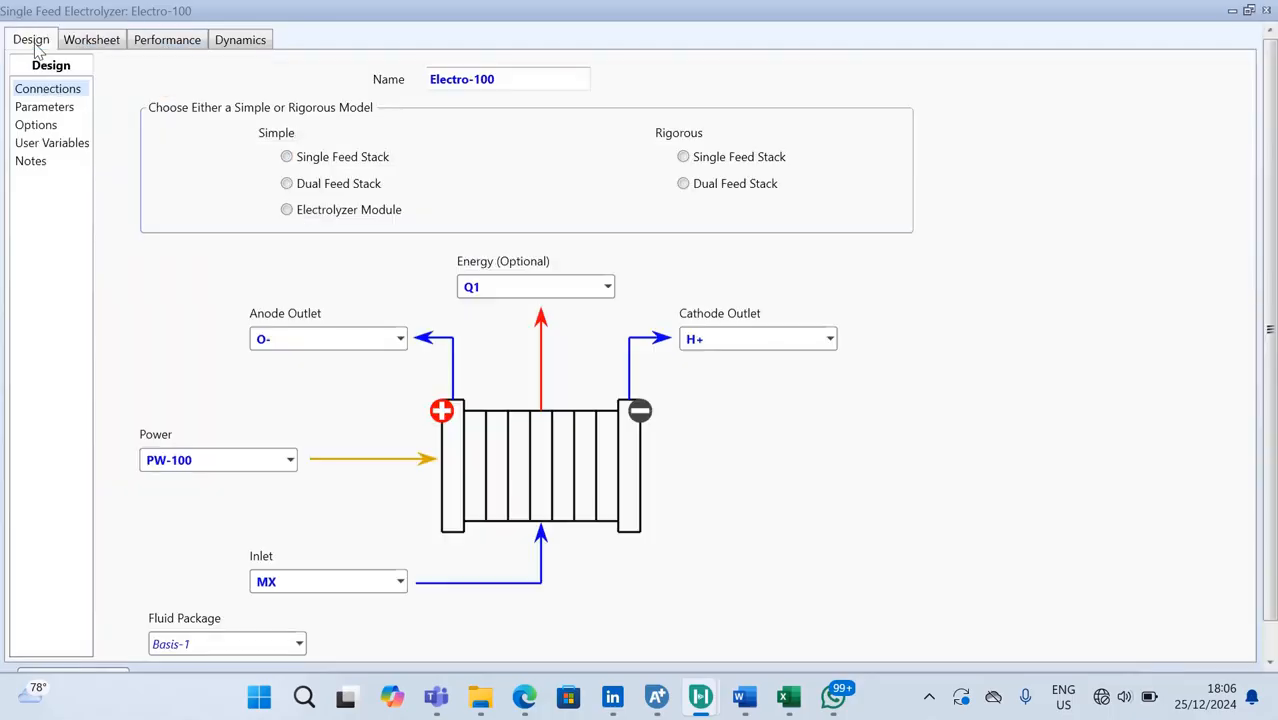
{"action": "left_click", "coordinate": [46, 108]}
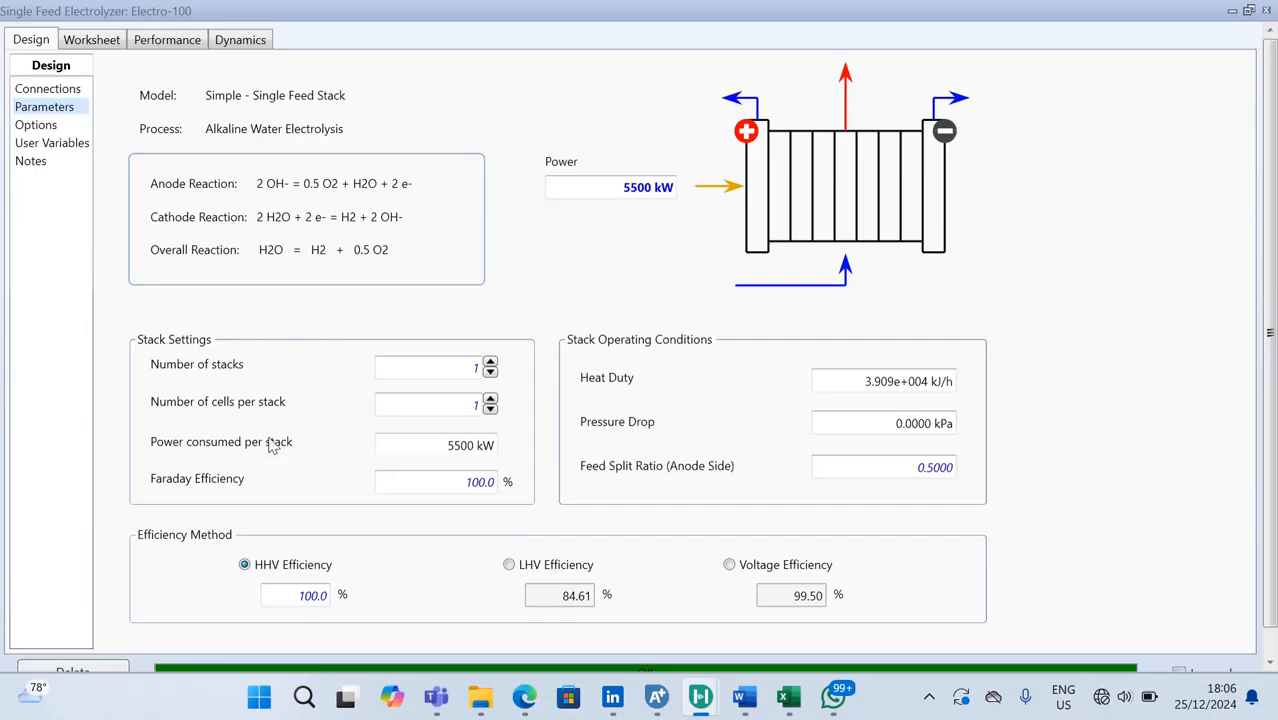
{"action": "left_click", "coordinate": [472, 365]}
{"action": "left_click", "coordinate": [92, 40]}
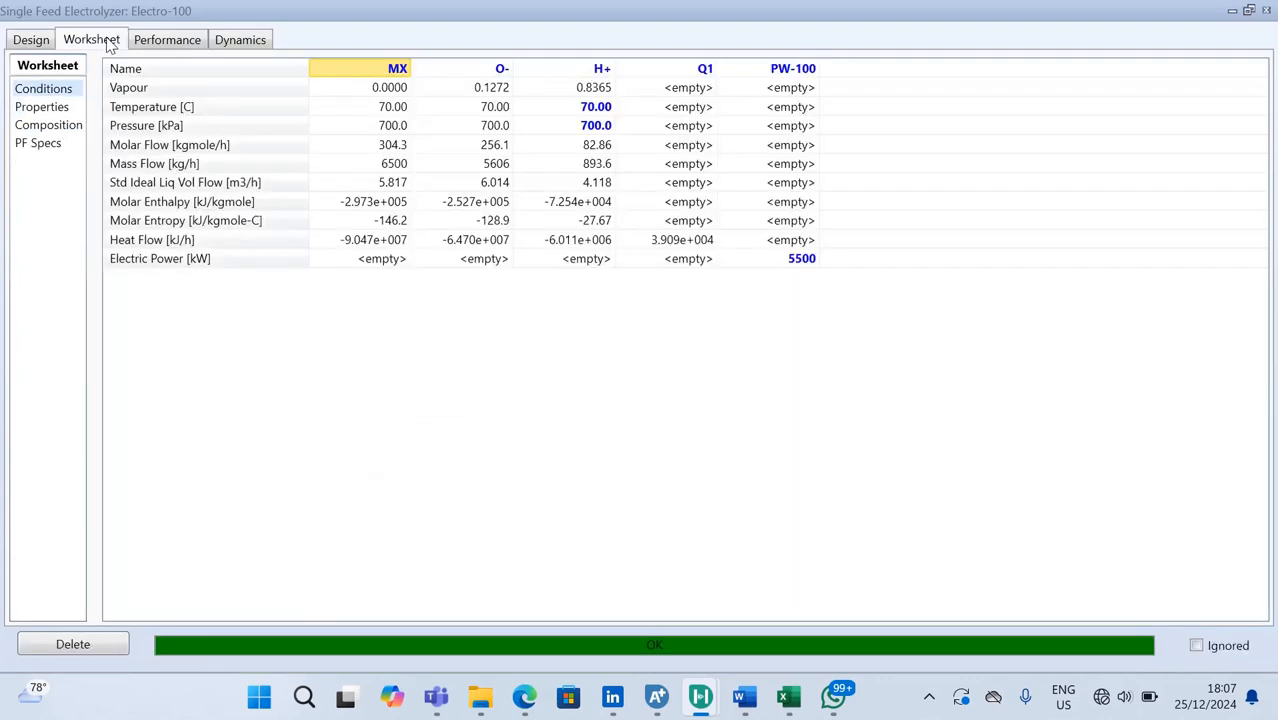
{"action": "left_click", "coordinate": [68, 127]}
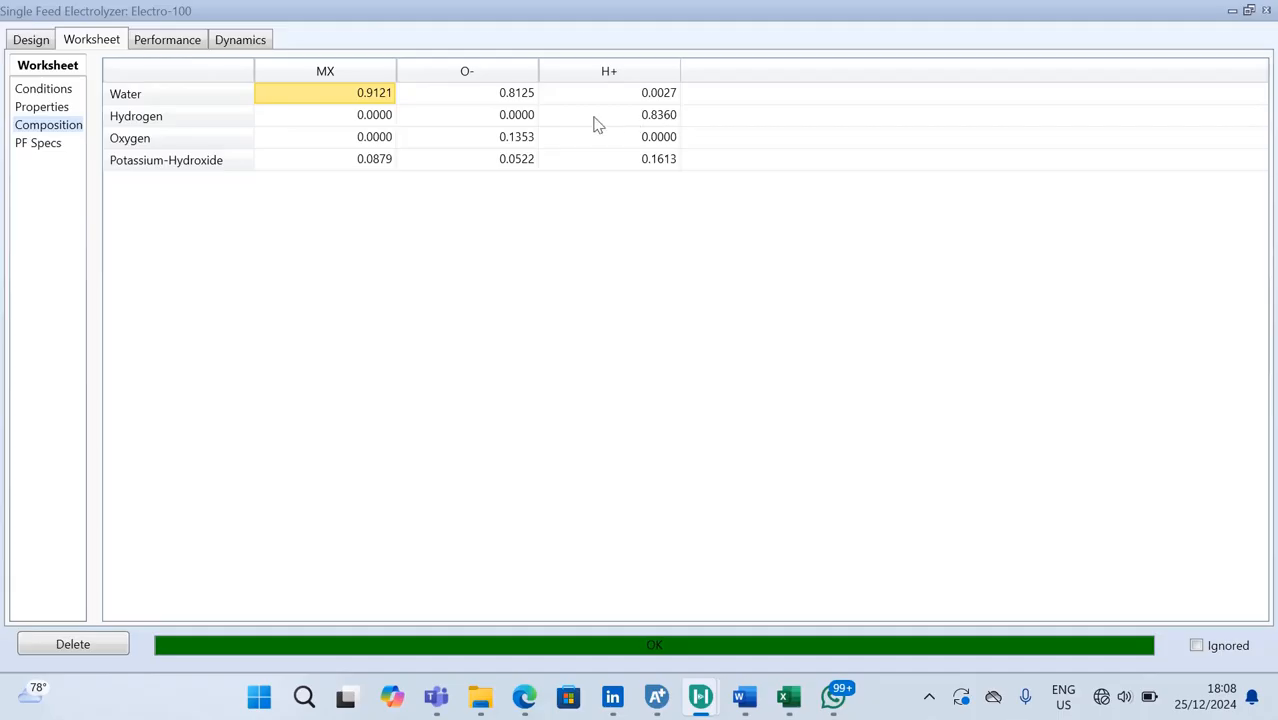
{"action": "left_click", "coordinate": [31, 42]}
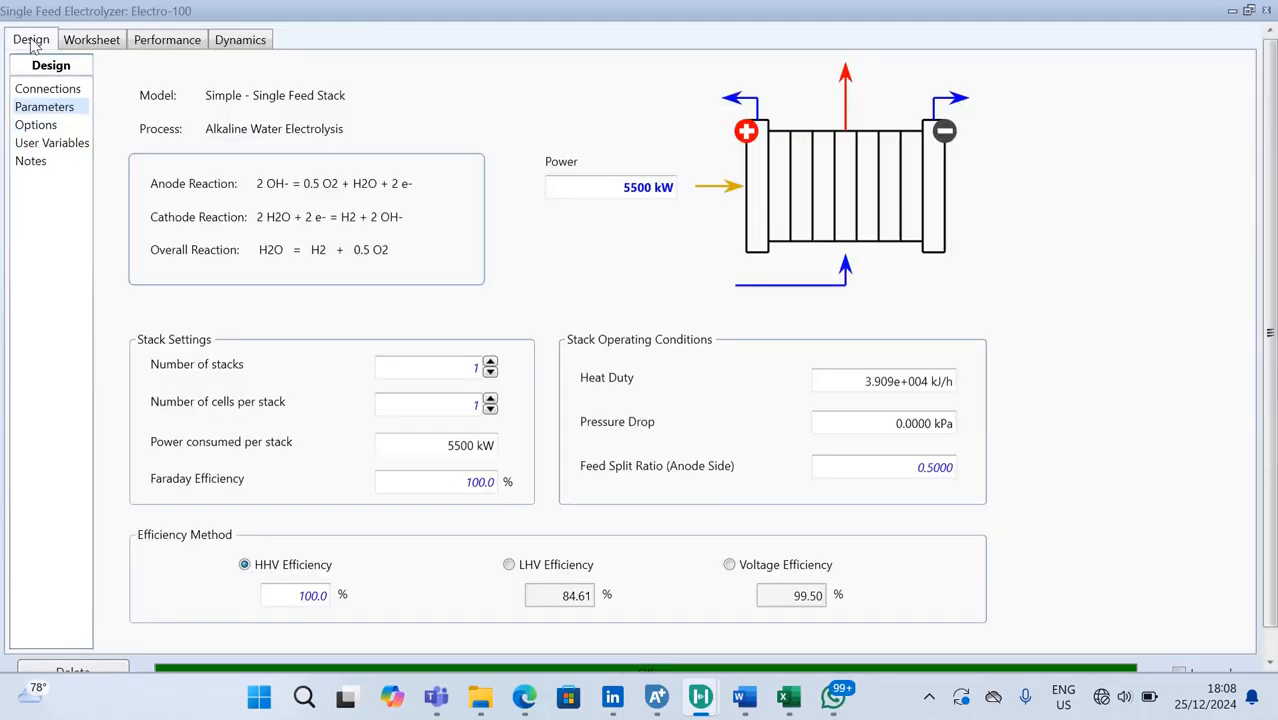
{"action": "left_click", "coordinate": [104, 46]}
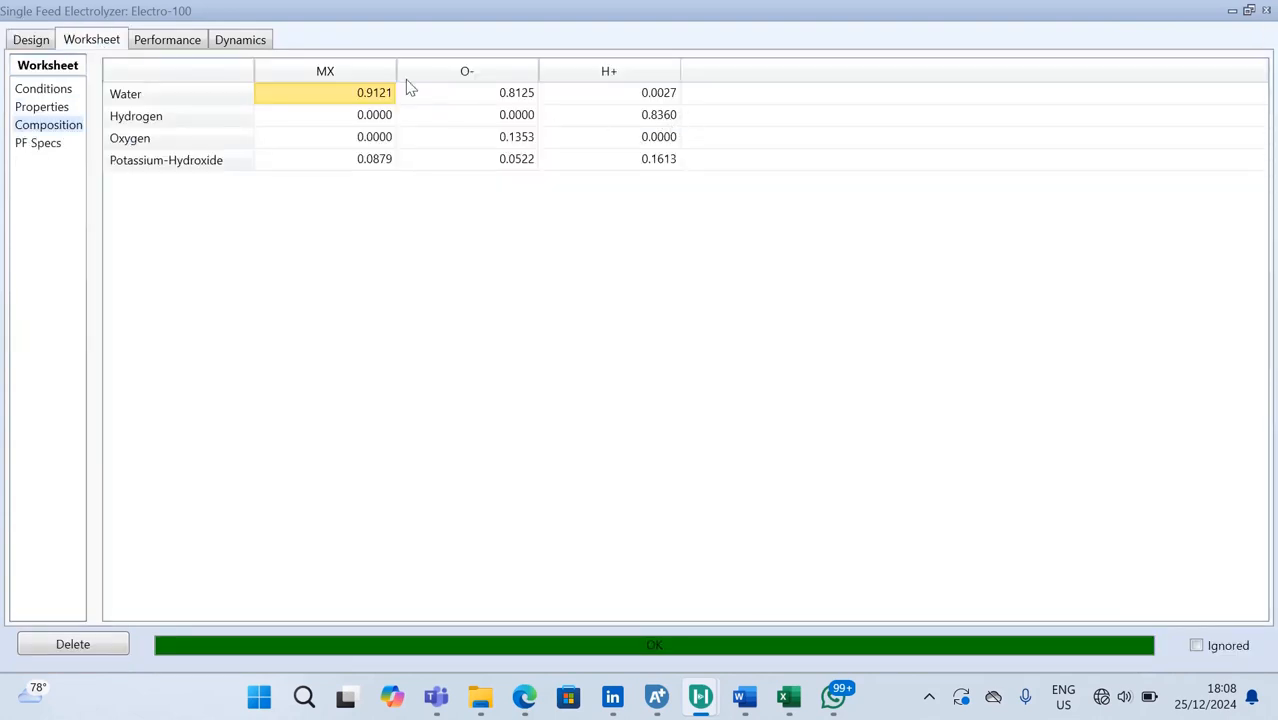
{"action": "left_click", "coordinate": [181, 47]}
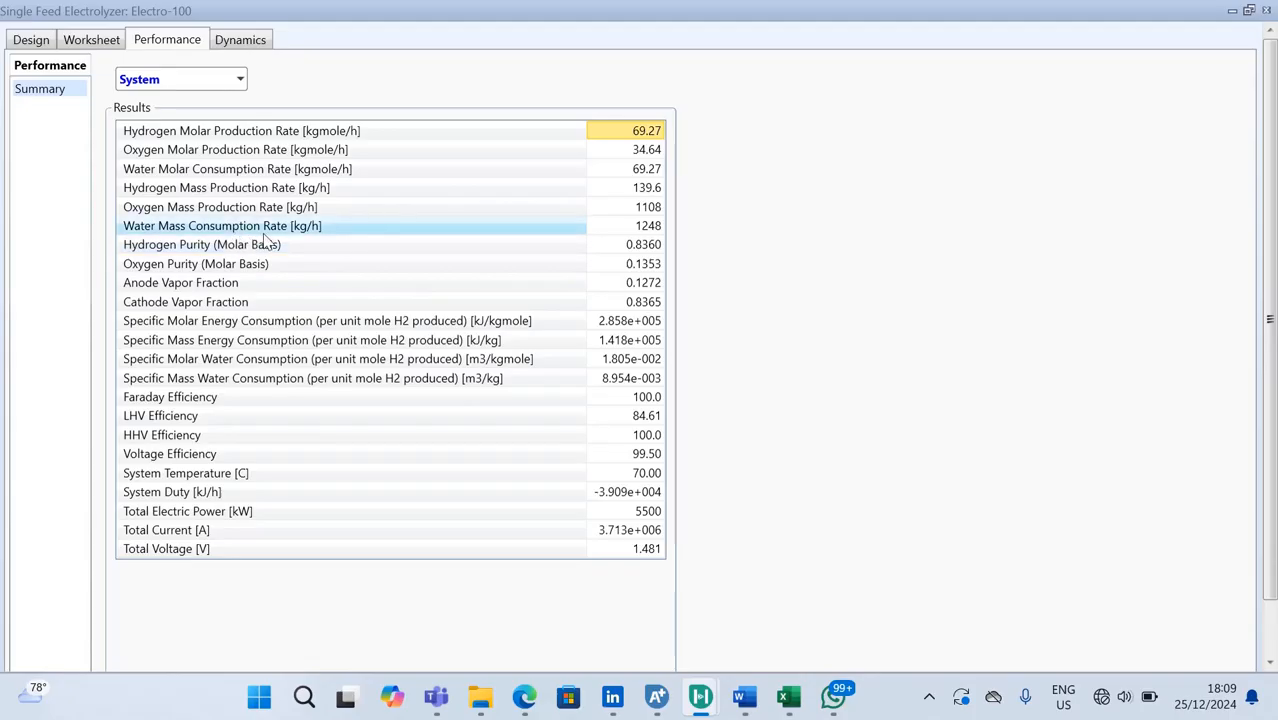
{"action": "mouse_move", "coordinate": [645, 237]}
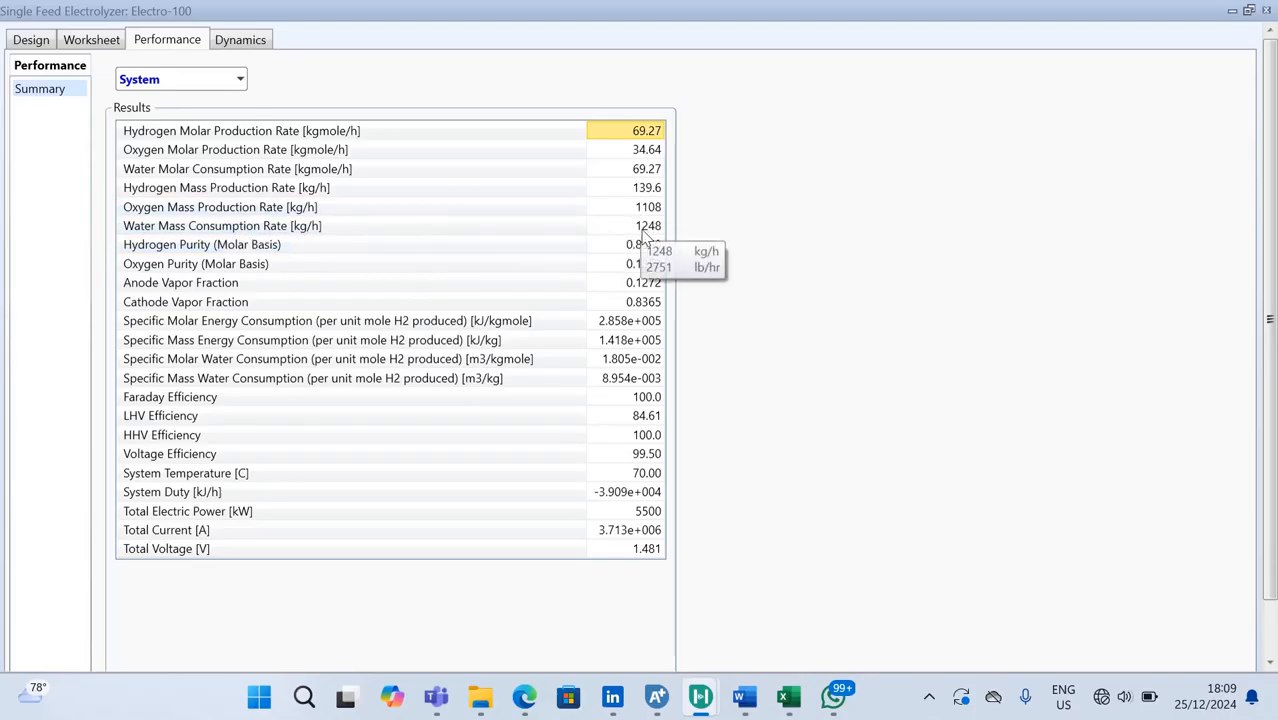
- Set the Faraday efficiency of Electro-100 to 85% in the stack settings and dismiss the notification
{"action": "left_click", "coordinate": [28, 39]}
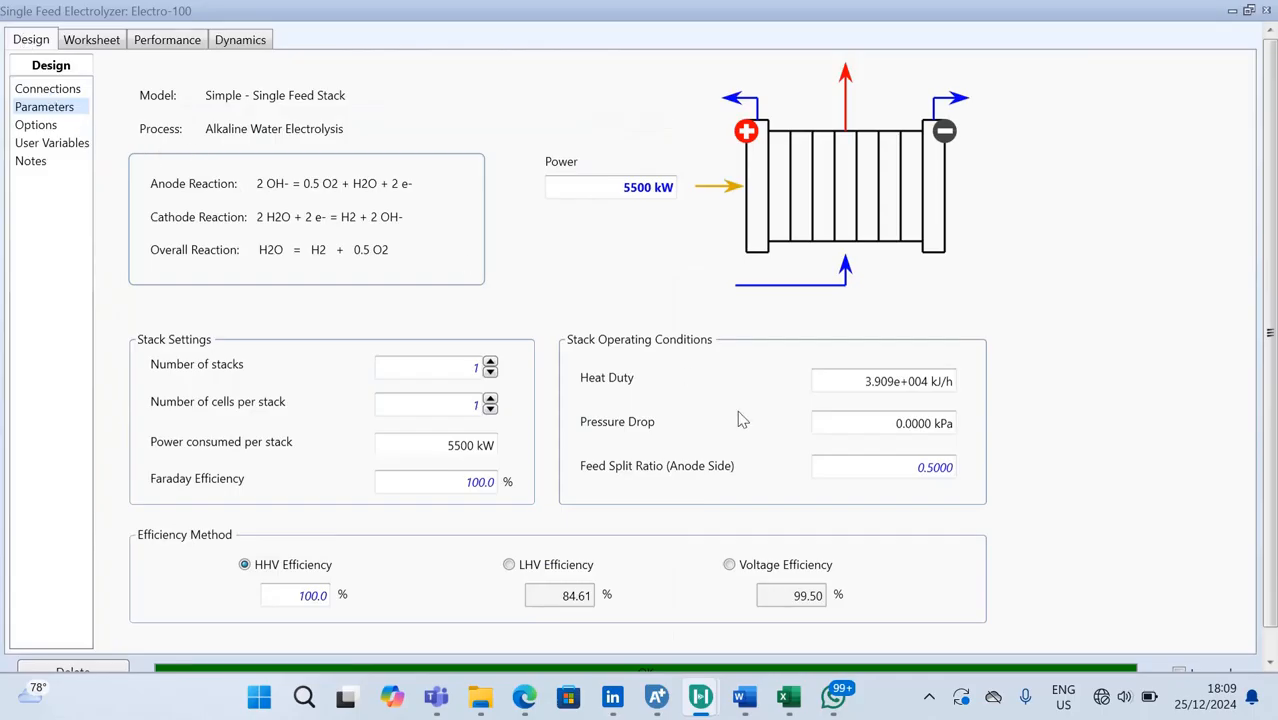
{"action": "left_click", "coordinate": [490, 483]}
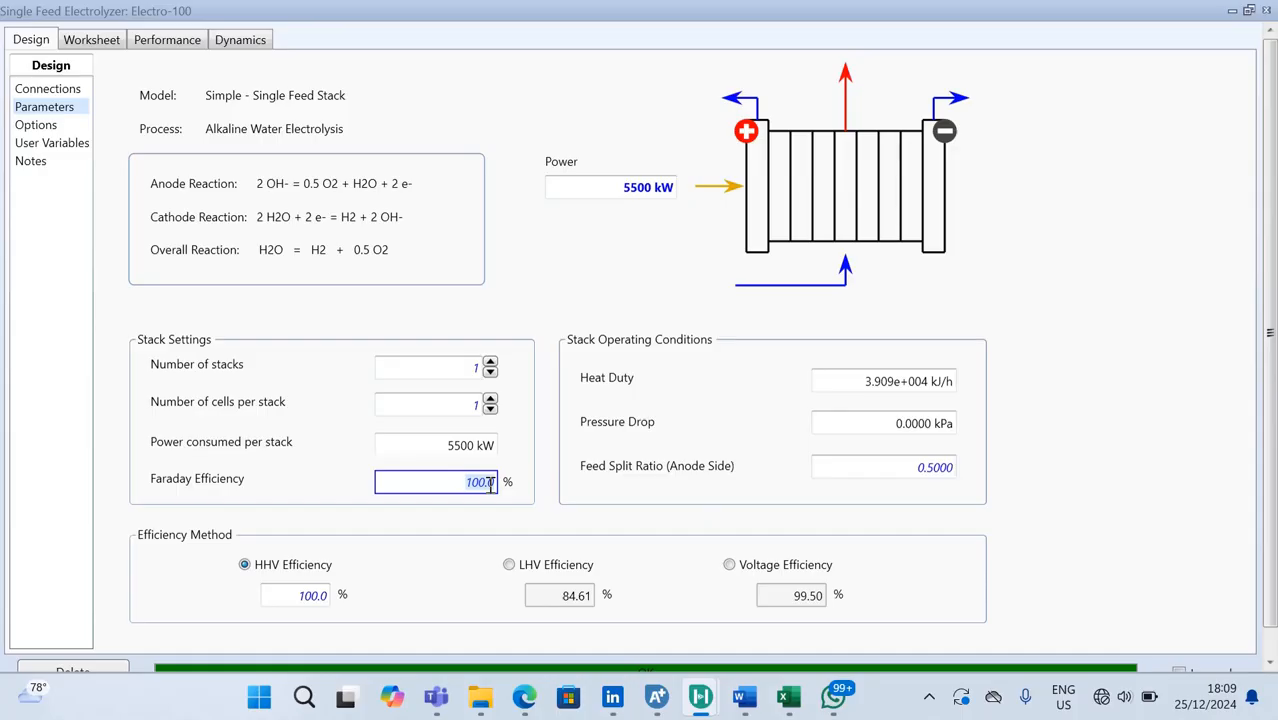
{"action": "type", "text": "9"}
{"action": "type", "text": "5"}
{"action": "key", "text": "Return"}
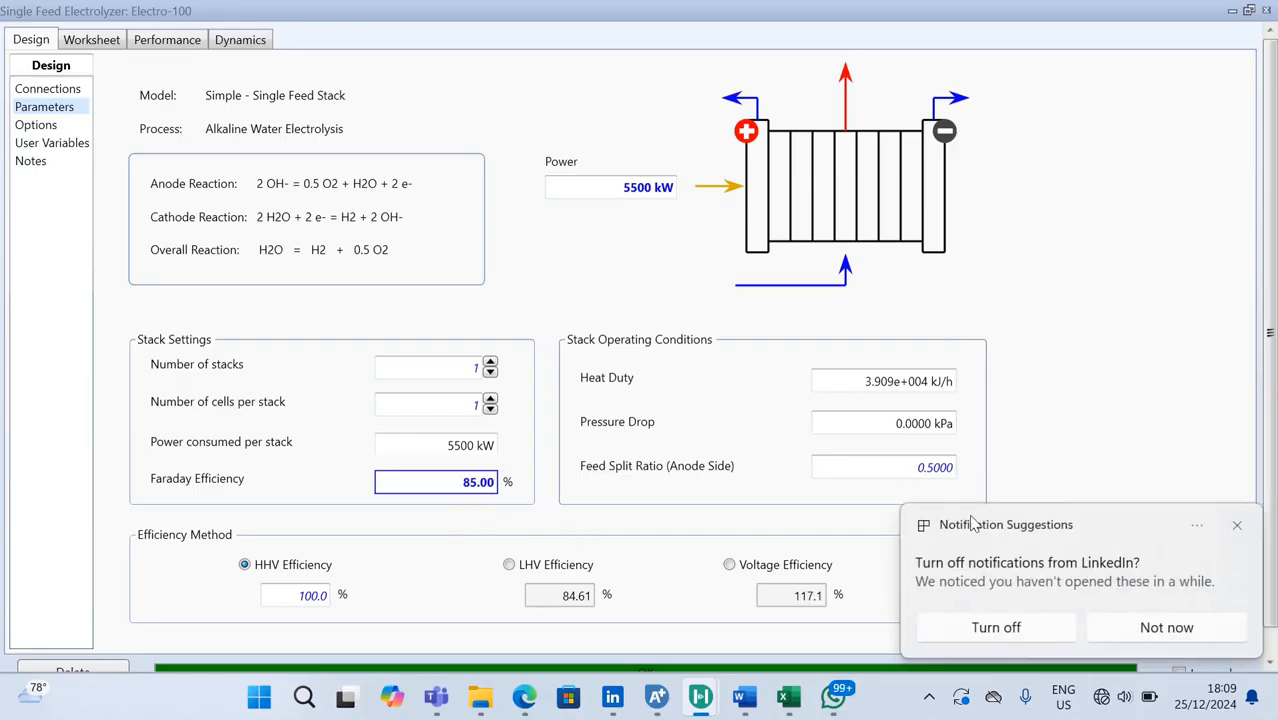
{"action": "left_click", "coordinate": [1235, 528]}
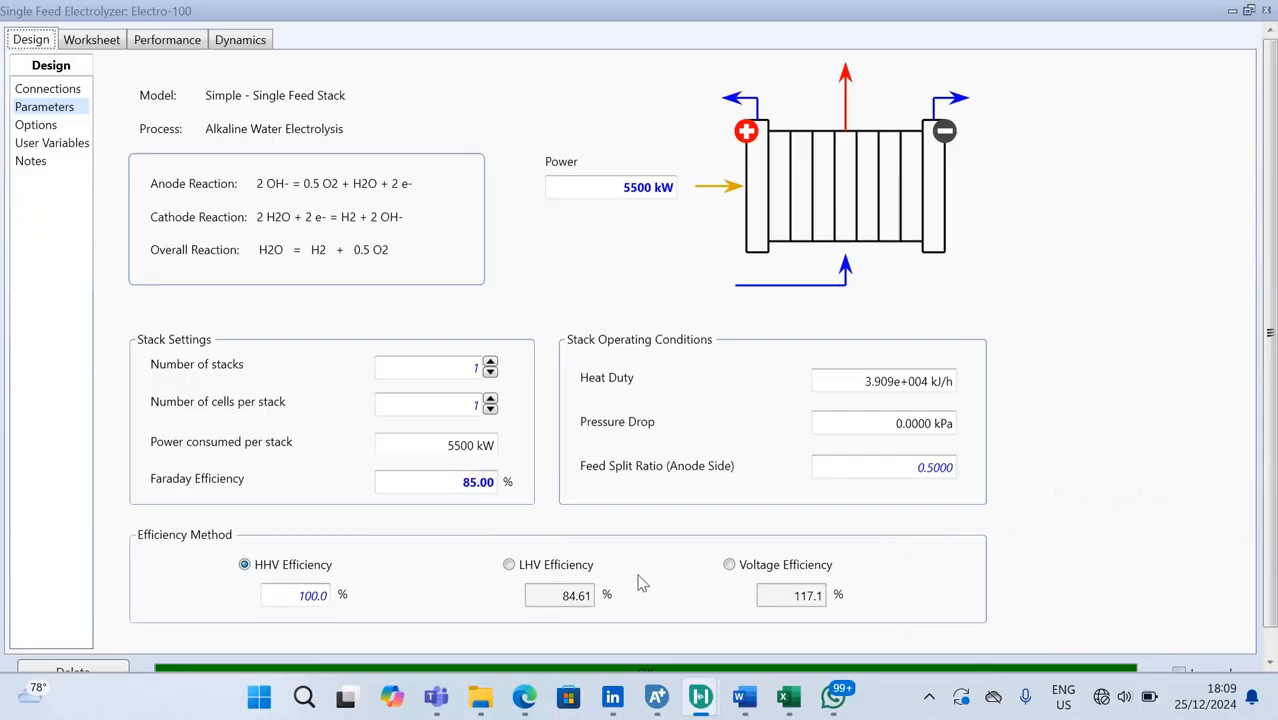
- Switch the efficiency method to Voltage Efficiency and set it to 99%
{"action": "left_click", "coordinate": [730, 566]}
{"action": "left_click", "coordinate": [819, 596]}
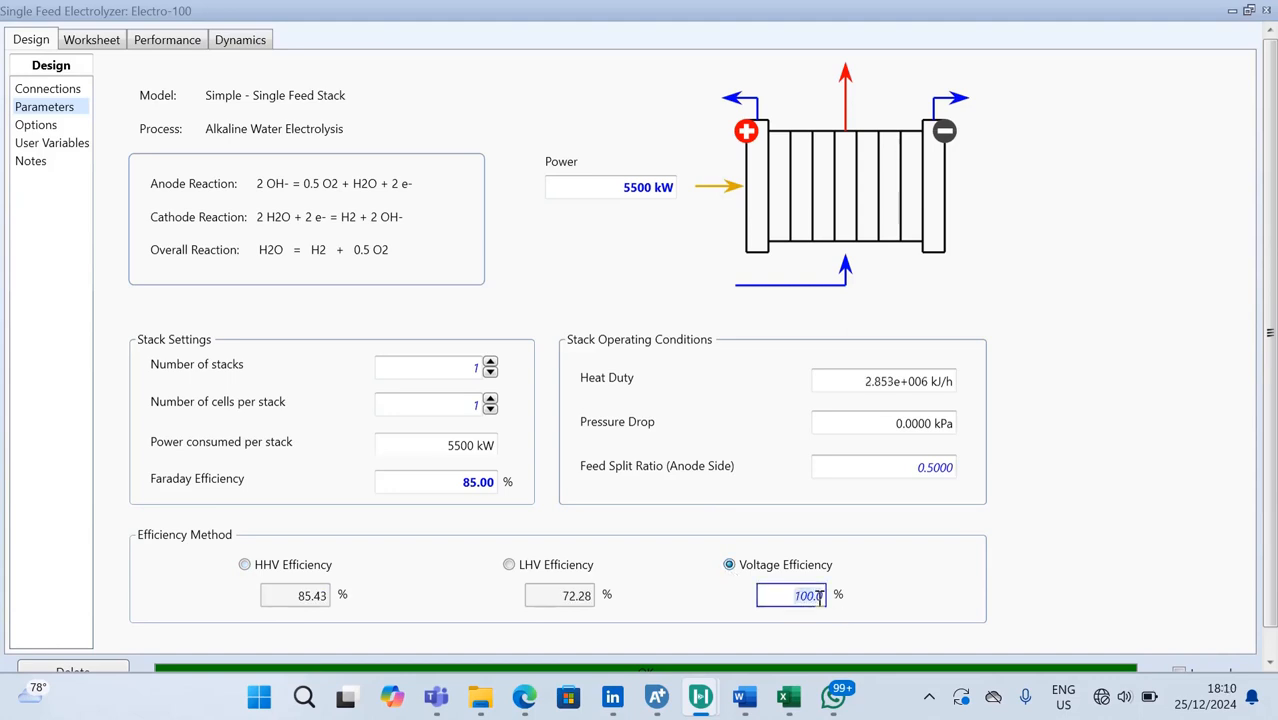
{"action": "type", "text": "999"}
{"action": "key", "text": "Return"}
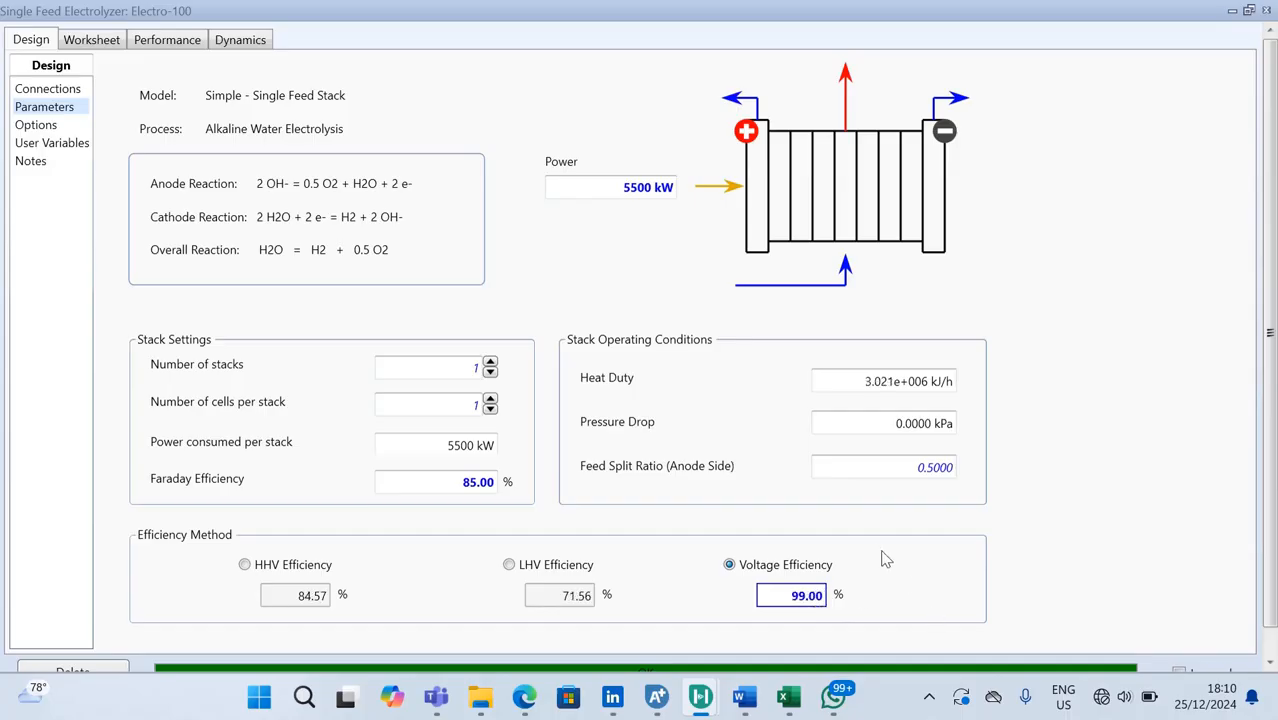
- Examine Electro-100's recalculated performance results against its stack parameters and close the electrolyzer window
{"action": "left_click", "coordinate": [172, 46]}
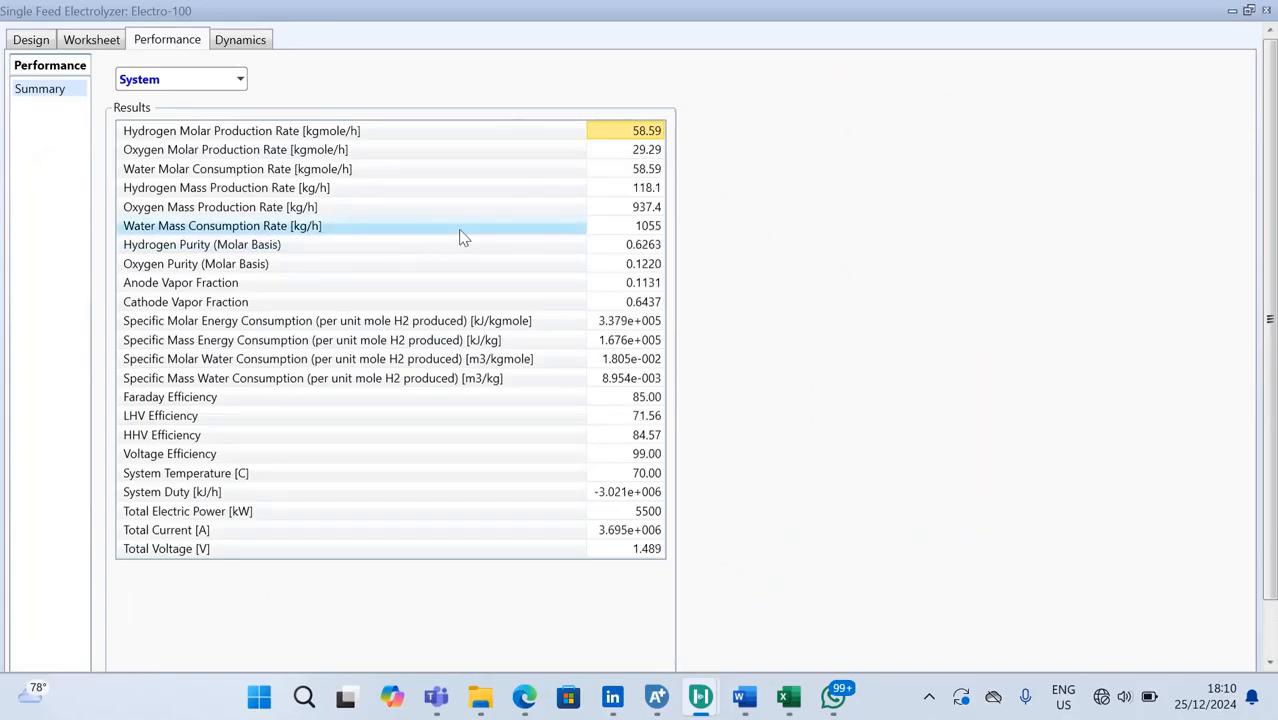
{"action": "mouse_move", "coordinate": [643, 235]}
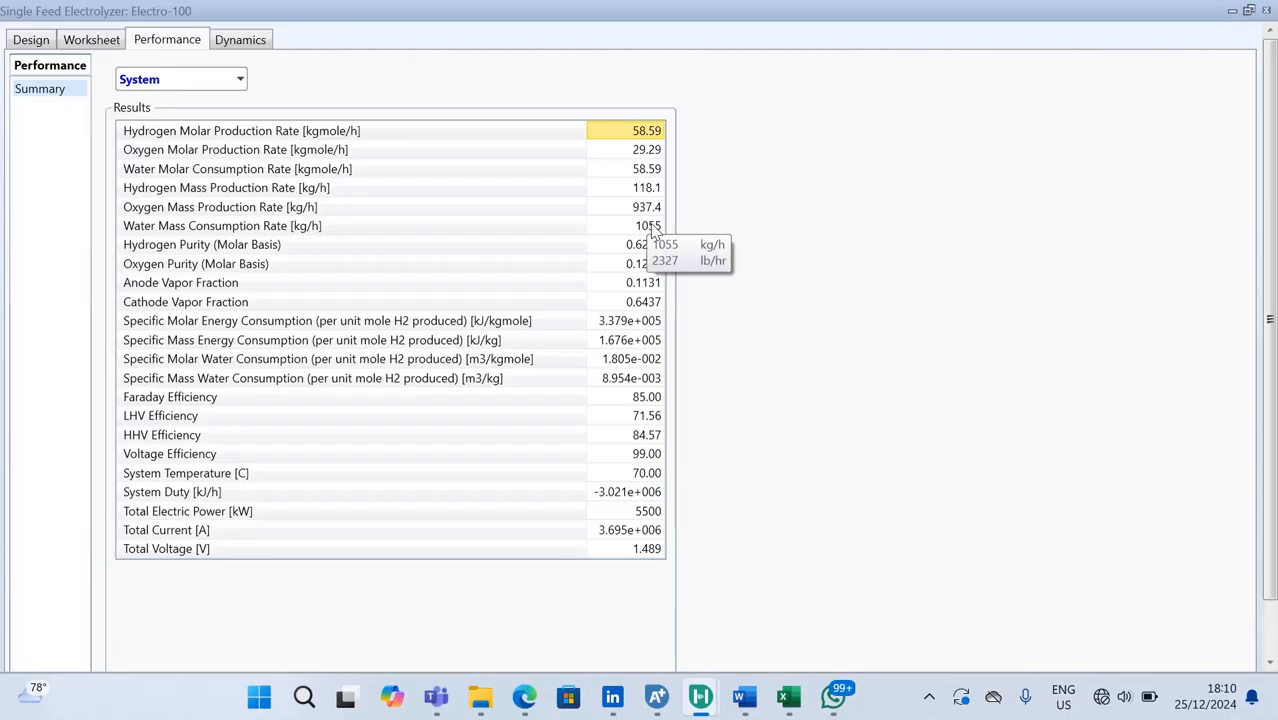
{"action": "left_click", "coordinate": [528, 266]}
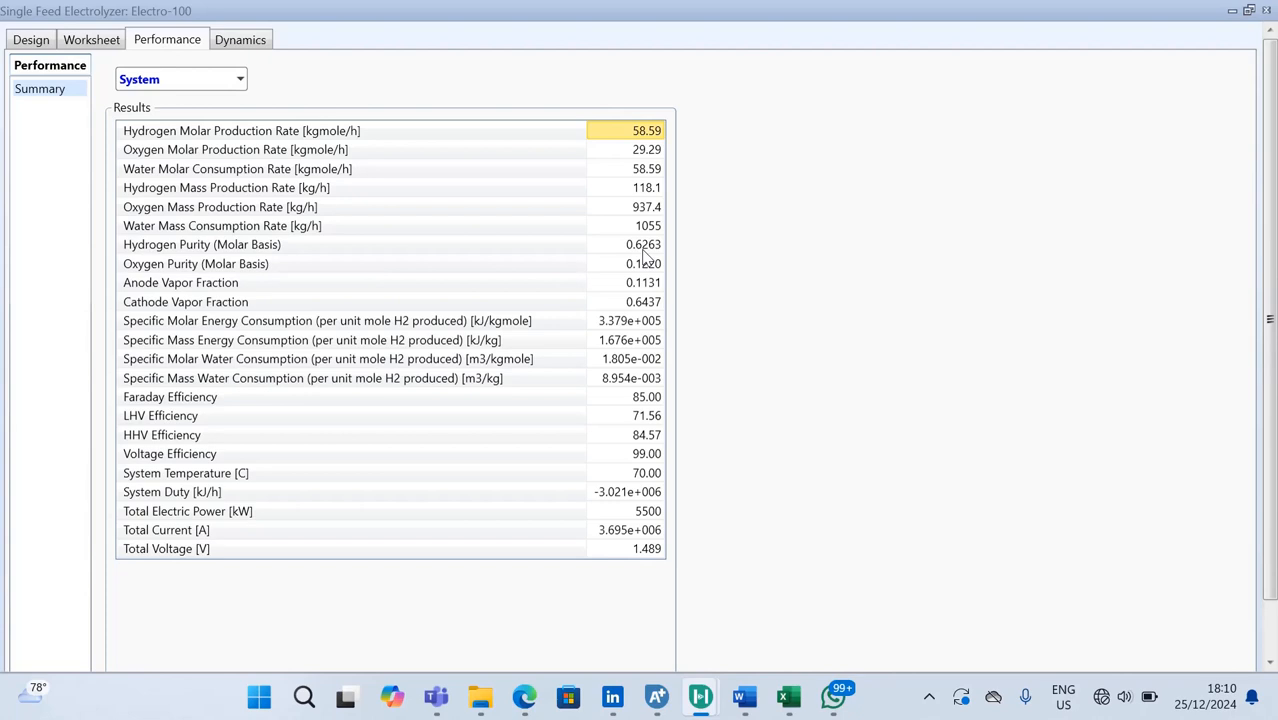
{"action": "left_click", "coordinate": [40, 39]}
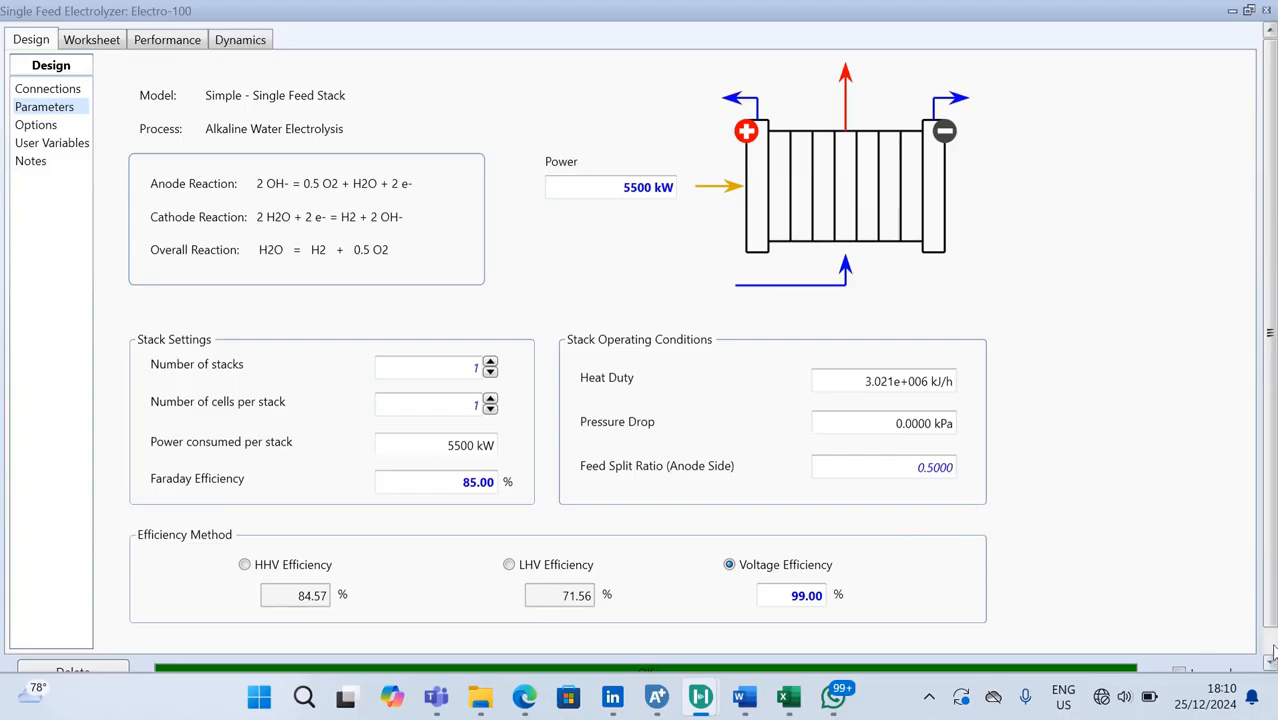
{"action": "scroll", "coordinate": [1273, 651], "scroll_direction": "down", "scroll_amount": 1}
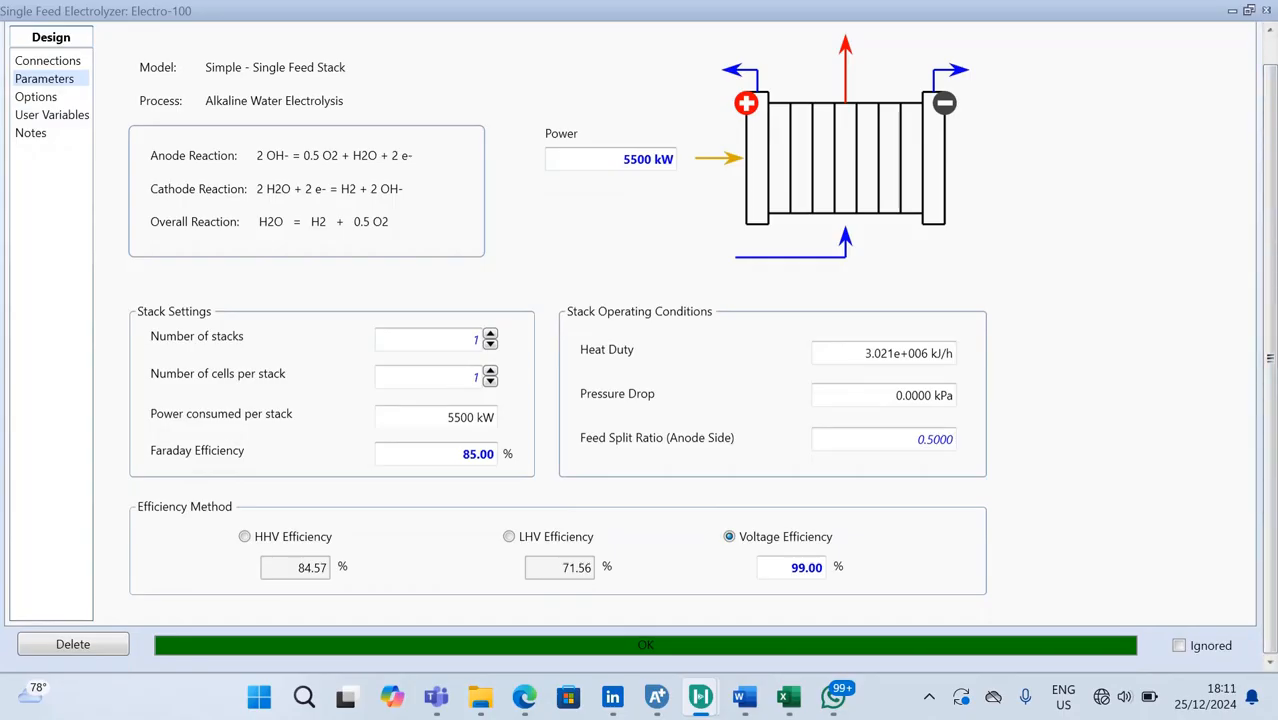
{"action": "scroll", "coordinate": [1269, 76], "scroll_direction": "up", "scroll_amount": 1}
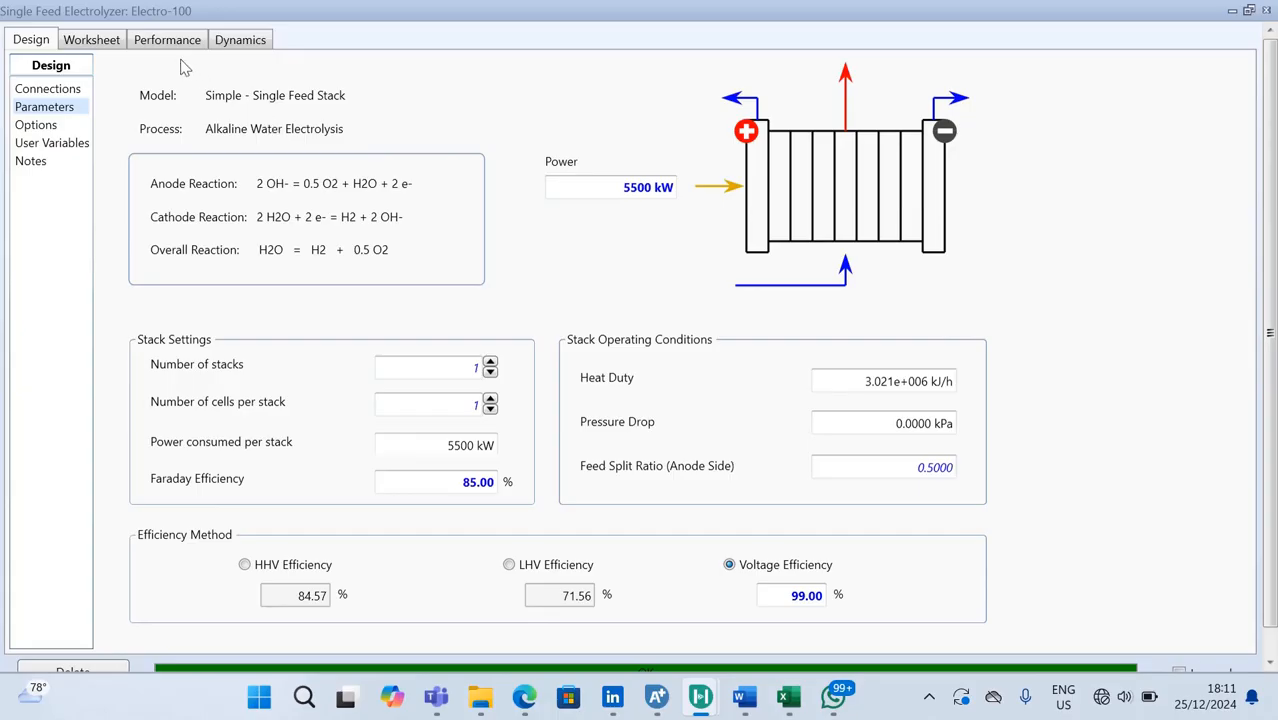
{"action": "left_click", "coordinate": [110, 42]}
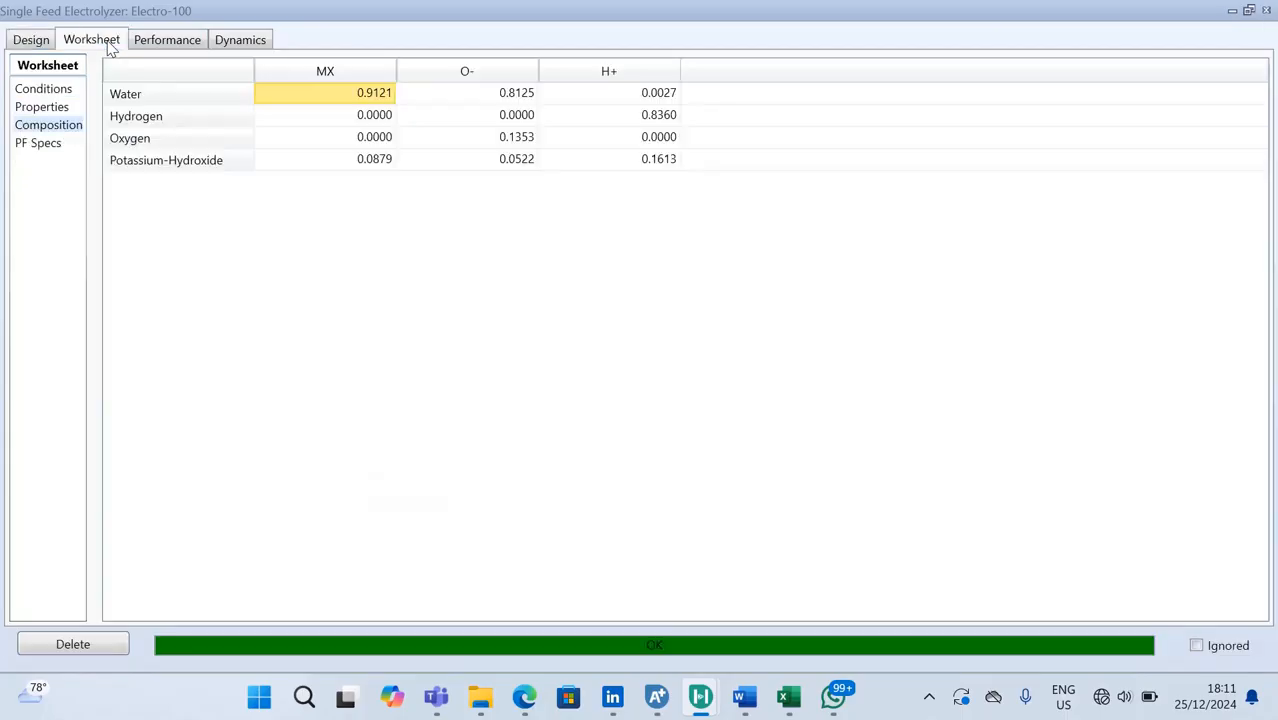
{"action": "left_click", "coordinate": [186, 44]}
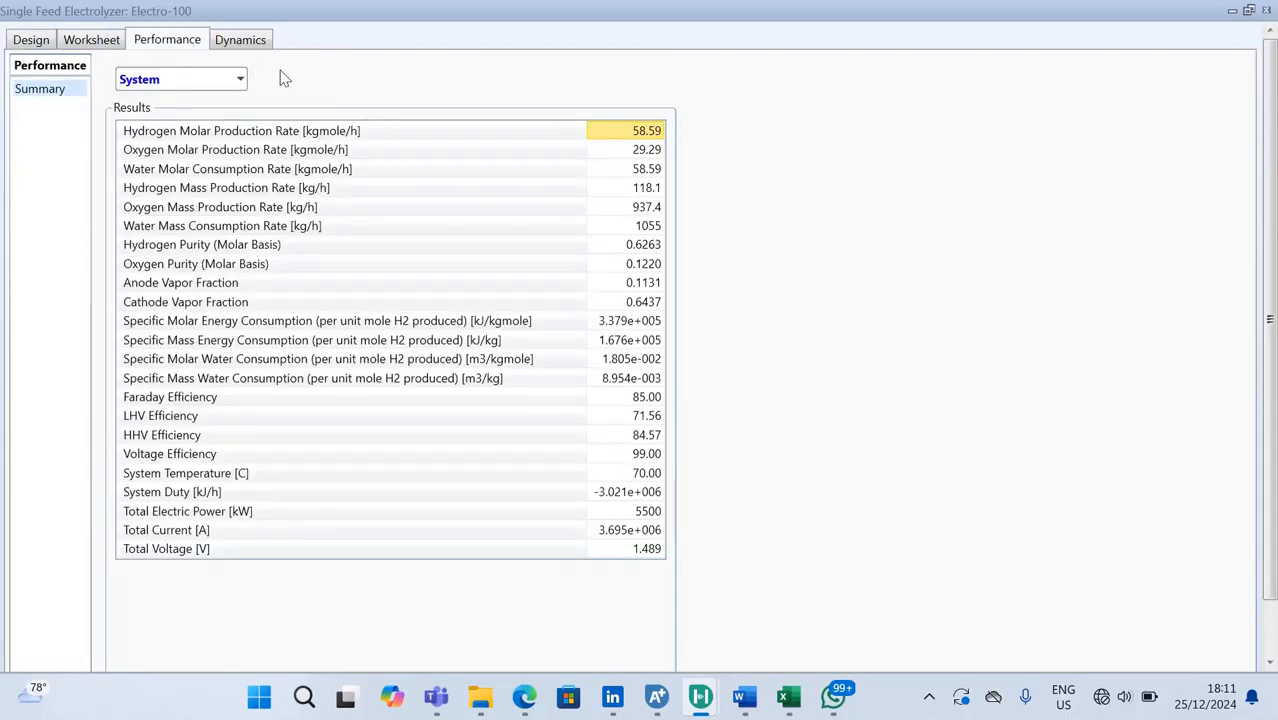
{"action": "left_click", "coordinate": [1270, 9]}
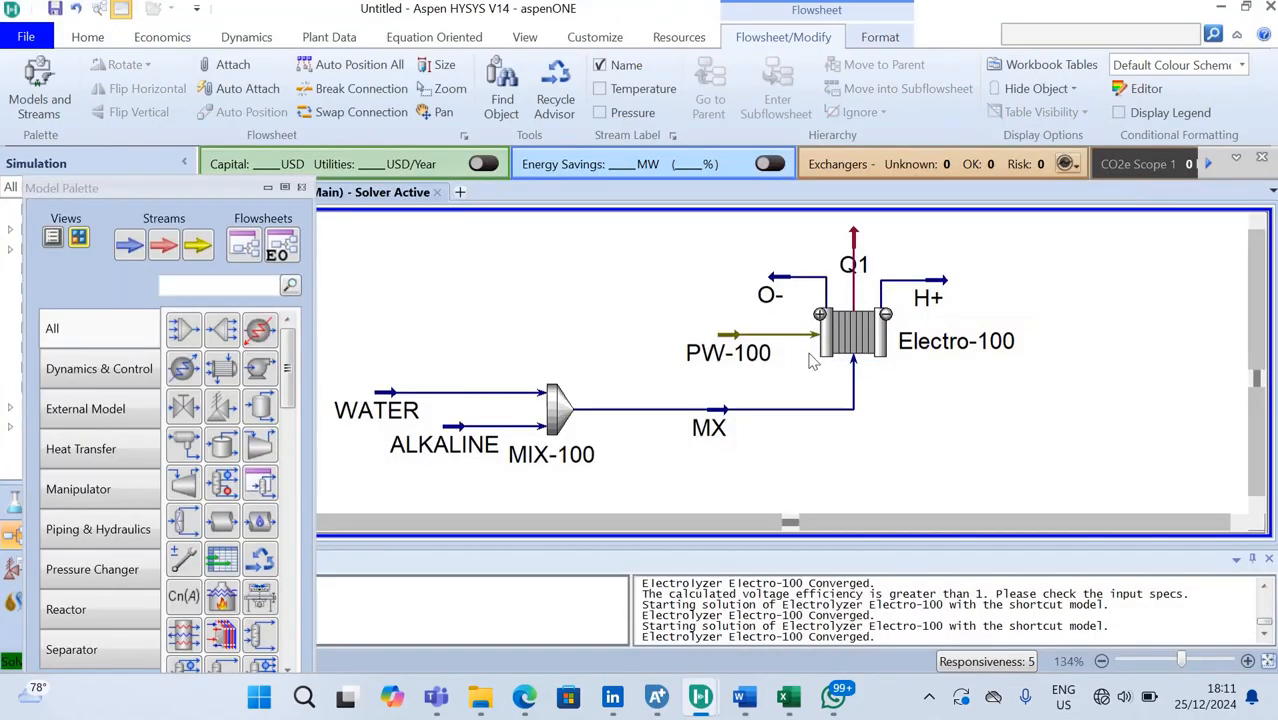
{"action": "double_click", "coordinate": [745, 348]}
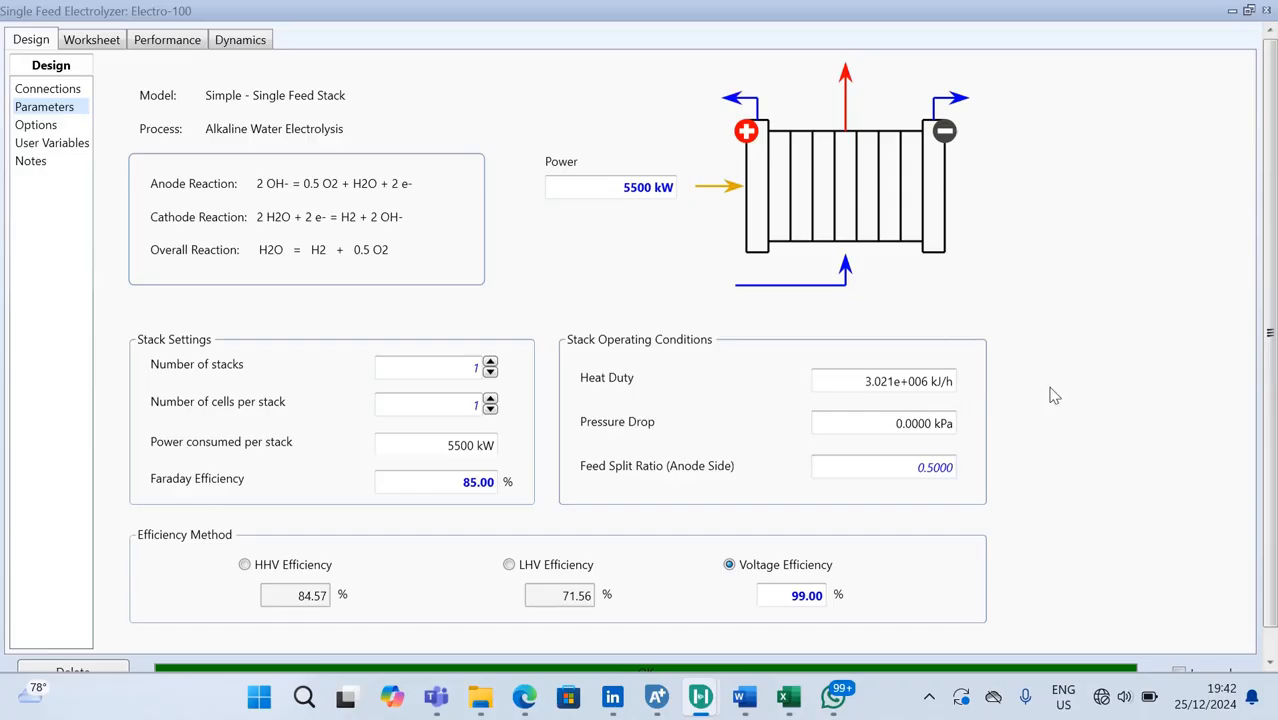
{"action": "left_click", "coordinate": [1266, 11]}
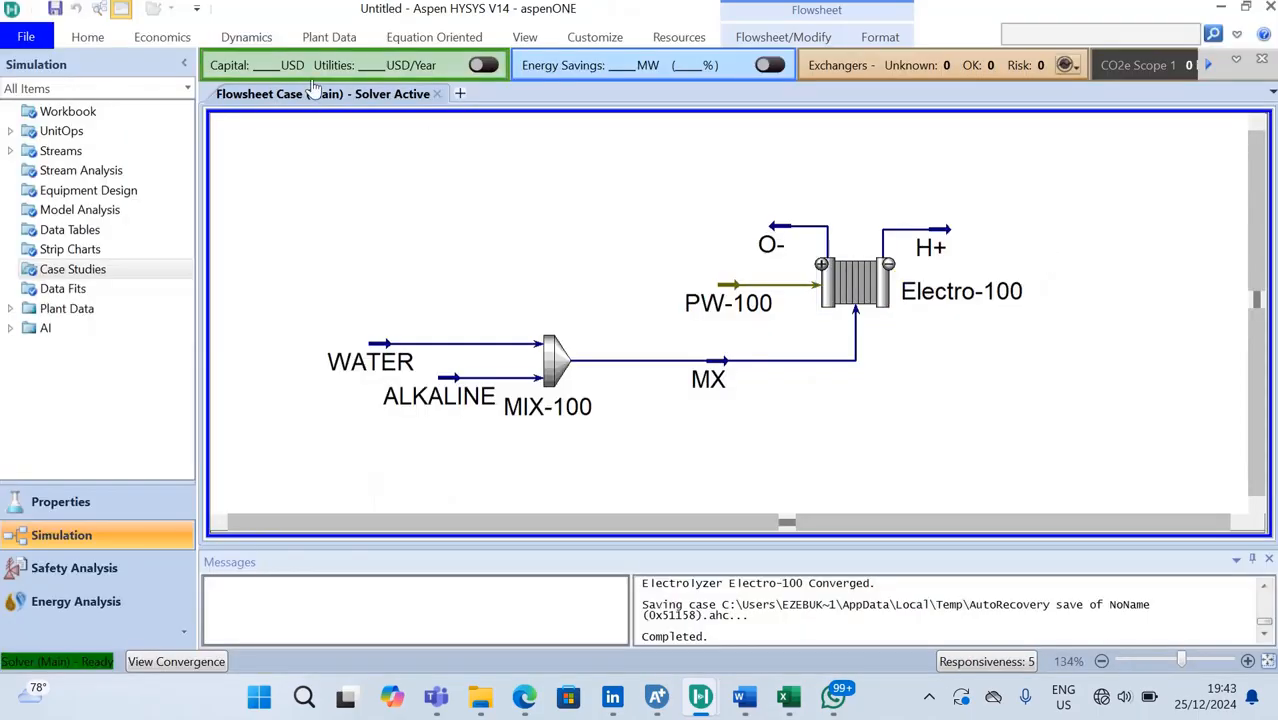
- Open the case studies list and add a new case study
{"action": "left_click", "coordinate": [88, 40]}
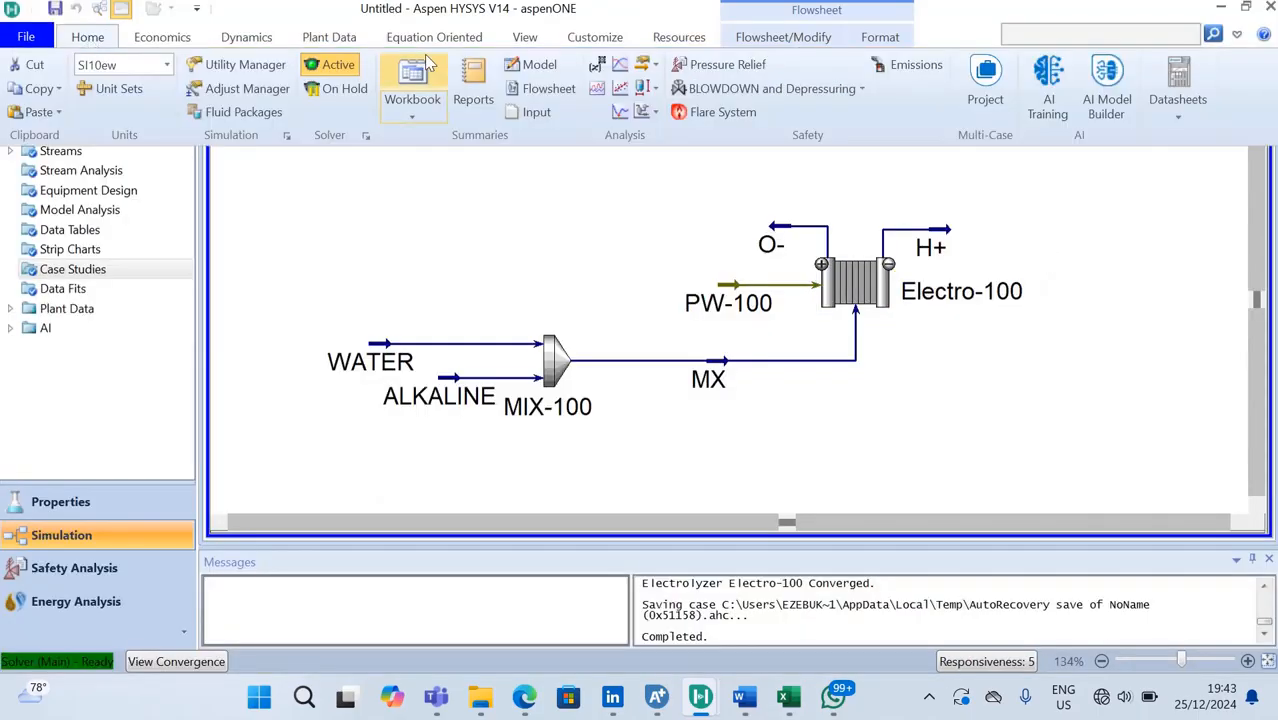
{"action": "left_click", "coordinate": [620, 65]}
{"action": "left_click", "coordinate": [694, 238]}
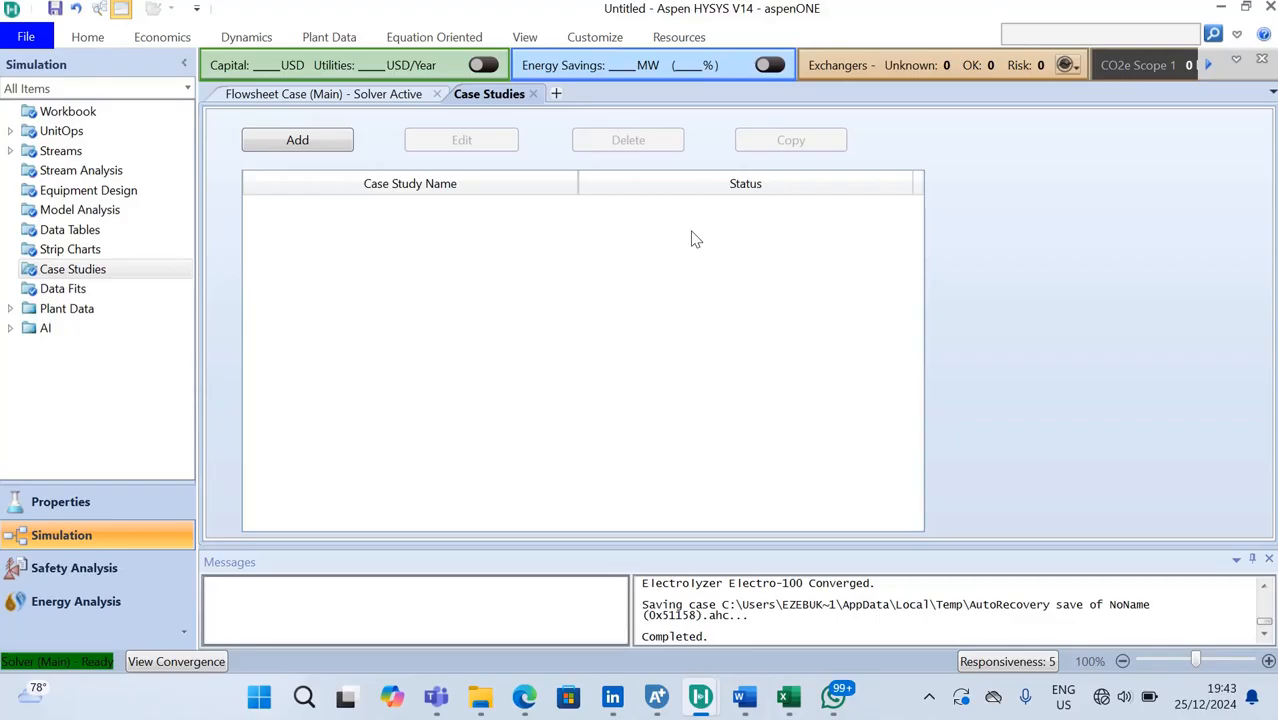
{"action": "left_click", "coordinate": [309, 148]}
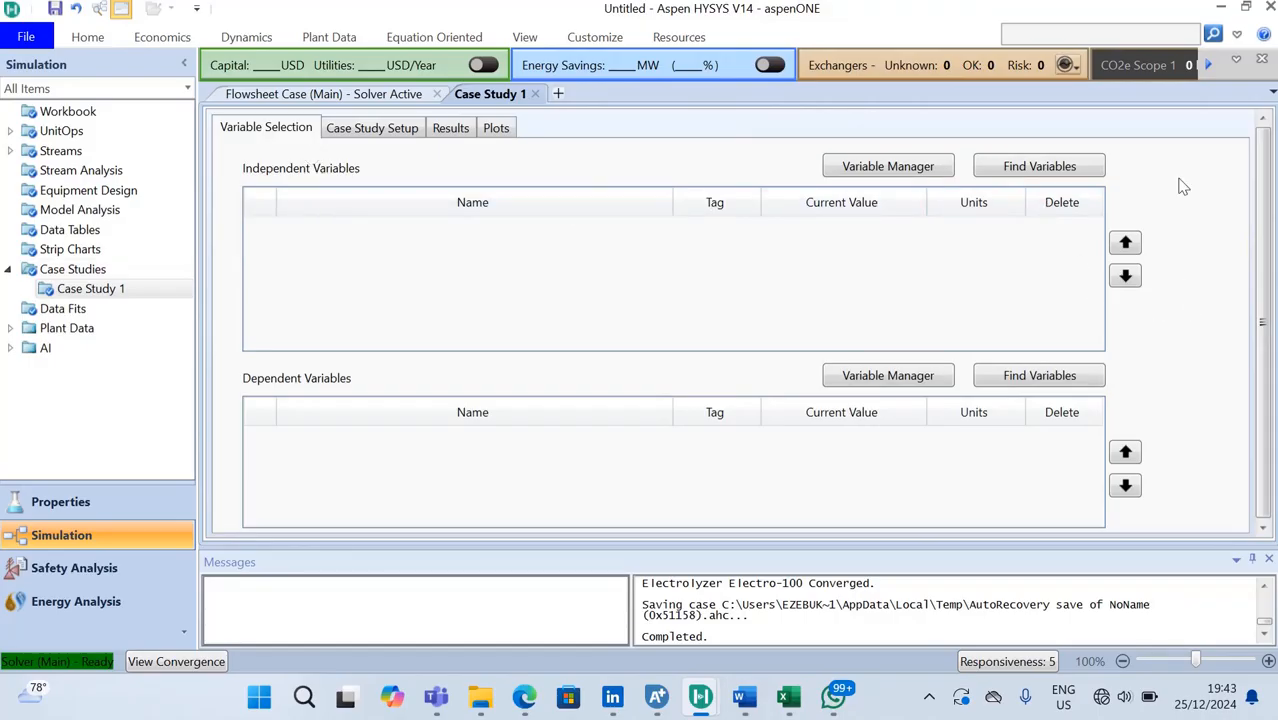
- Select Electro-100's Faraday Efficiency, Voltage Efficiency and Total Electric Power as independent variables for Case Study 1
{"action": "left_click", "coordinate": [1065, 168]}
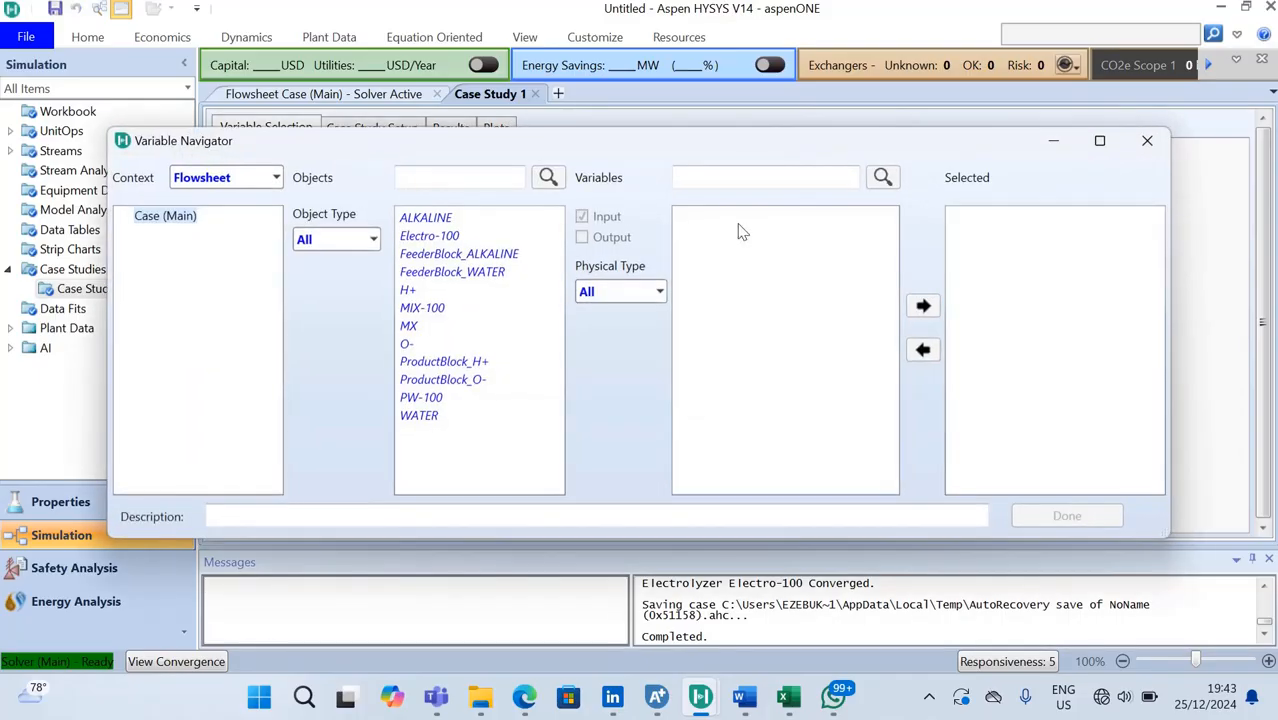
{"action": "left_click", "coordinate": [447, 240]}
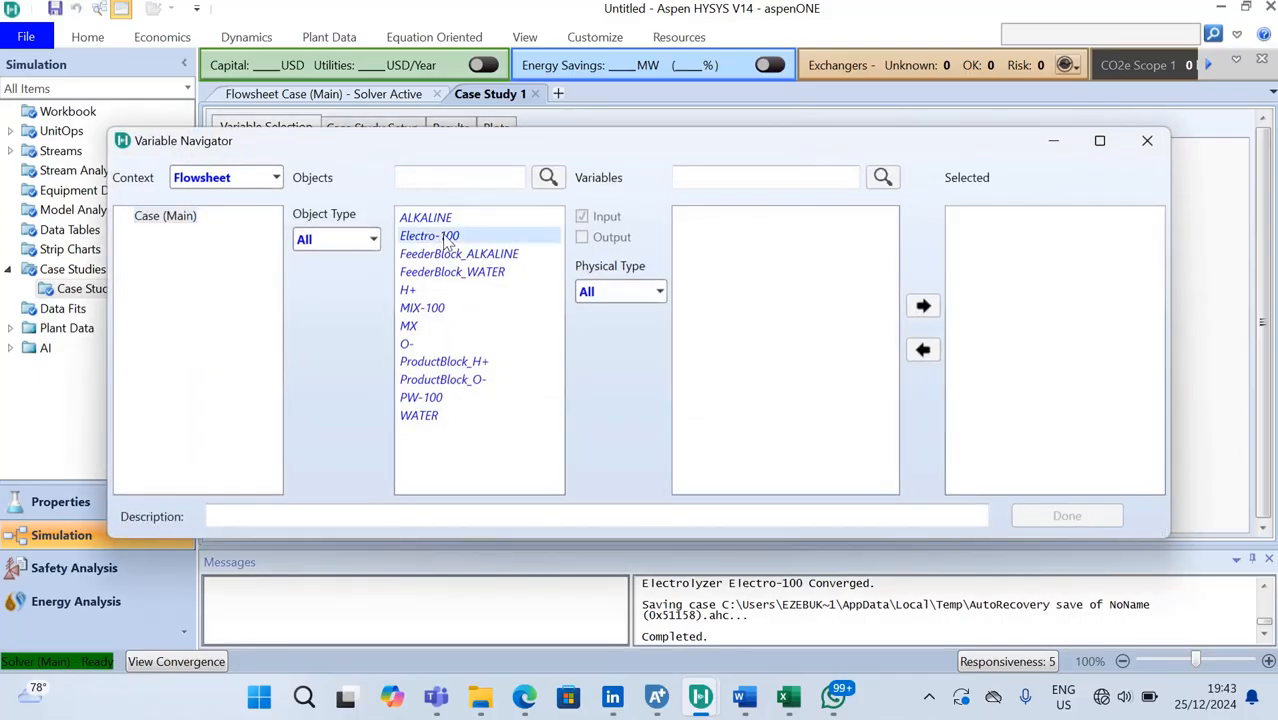
{"action": "left_click", "coordinate": [762, 215]}
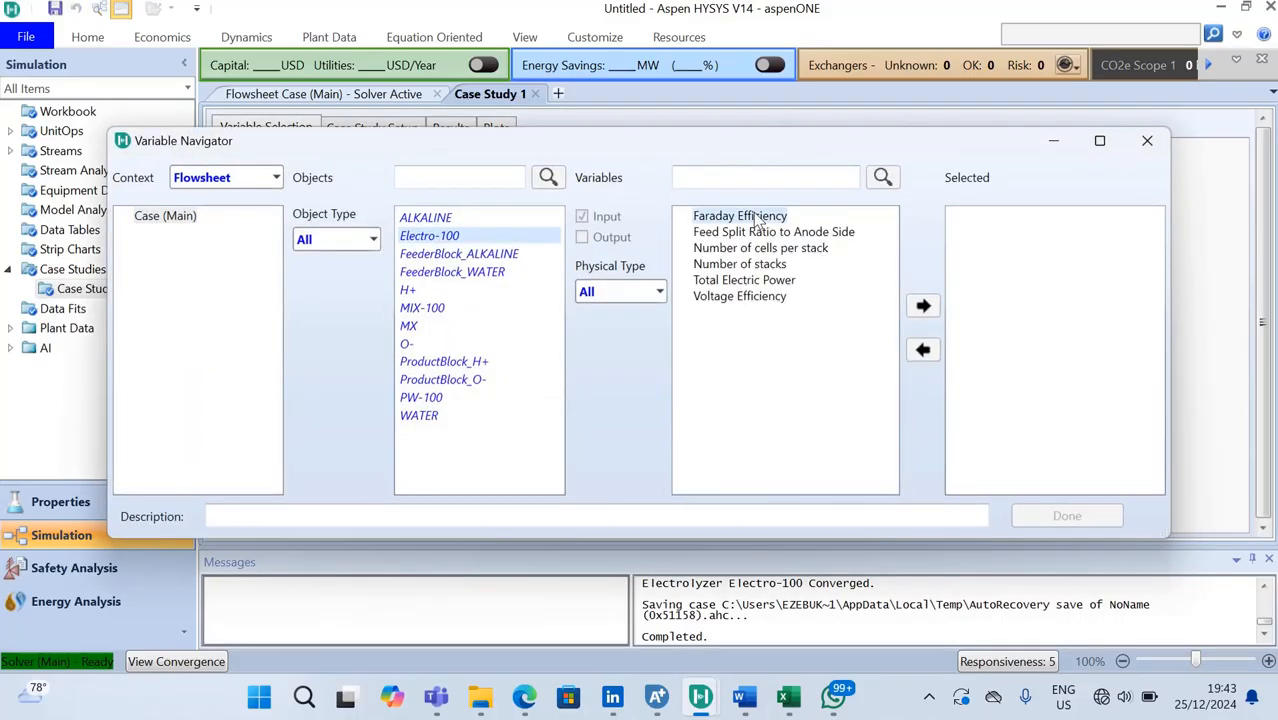
{"action": "left_click", "coordinate": [930, 318]}
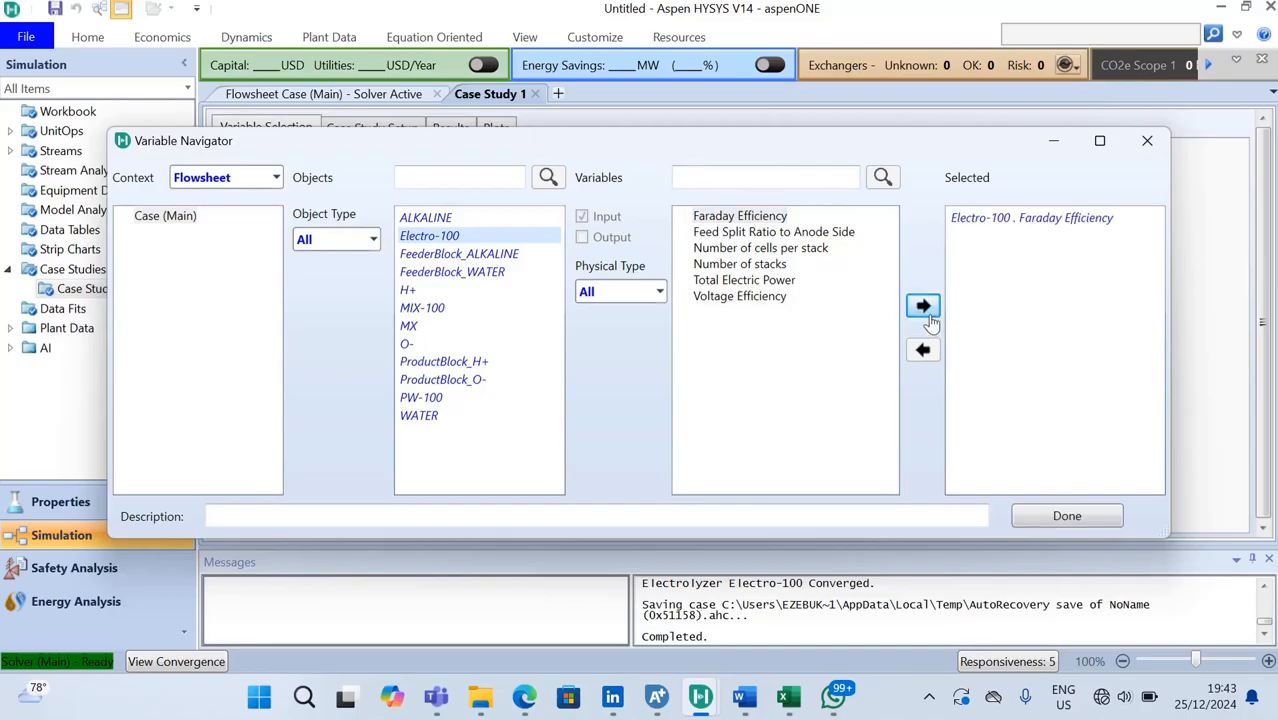
{"action": "left_click", "coordinate": [746, 300]}
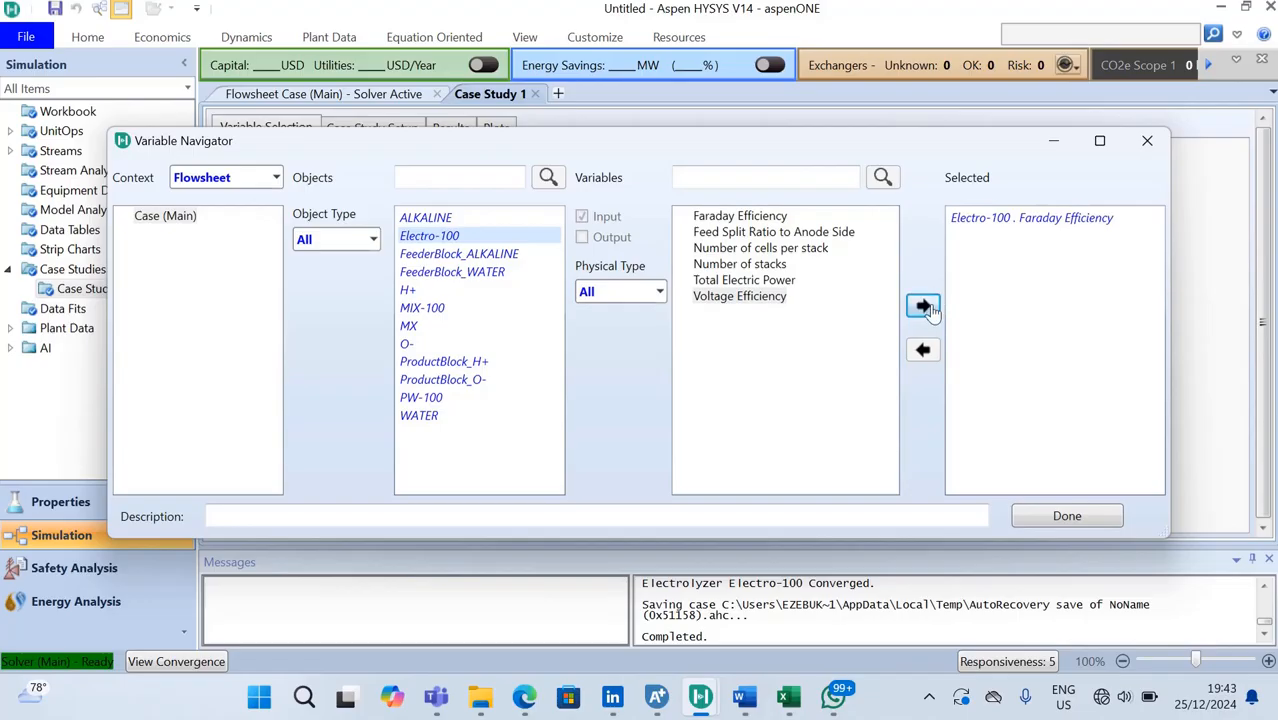
{"action": "left_click", "coordinate": [925, 306]}
{"action": "left_click", "coordinate": [763, 284]}
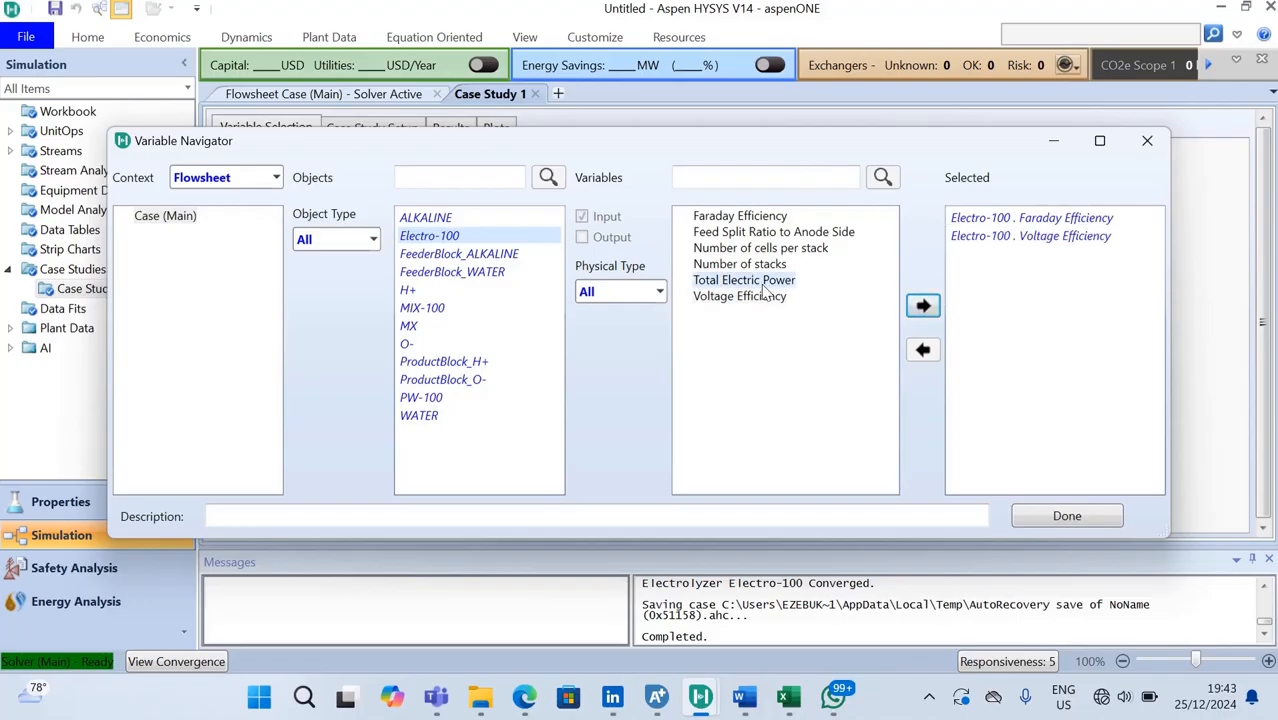
{"action": "left_click", "coordinate": [925, 307]}
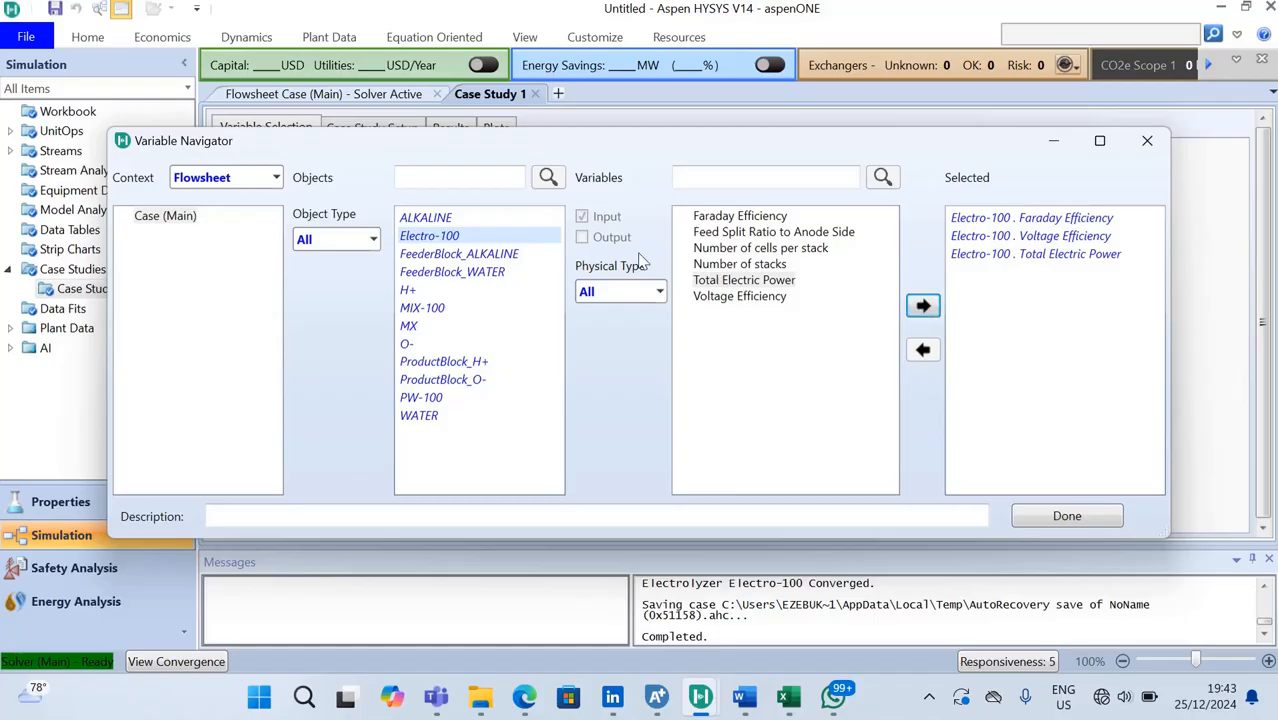
- Add the WATER stream's Temperature to the independent variables, filtering by the Temperature physical type, and finish the selection
{"action": "left_click", "coordinate": [415, 419]}
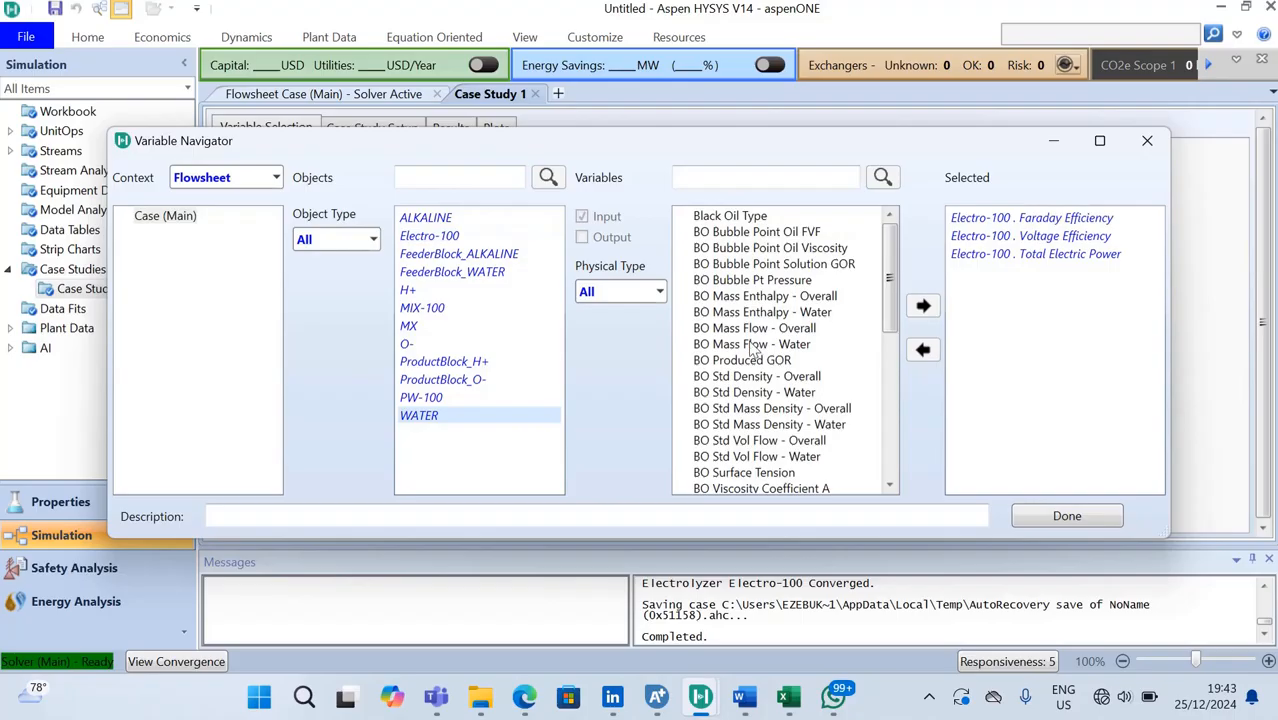
{"action": "left_click", "coordinate": [615, 291]}
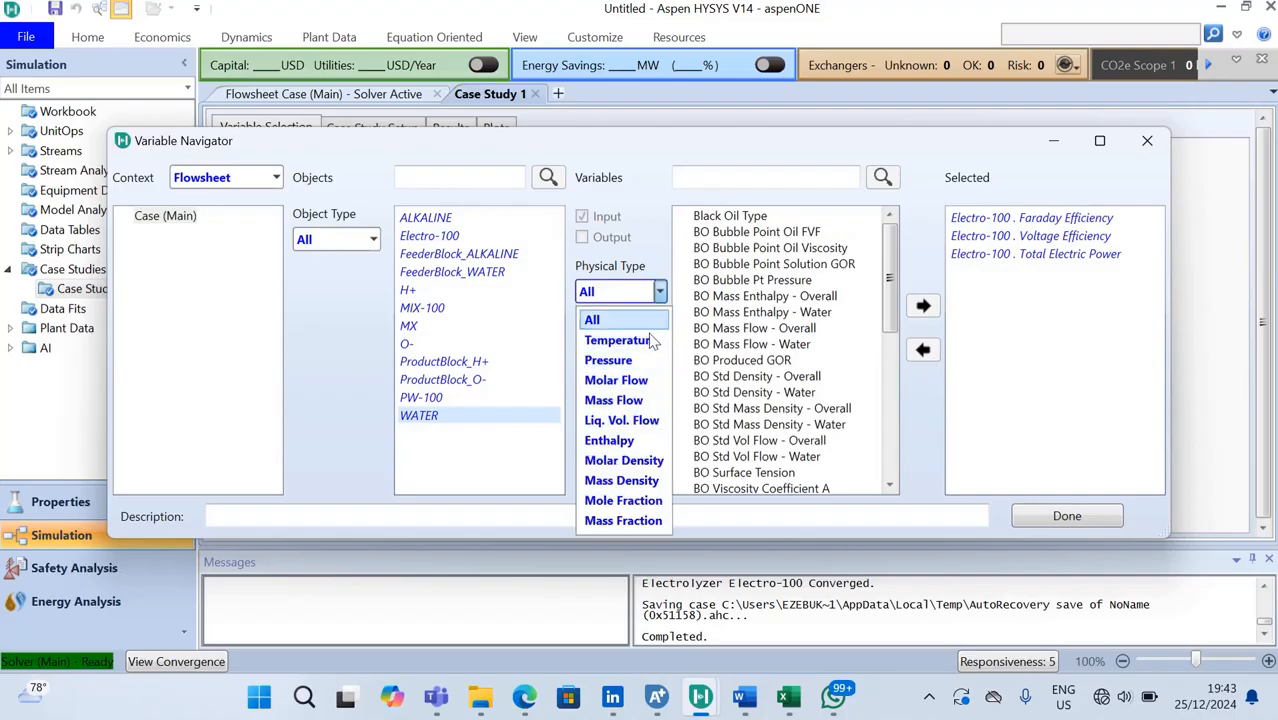
{"action": "left_click", "coordinate": [648, 340]}
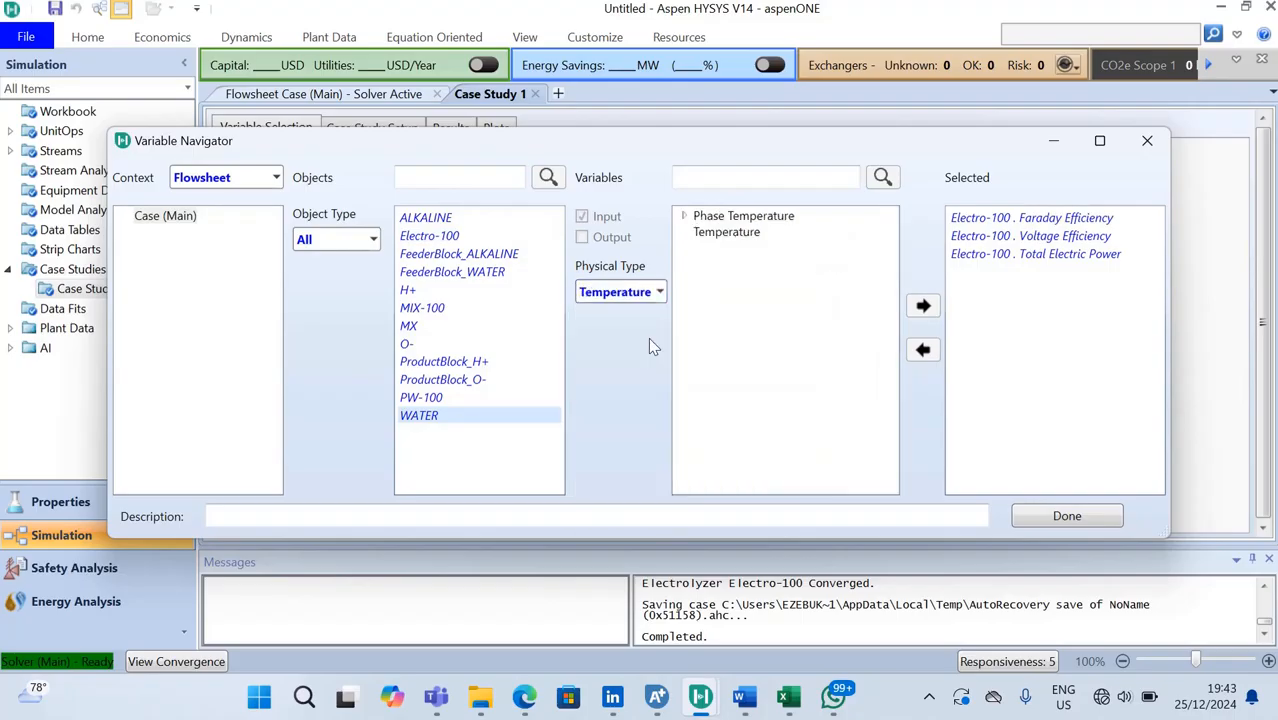
{"action": "left_click", "coordinate": [733, 232]}
{"action": "left_click", "coordinate": [926, 311]}
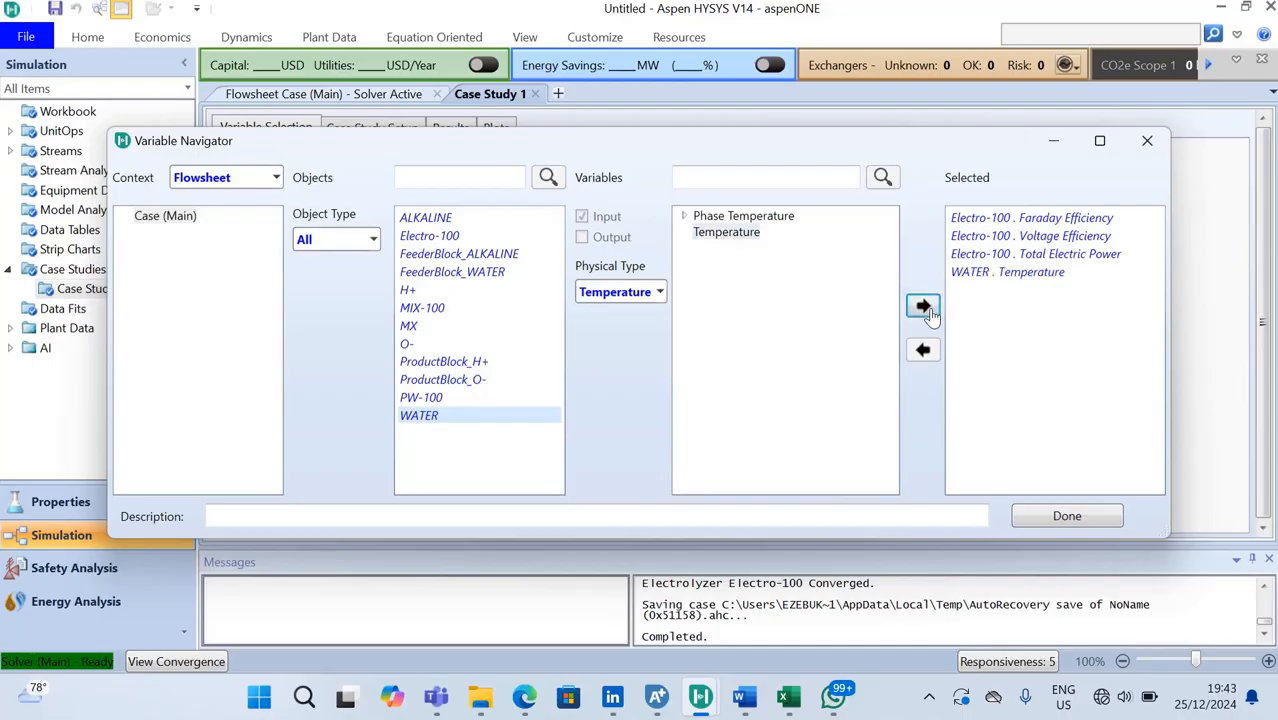
{"action": "left_click", "coordinate": [1067, 516]}
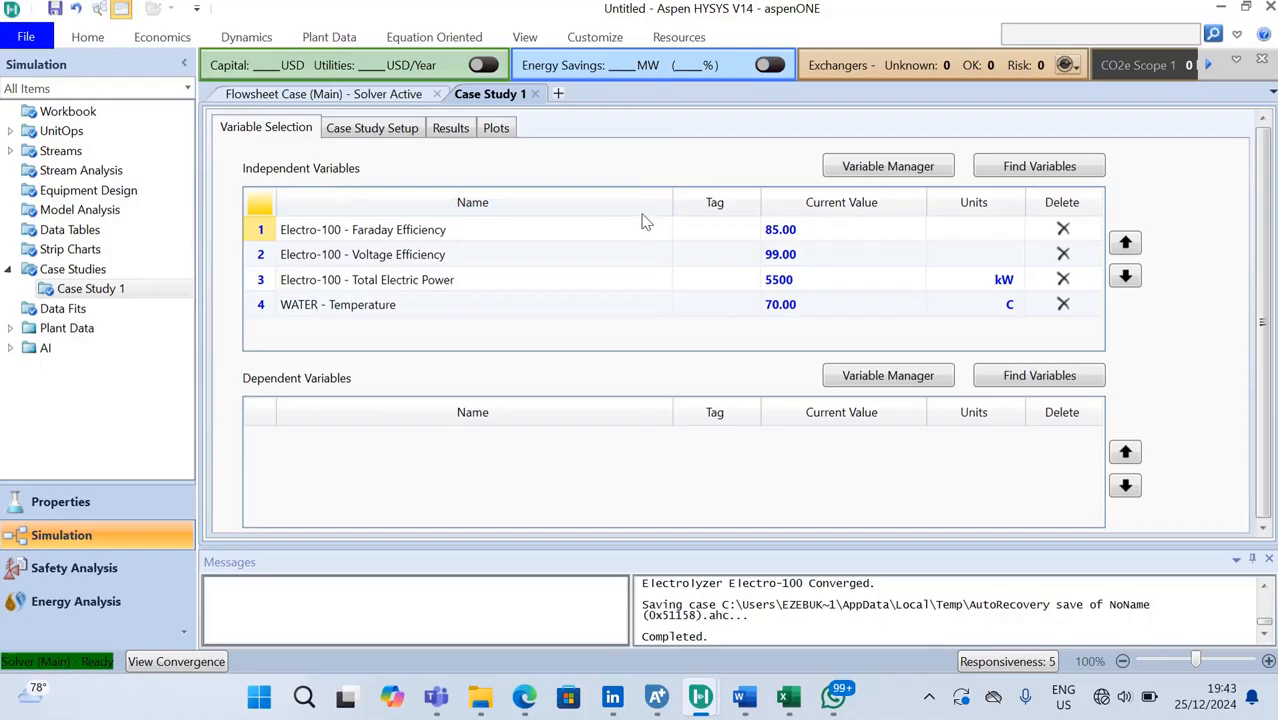
- Add Electro-100's Hydrogen Production Rate (Mass Basis) as the dependent variable and open the case study setup
{"action": "left_click", "coordinate": [1037, 388]}
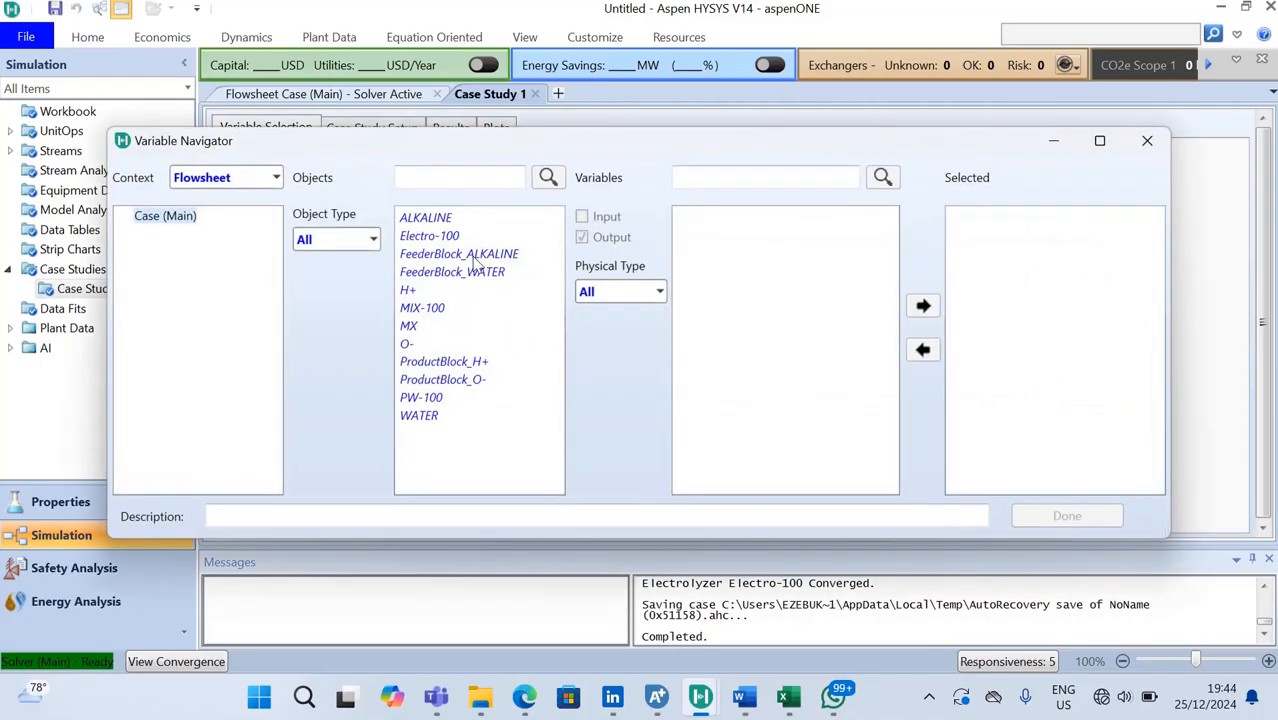
{"action": "left_click", "coordinate": [476, 256]}
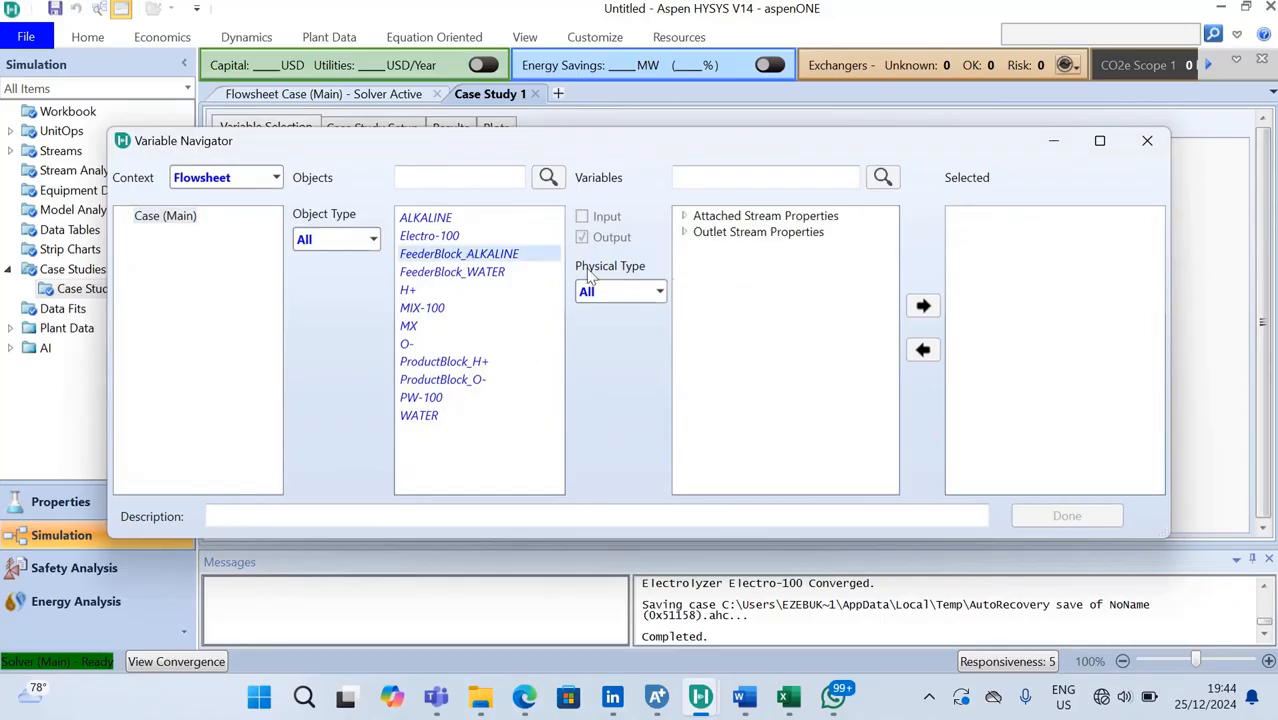
{"action": "left_click", "coordinate": [429, 238]}
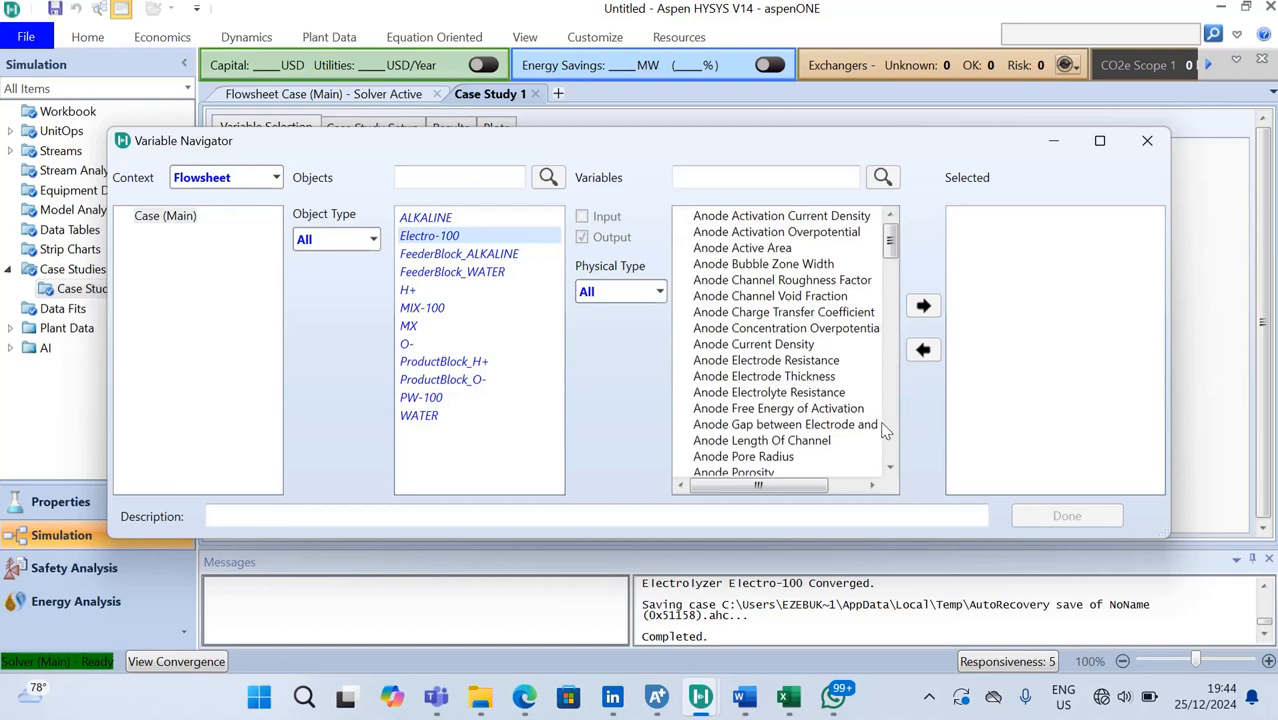
{"action": "left_click", "coordinate": [893, 440]}
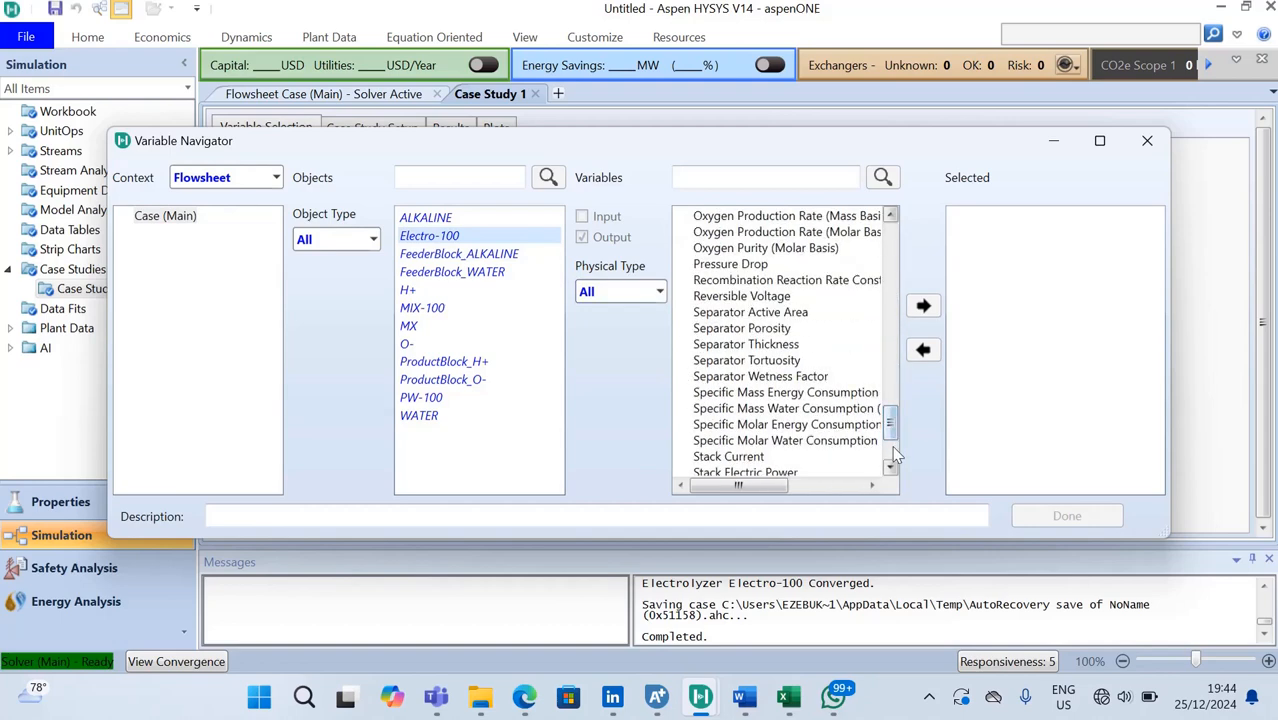
{"action": "left_click", "coordinate": [891, 457]}
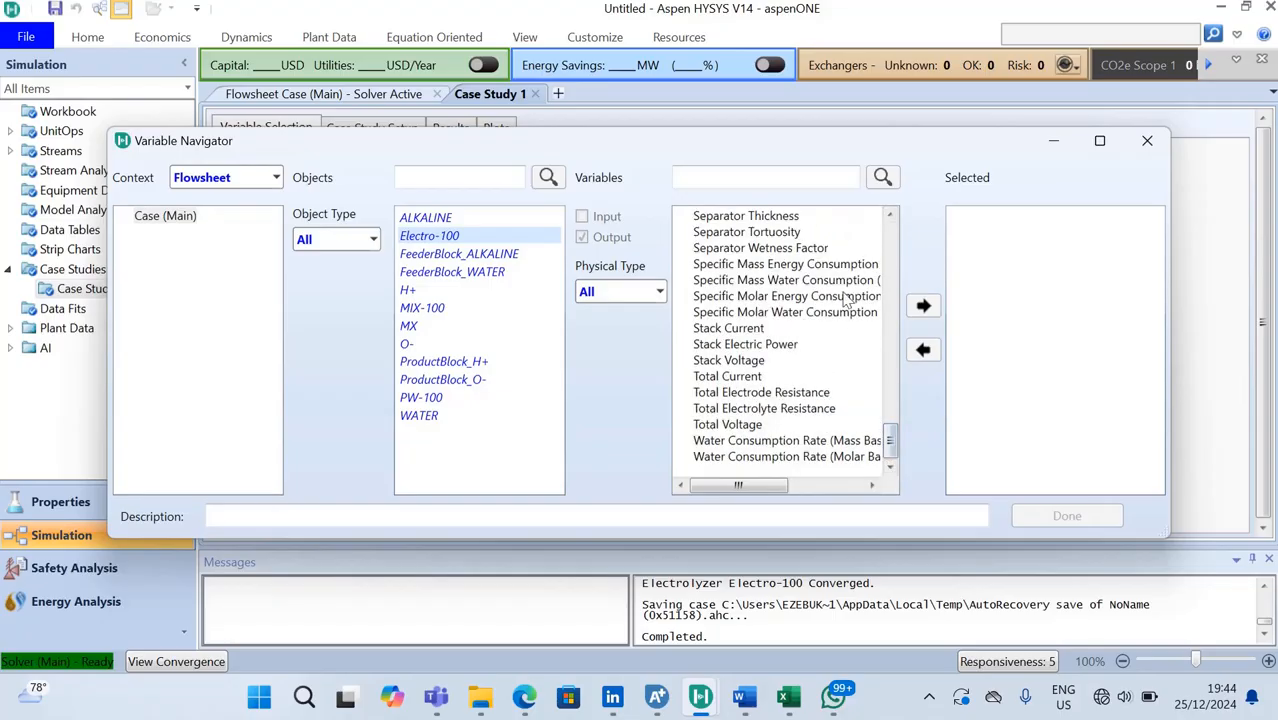
{"action": "left_click", "coordinate": [891, 222]}
{"action": "left_click", "coordinate": [891, 220]}
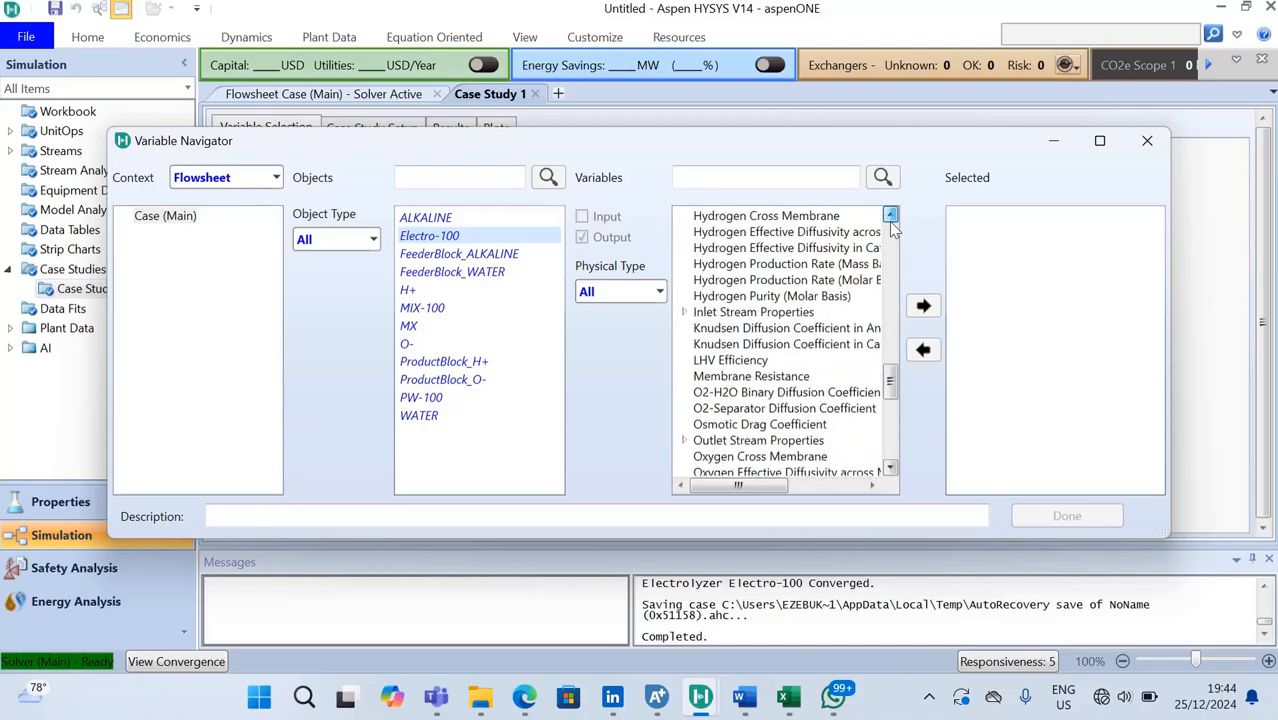
{"action": "left_click", "coordinate": [795, 298]}
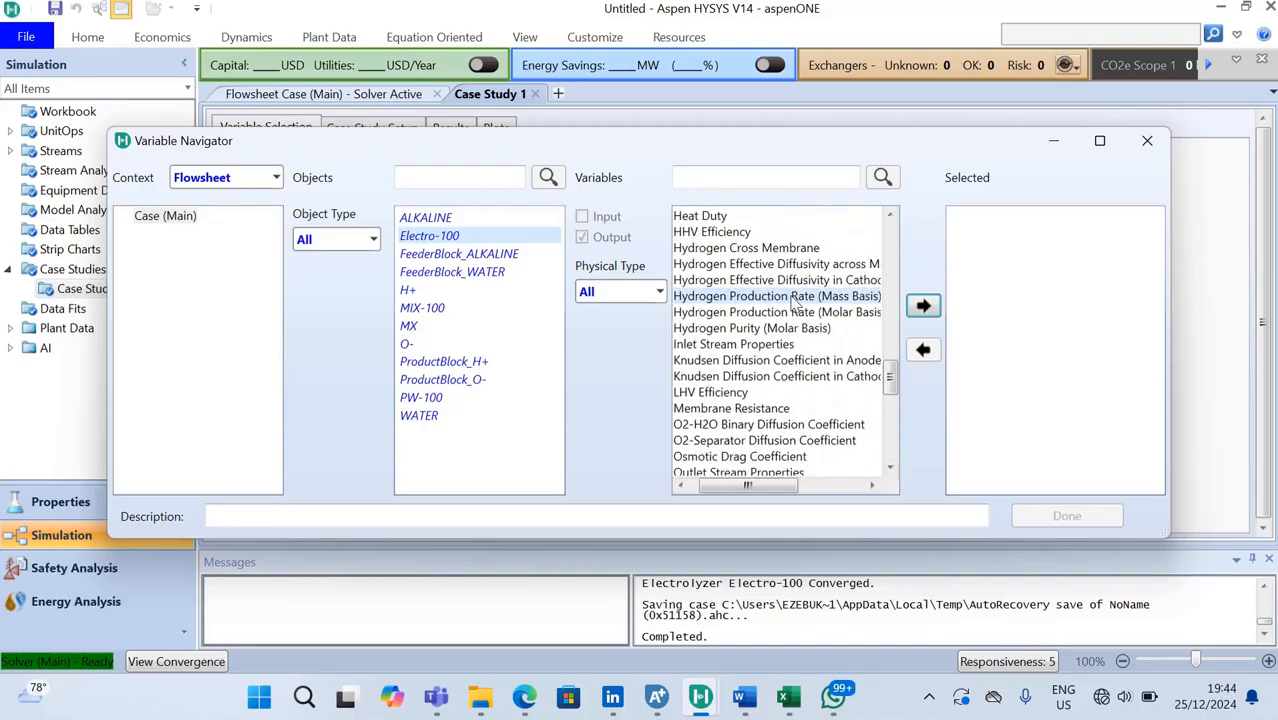
{"action": "left_click", "coordinate": [923, 307]}
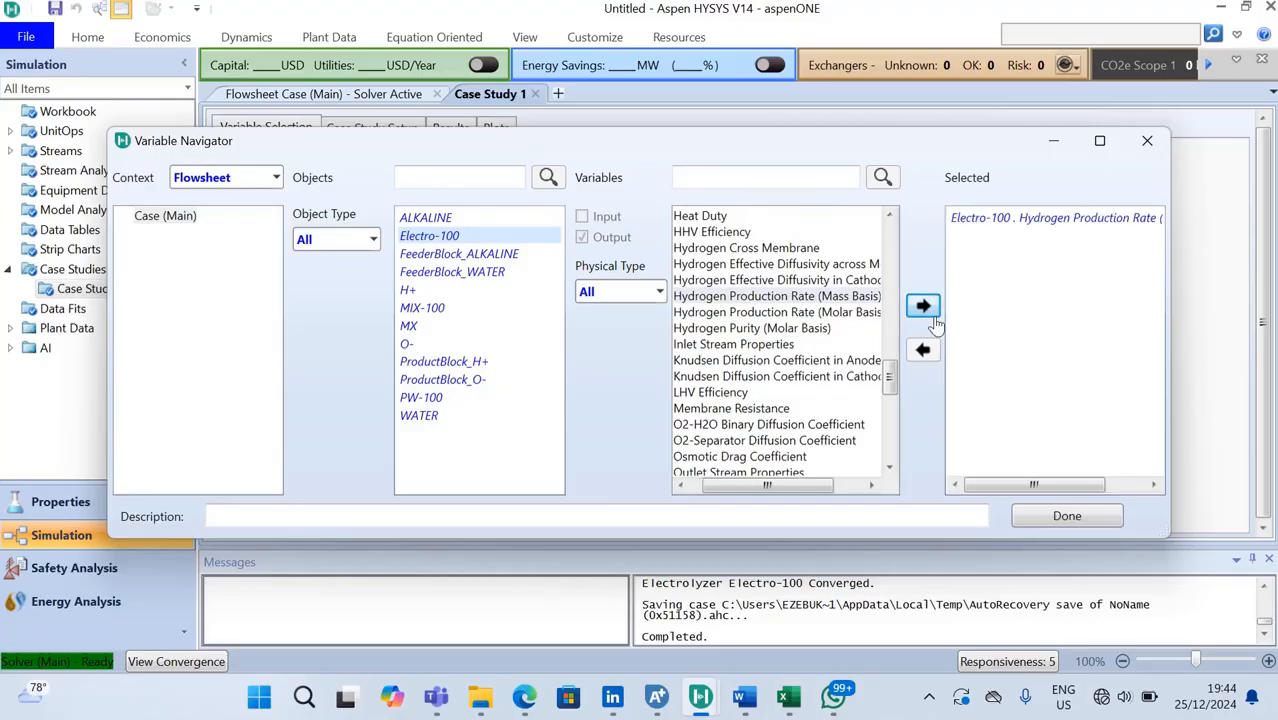
{"action": "left_click", "coordinate": [1040, 510]}
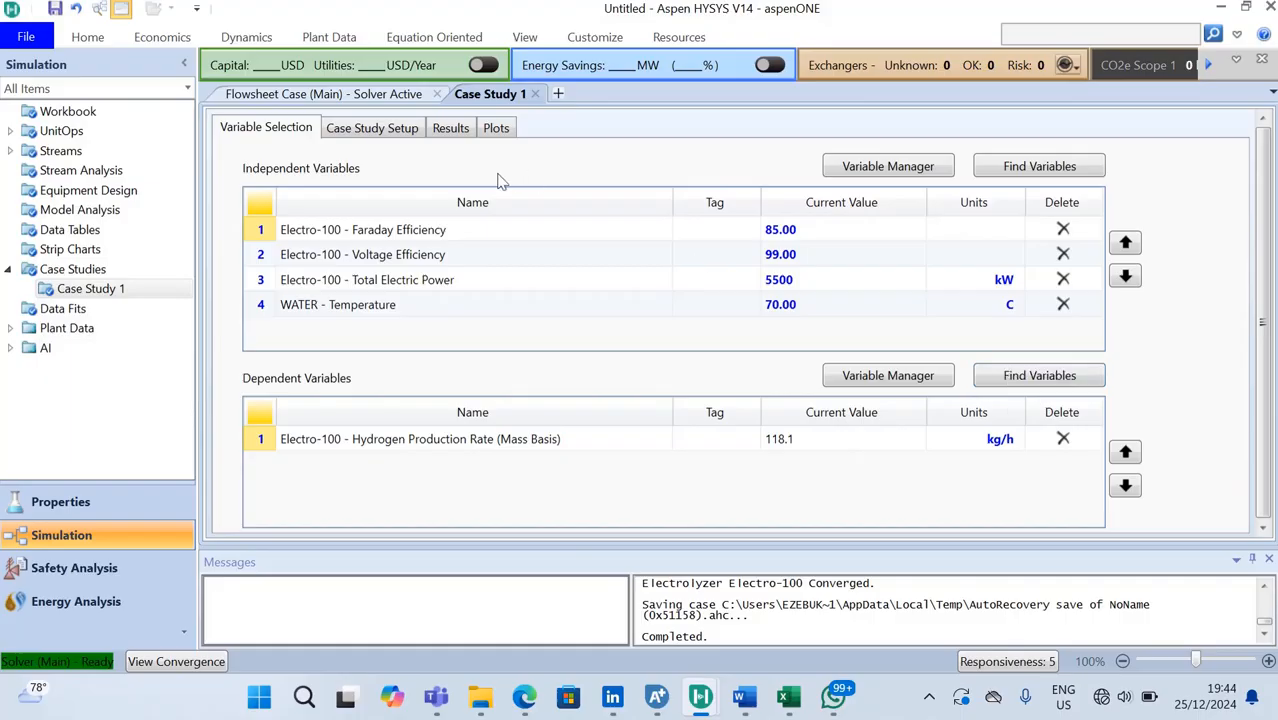
{"action": "left_click", "coordinate": [416, 134]}
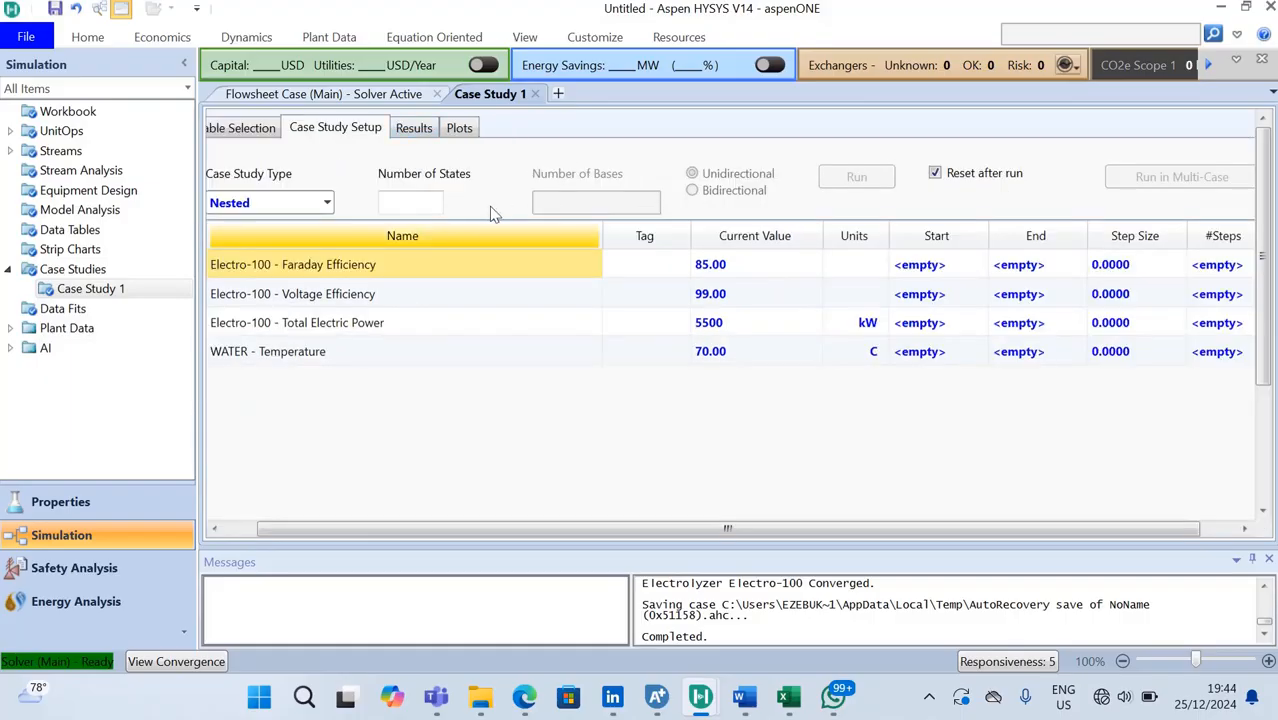
- Try to set the number of steps for Electro-100's Faraday Efficiency to 20
{"action": "left_click", "coordinate": [1220, 275]}
{"action": "type", "text": "20"}
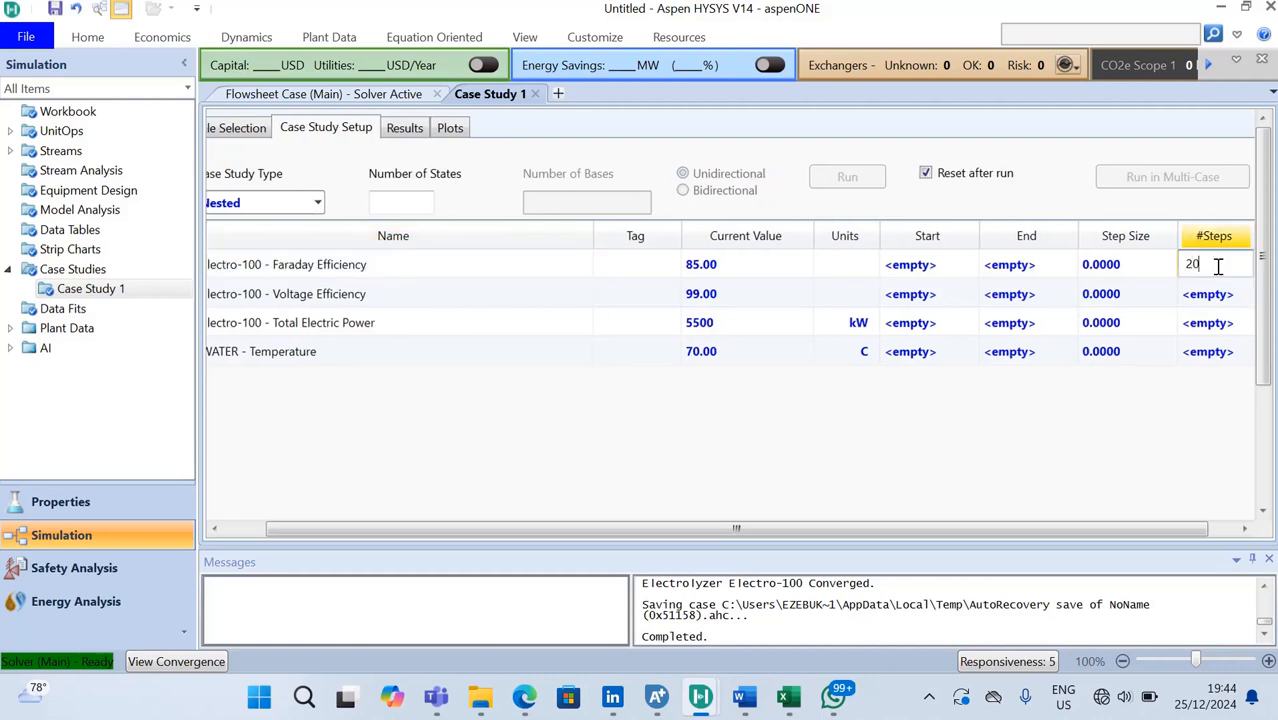
{"action": "key", "text": "Return"}
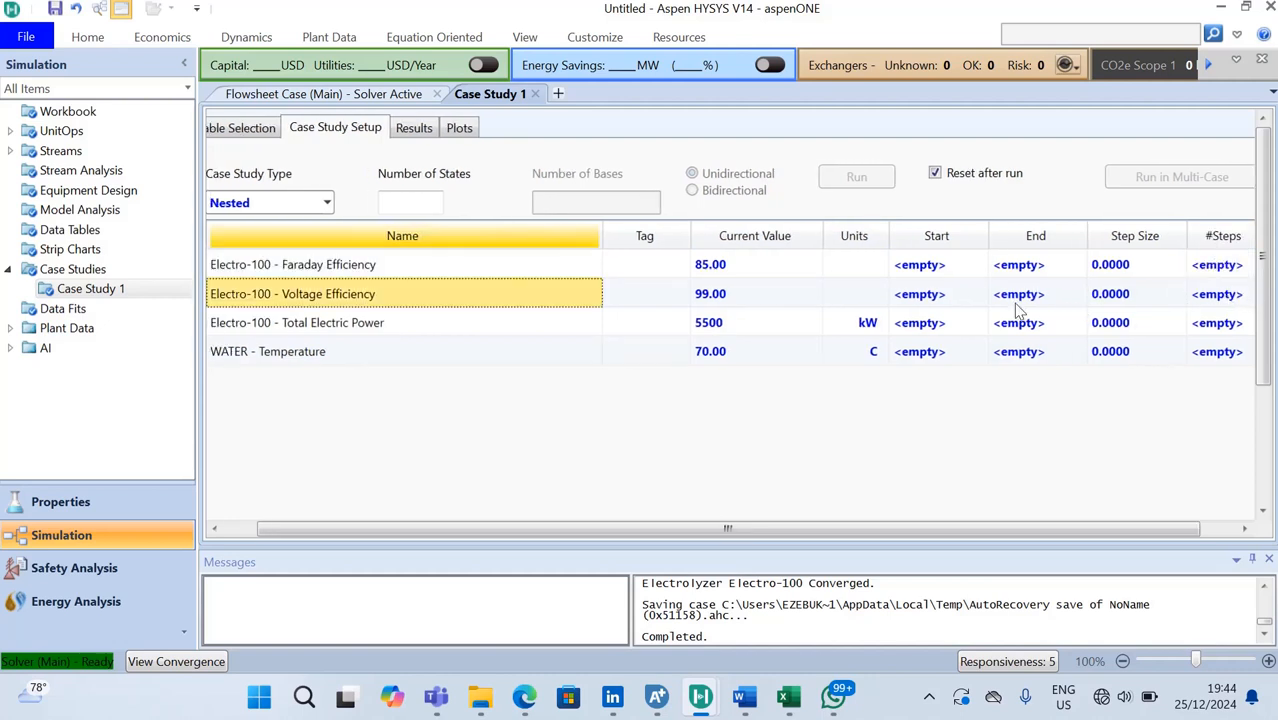
- Set the Faraday Efficiency range of Electro-100 to start at 50 and end at 99
{"action": "left_click", "coordinate": [938, 278]}
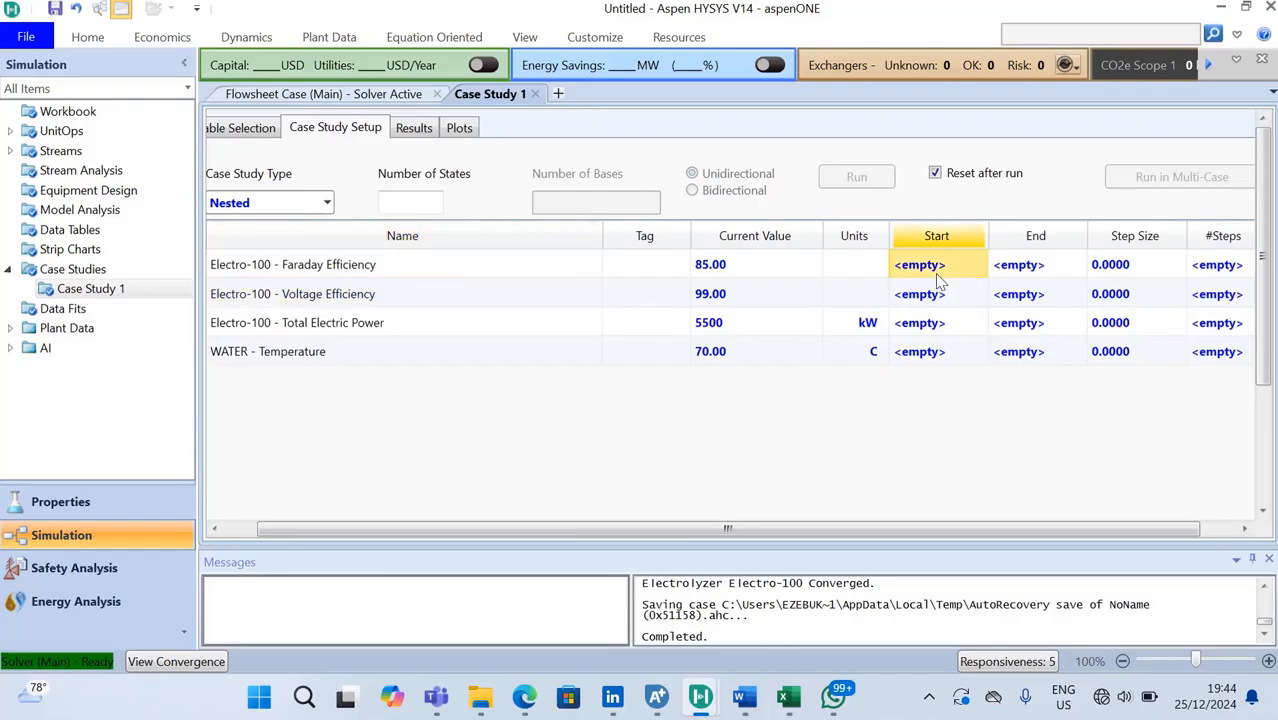
{"action": "type", "text": "50"}
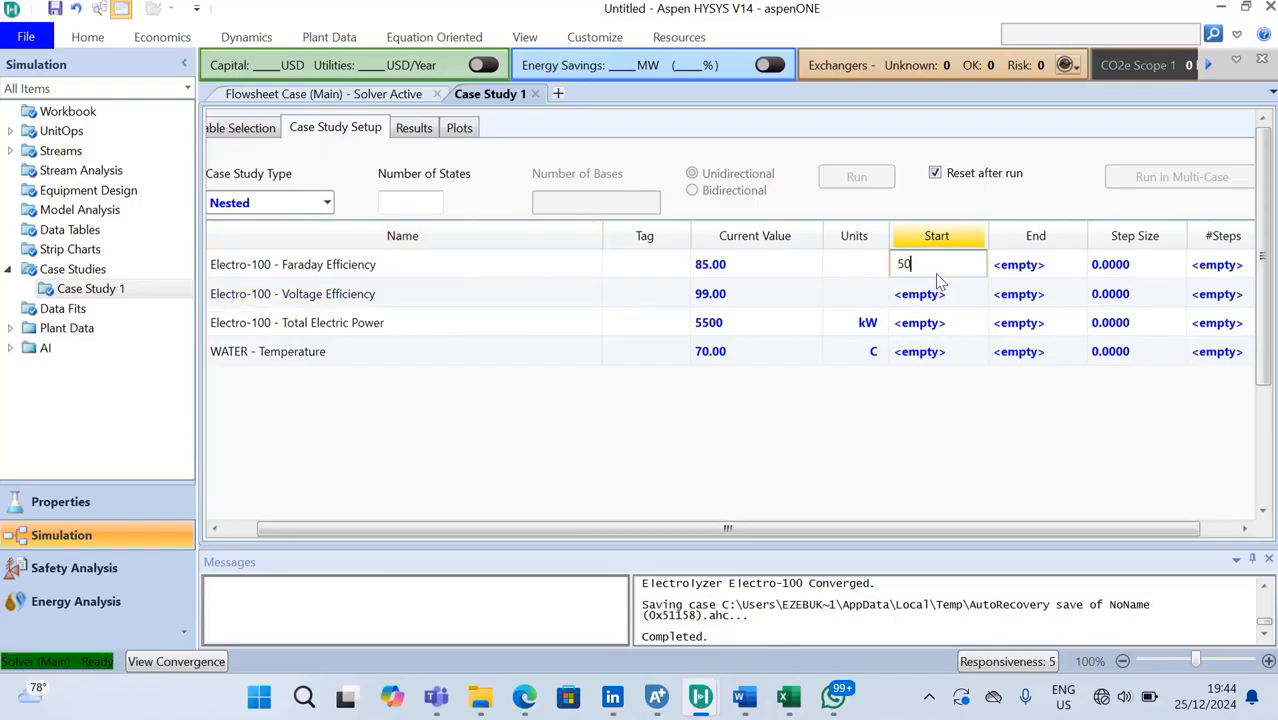
{"action": "left_click", "coordinate": [1062, 258]}
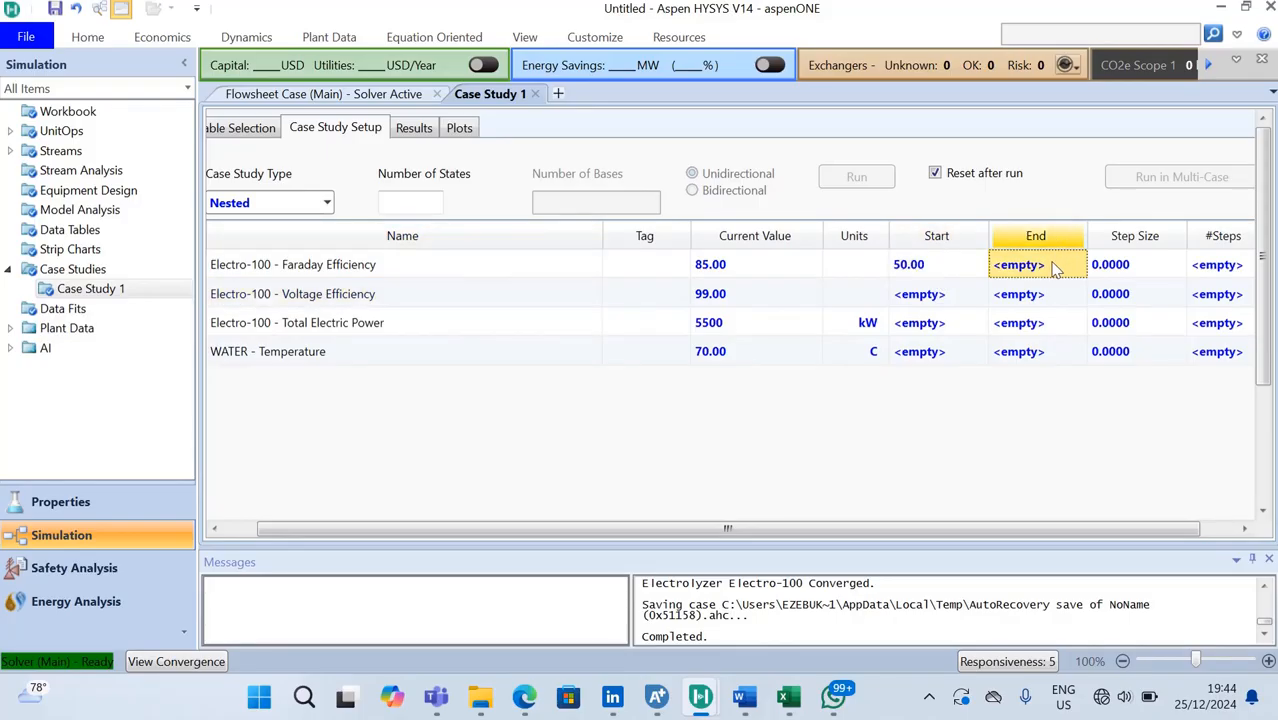
{"action": "type", "text": "99"}
{"action": "key", "text": "Tab"}
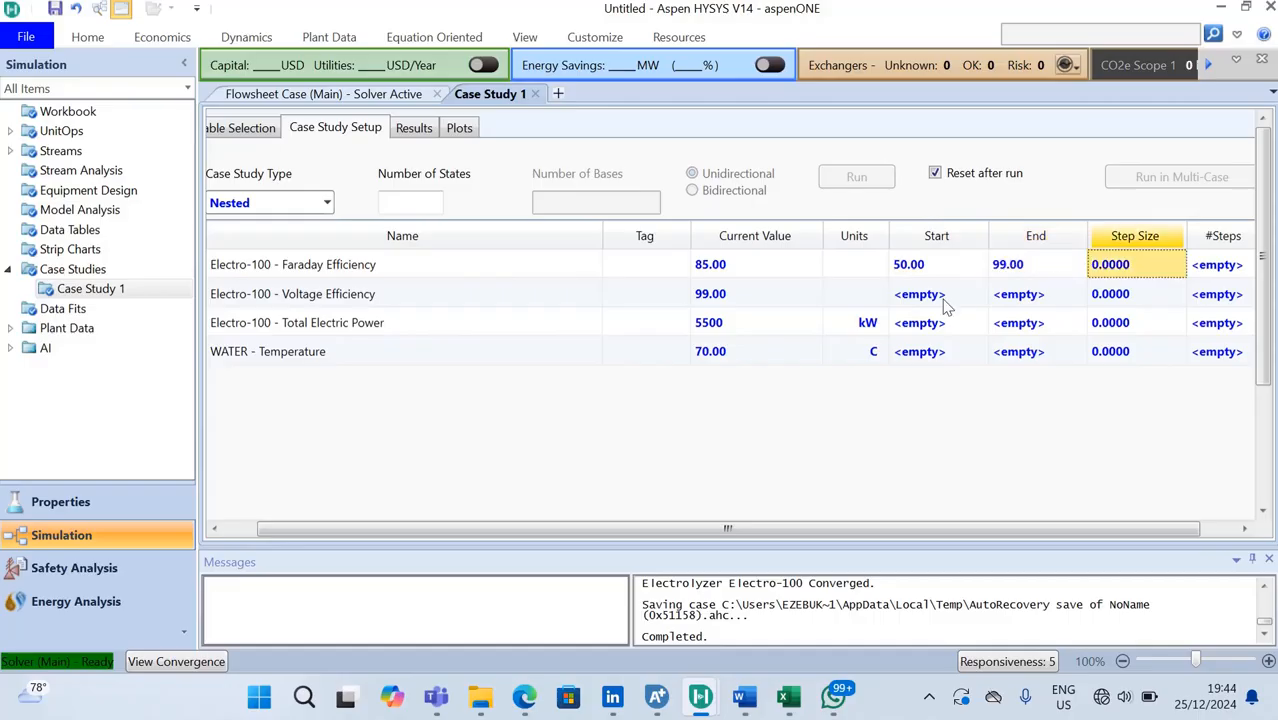
- Set the Voltage Efficiency range of Electro-100 to start at 50 and end at 99
{"action": "left_click", "coordinate": [945, 300]}
{"action": "type", "text": "50"}
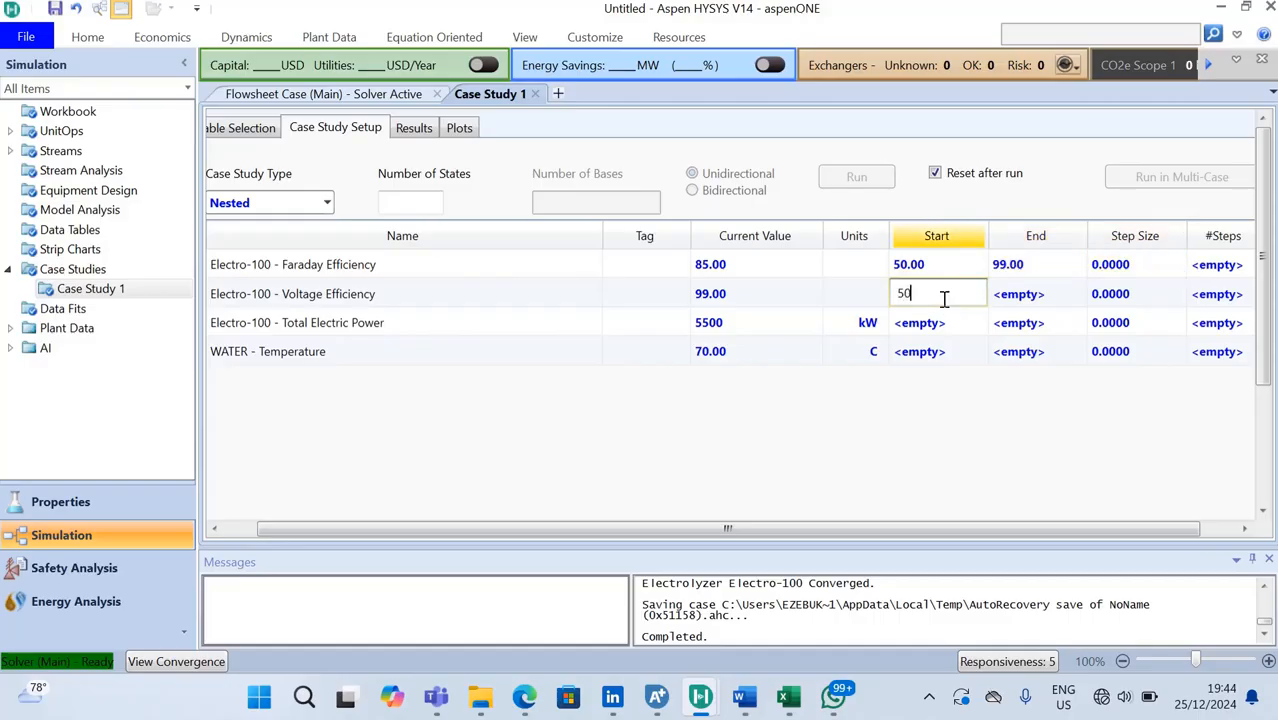
{"action": "left_click", "coordinate": [1016, 309]}
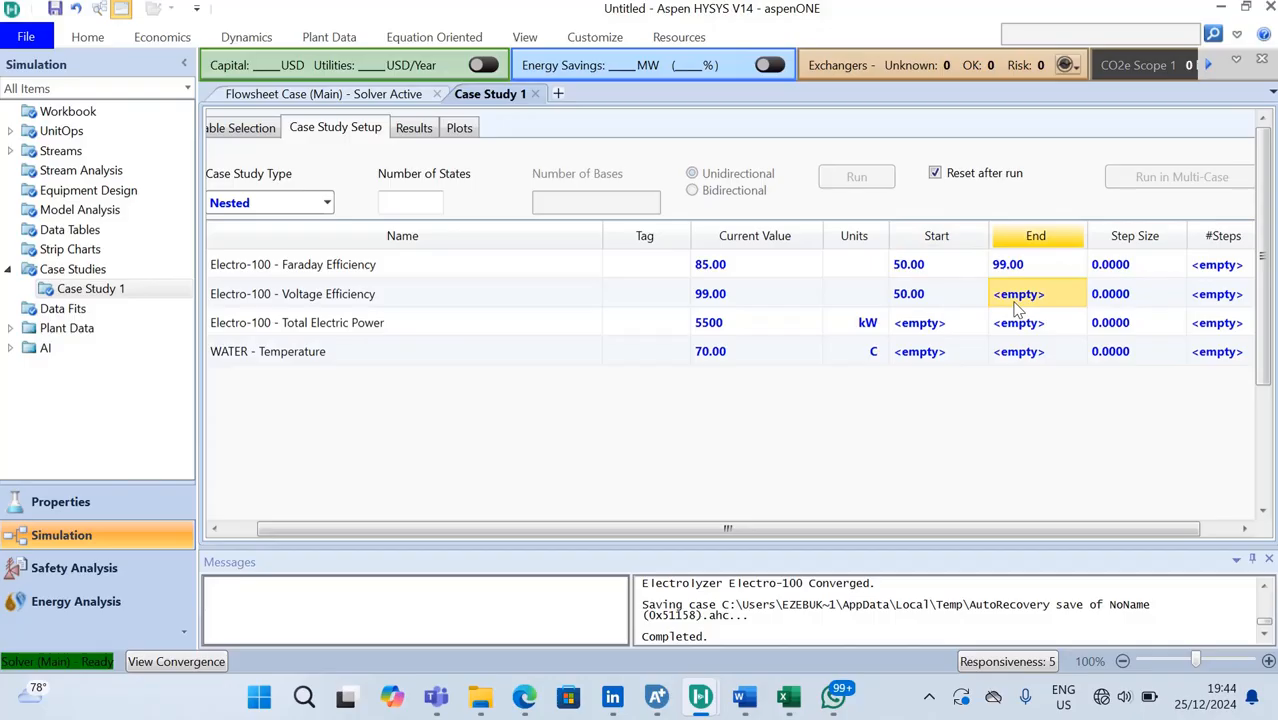
{"action": "type", "text": "99"}
{"action": "key", "text": "Return"}
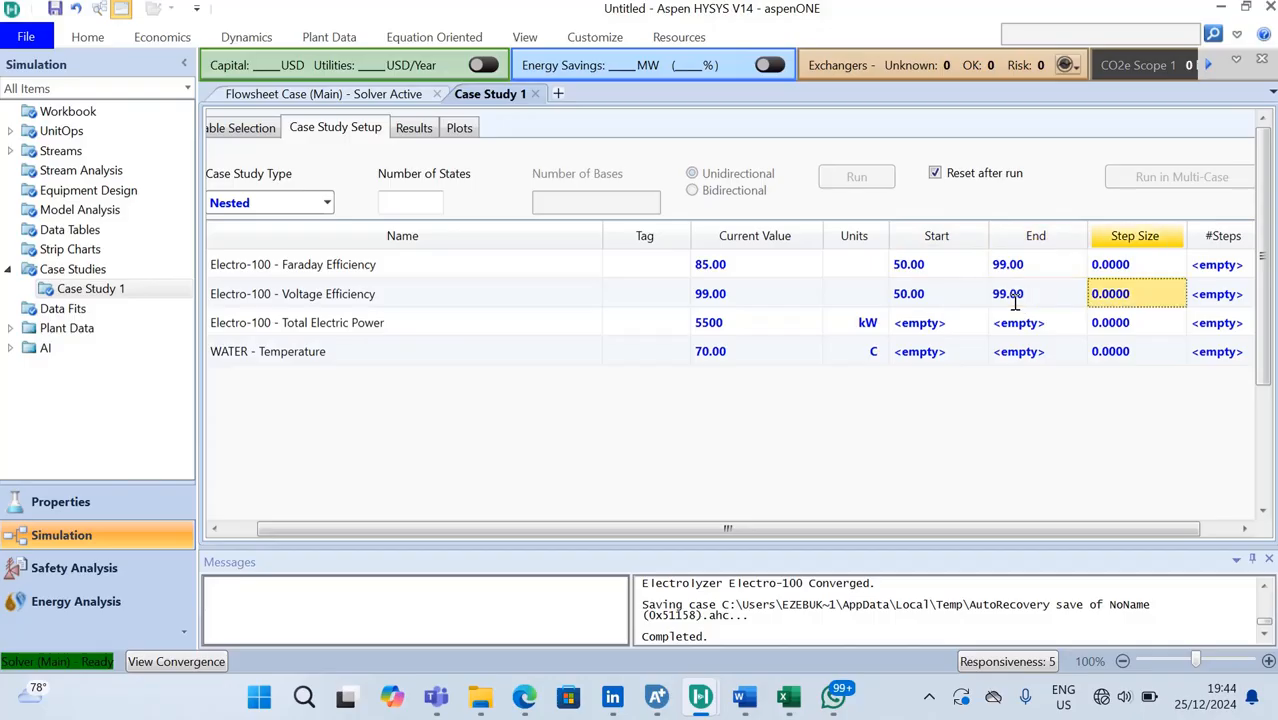
- Set the start value of Electro-100's Total Electric Power to 3000 kW
{"action": "left_click", "coordinate": [950, 332]}
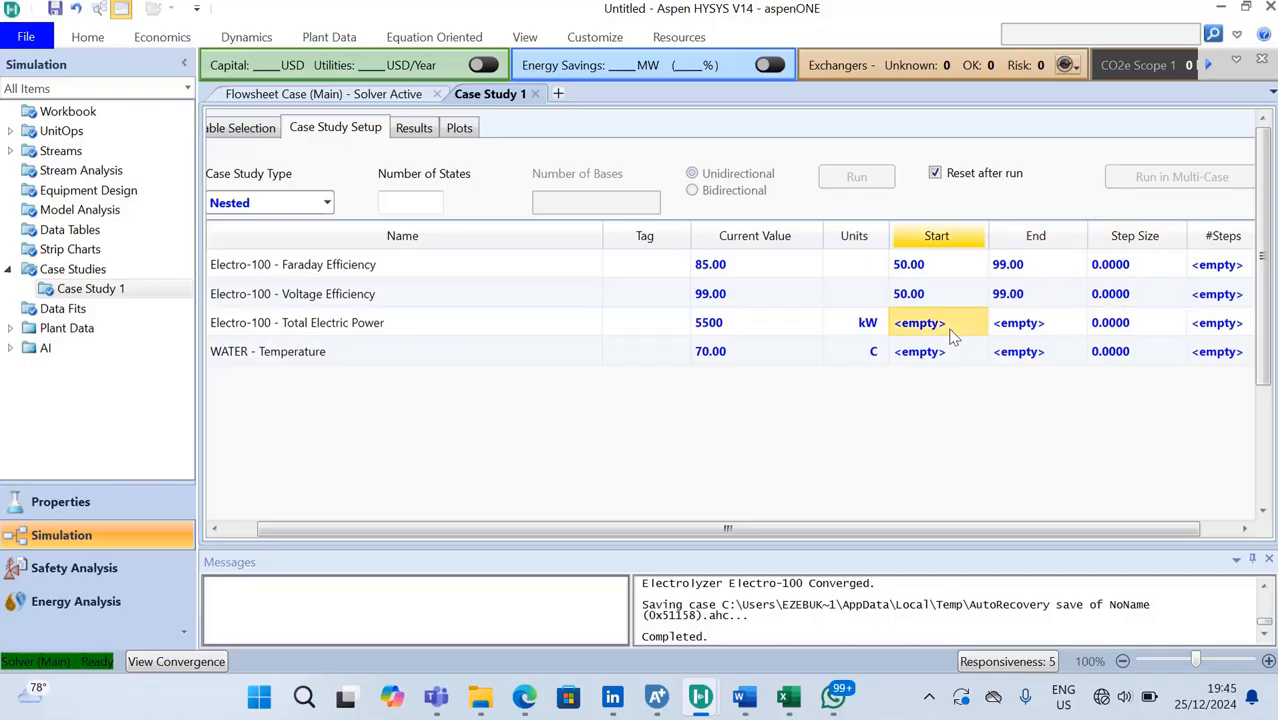
{"action": "type", "text": "3000"}
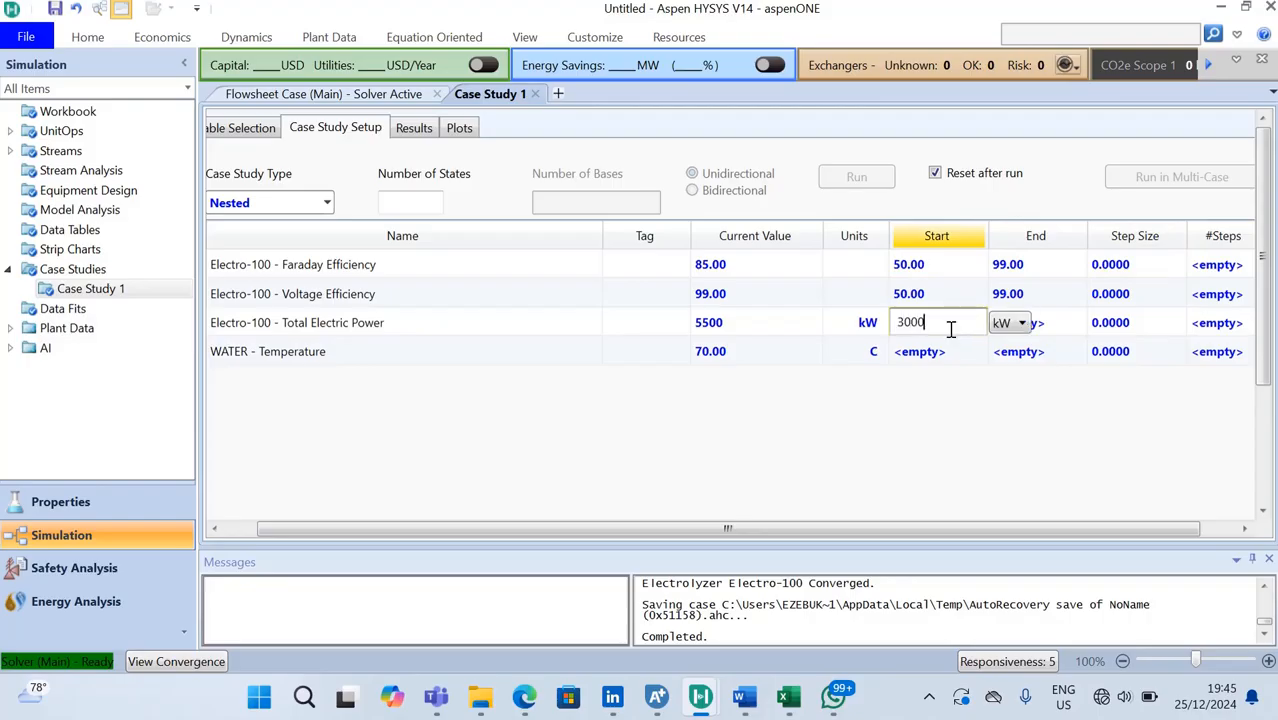
{"action": "key", "text": "Return"}
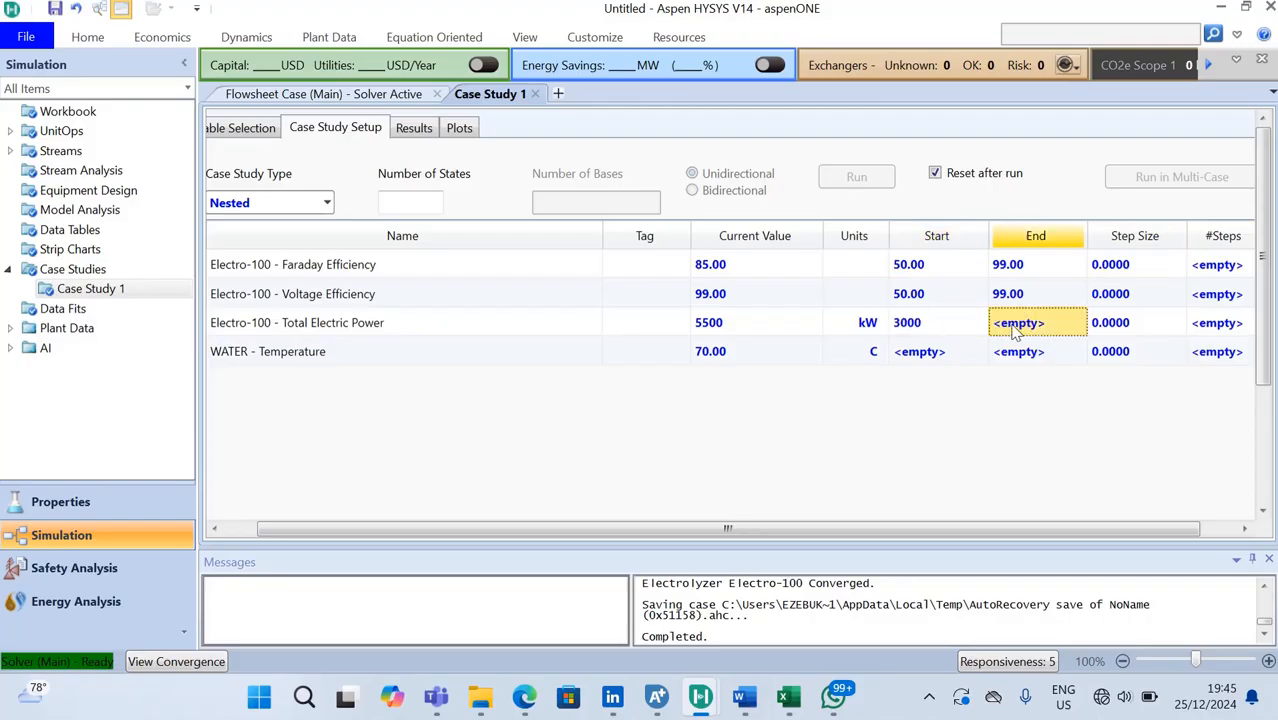
- Set the Total Electric Power range of Electro-100 to start at 1000 kW and end at 6500 kW
{"action": "left_click", "coordinate": [970, 334]}
{"action": "type", "text": "10"}
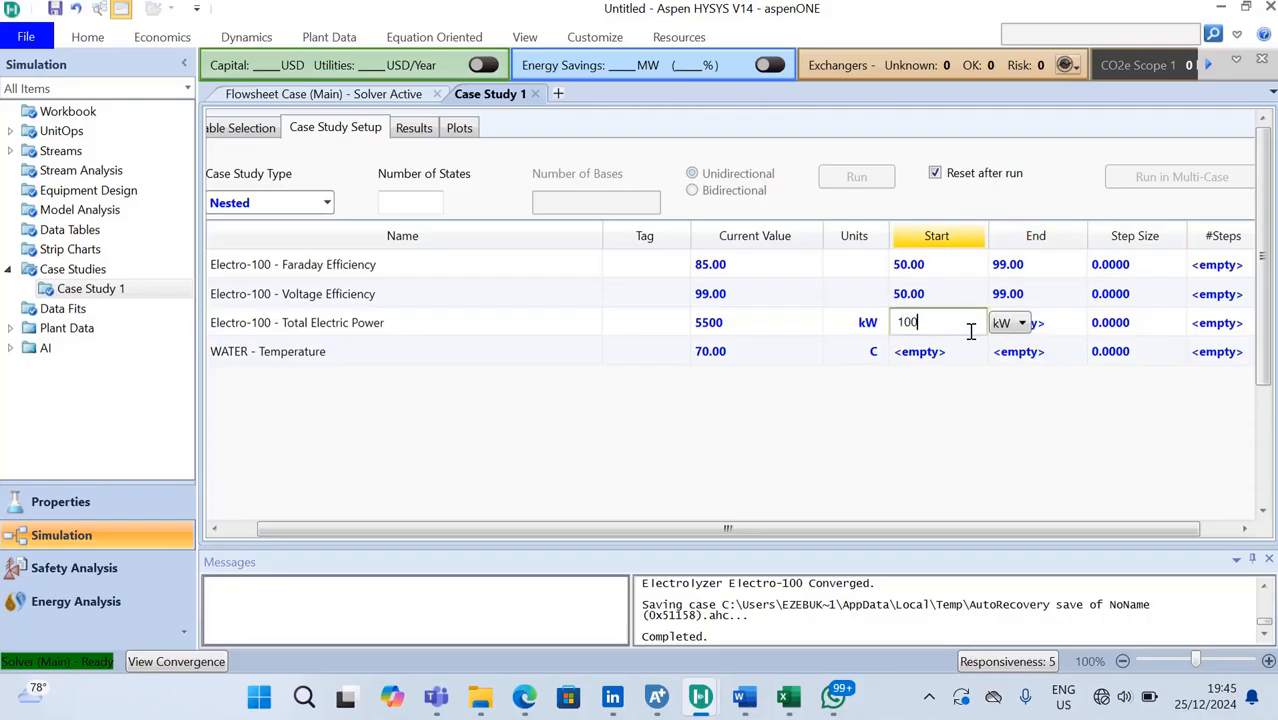
{"action": "key", "text": "Return"}
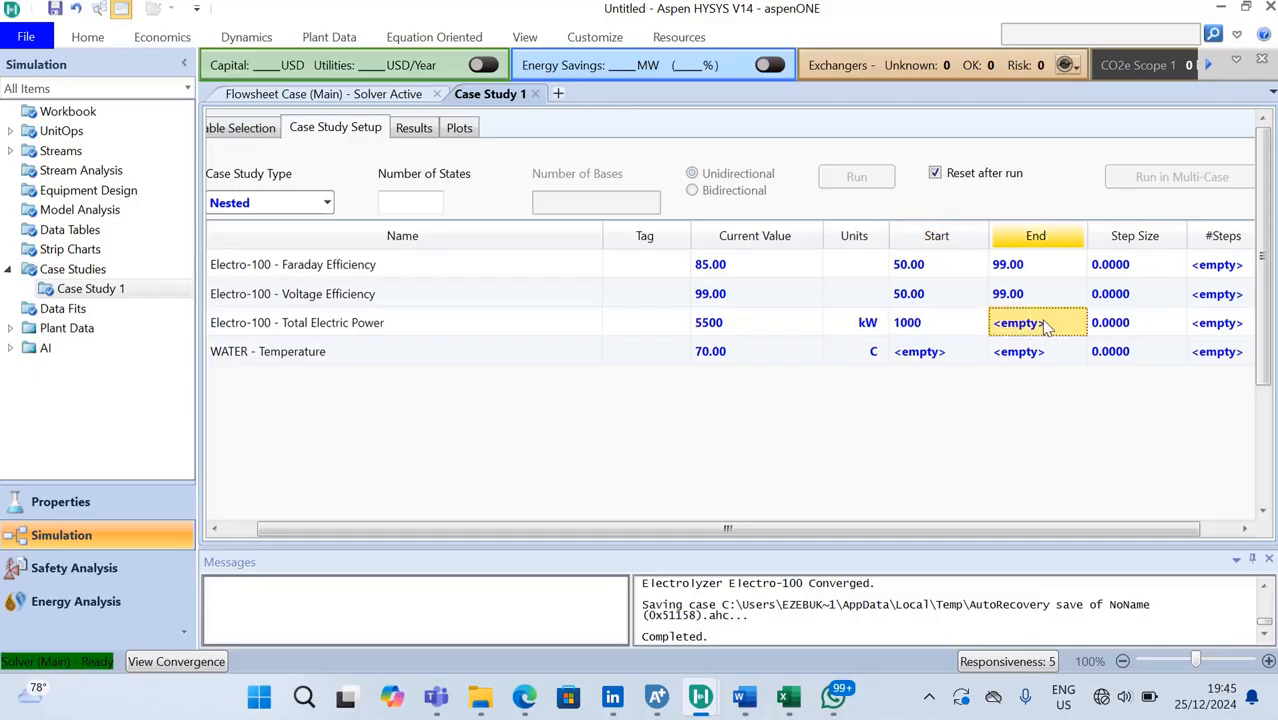
{"action": "type", "text": "6500"}
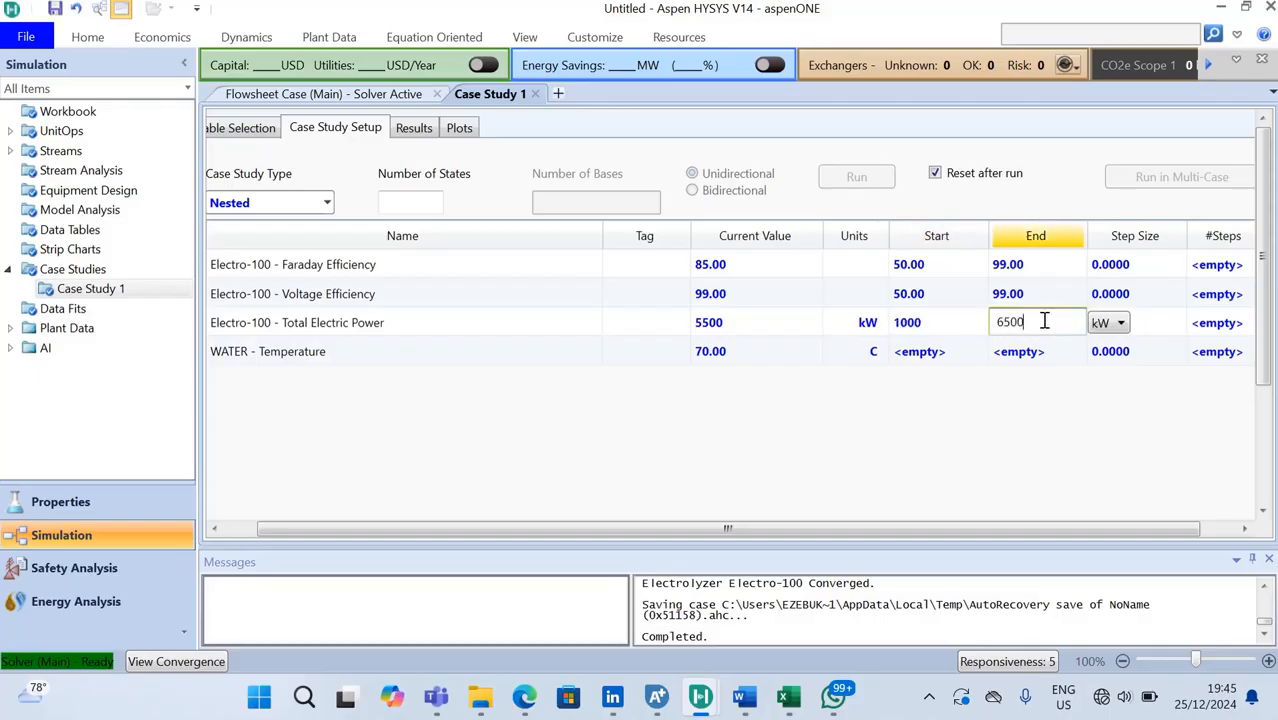
{"action": "key", "text": "Return"}
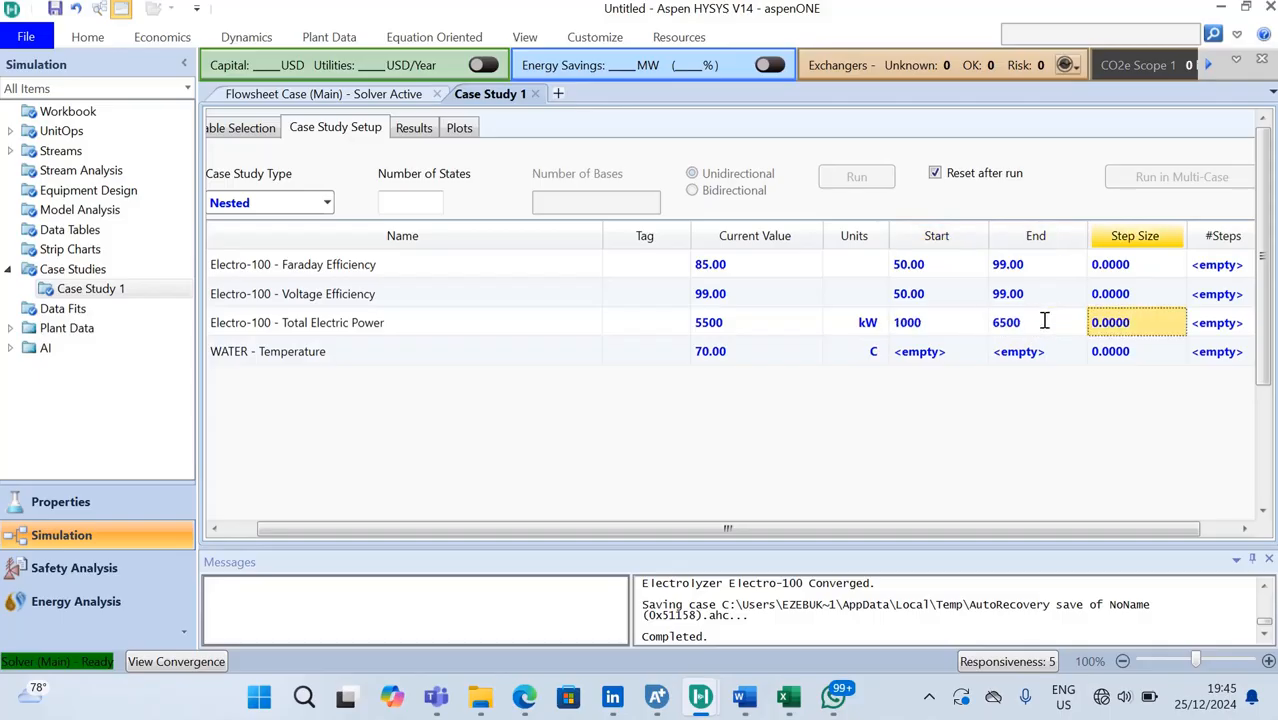
- Set the WATER stream's Temperature range to start at 50 °C and end at 90 °C
{"action": "left_click", "coordinate": [940, 356]}
{"action": "type", "text": "70"}
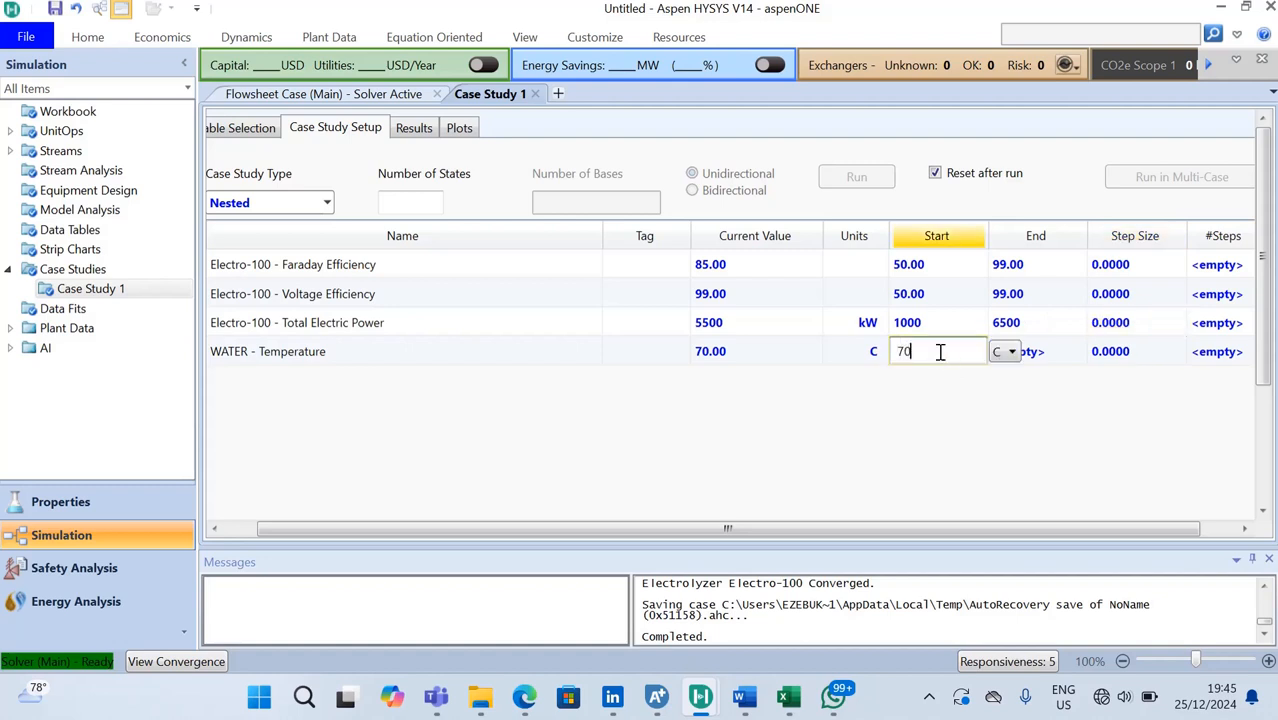
{"action": "key", "text": "Return"}
{"action": "left_click", "coordinate": [941, 359]}
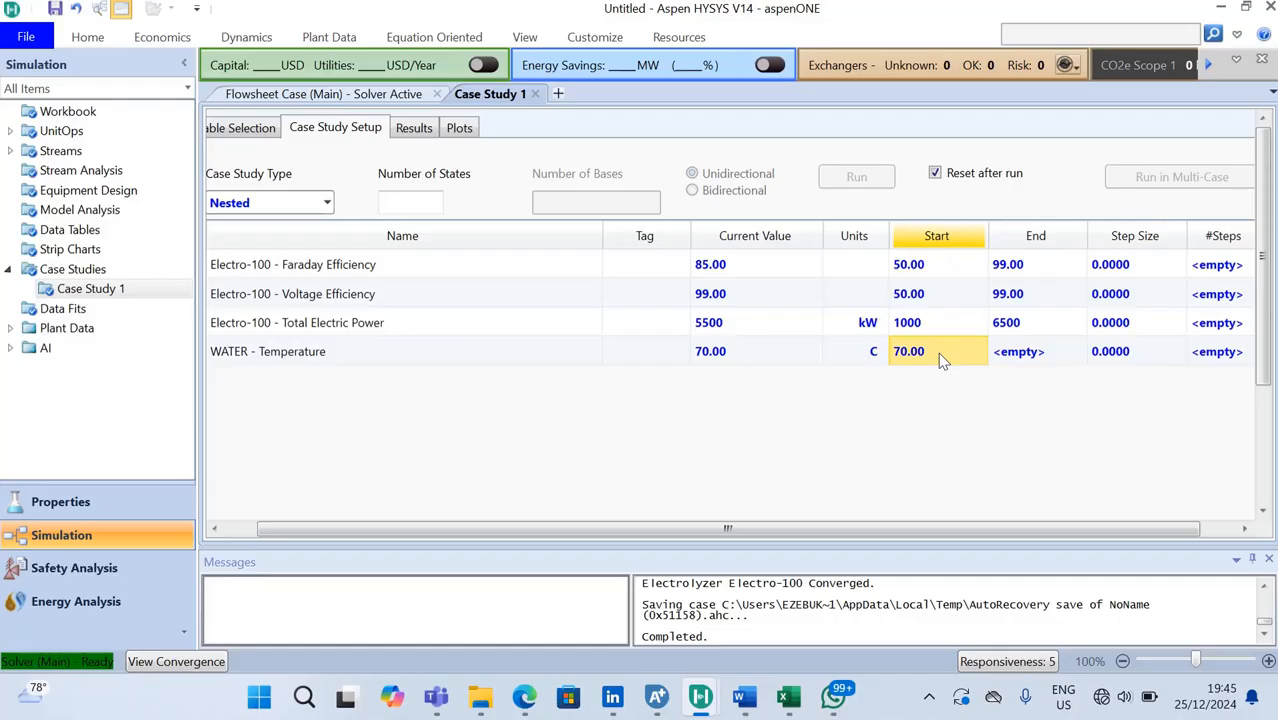
{"action": "type", "text": "50"}
{"action": "key", "text": "Return"}
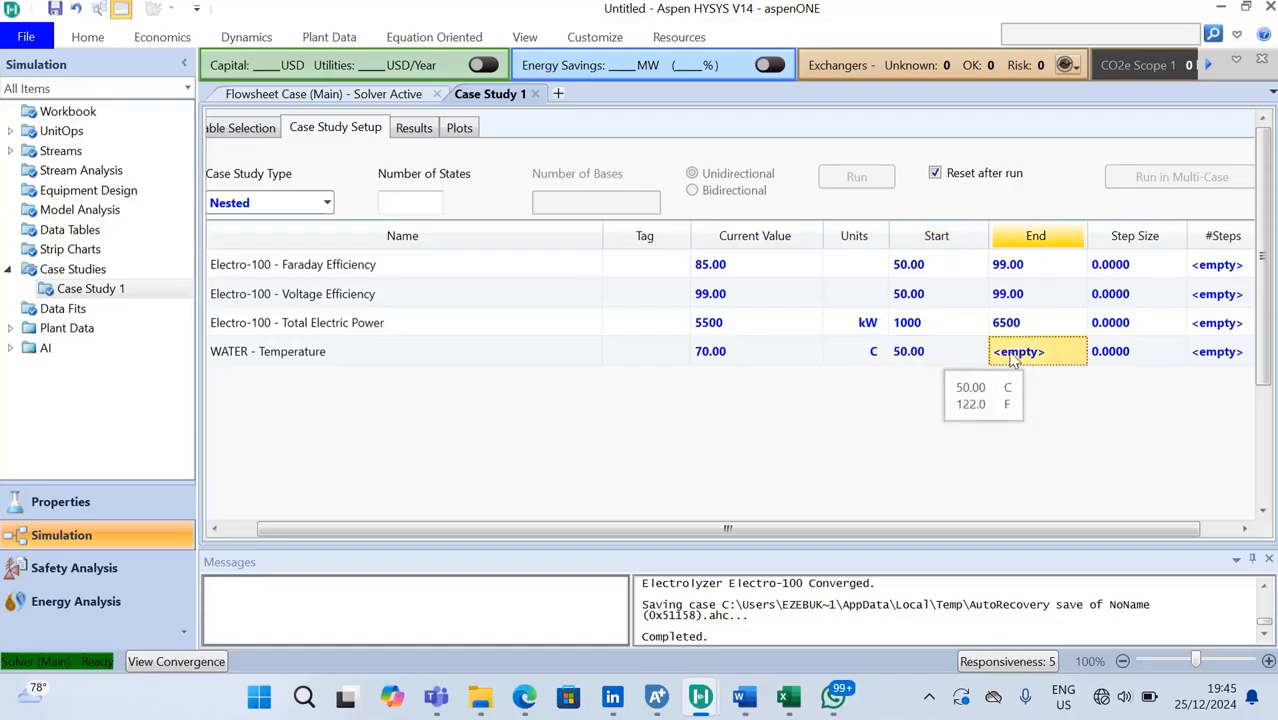
{"action": "type", "text": "90"}
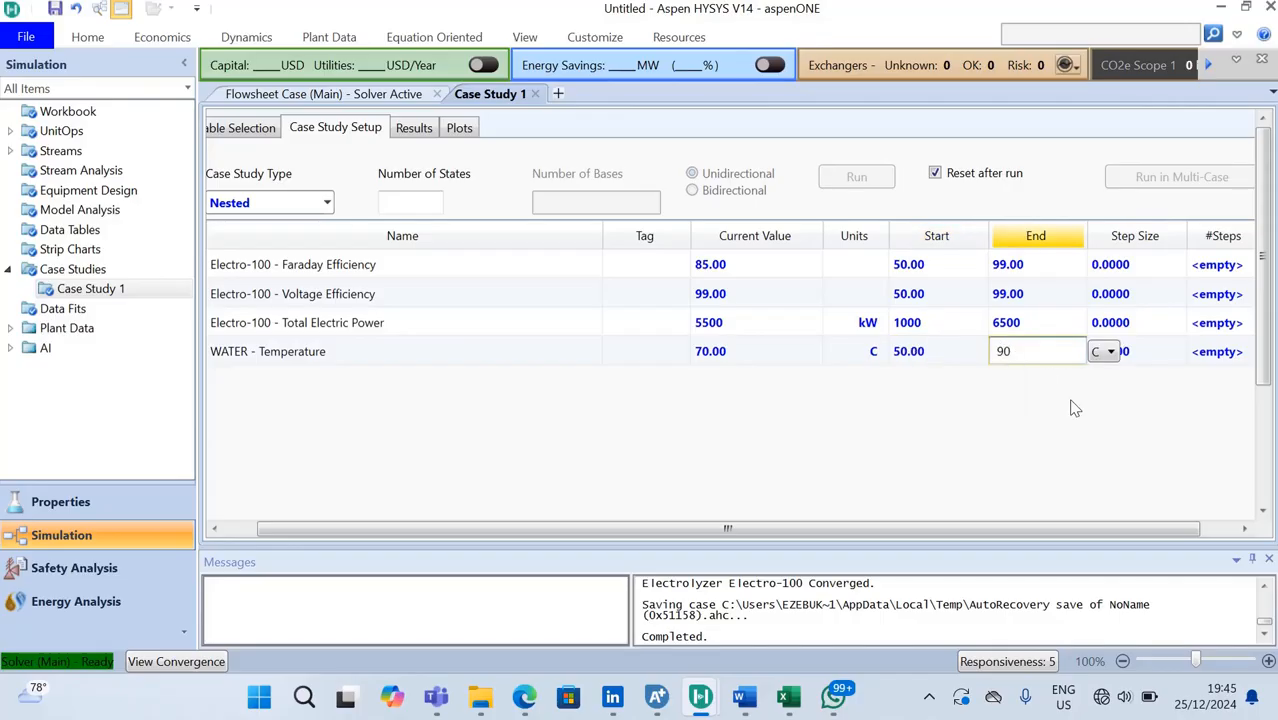
{"action": "key", "text": "Return"}
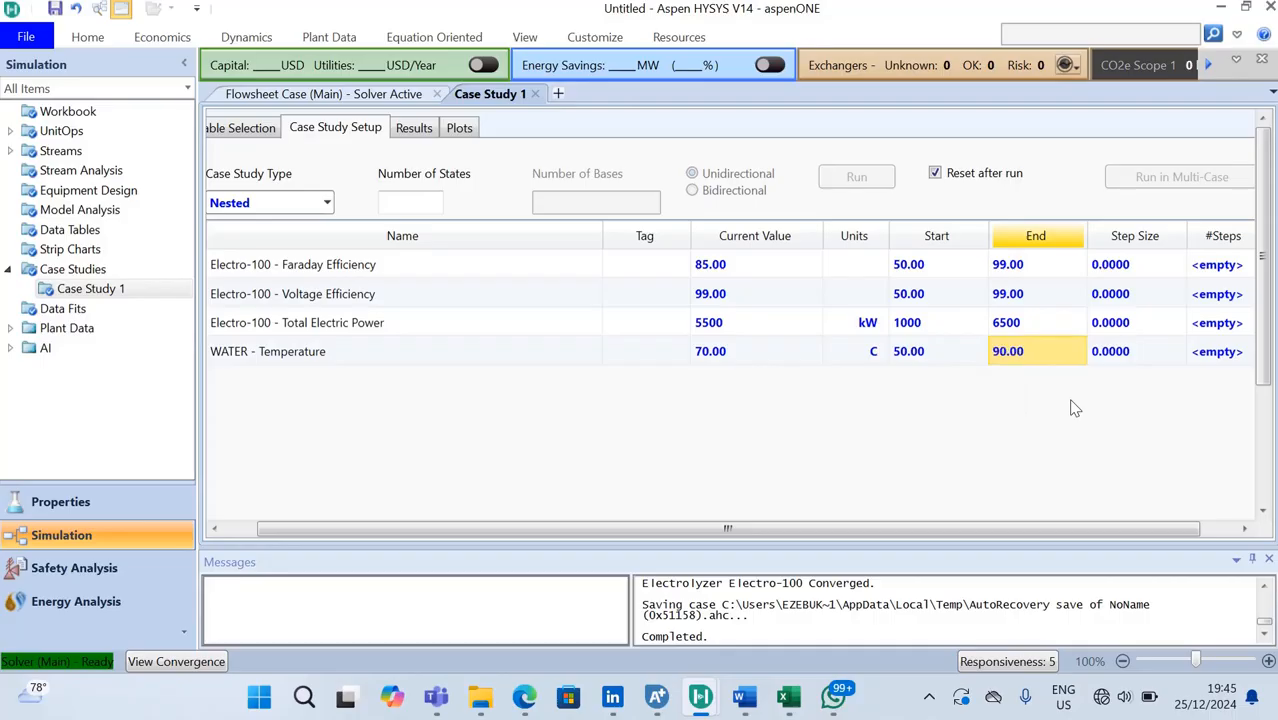
- Set the number of steps to 20 for Faraday Efficiency, Voltage Efficiency, Total Electric Power and WATER Temperature
{"action": "left_click", "coordinate": [1240, 264]}
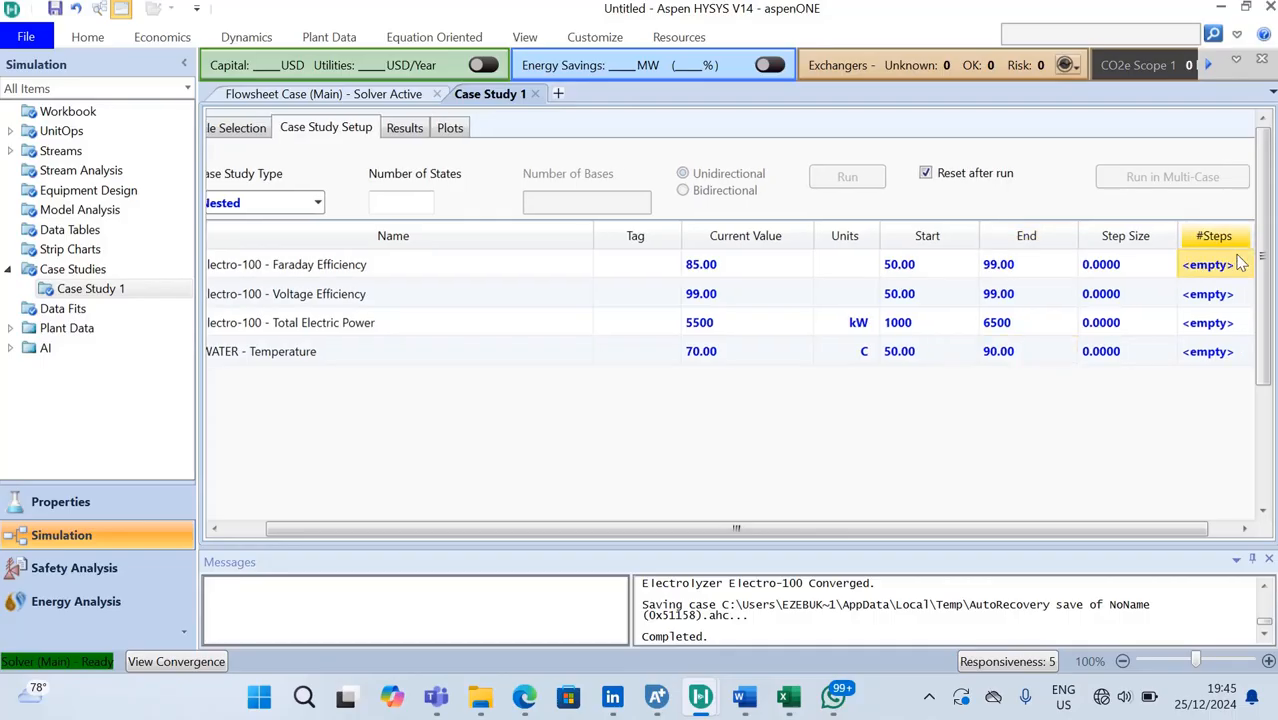
{"action": "type", "text": "20"}
{"action": "key", "text": "Return"}
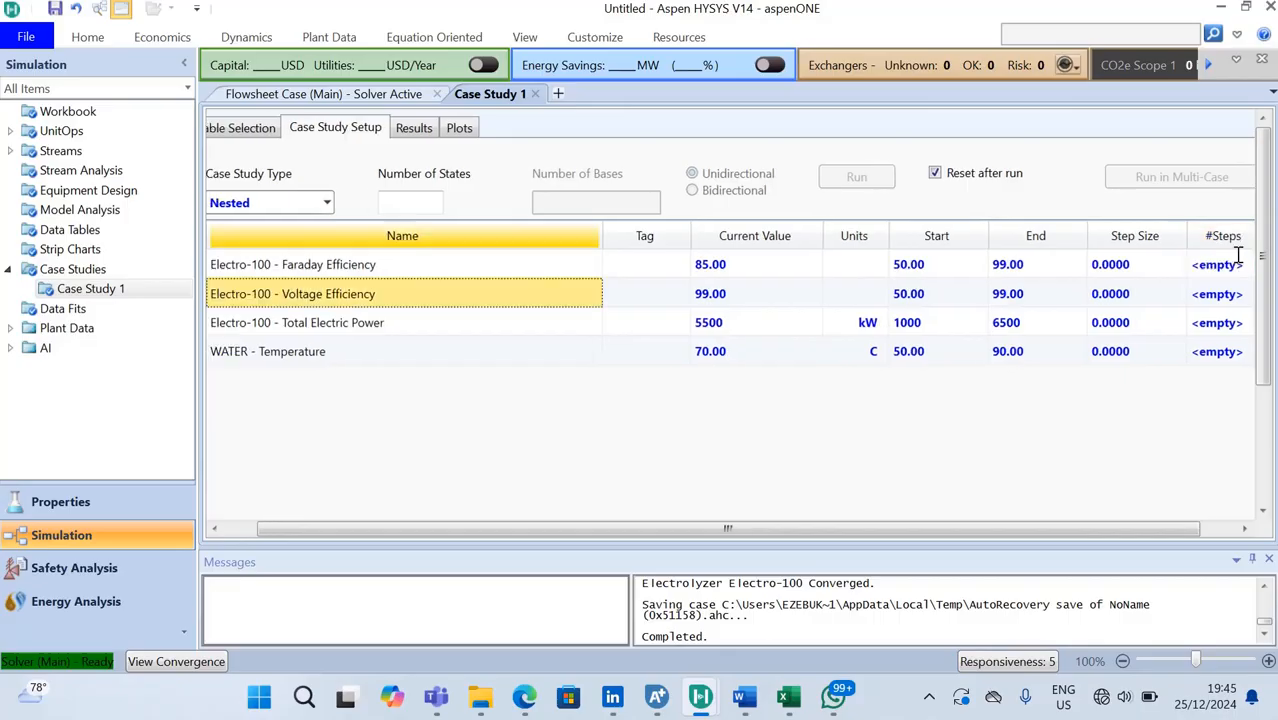
{"action": "left_click", "coordinate": [1223, 294]}
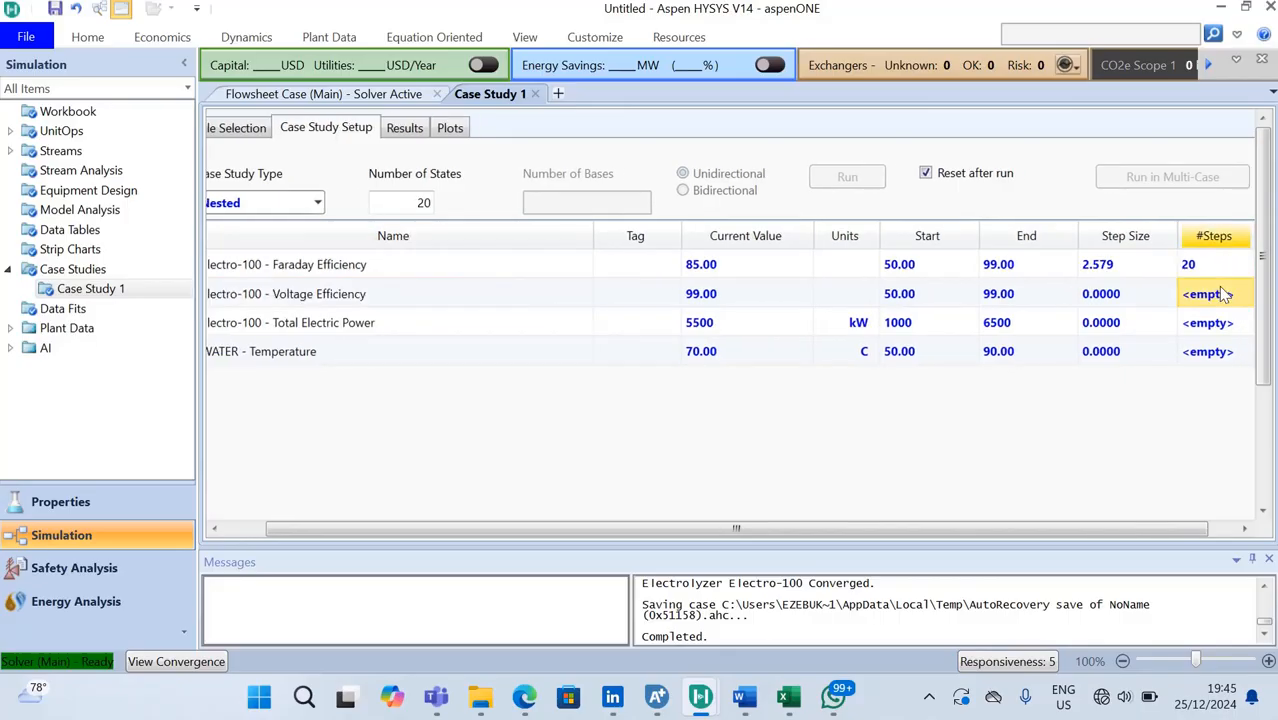
{"action": "type", "text": "20"}
{"action": "key", "text": "Return"}
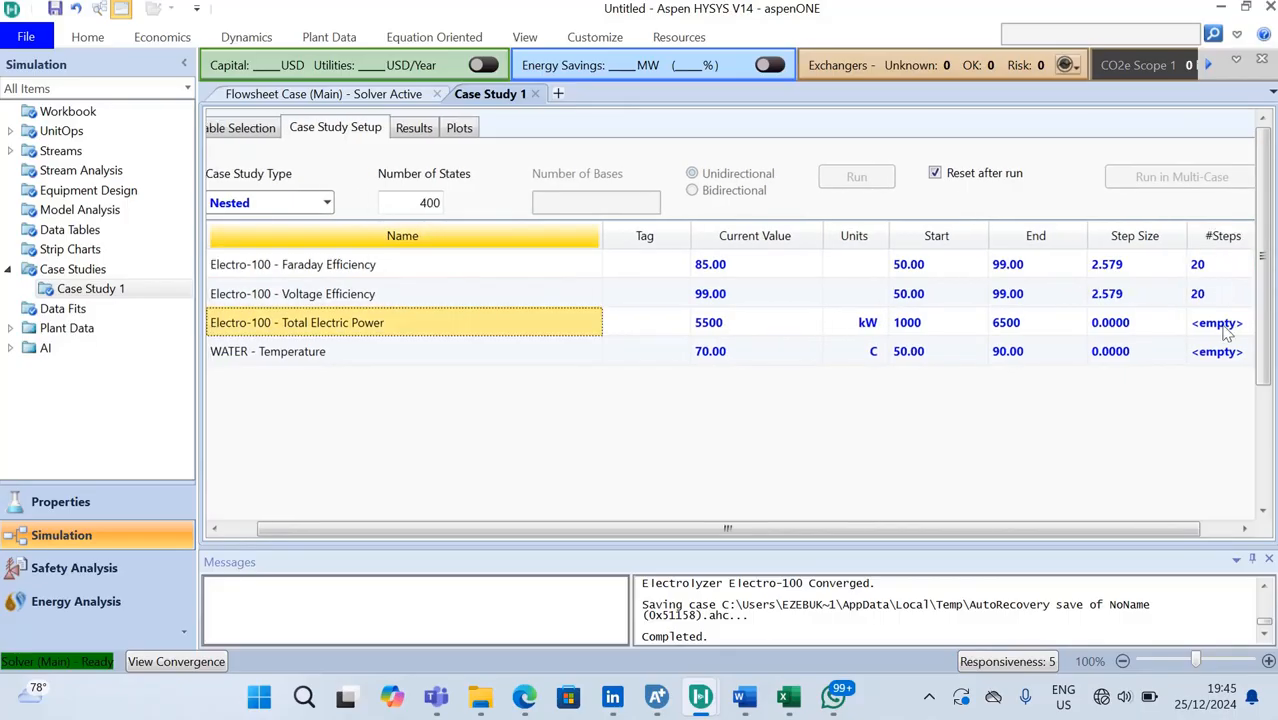
{"action": "left_click", "coordinate": [1224, 322]}
{"action": "type", "text": "20"}
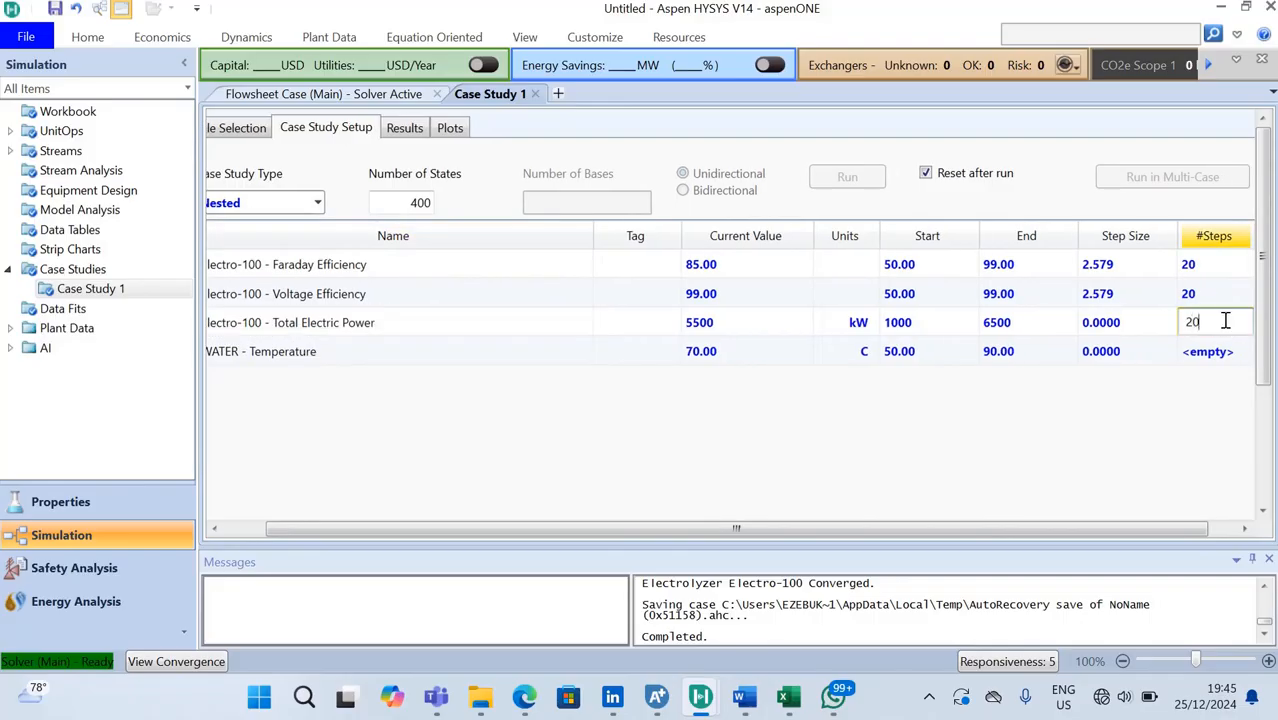
{"action": "key", "text": "Return"}
{"action": "left_click", "coordinate": [1222, 351]}
{"action": "type", "text": "20"}
{"action": "key", "text": "Return"}
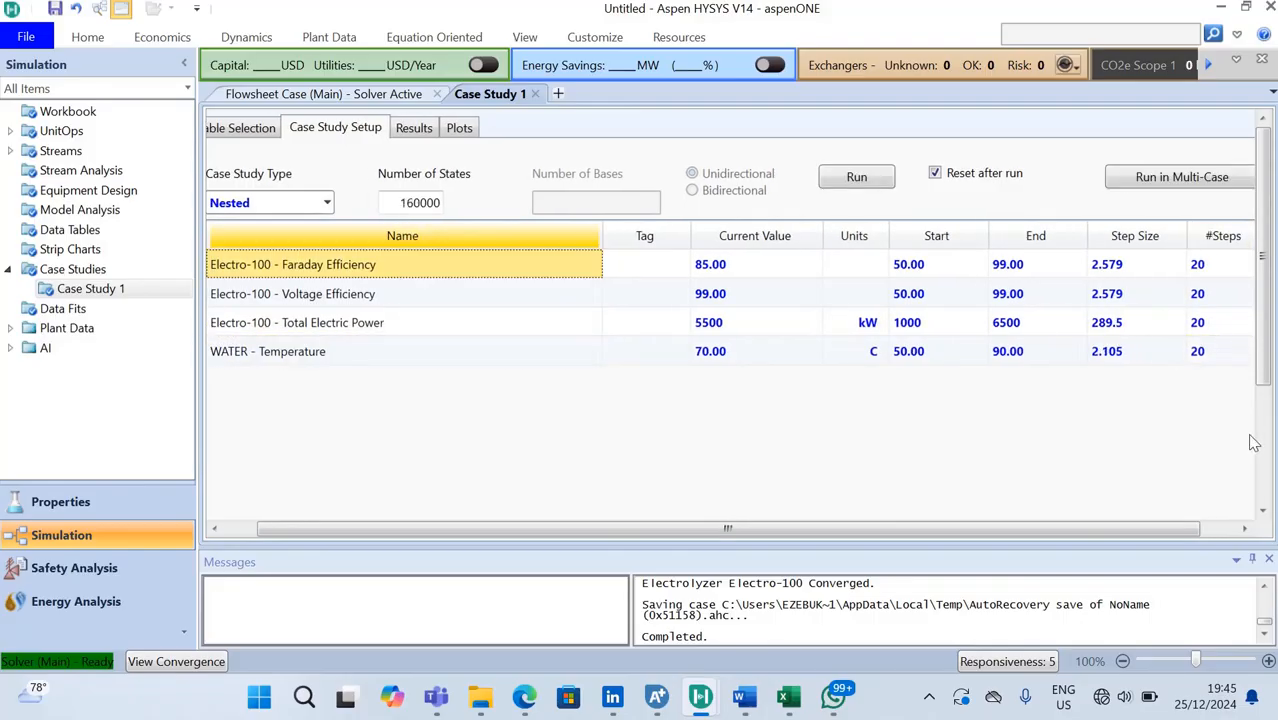
- Run the nested case study, check its running status and stop it before all states are calculated
{"action": "scroll", "coordinate": [1258, 470], "scroll_direction": "down", "scroll_amount": 3}
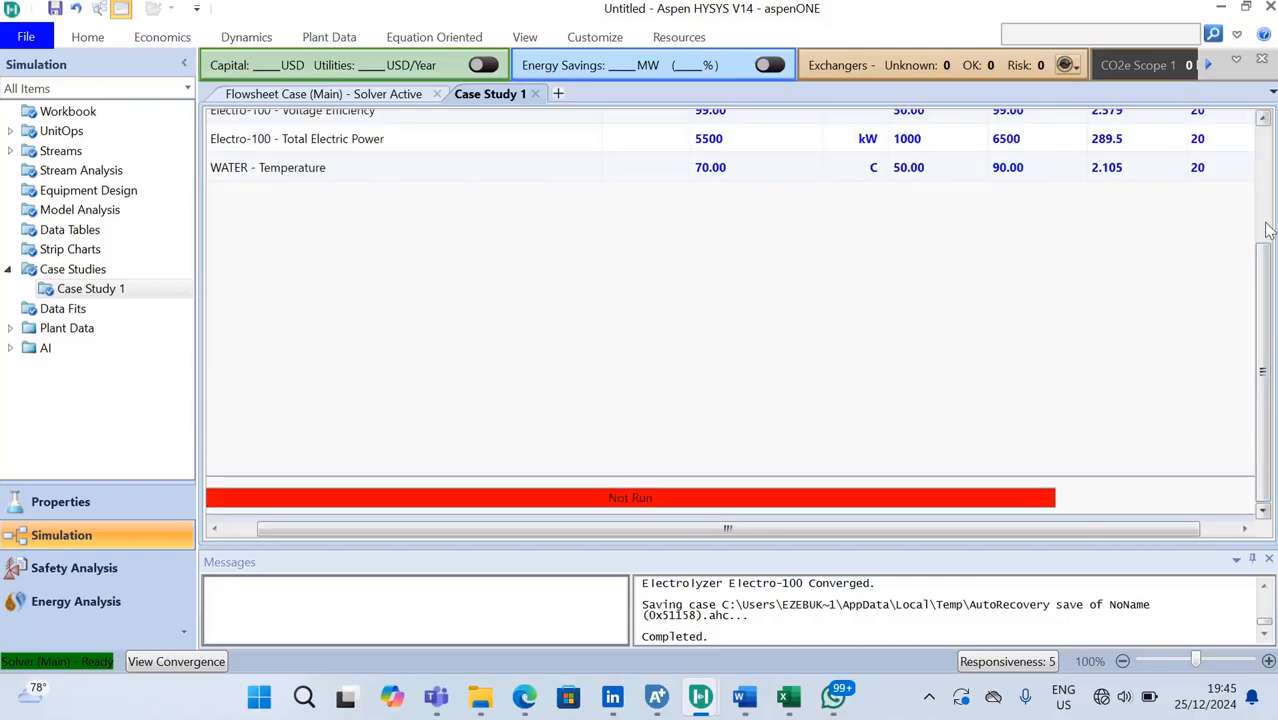
{"action": "scroll", "coordinate": [1262, 230], "scroll_direction": "up", "scroll_amount": 3}
{"action": "left_click", "coordinate": [884, 187]}
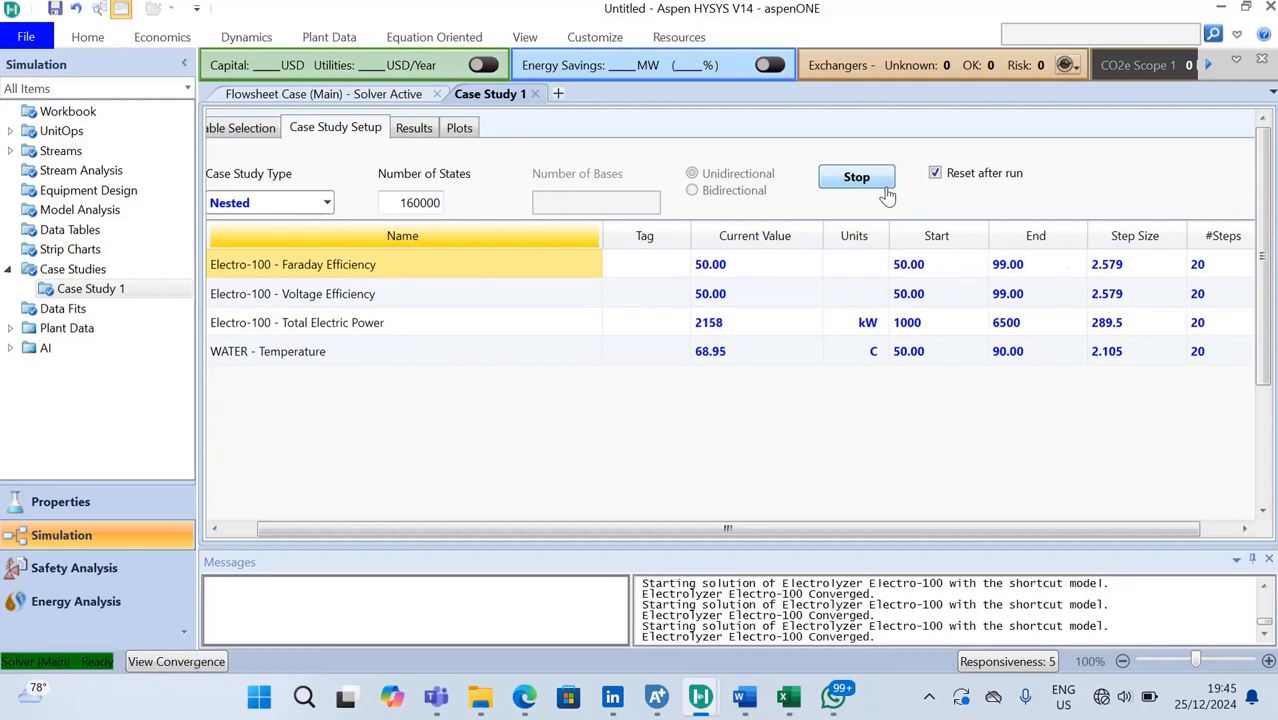
{"action": "left_click", "coordinate": [1261, 471]}
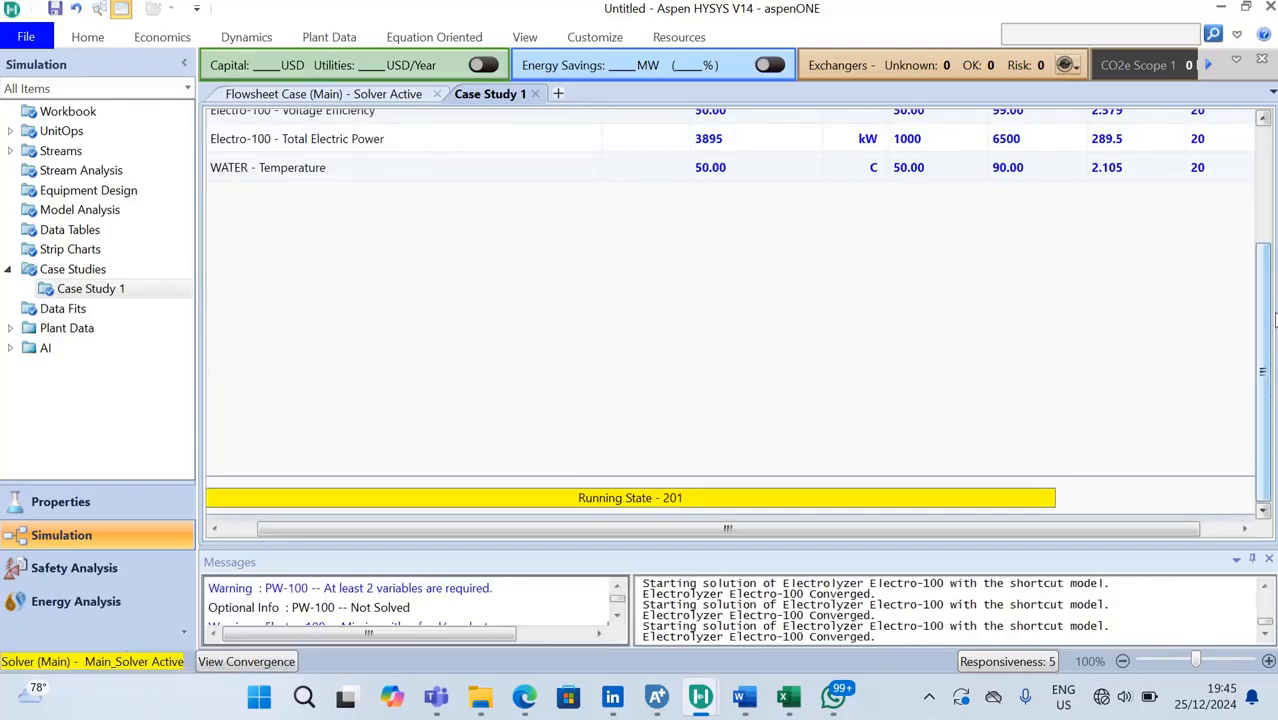
{"action": "left_click", "coordinate": [1260, 210]}
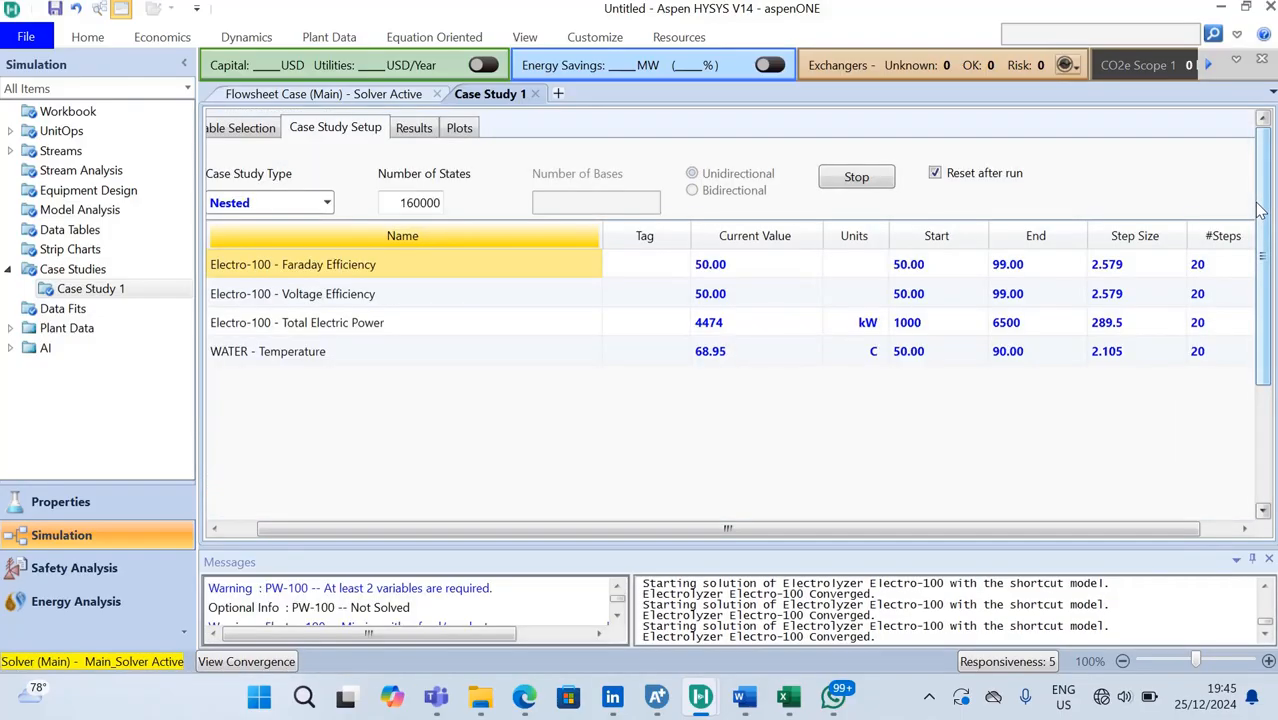
{"action": "left_click", "coordinate": [856, 178]}
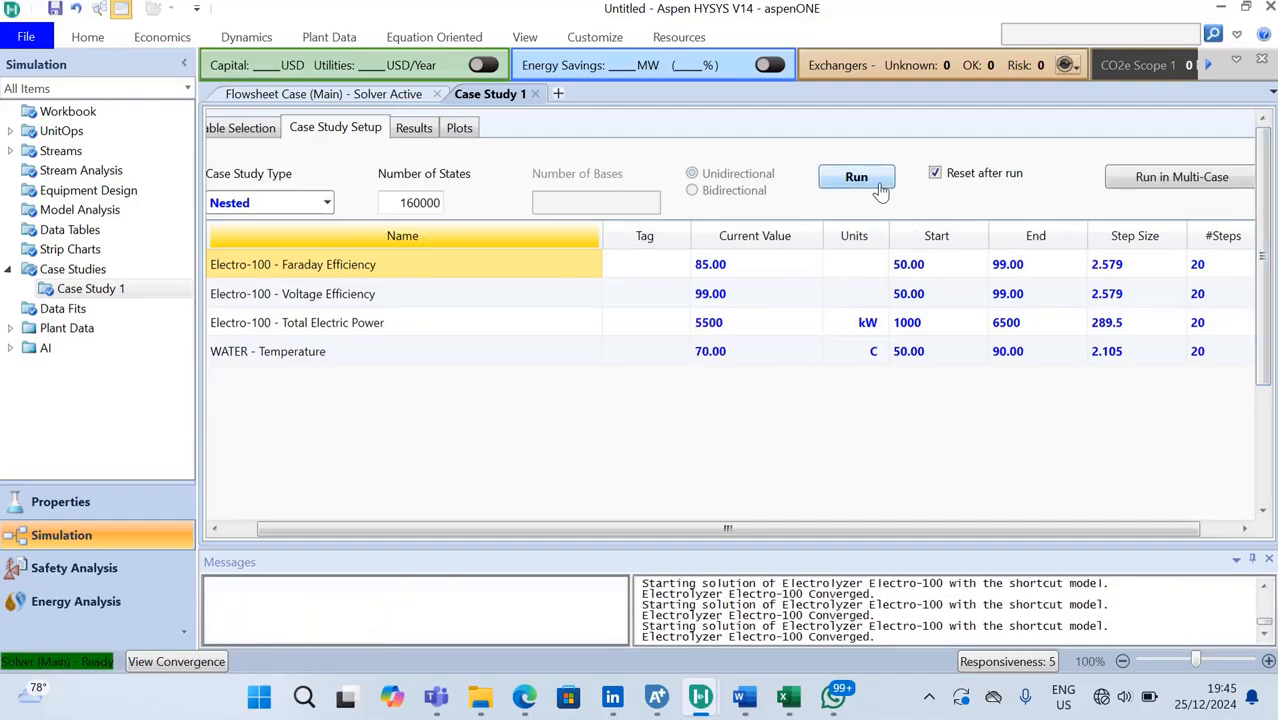
- Examine the run status, results table and hydrogen production rate plot of the nested case study
{"action": "left_click", "coordinate": [1266, 478]}
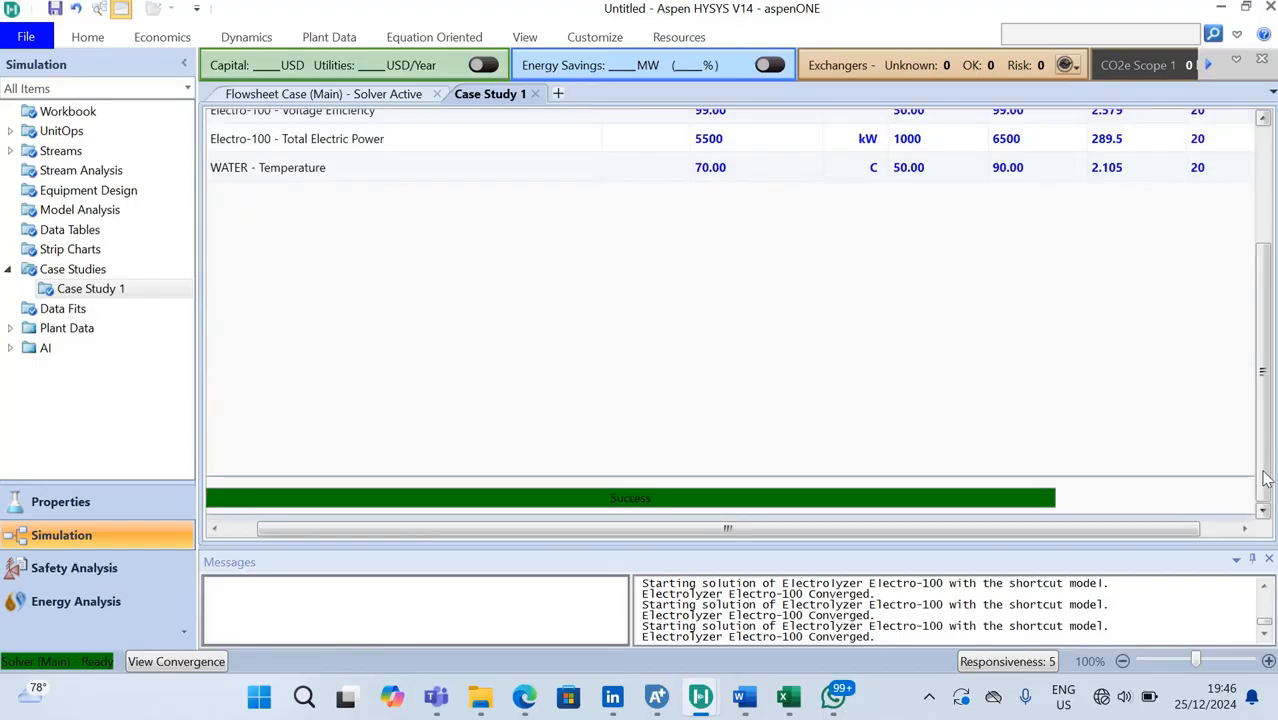
{"action": "left_click", "coordinate": [1266, 226]}
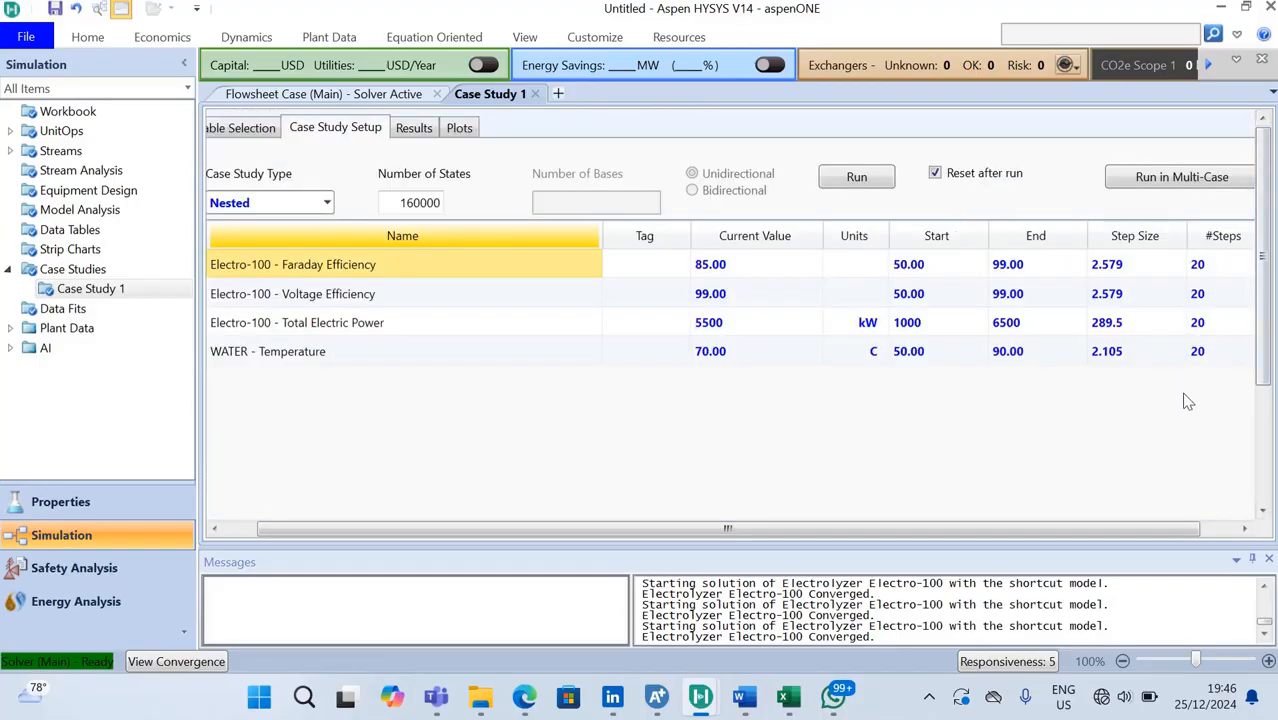
{"action": "left_click", "coordinate": [1266, 453]}
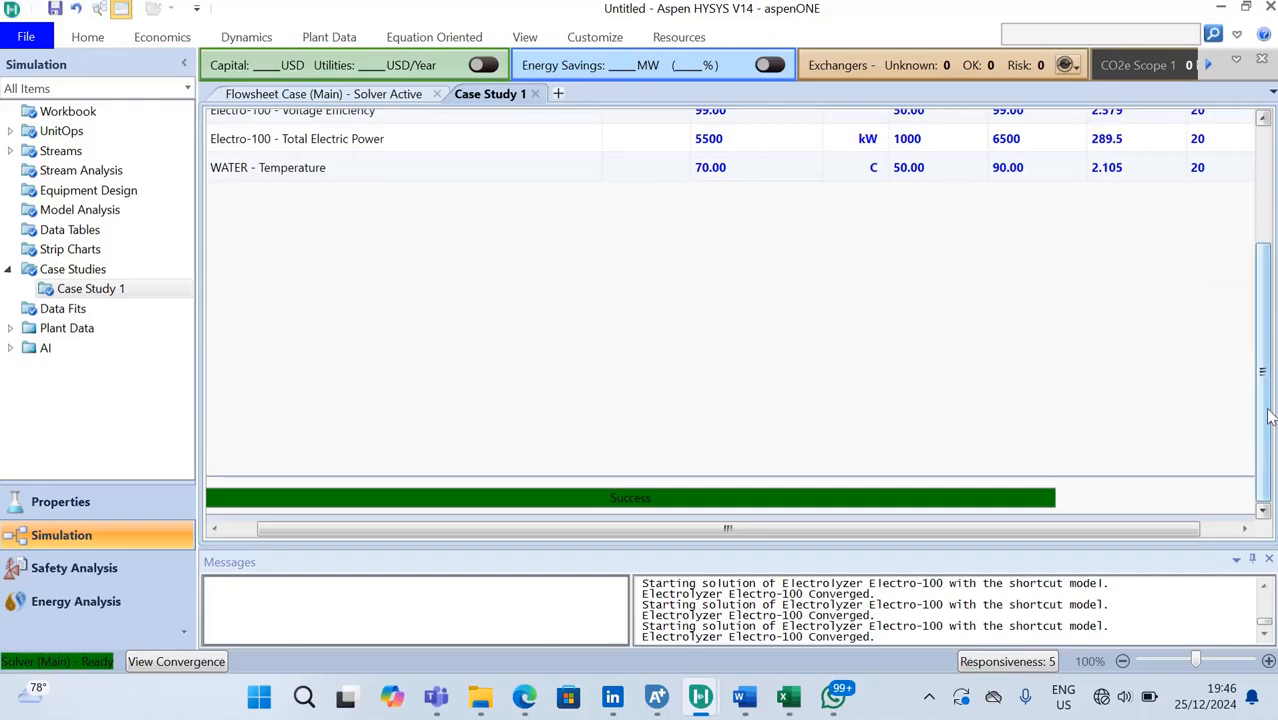
{"action": "scroll", "coordinate": [1275, 205], "scroll_direction": "up", "scroll_amount": 5}
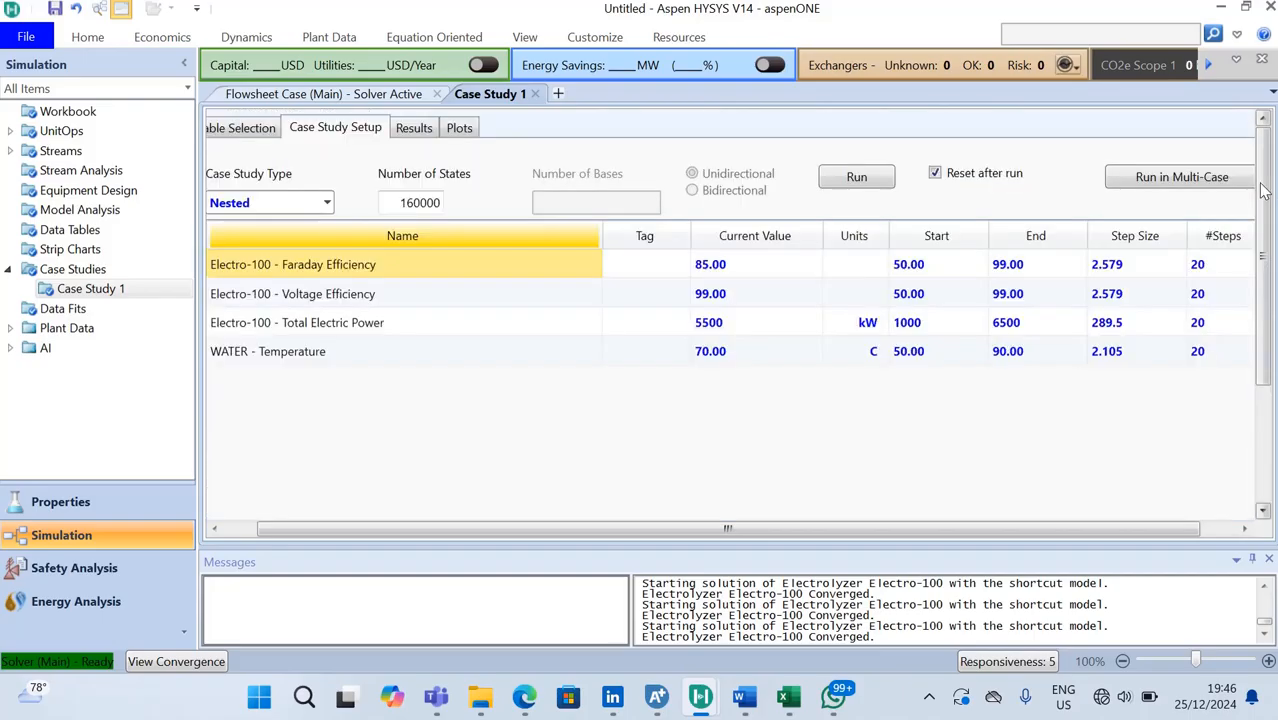
{"action": "left_click", "coordinate": [416, 130]}
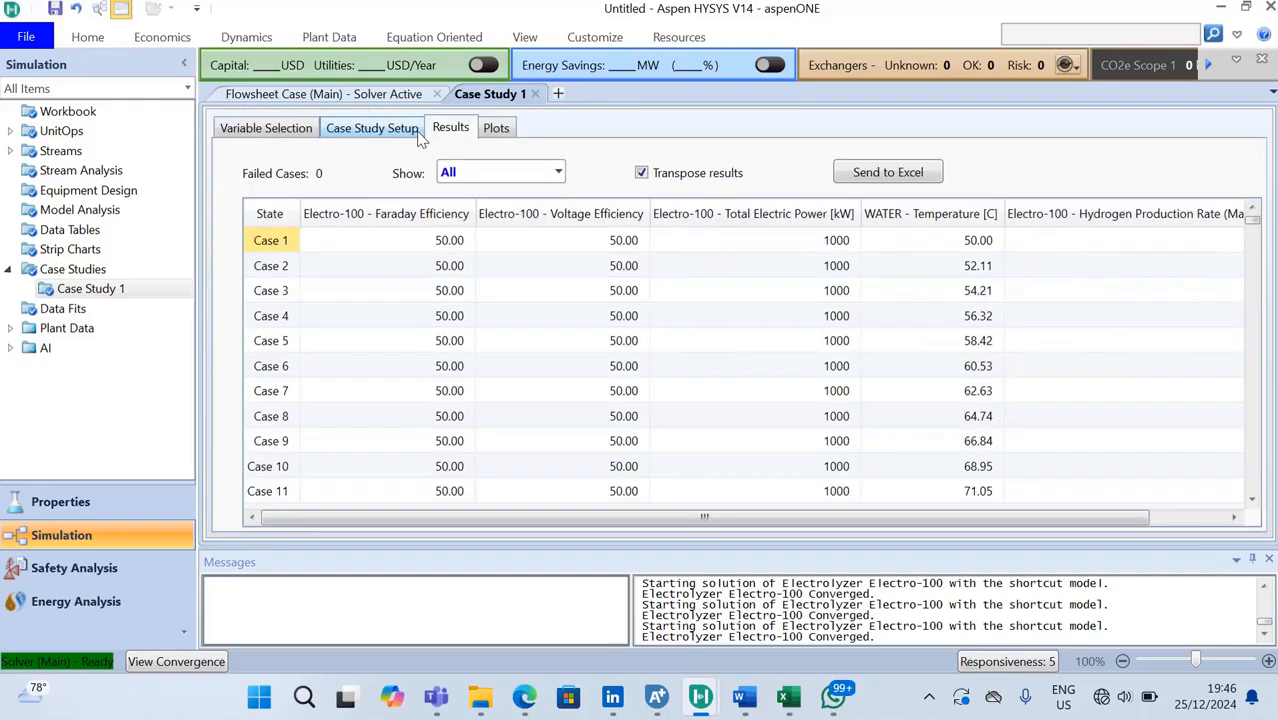
{"action": "left_click", "coordinate": [500, 132]}
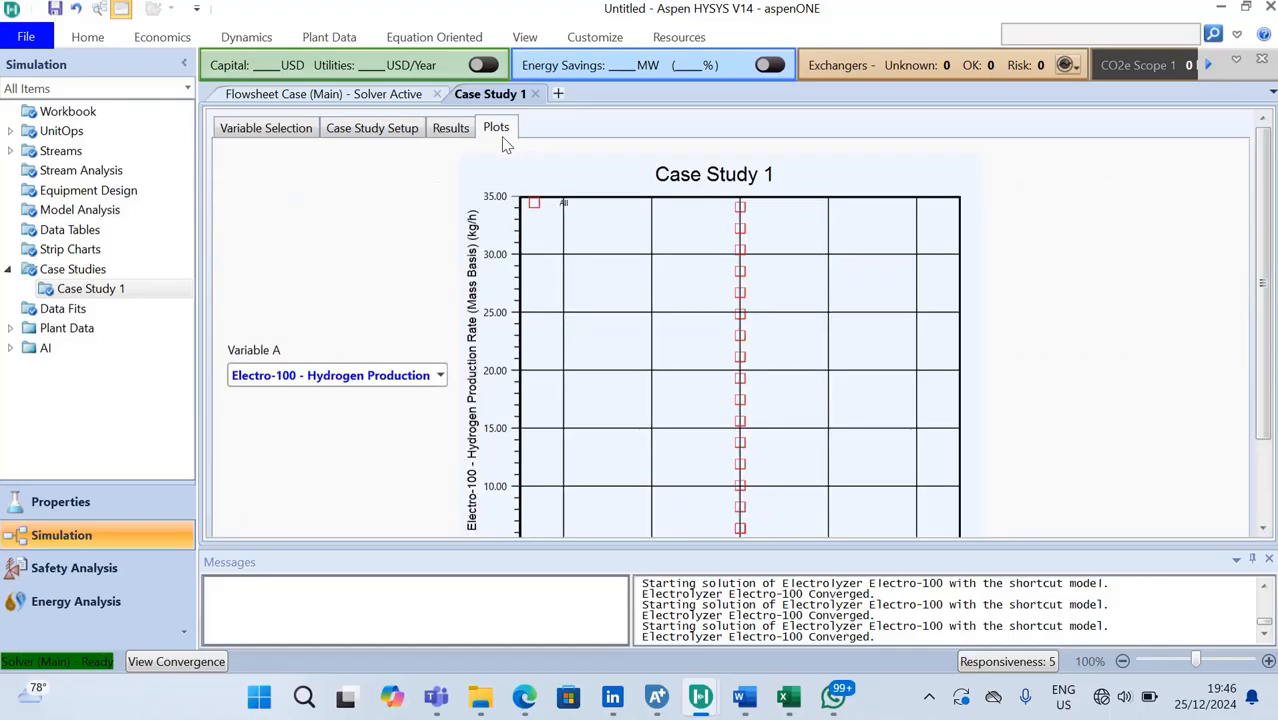
{"action": "left_click", "coordinate": [446, 138]}
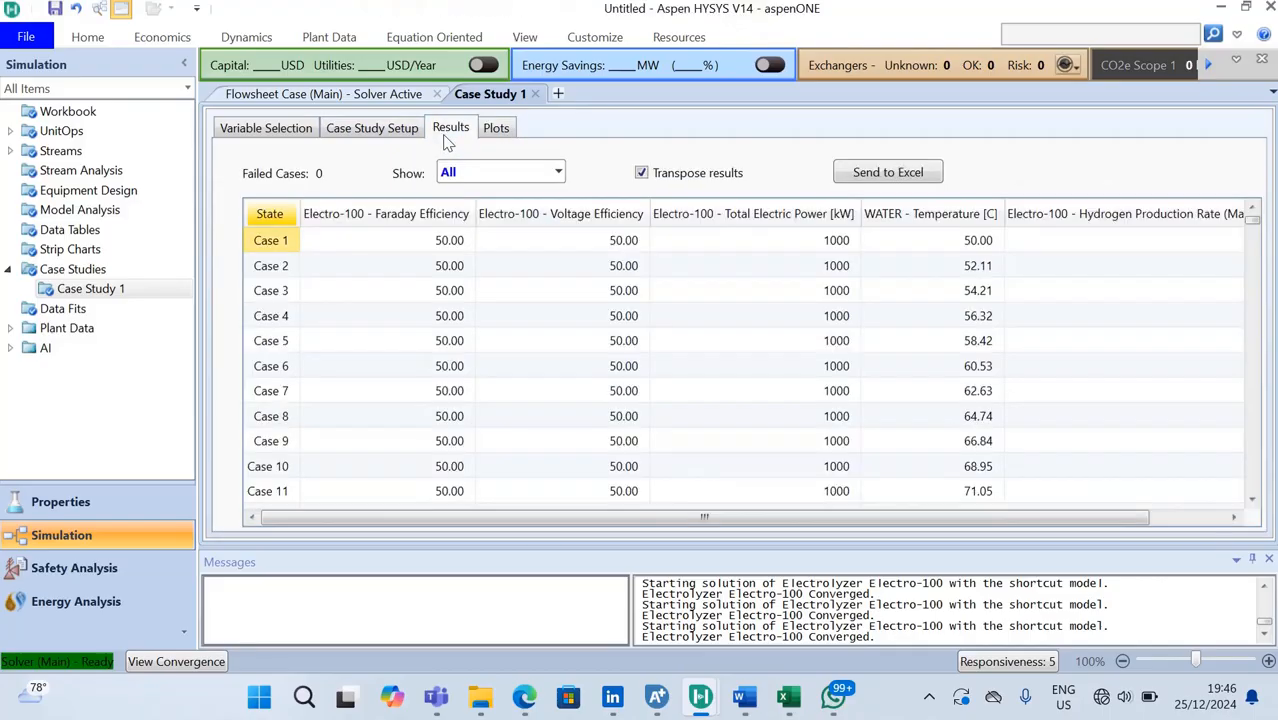
- Change the case study type to Sensitivity and accept clearing the existing results
{"action": "left_click", "coordinate": [371, 132]}
{"action": "left_click", "coordinate": [362, 203]}
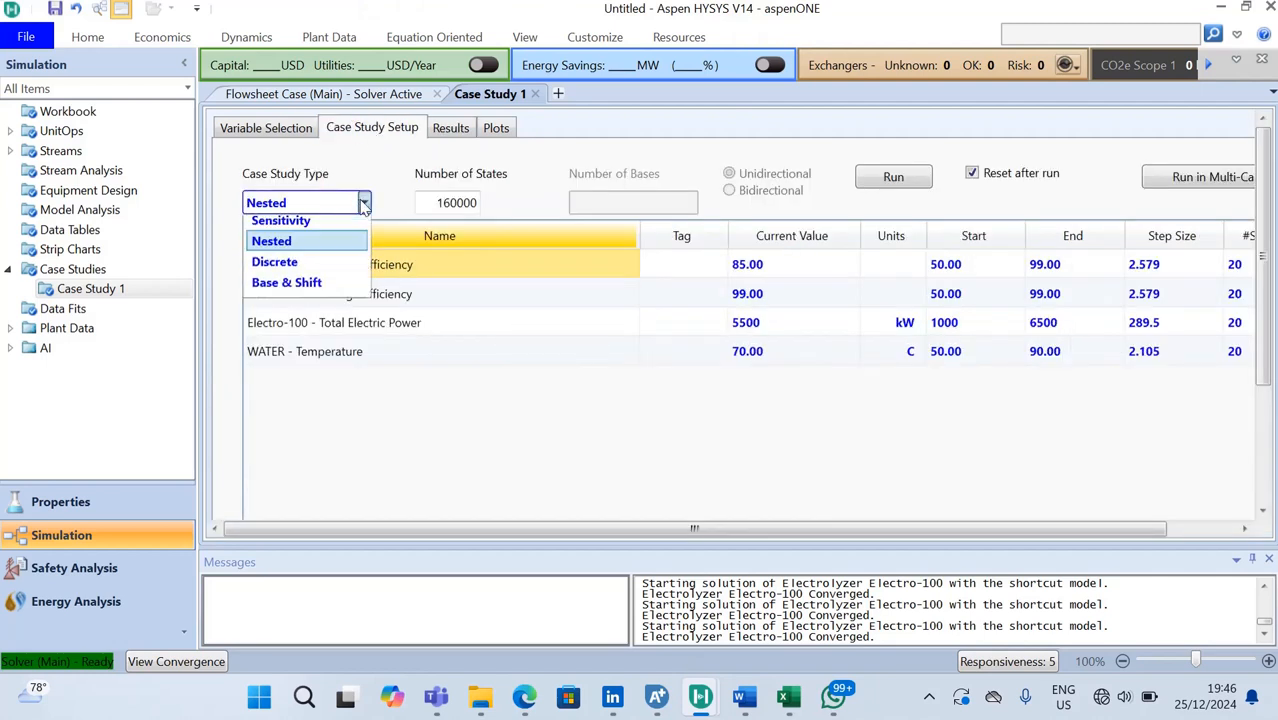
{"action": "left_click", "coordinate": [355, 232]}
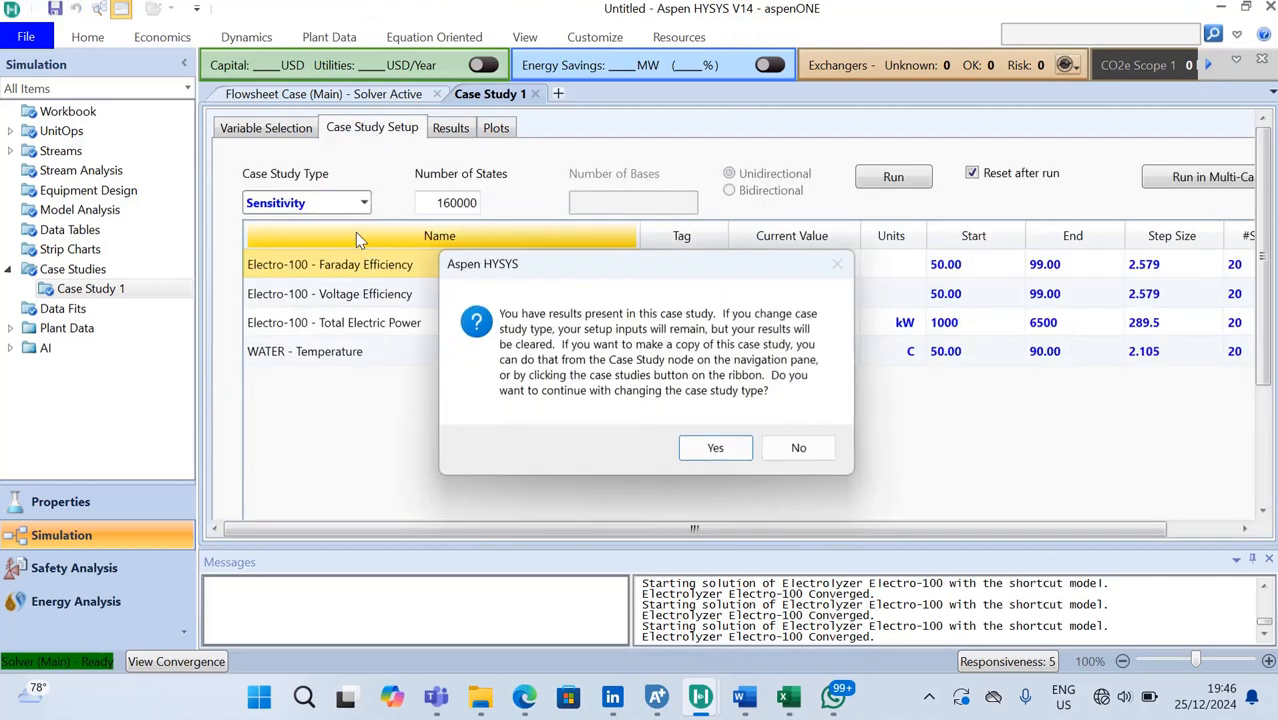
{"action": "left_click", "coordinate": [700, 447]}
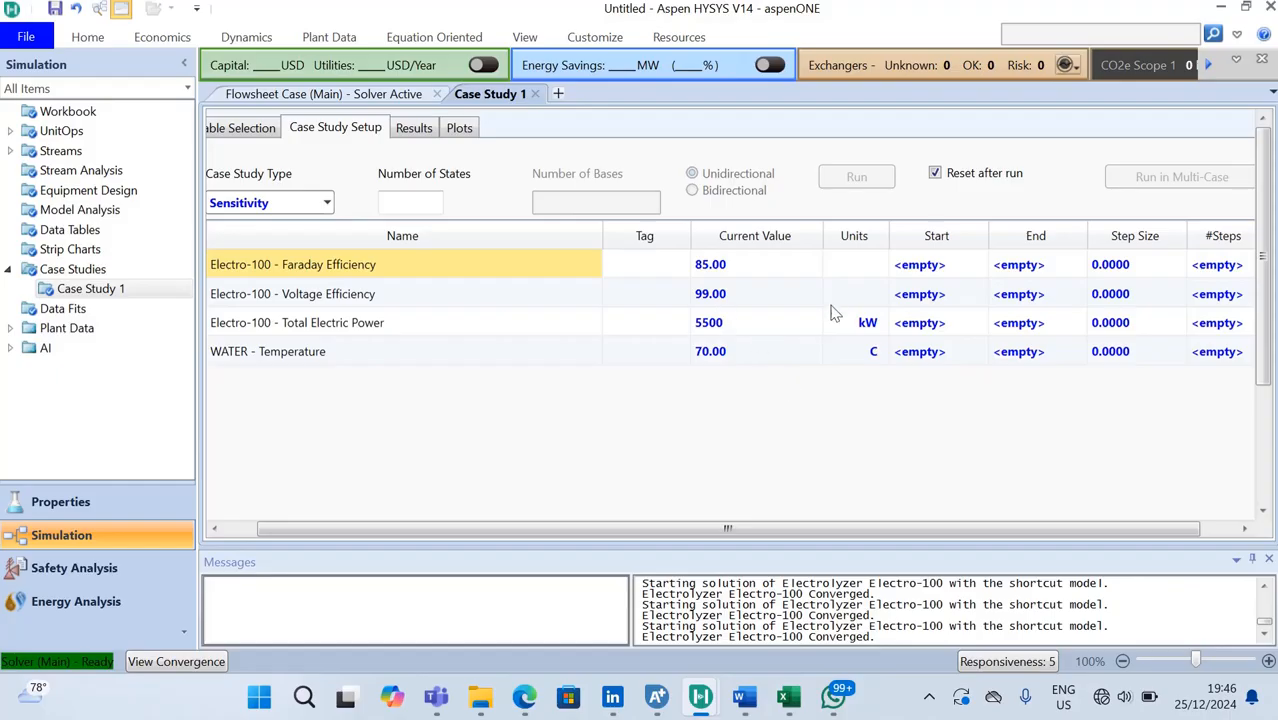
- Set the sensitivity range of Electro-100's Faraday Efficiency to start at 55 and end at 99
{"action": "left_click", "coordinate": [237, 529]}
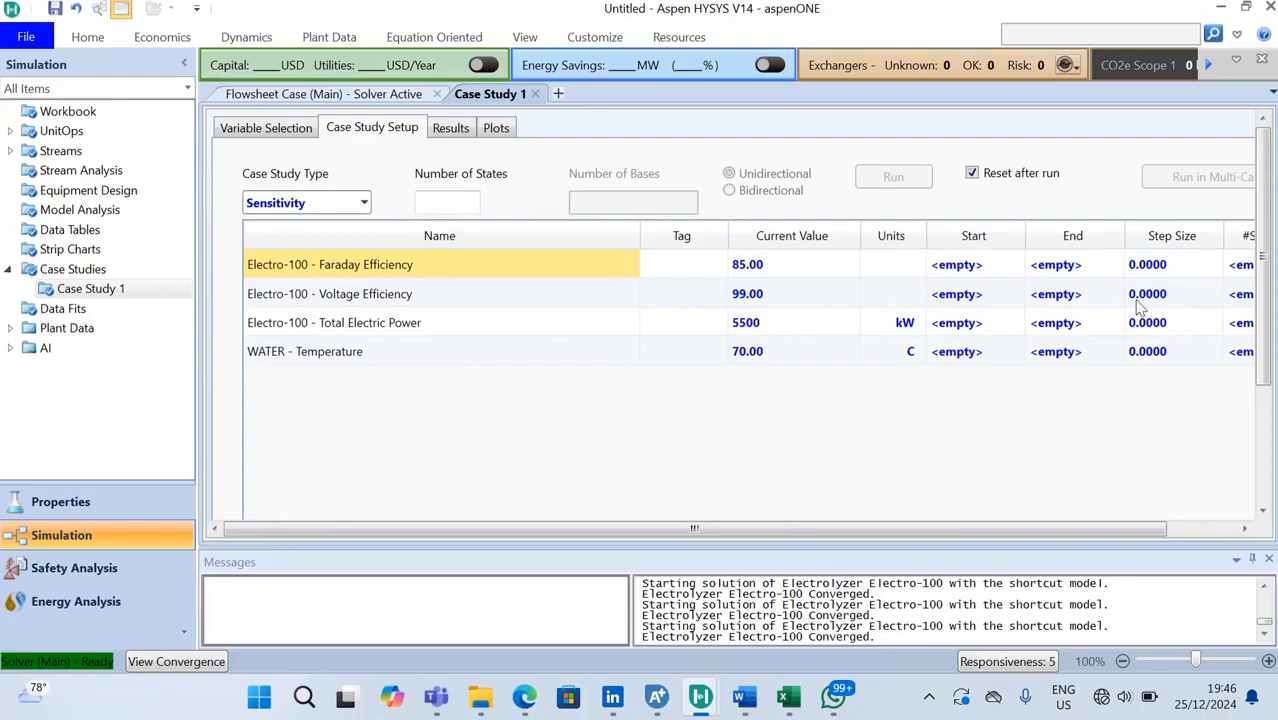
{"action": "left_click", "coordinate": [975, 265]}
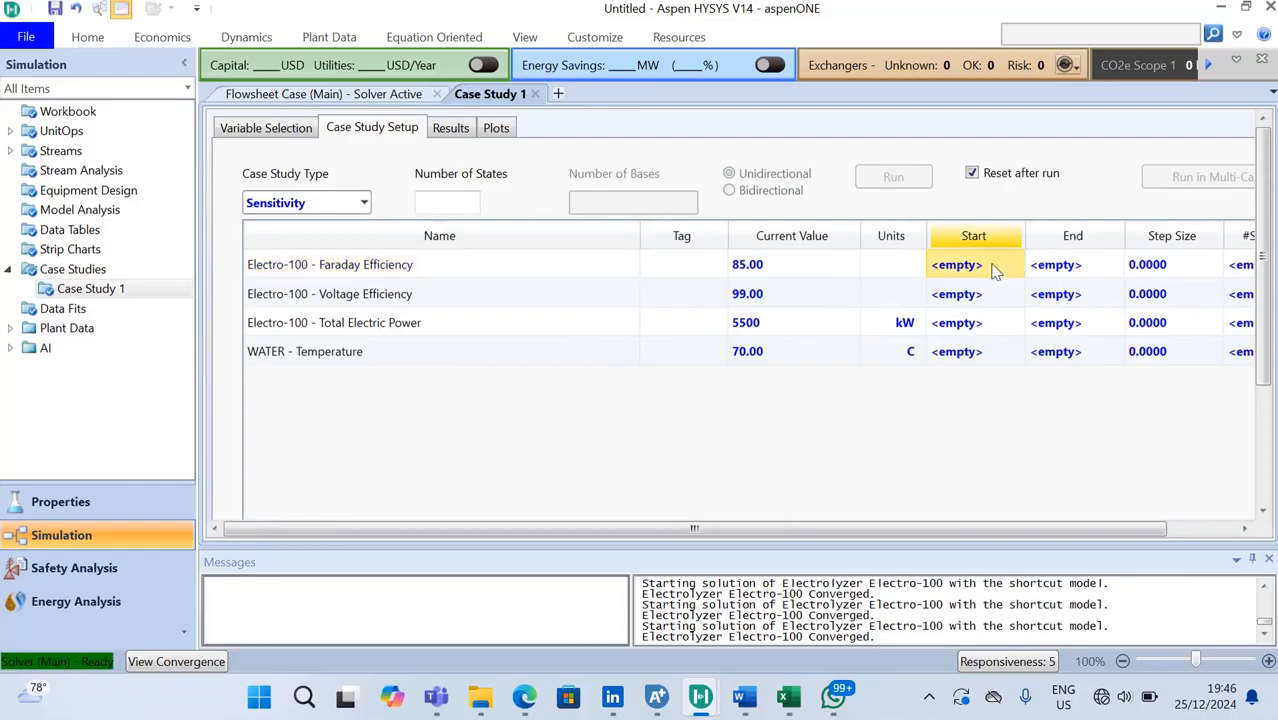
{"action": "type", "text": "55"}
{"action": "key", "text": "Return"}
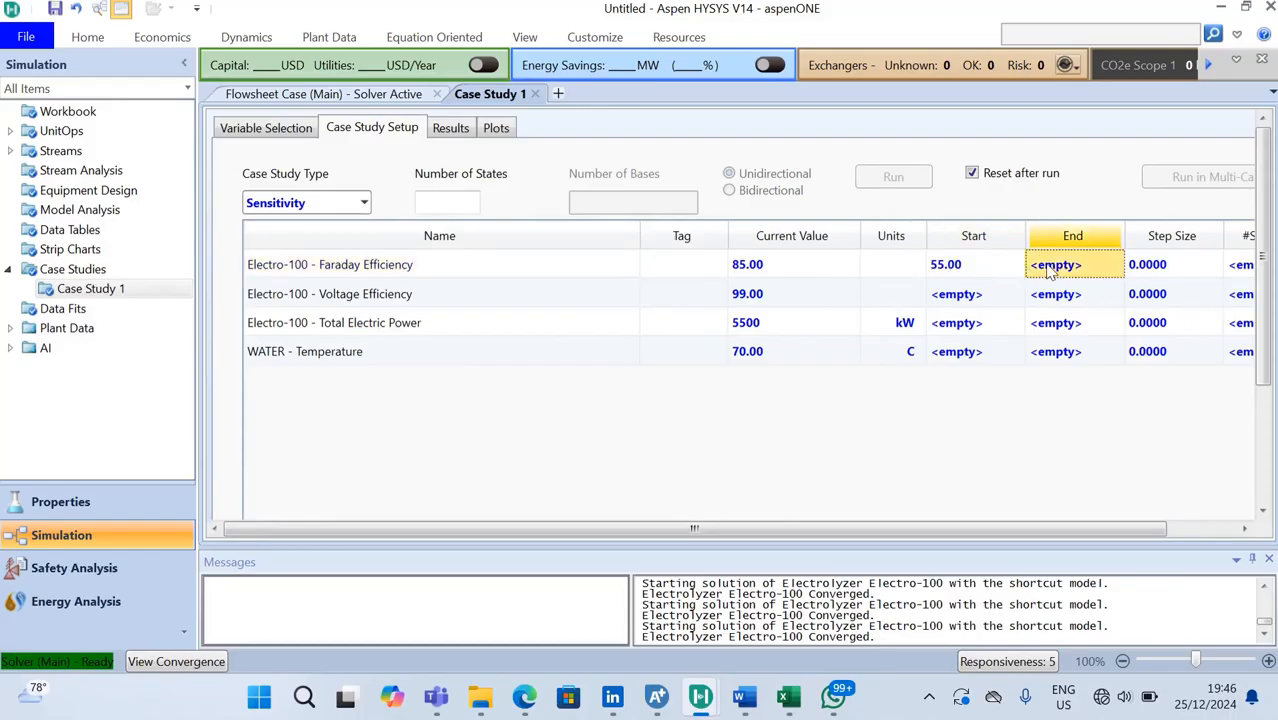
{"action": "type", "text": "99"}
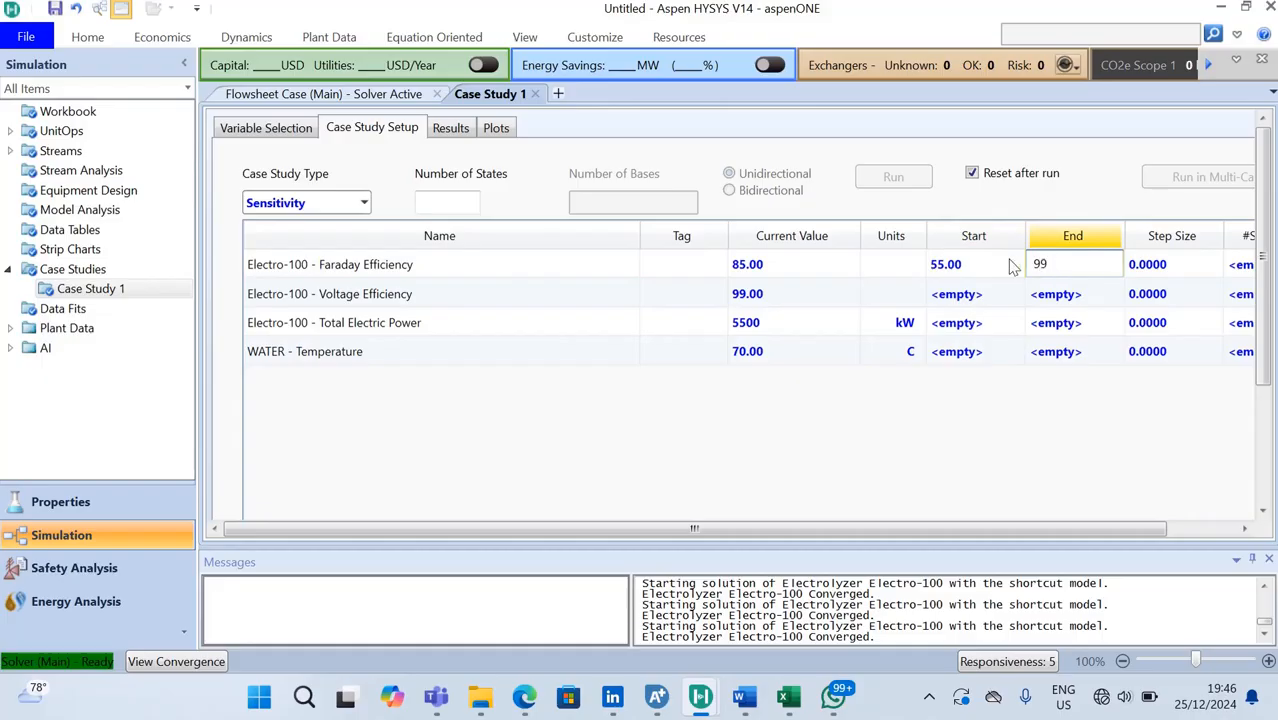
{"action": "left_click", "coordinate": [988, 257]}
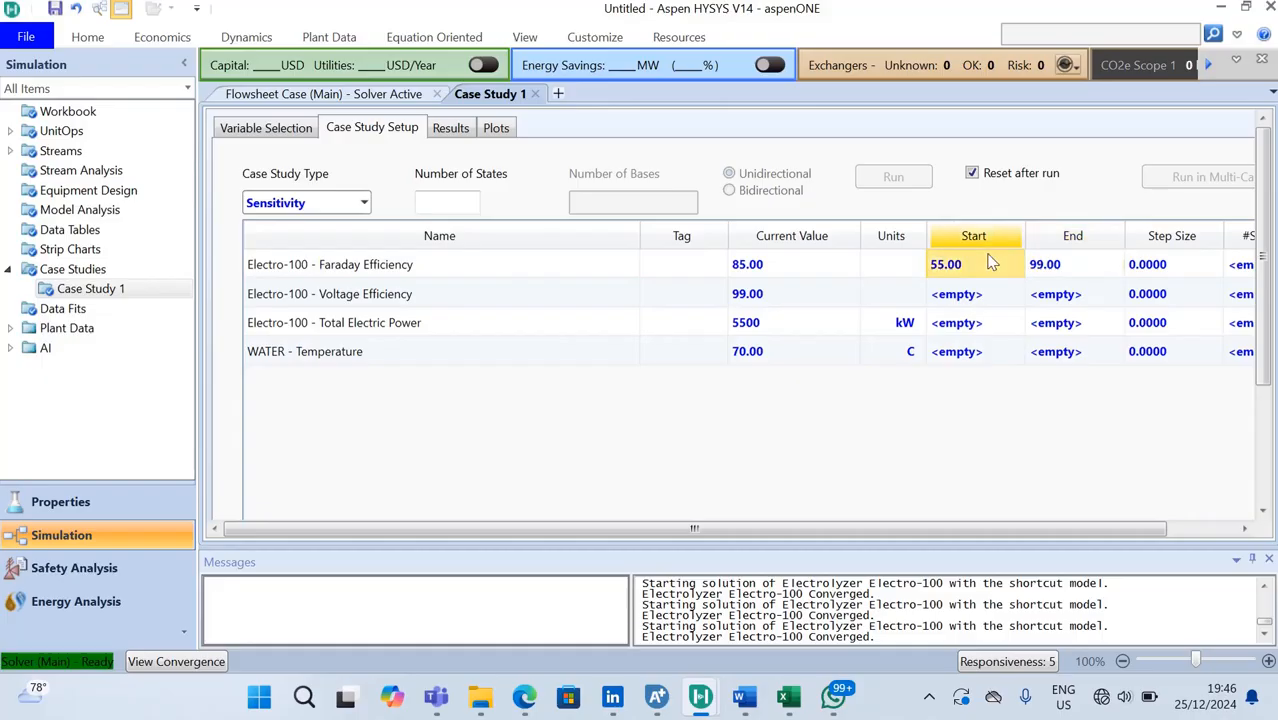
- Set the Faraday Efficiency start value to 50 and give Voltage Efficiency a range from 50 to 99
{"action": "type", "text": "50"}
{"action": "key", "text": "Return"}
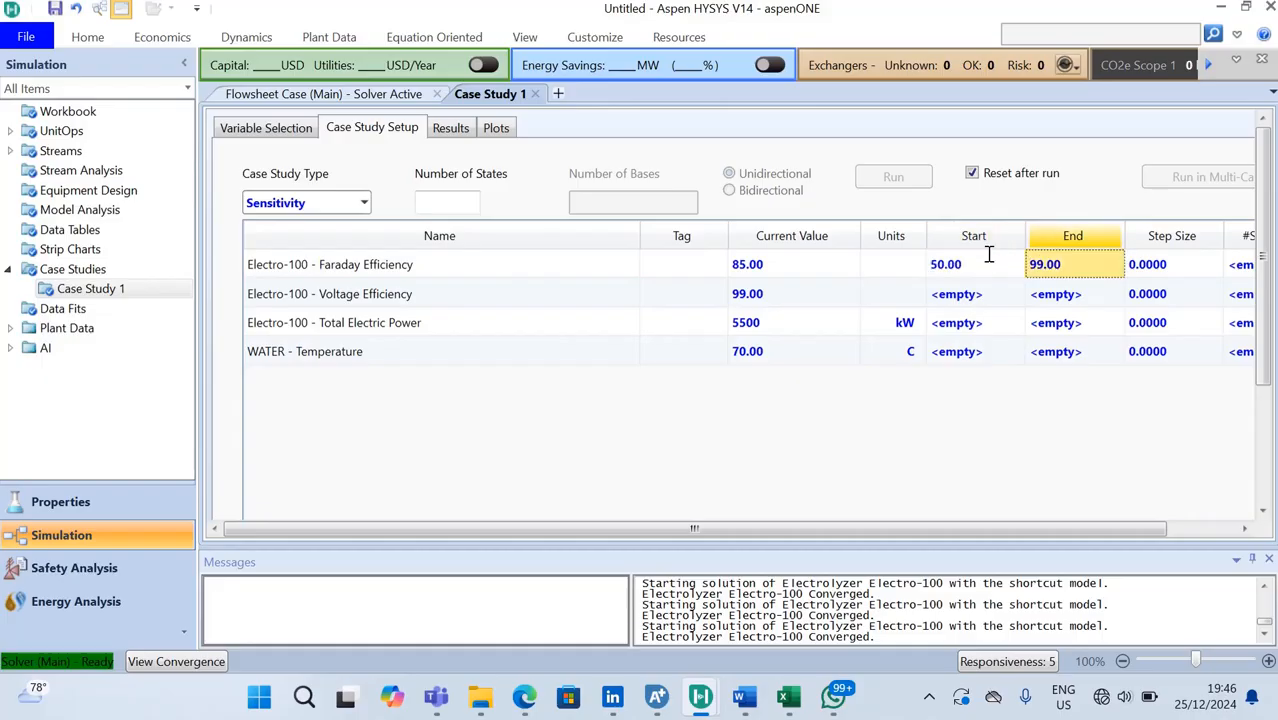
{"action": "left_click", "coordinate": [964, 301]}
{"action": "type", "text": "5"}
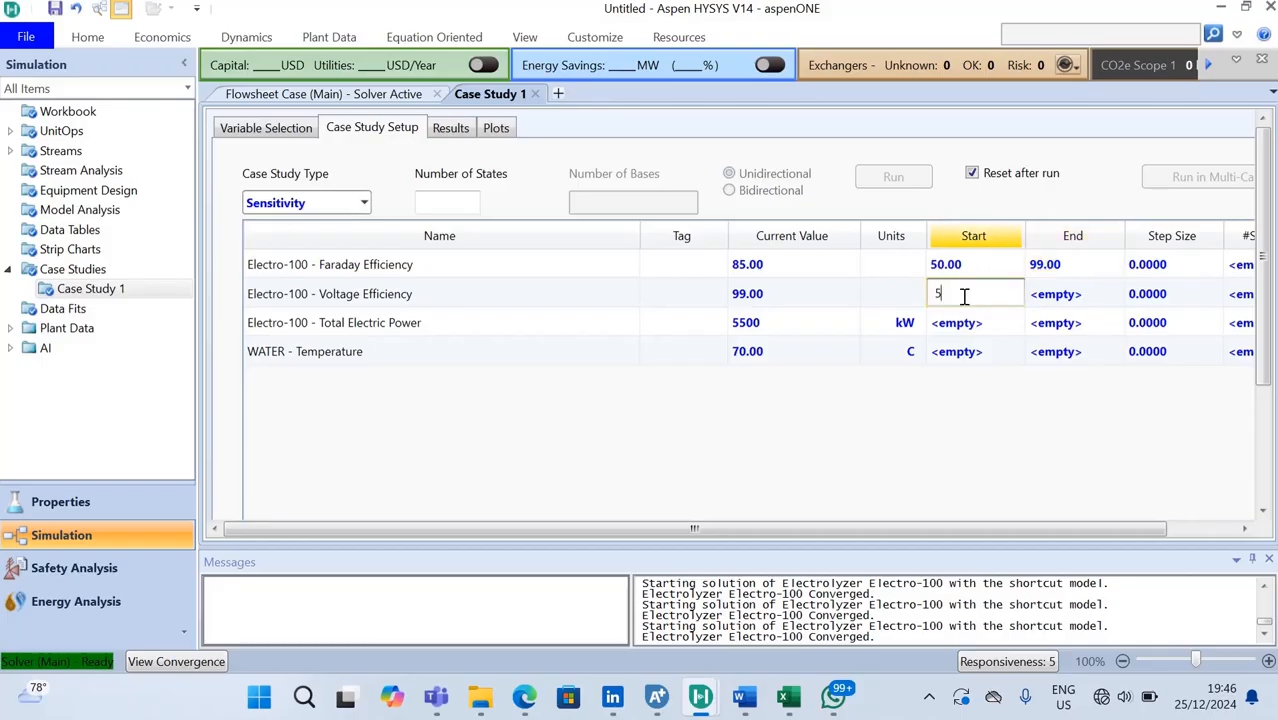
{"action": "type", "text": "0"}
{"action": "key", "text": "Return"}
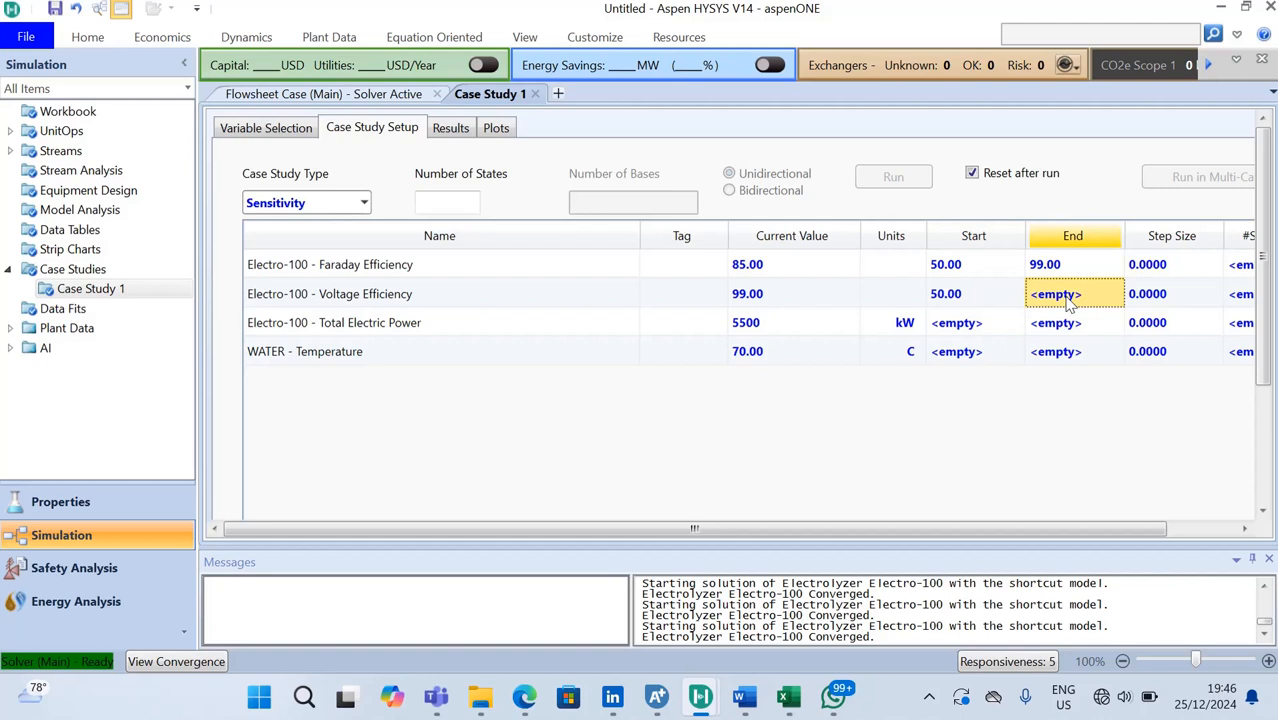
{"action": "type", "text": "99"}
{"action": "key", "text": "Return"}
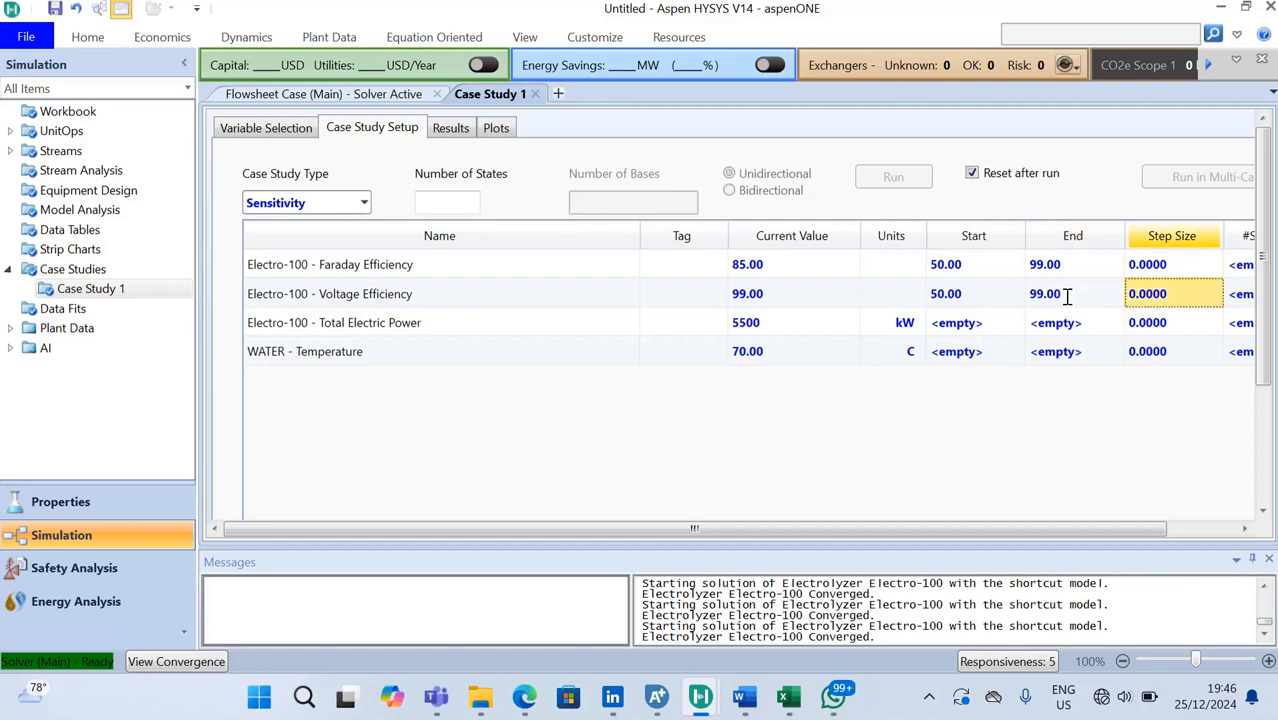
- Set the sensitivity range of Electro-100's Total Electric Power to start at 1000 kW and end at 6500 kW
{"action": "left_click", "coordinate": [959, 322]}
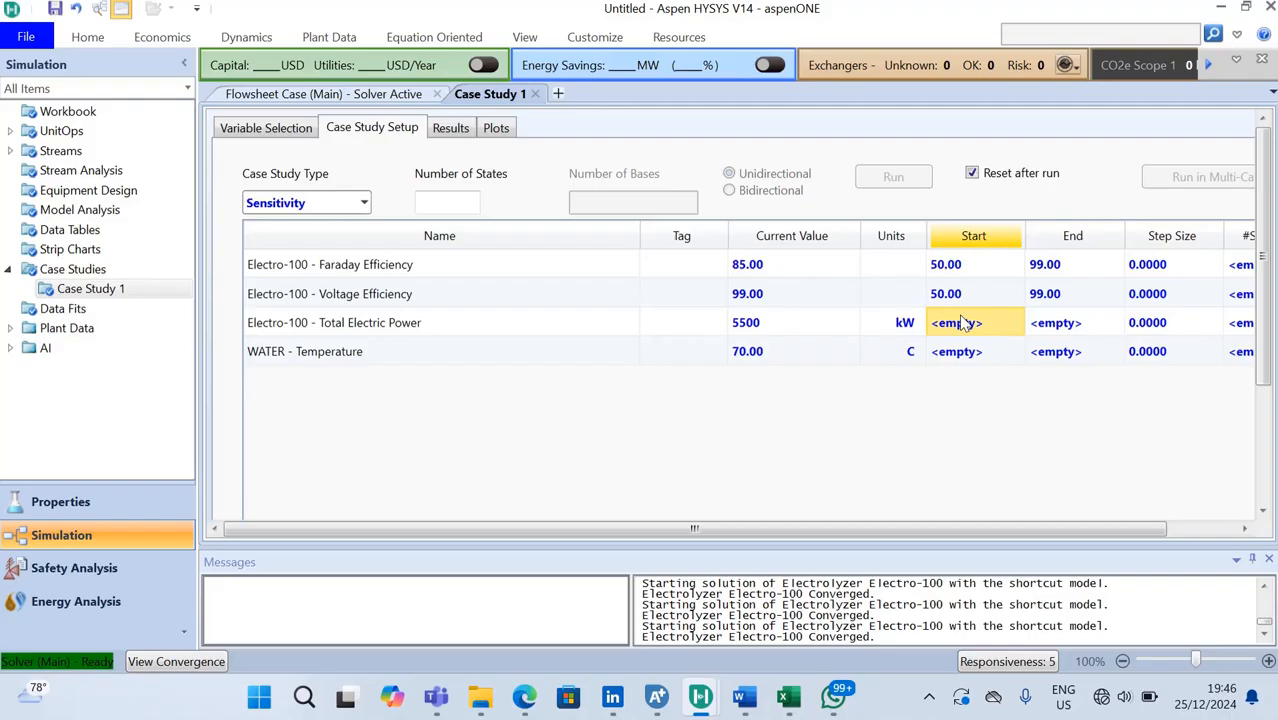
{"action": "type", "text": "10"}
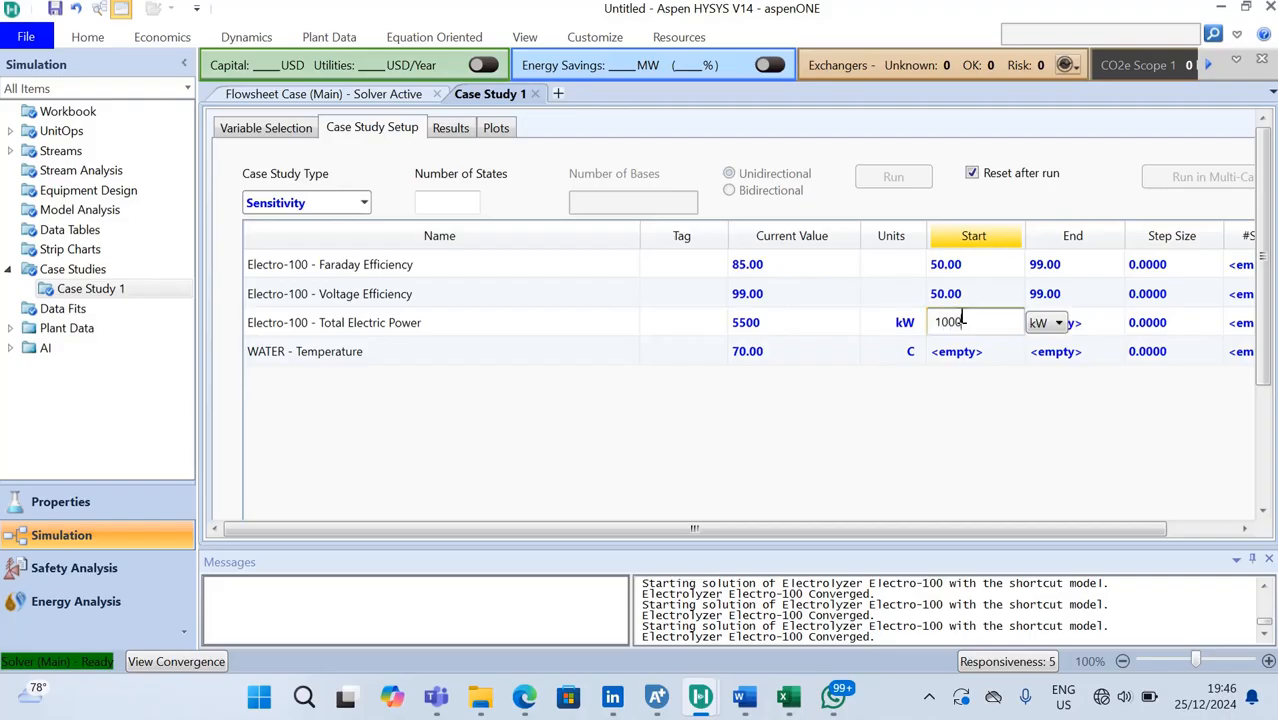
{"action": "type", "text": "00"}
{"action": "key", "text": "Return"}
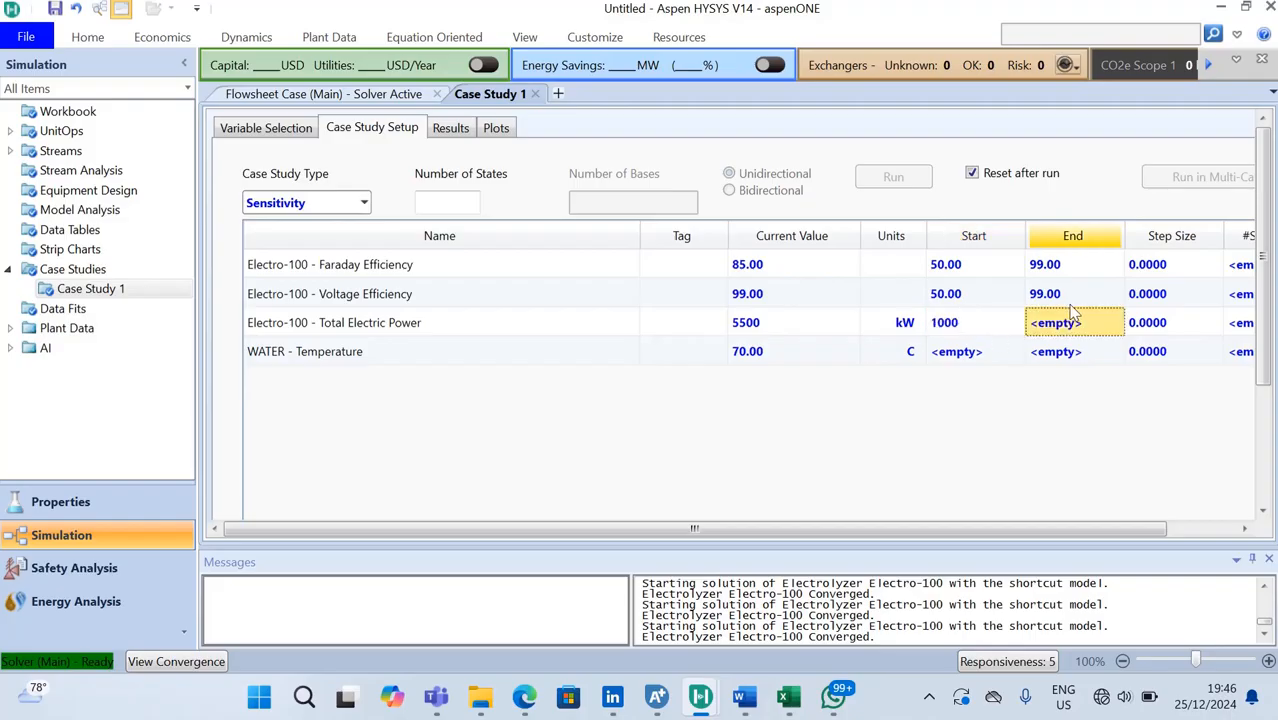
{"action": "type", "text": "6500"}
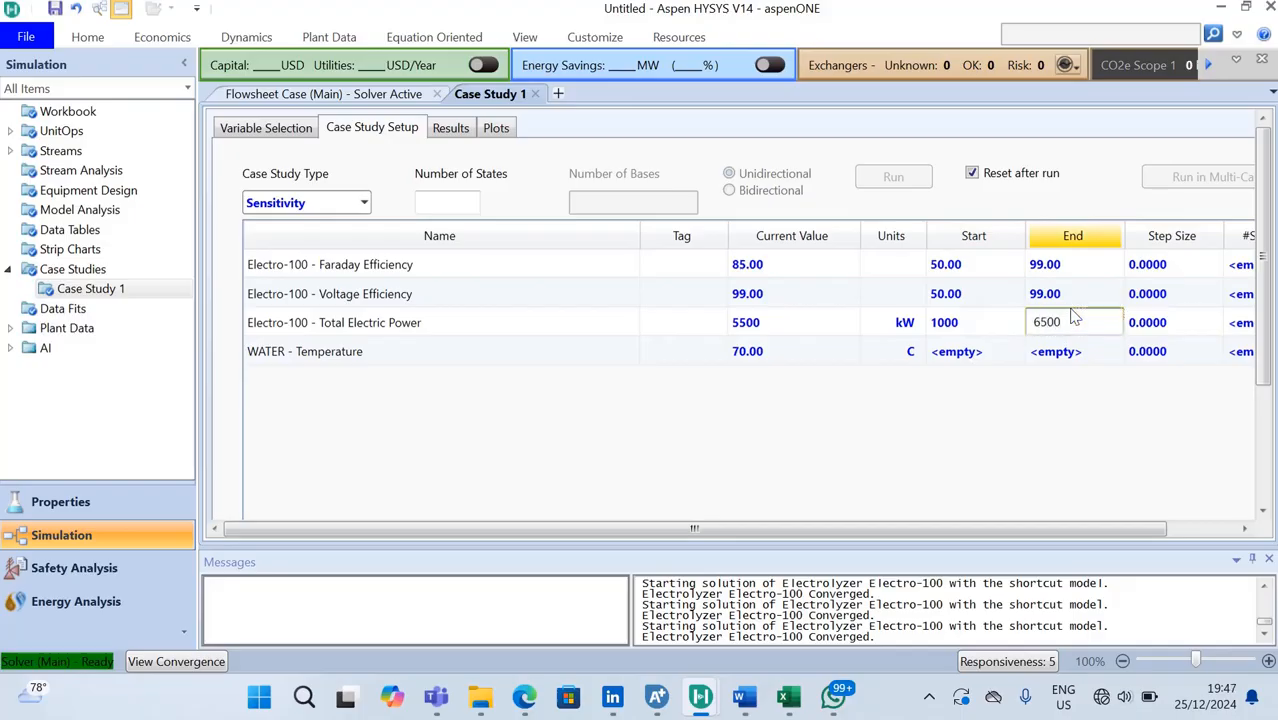
{"action": "key", "text": "Return"}
- Set the sensitivity range of the WATER stream's Temperature to start at 50 C and end at 90 C
{"action": "left_click", "coordinate": [976, 360]}
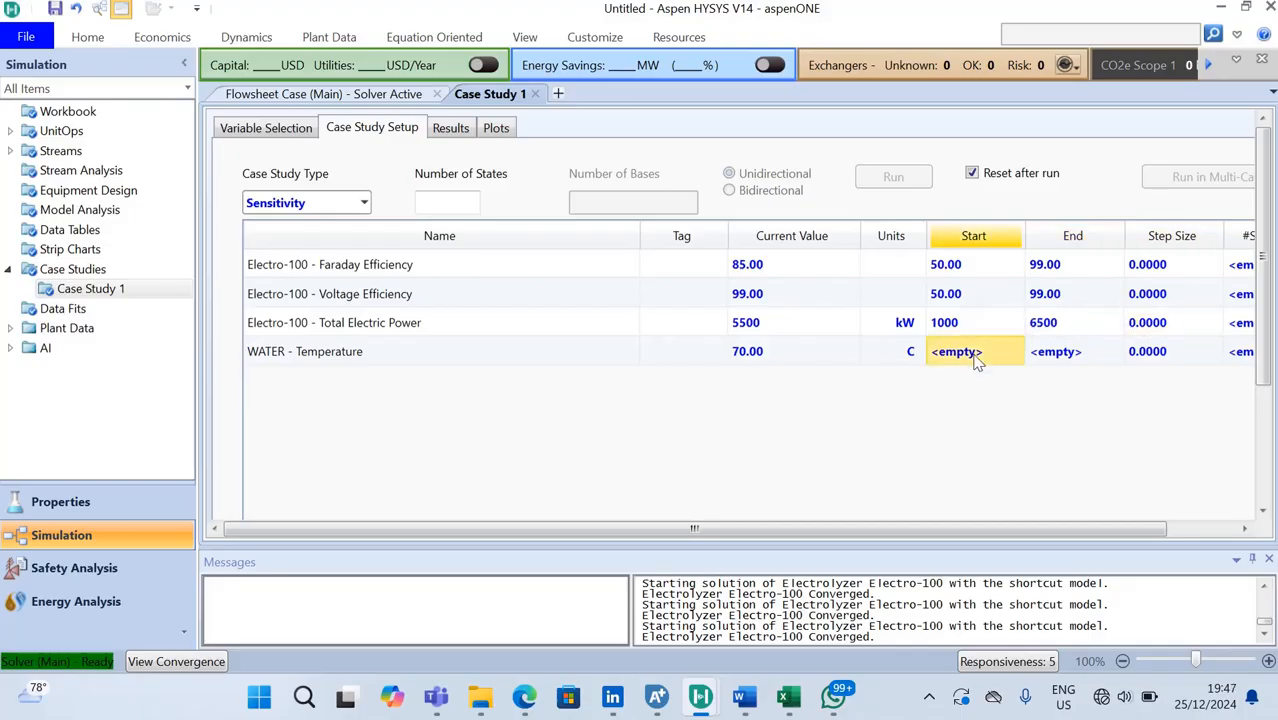
{"action": "type", "text": "6"}
{"action": "key", "text": "BackSpace"}
{"action": "left_click", "coordinate": [1098, 358]}
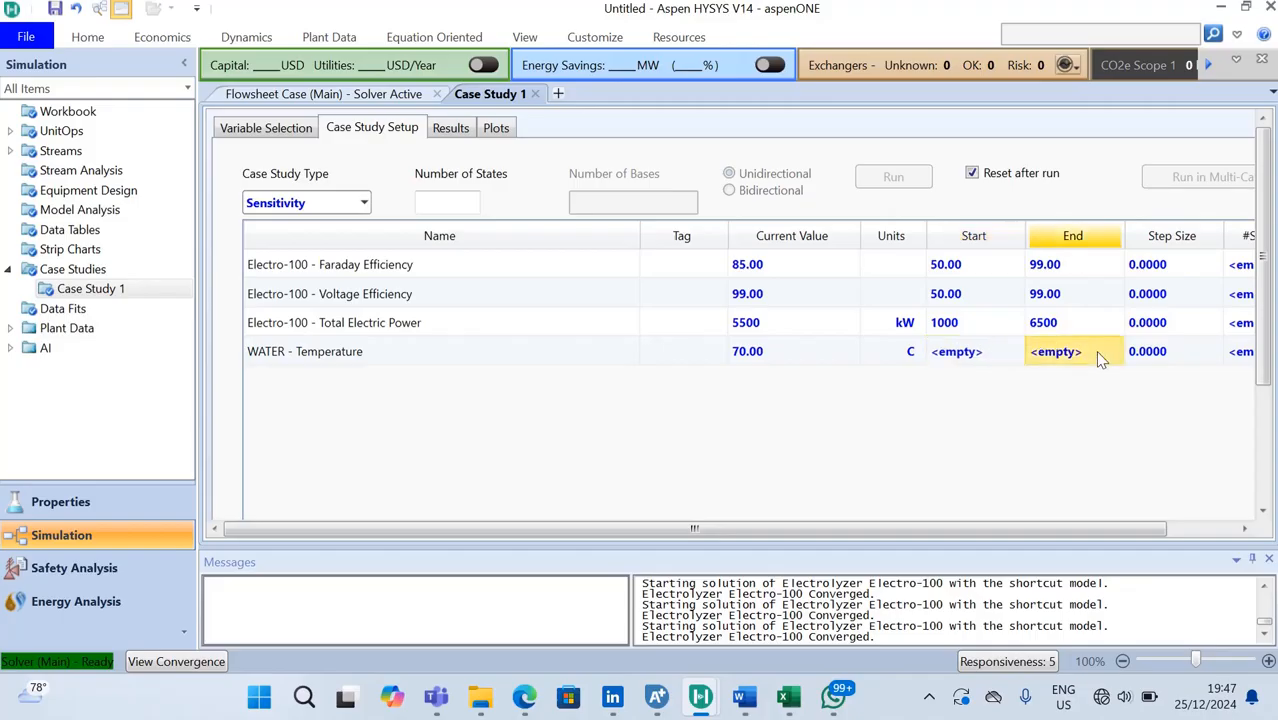
{"action": "left_click", "coordinate": [1098, 358]}
{"action": "type", "text": "90"}
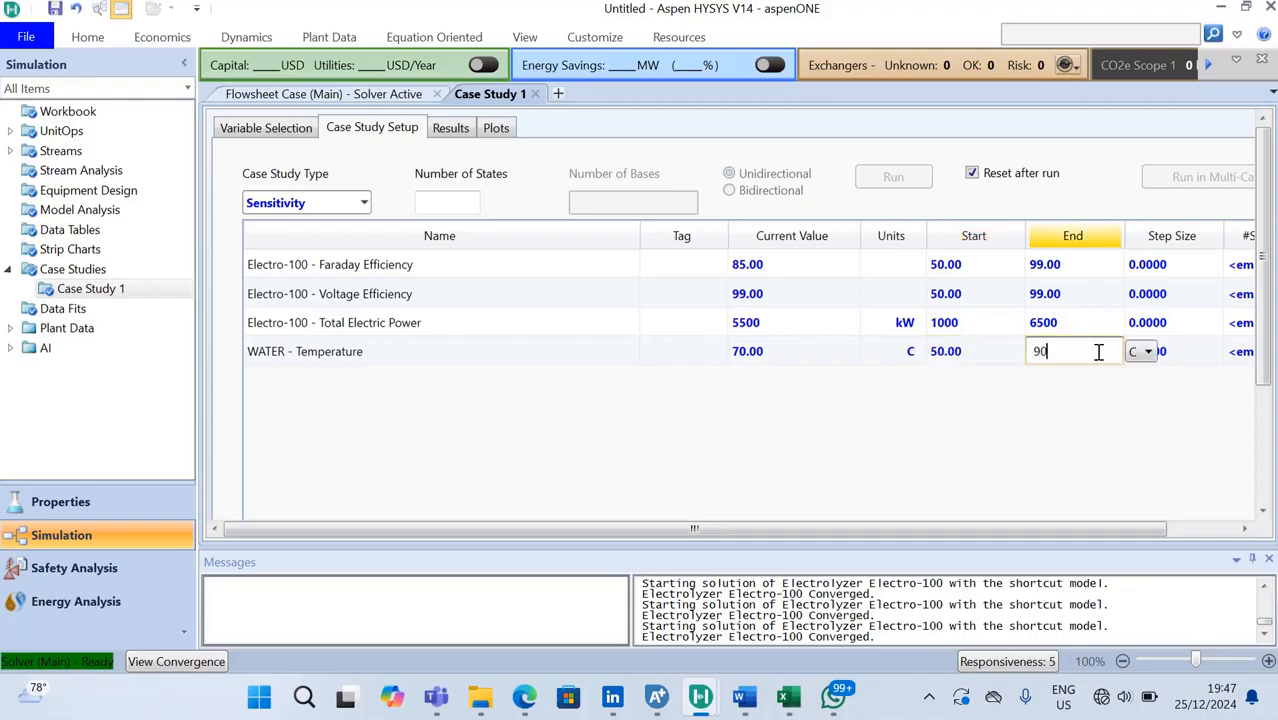
{"action": "key", "text": "Tab"}
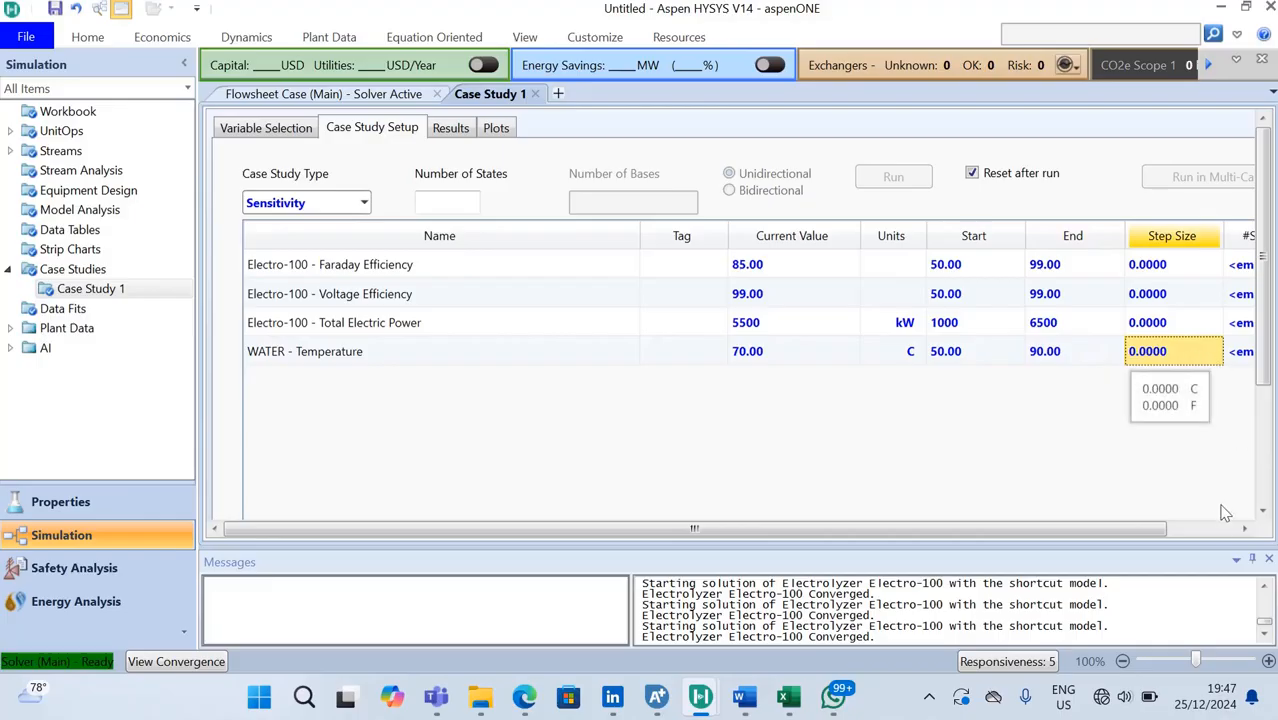
- Set the number of steps to 20 for both Faraday Efficiency and Voltage Efficiency
{"action": "left_click", "coordinate": [1212, 531]}
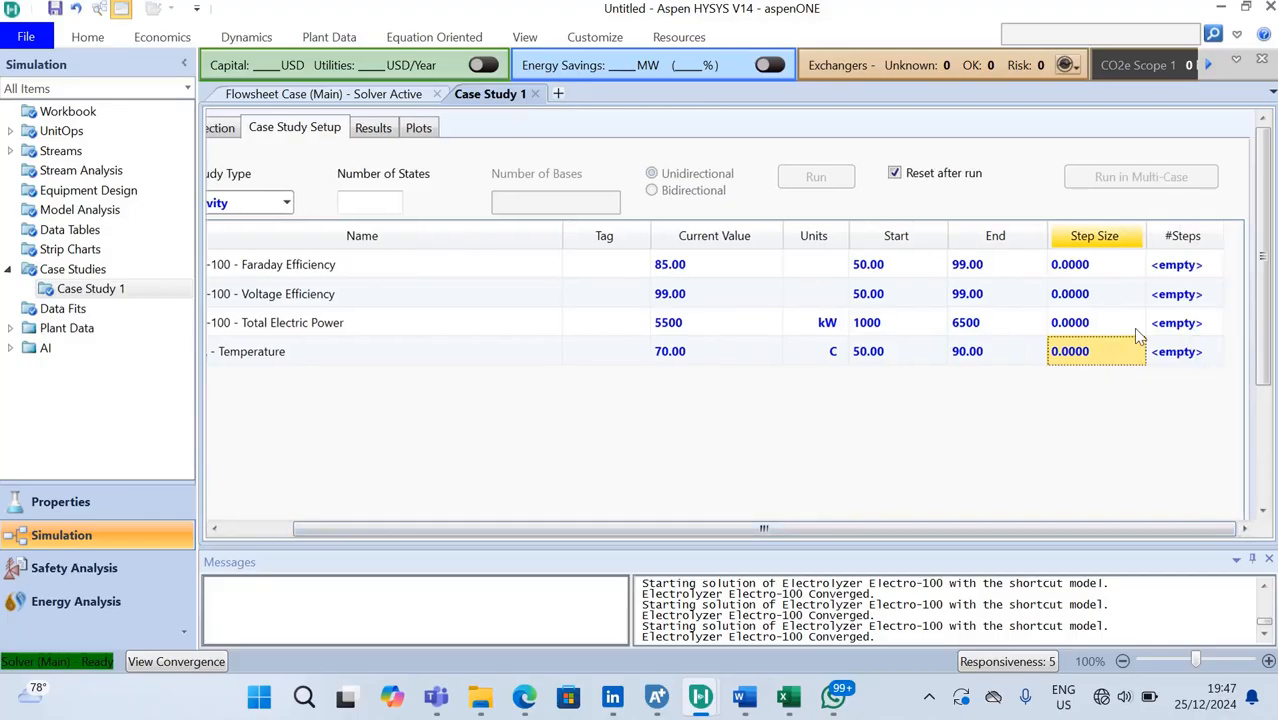
{"action": "left_click", "coordinate": [1208, 270]}
{"action": "type", "text": "20"}
{"action": "key", "text": "Return"}
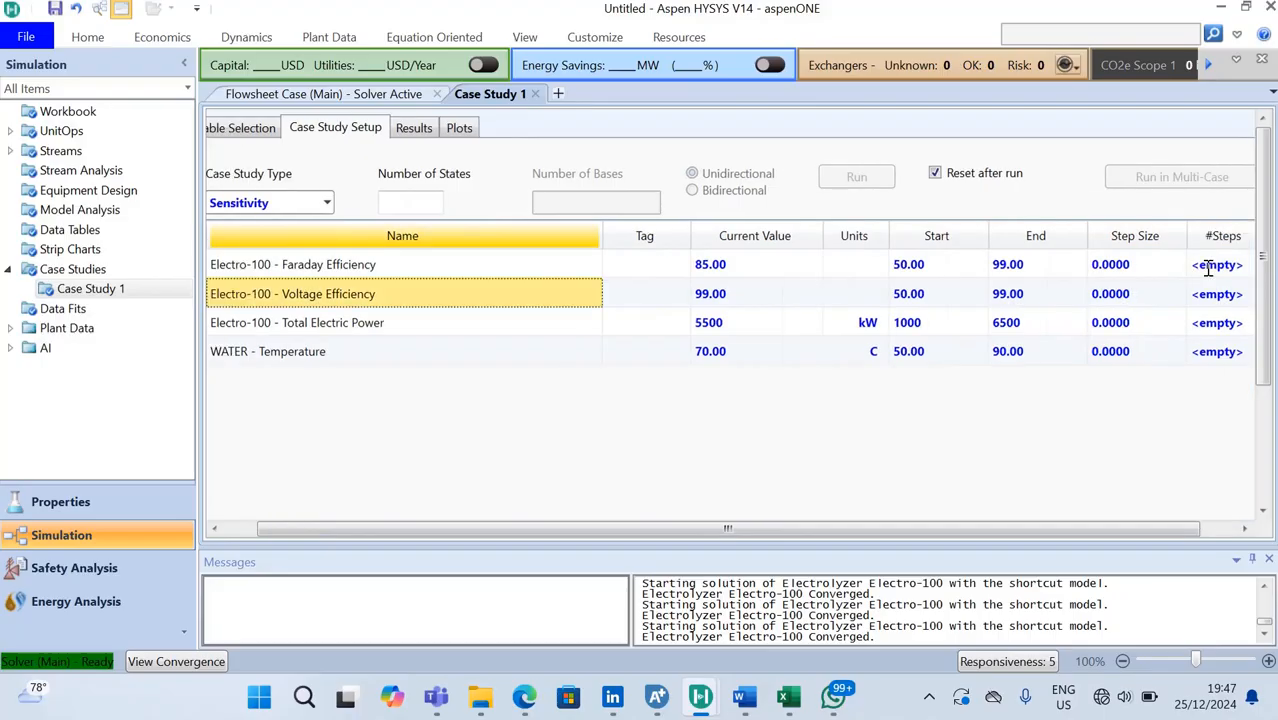
{"action": "left_click", "coordinate": [1210, 294]}
{"action": "type", "text": "2"}
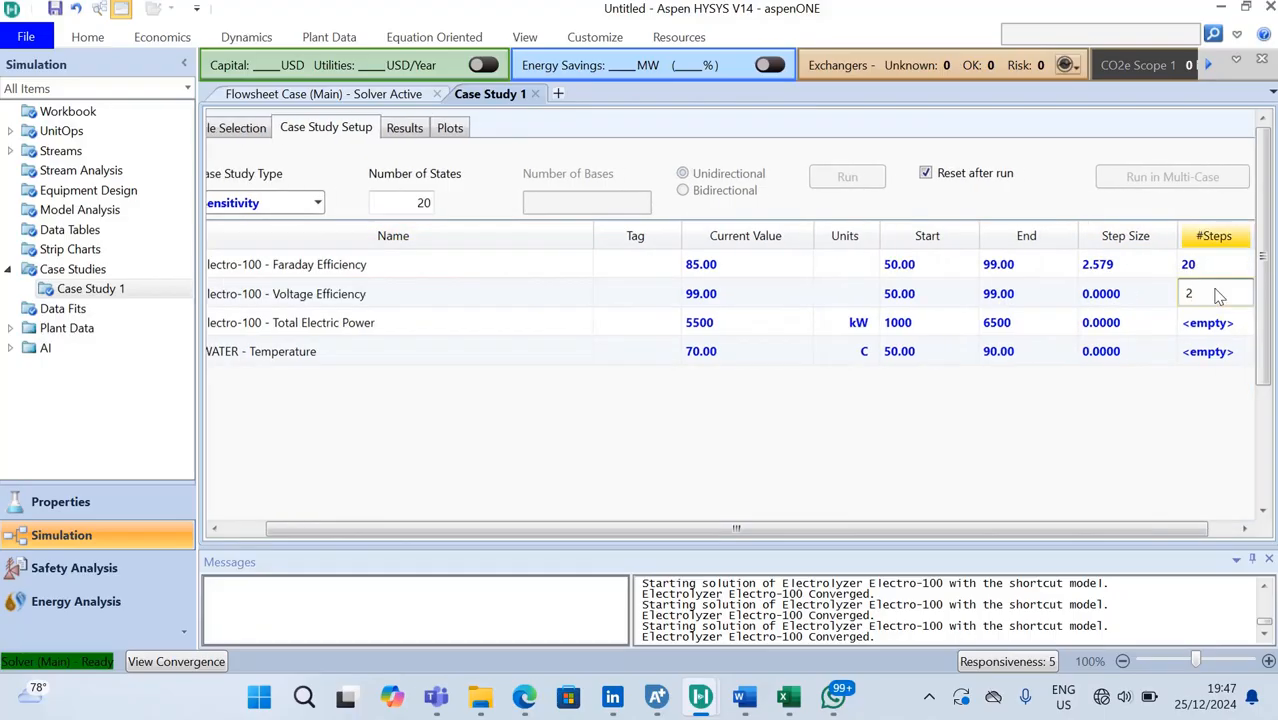
{"action": "type", "text": "0"}
{"action": "key", "text": "Return"}
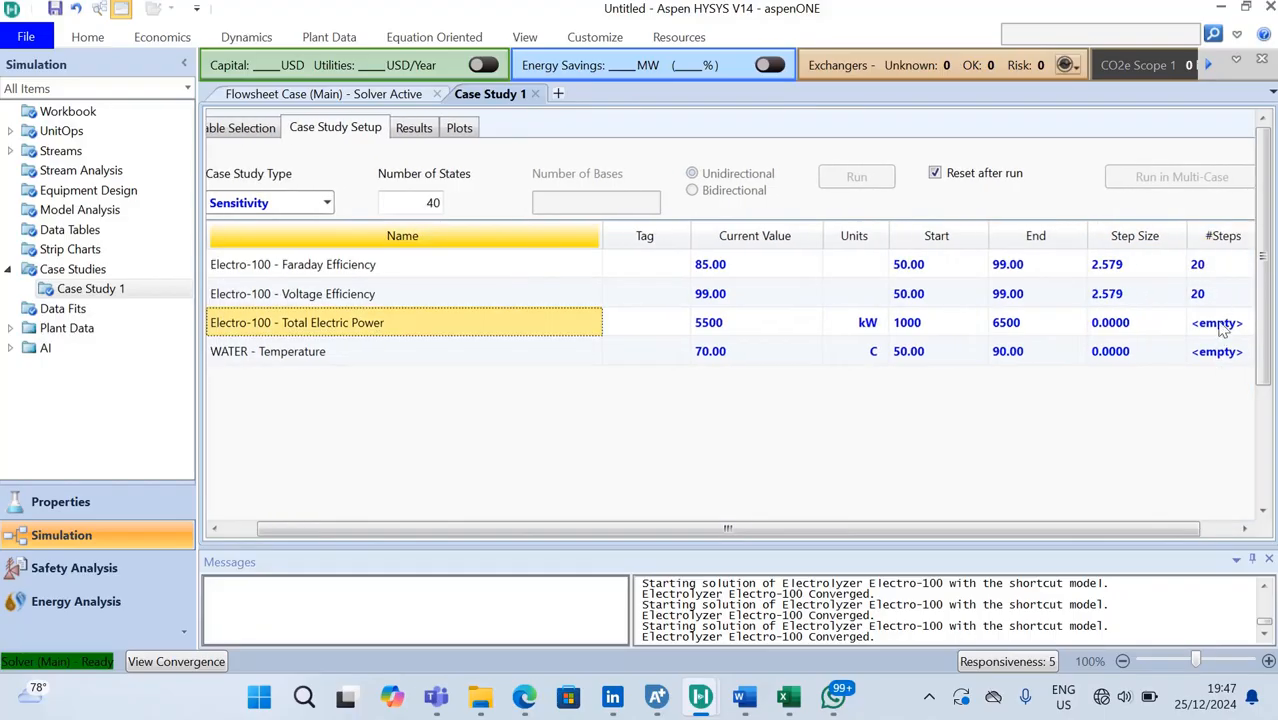
- Set the number of steps to 20 for both Total Electric Power and WATER Temperature
{"action": "left_click", "coordinate": [1222, 325]}
{"action": "type", "text": "20"}
{"action": "key", "text": "Return"}
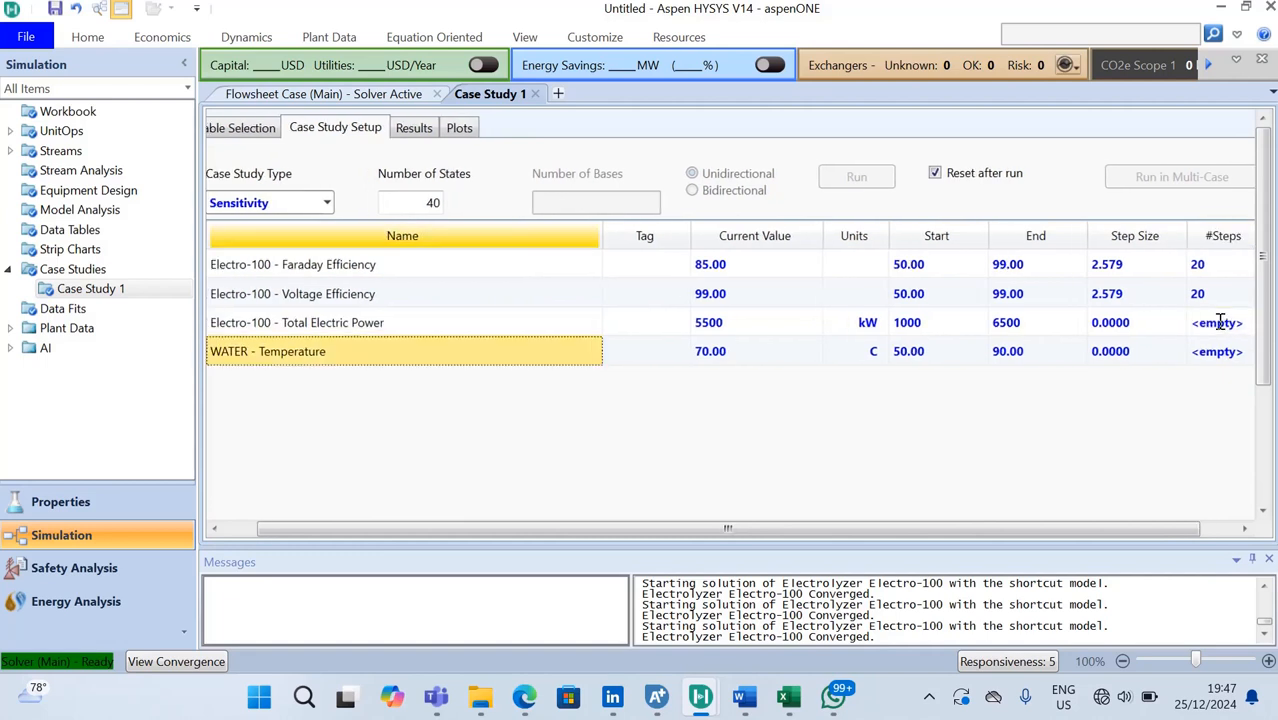
{"action": "left_click", "coordinate": [1218, 355]}
{"action": "type", "text": "20"}
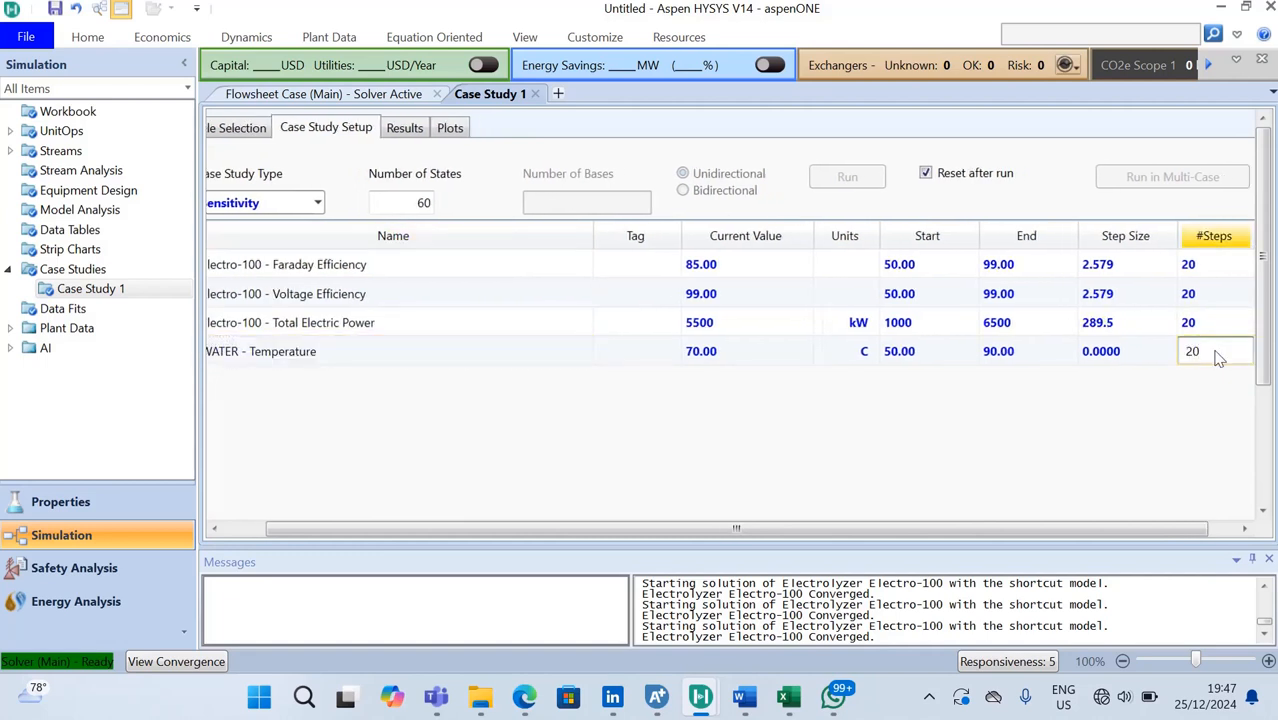
{"action": "key", "text": "Return"}
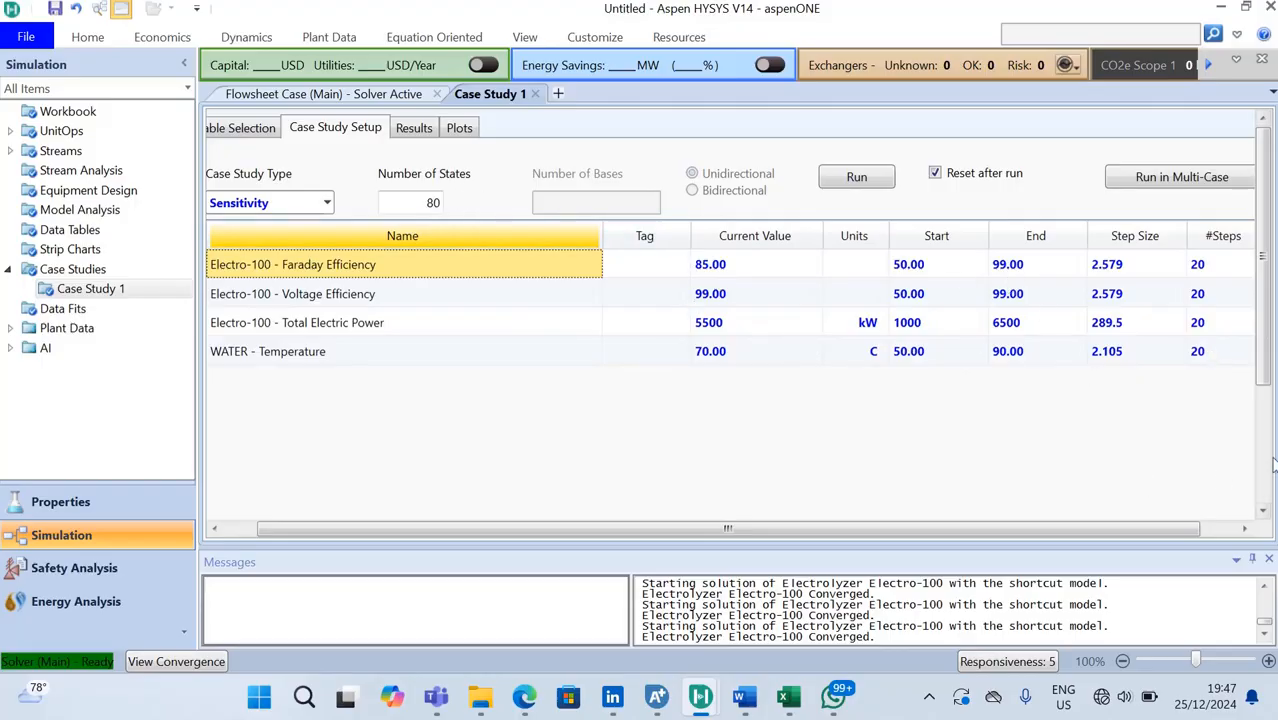
- Run the sensitivity case study and check its run status
{"action": "scroll", "coordinate": [1270, 462], "scroll_direction": "down", "scroll_amount": 2}
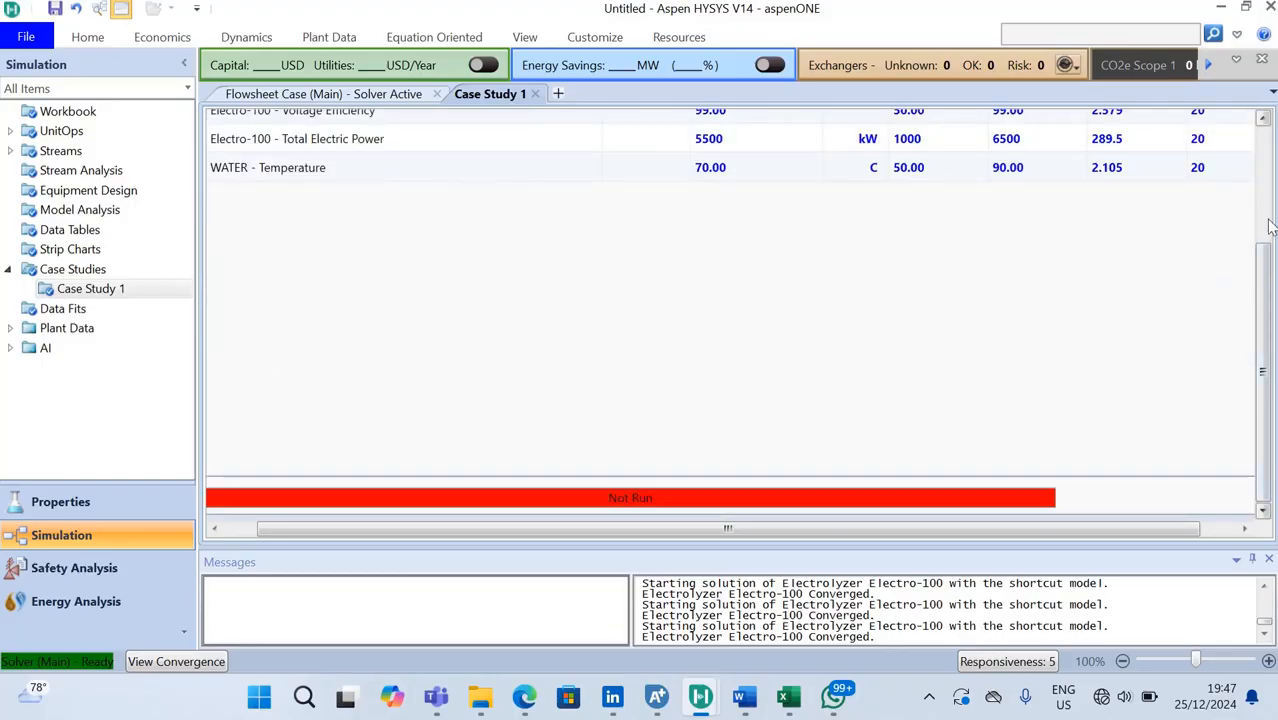
{"action": "scroll", "coordinate": [1270, 226], "scroll_direction": "up", "scroll_amount": 2}
{"action": "left_click", "coordinate": [854, 178]}
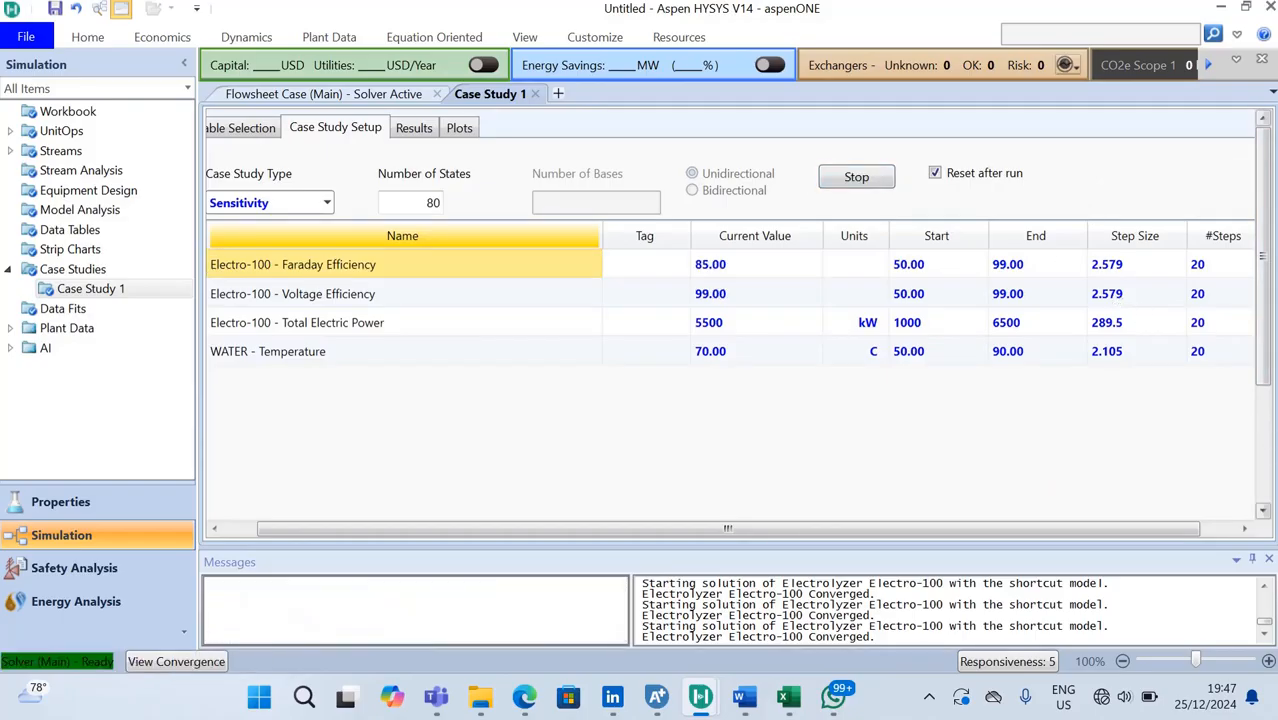
{"action": "scroll", "coordinate": [1268, 466], "scroll_direction": "down", "scroll_amount": 2}
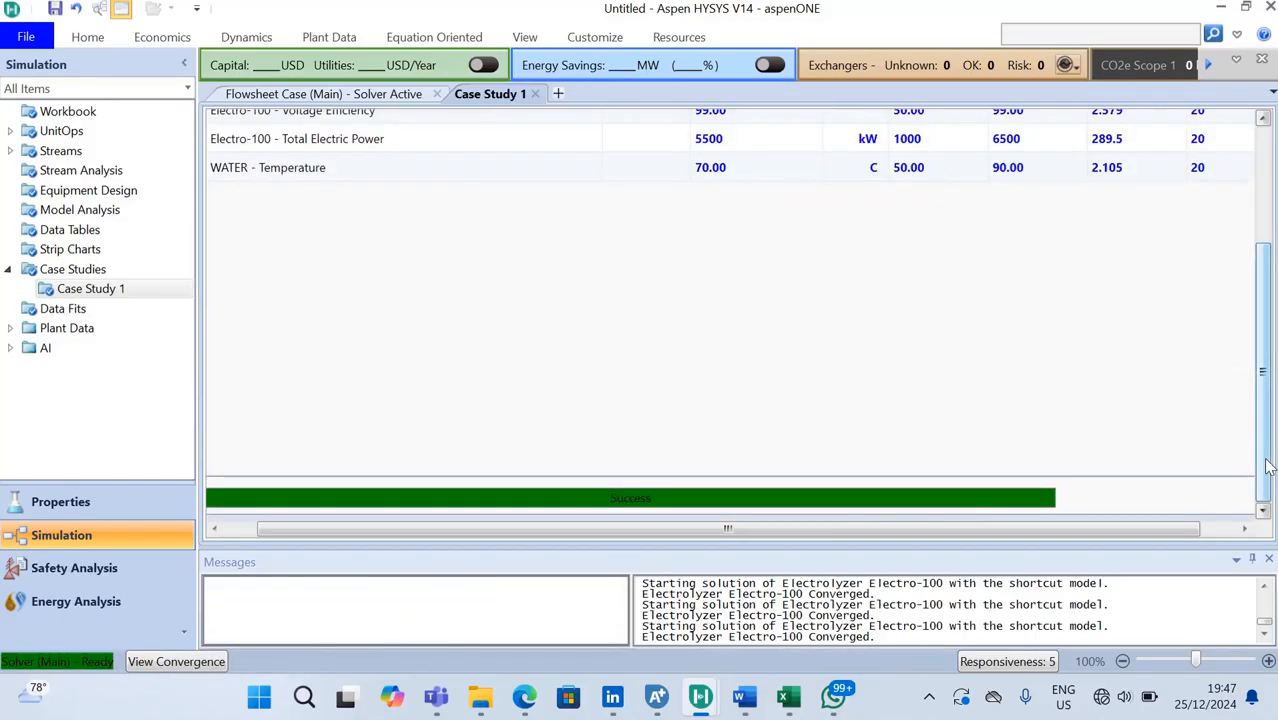
{"action": "left_click", "coordinate": [1266, 165]}
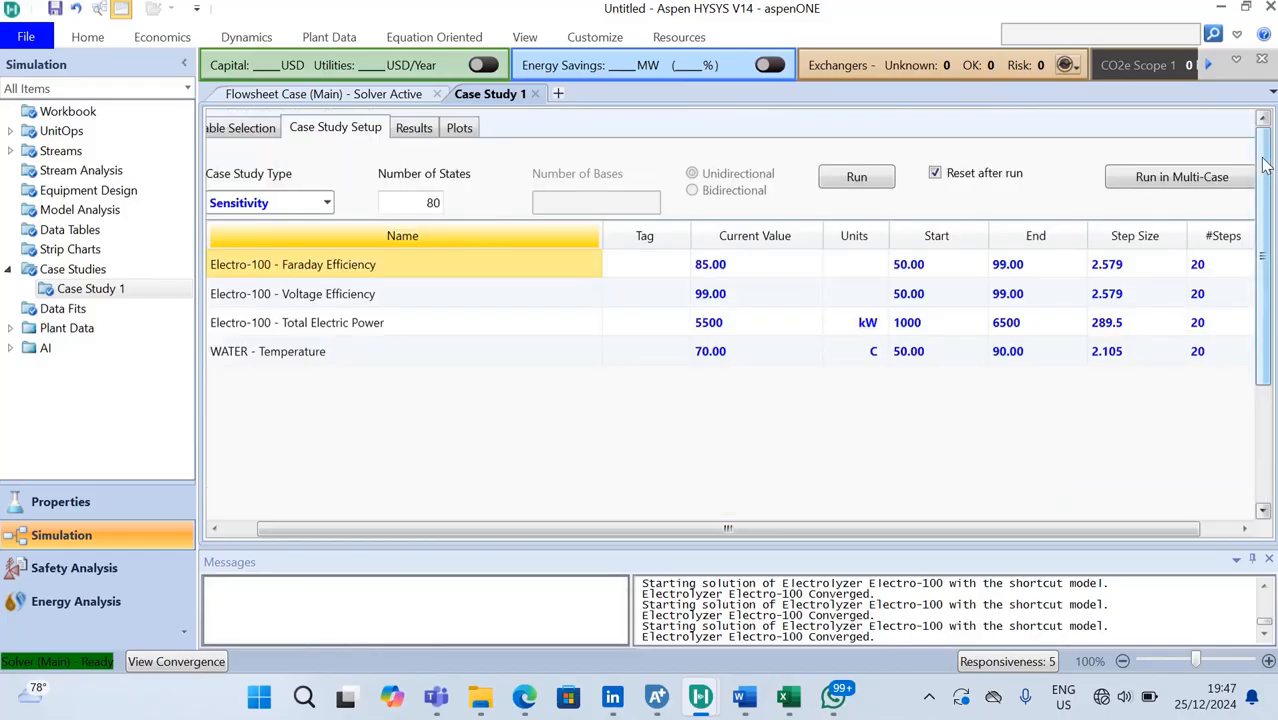
- Examine the sensitivity results table across all variables, including the Hydrogen Production Rate of each case
{"action": "left_click", "coordinate": [417, 131]}
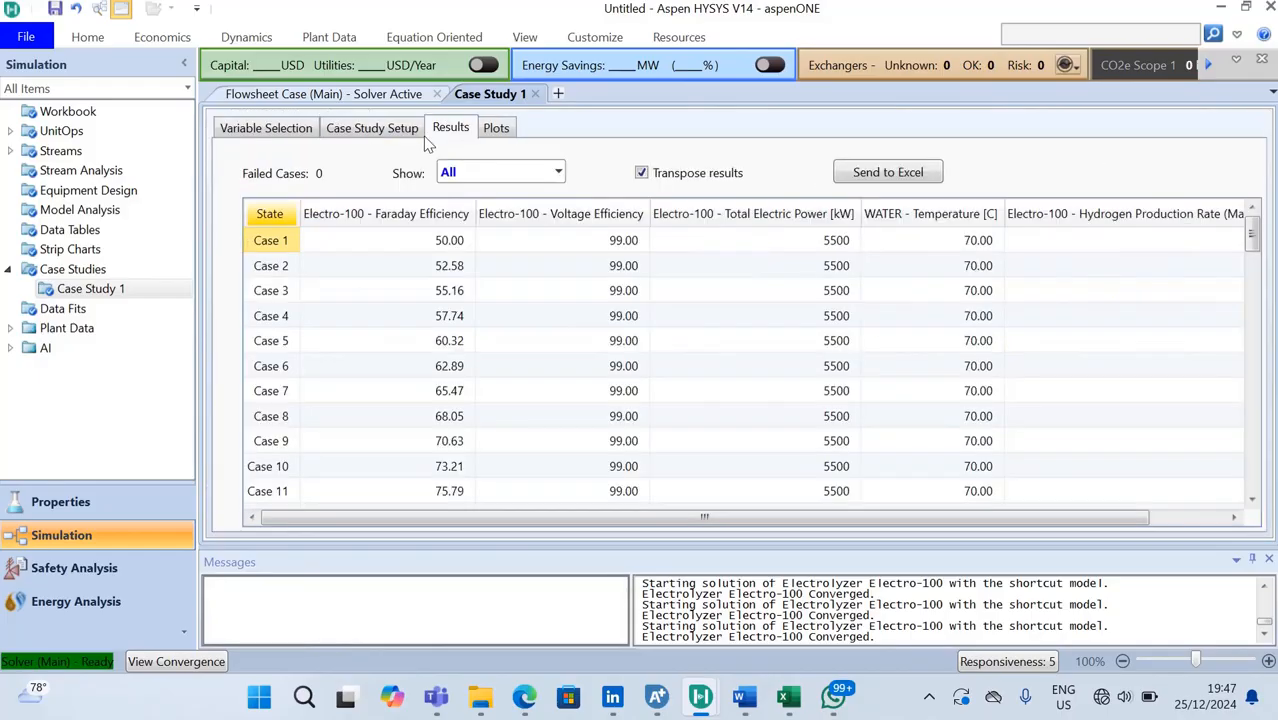
{"action": "left_click", "coordinate": [1173, 516]}
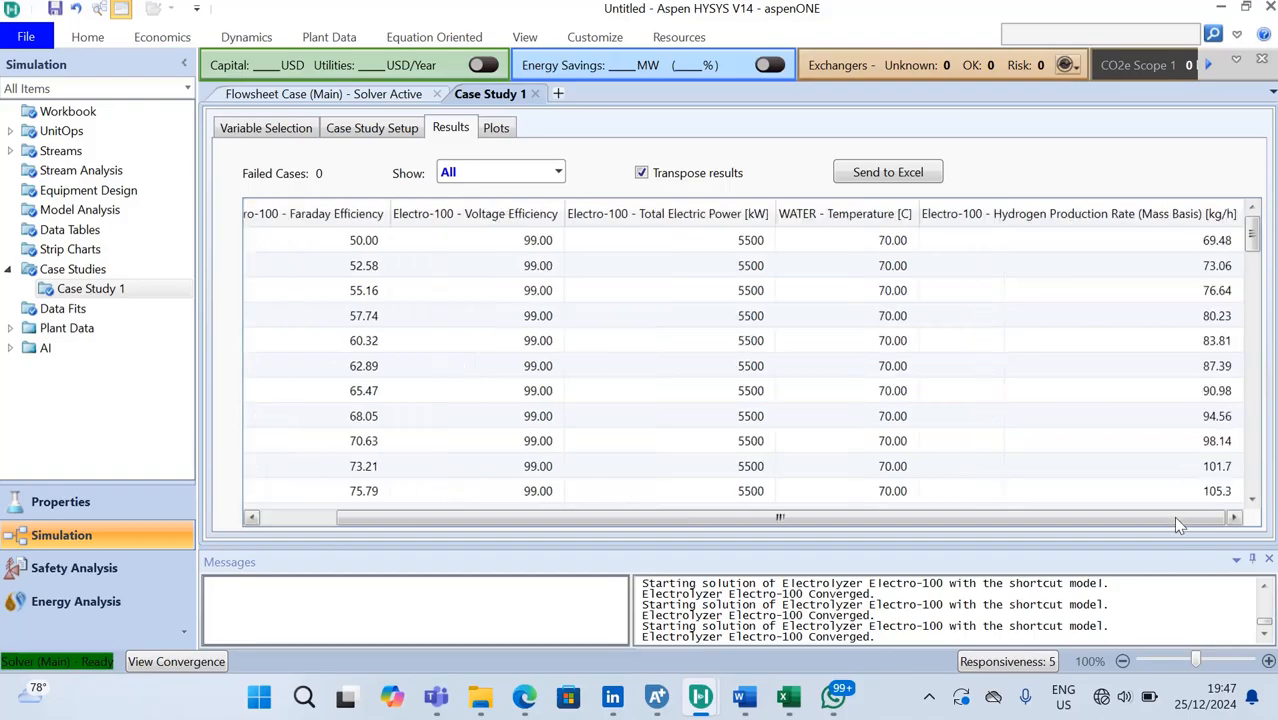
{"action": "left_click", "coordinate": [278, 517]}
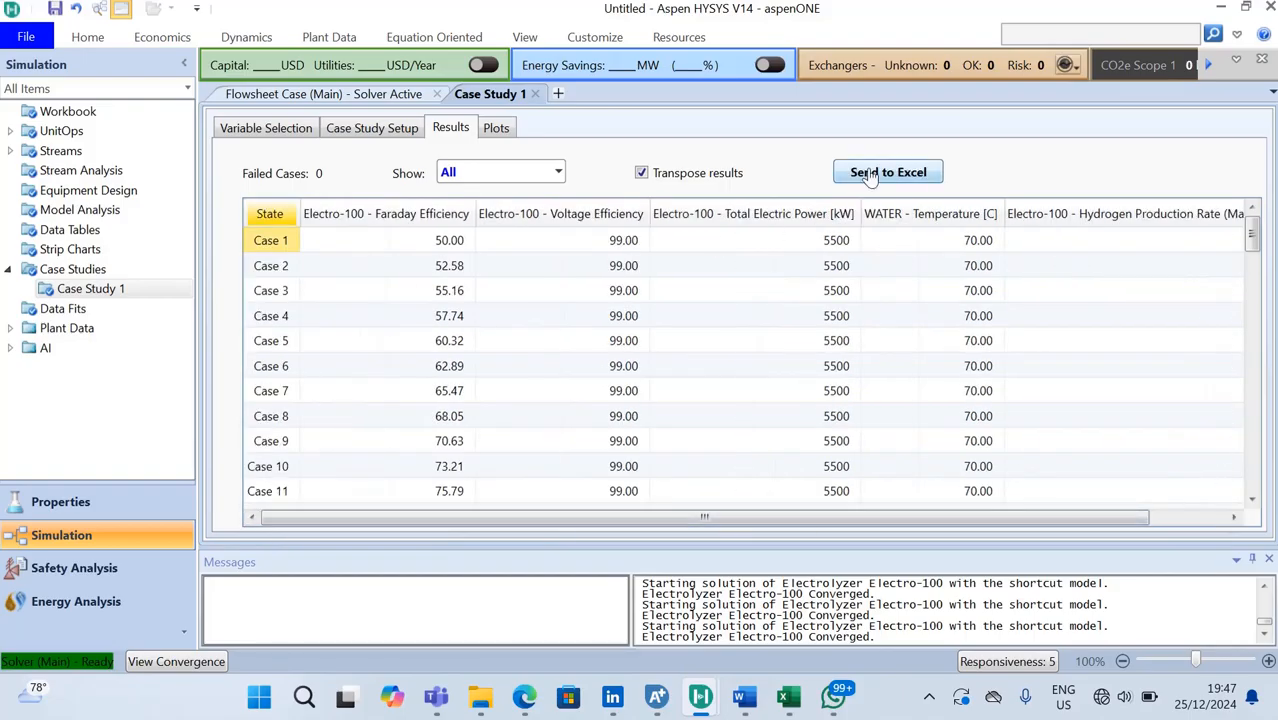
{"action": "left_click", "coordinate": [1212, 517]}
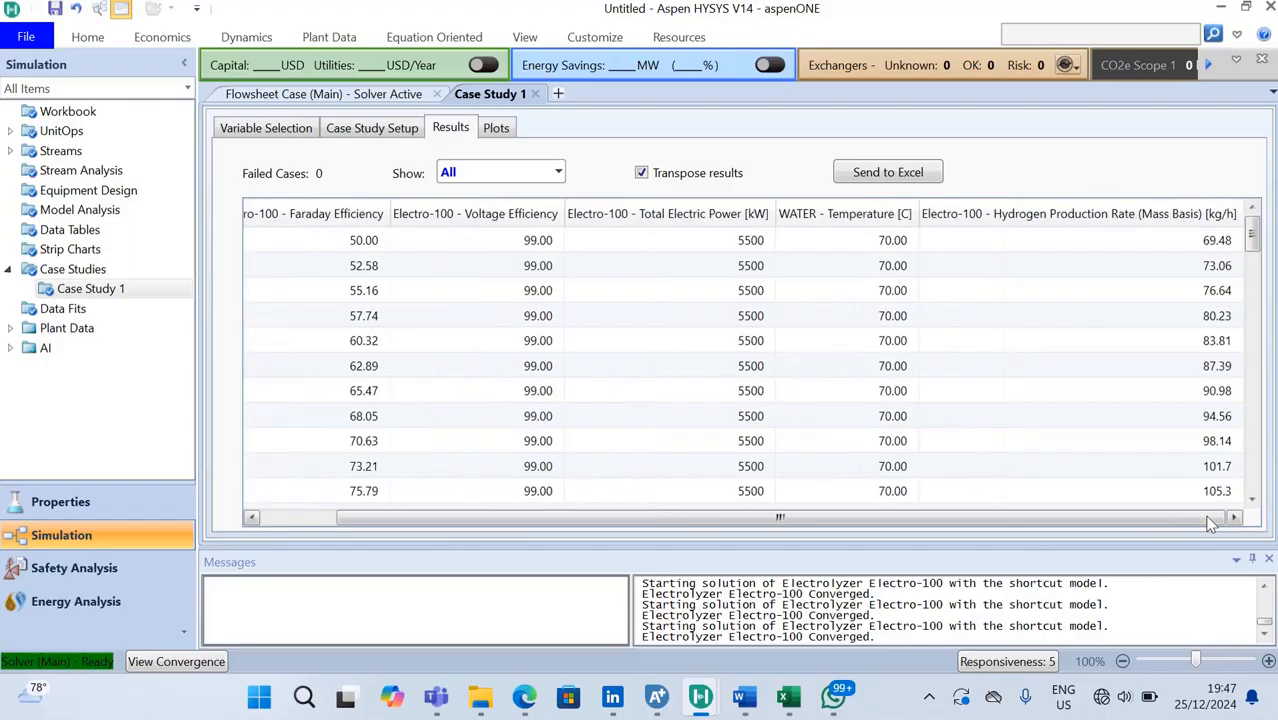
- Examine the plot of Hydrogen Production Rate against Faraday Efficiency, including its axes and variable settings
{"action": "left_click", "coordinate": [497, 128]}
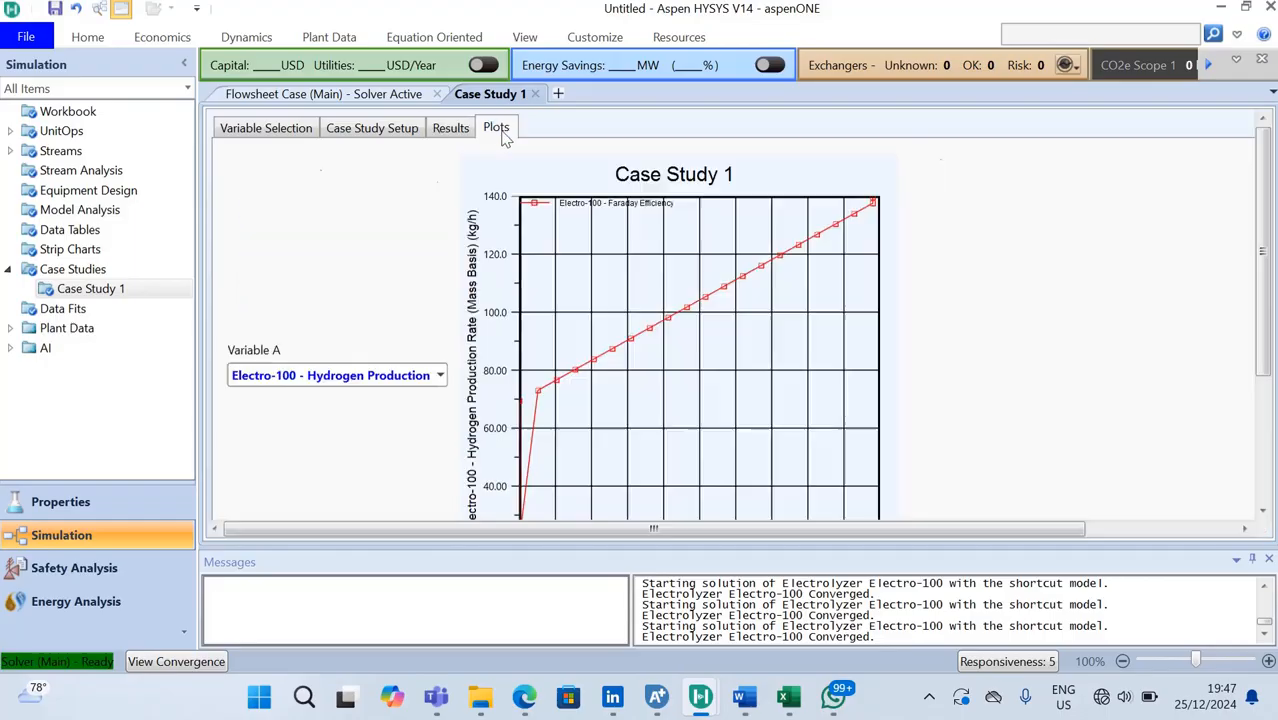
{"action": "scroll", "coordinate": [720, 320], "scroll_direction": "up", "scroll_amount": 1}
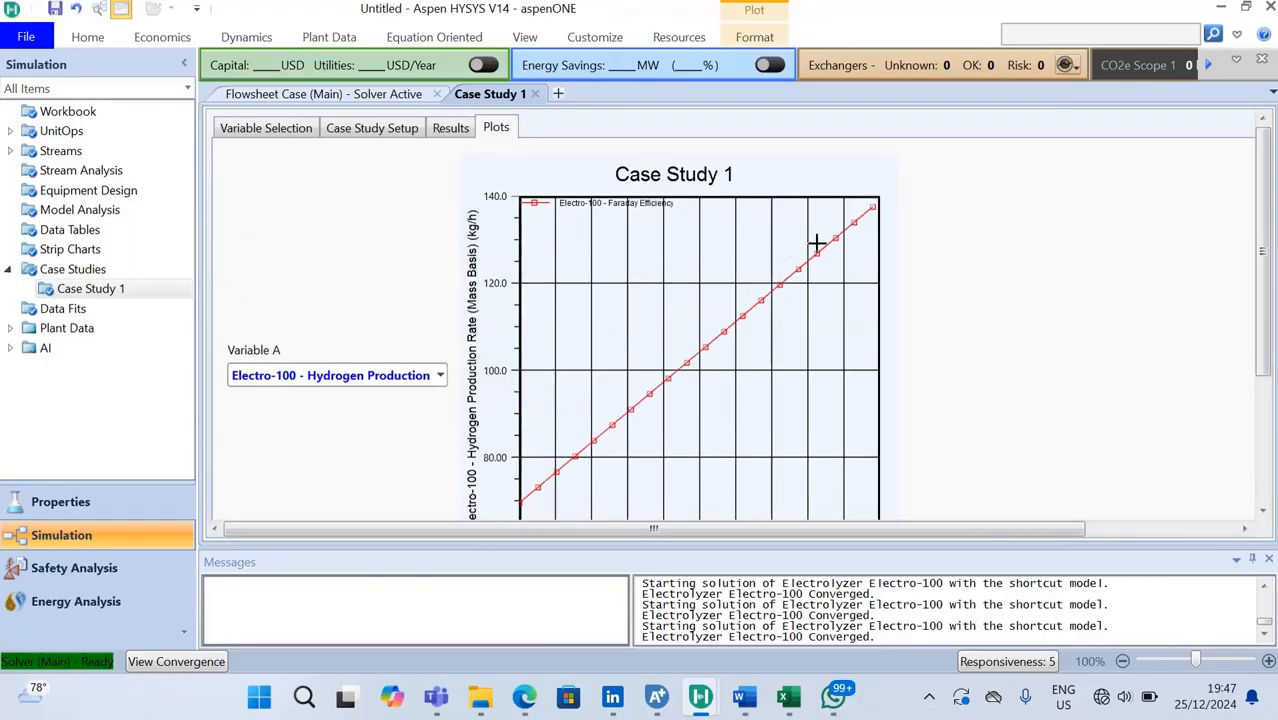
{"action": "left_click", "coordinate": [1265, 492]}
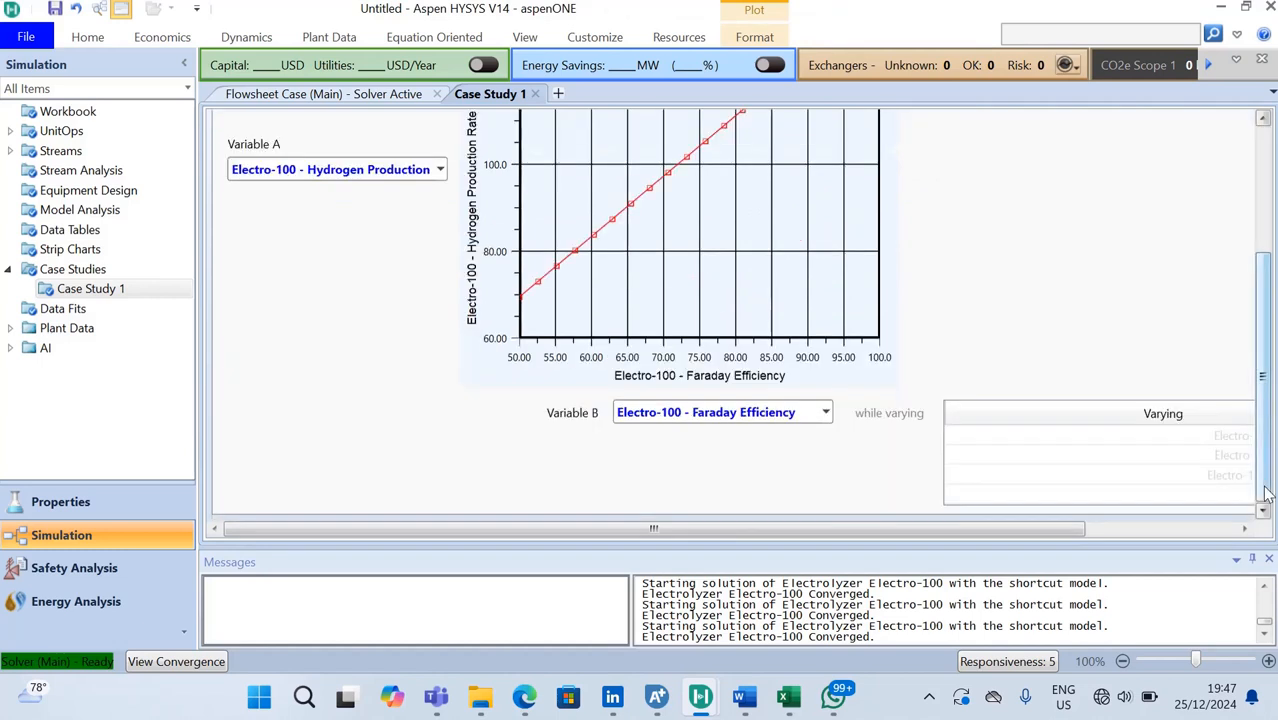
{"action": "left_click", "coordinate": [1265, 226]}
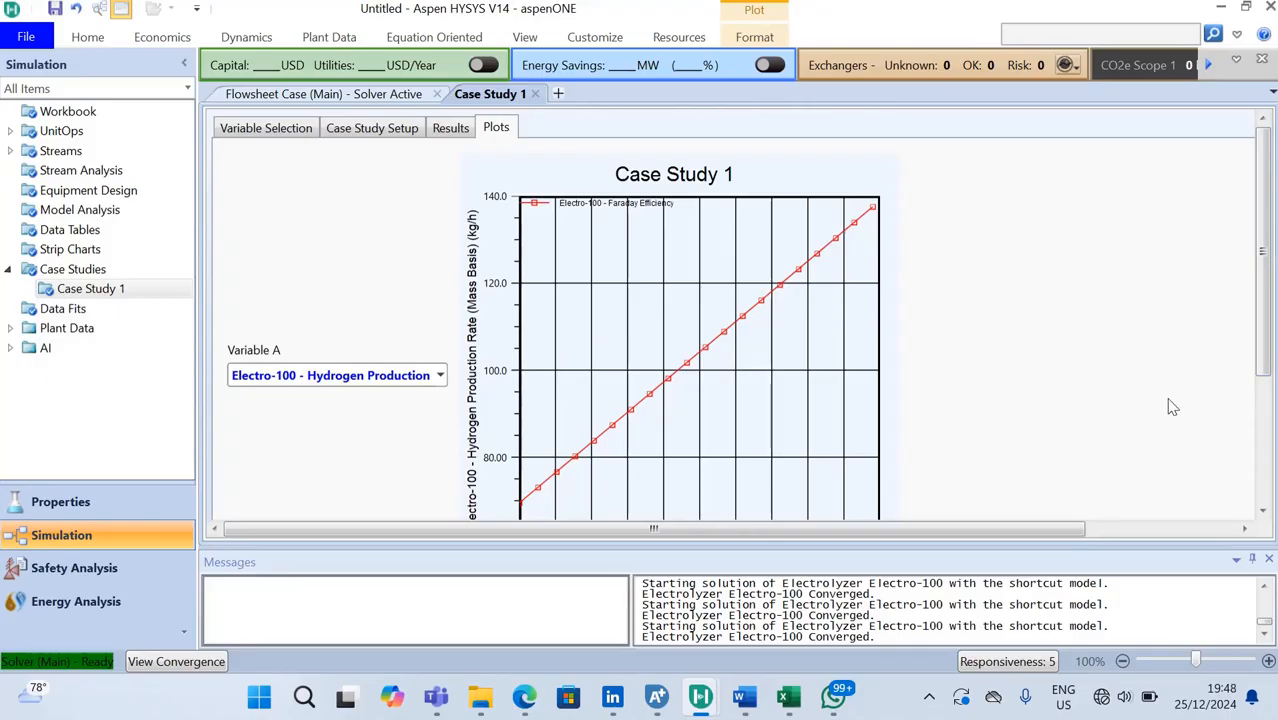
{"action": "left_click", "coordinate": [1264, 478]}
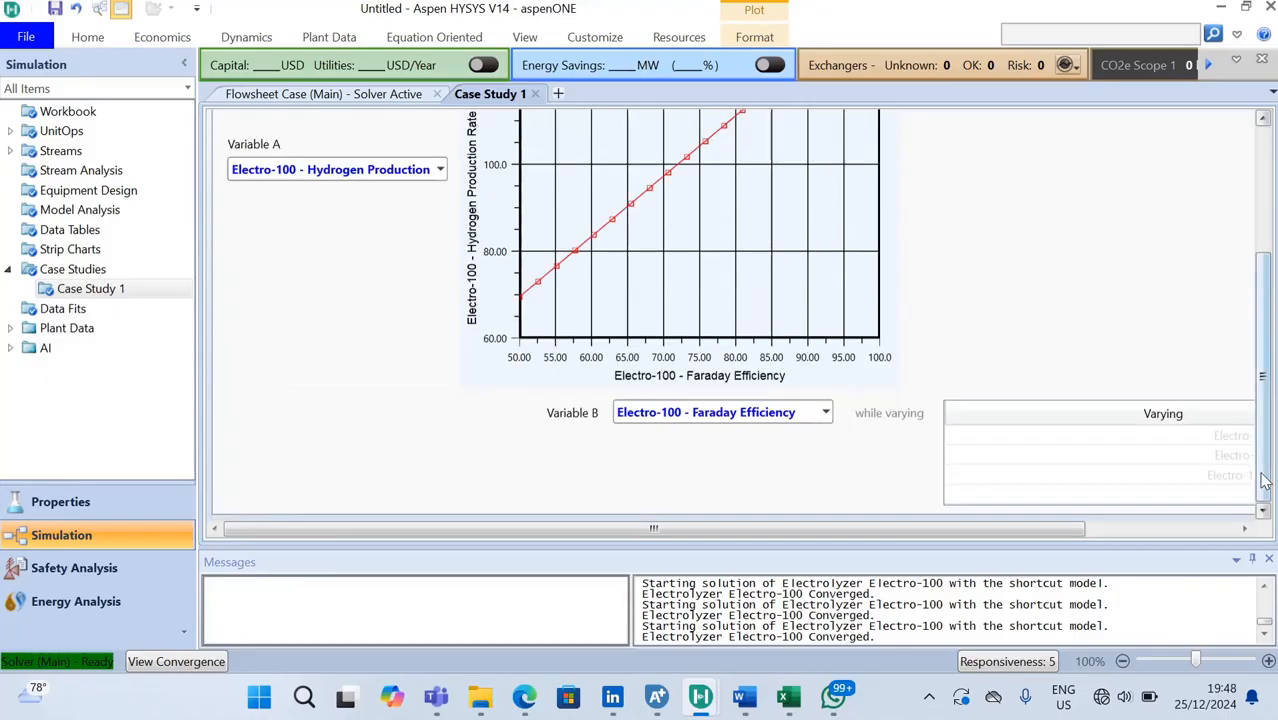
- Review the full Hydrogen Production Rate versus Faraday Efficiency curve and the variables available for Variable B
{"action": "left_click", "coordinate": [826, 413]}
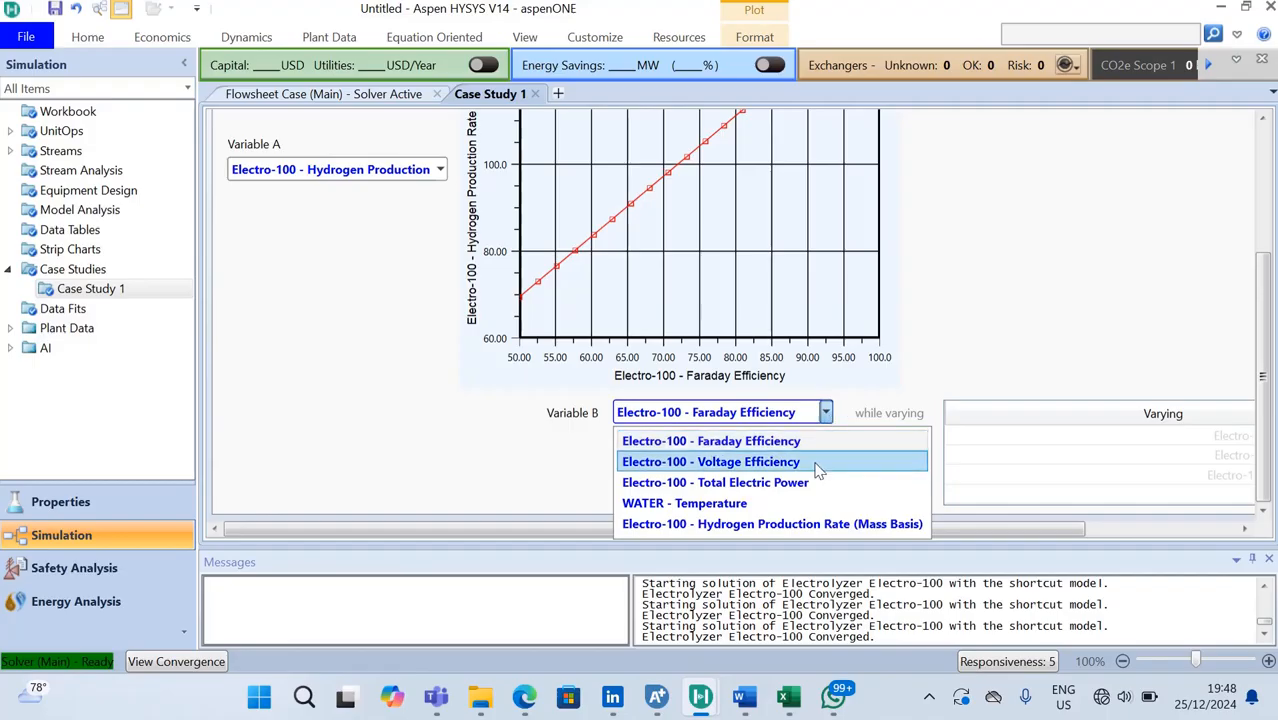
{"action": "left_click", "coordinate": [925, 354]}
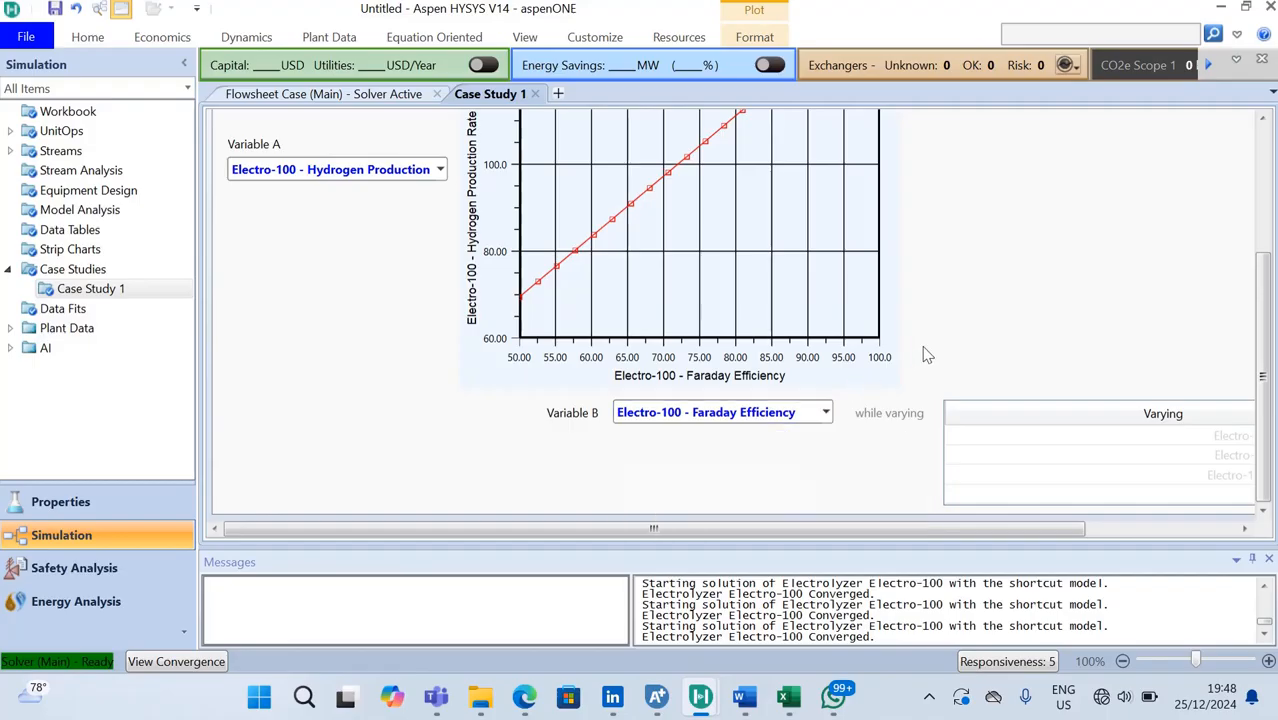
{"action": "left_click", "coordinate": [826, 412]}
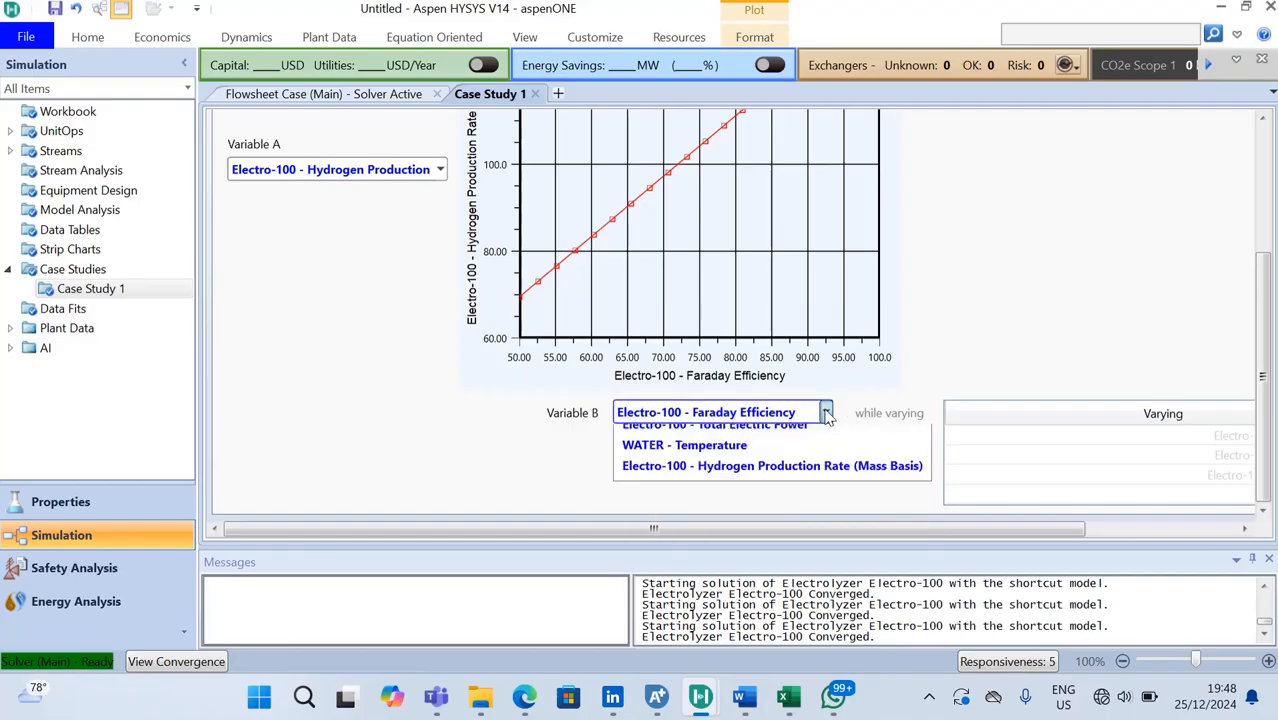
{"action": "left_click", "coordinate": [1268, 146]}
{"action": "scroll", "coordinate": [1268, 146], "scroll_direction": "up", "scroll_amount": 3}
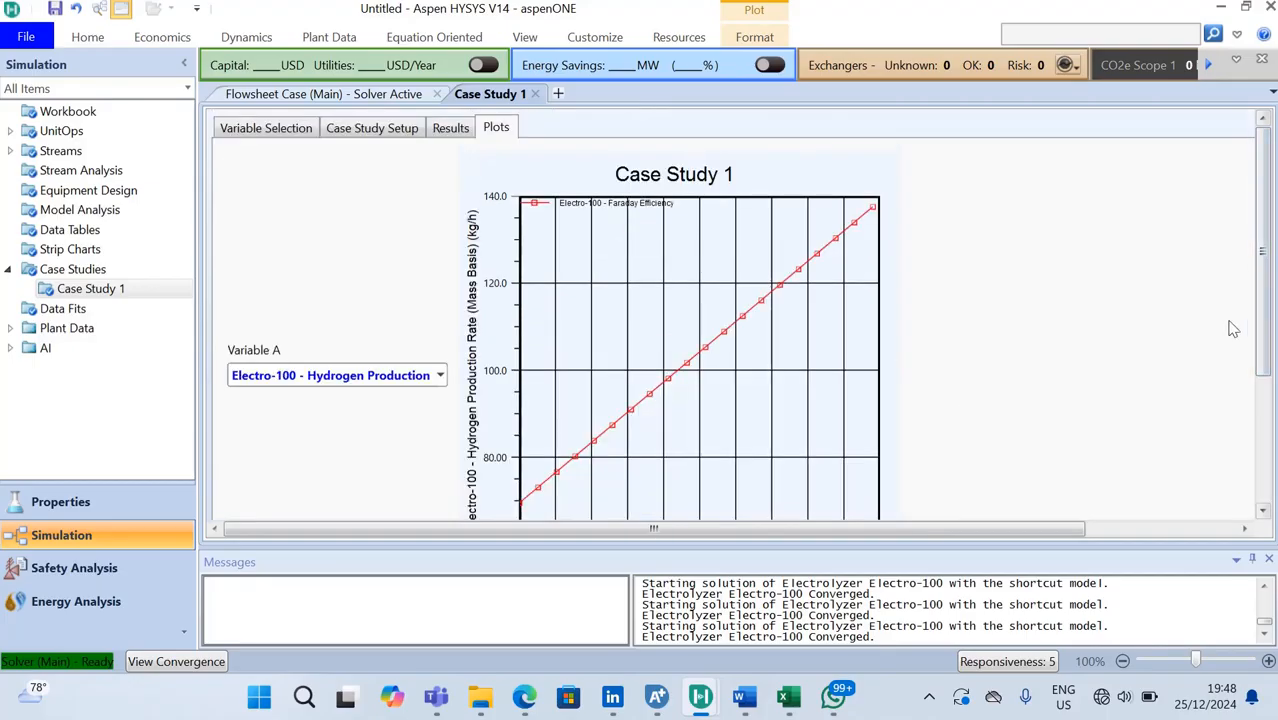
{"action": "left_click", "coordinate": [1262, 511]}
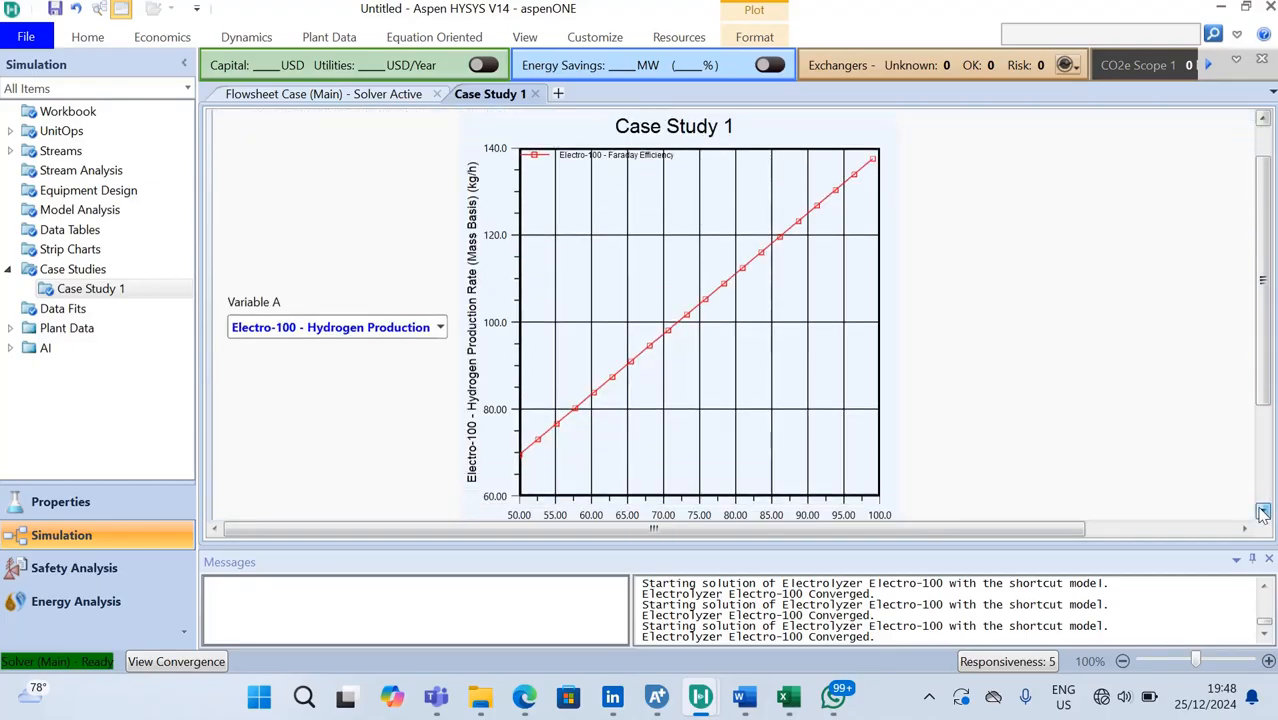
{"action": "left_click", "coordinate": [1262, 511]}
{"action": "left_click", "coordinate": [1262, 511]}
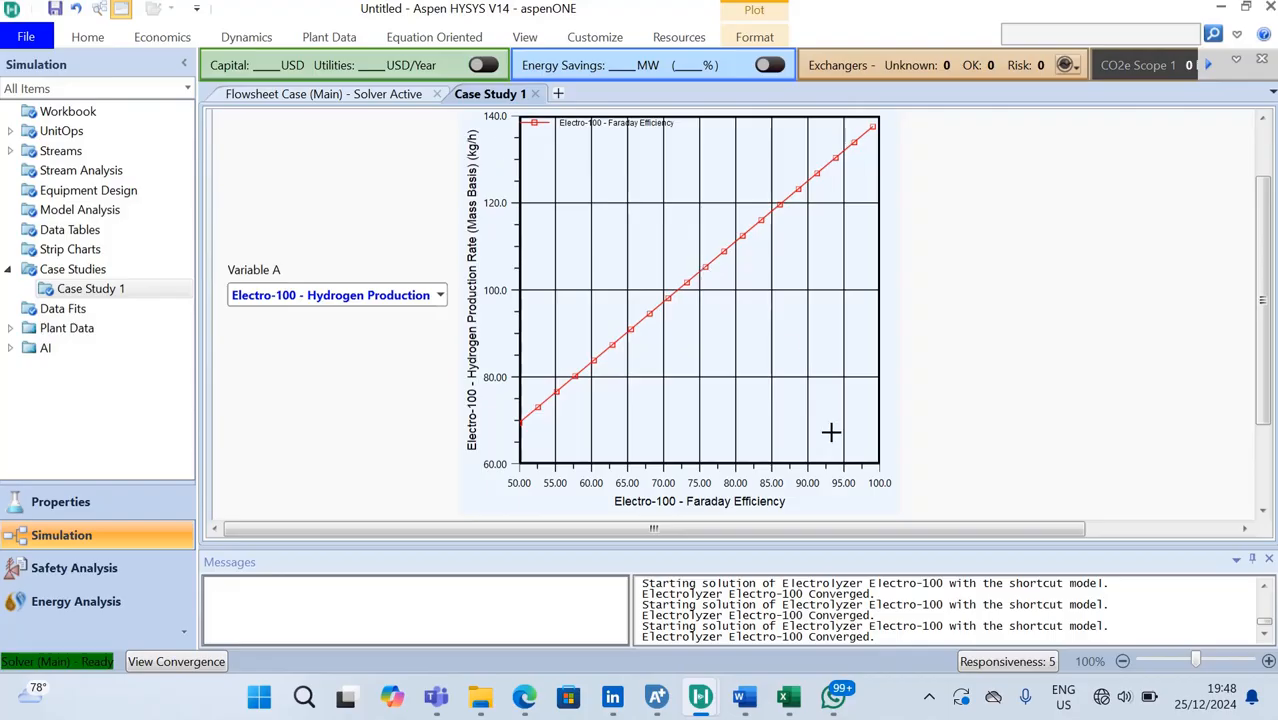
{"action": "left_click", "coordinate": [1263, 512]}
{"action": "scroll", "coordinate": [1263, 512], "scroll_direction": "down", "scroll_amount": 5}
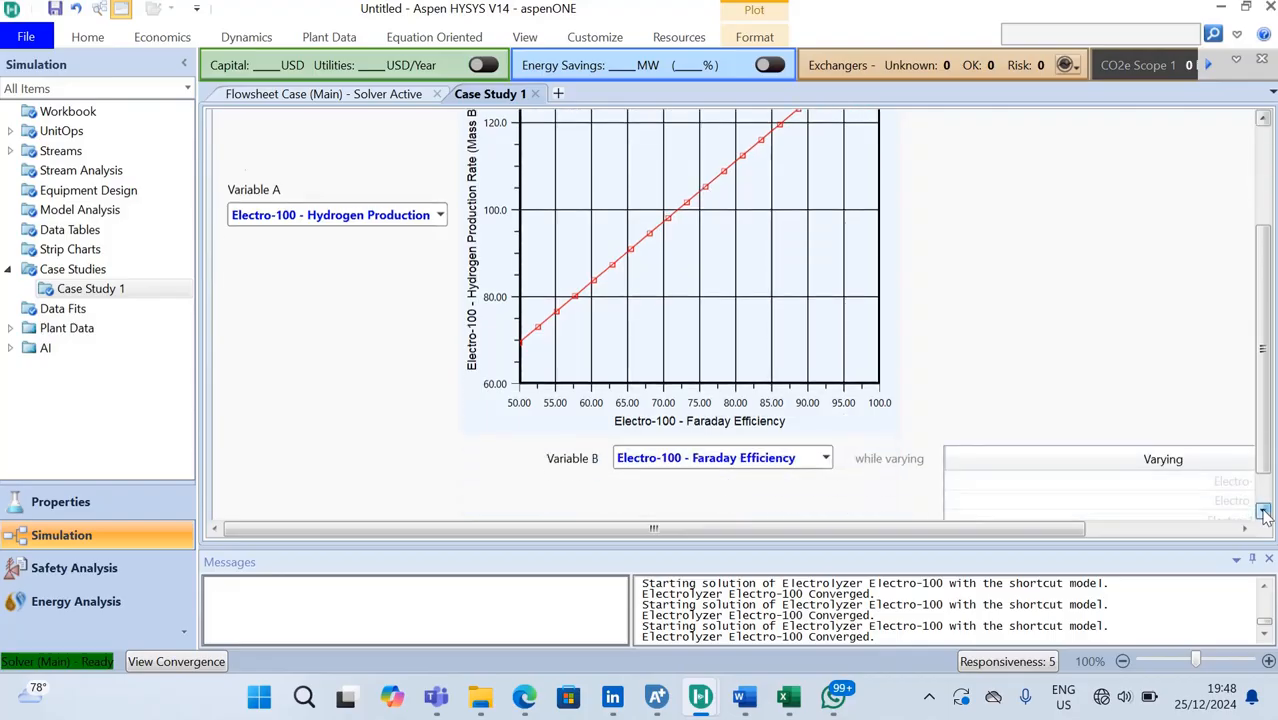
- Plot Hydrogen Production Rate against Electro-100 Voltage Efficiency by changing Variable B, and inspect the curve
{"action": "left_click", "coordinate": [826, 442]}
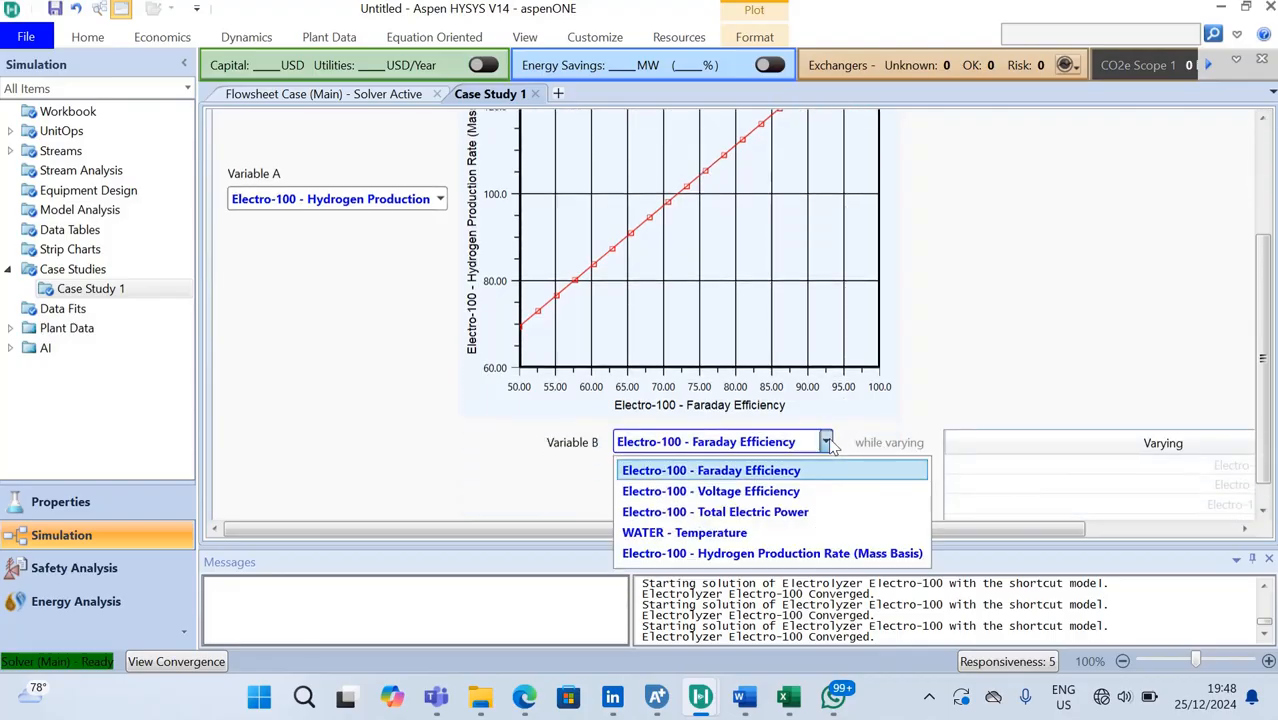
{"action": "left_click", "coordinate": [797, 490]}
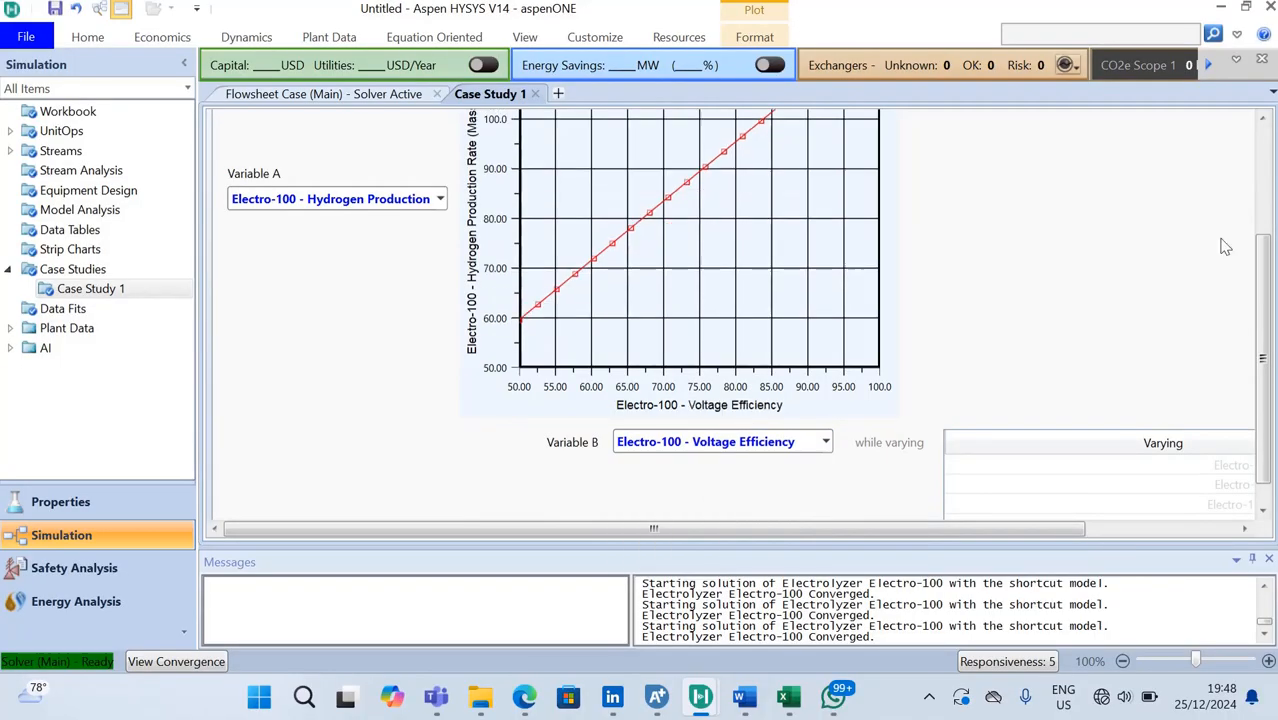
{"action": "scroll", "coordinate": [1270, 180], "scroll_direction": "up", "scroll_amount": 5}
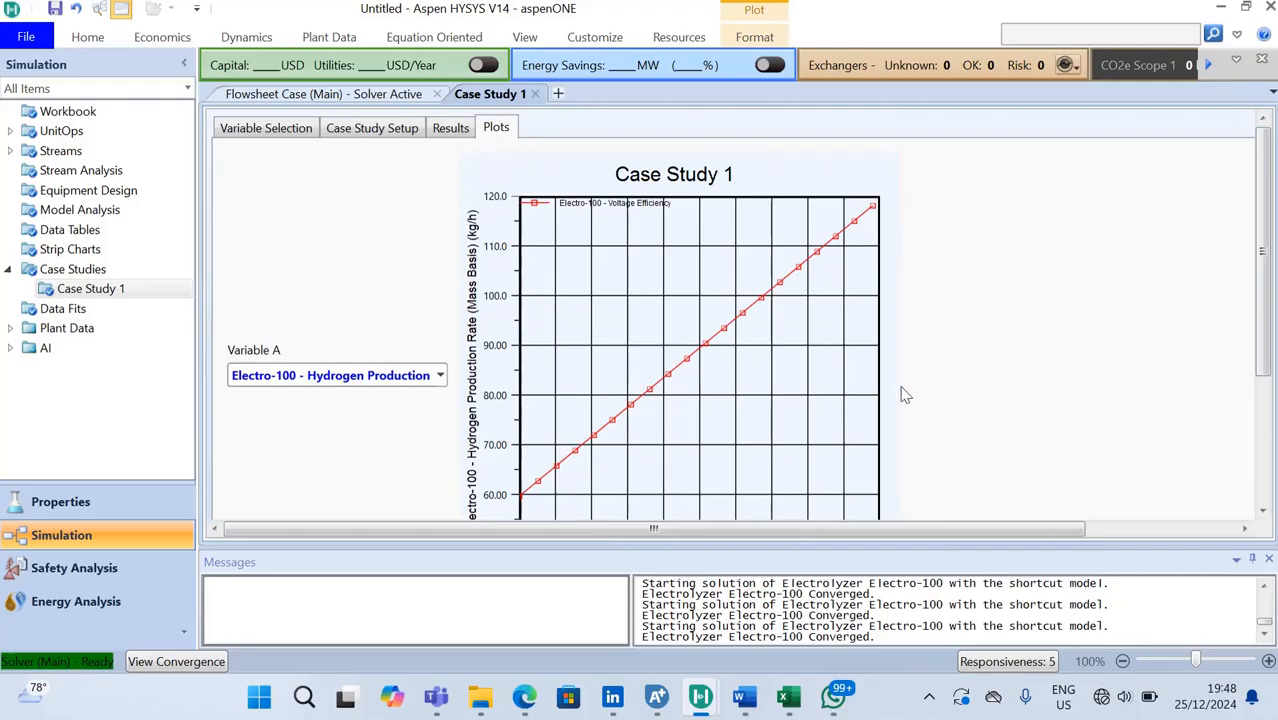
- Set Variable B to Electro-100 Total Electric Power and inspect the resulting Hydrogen Production Rate curve from end to end
{"action": "left_click", "coordinate": [1263, 513]}
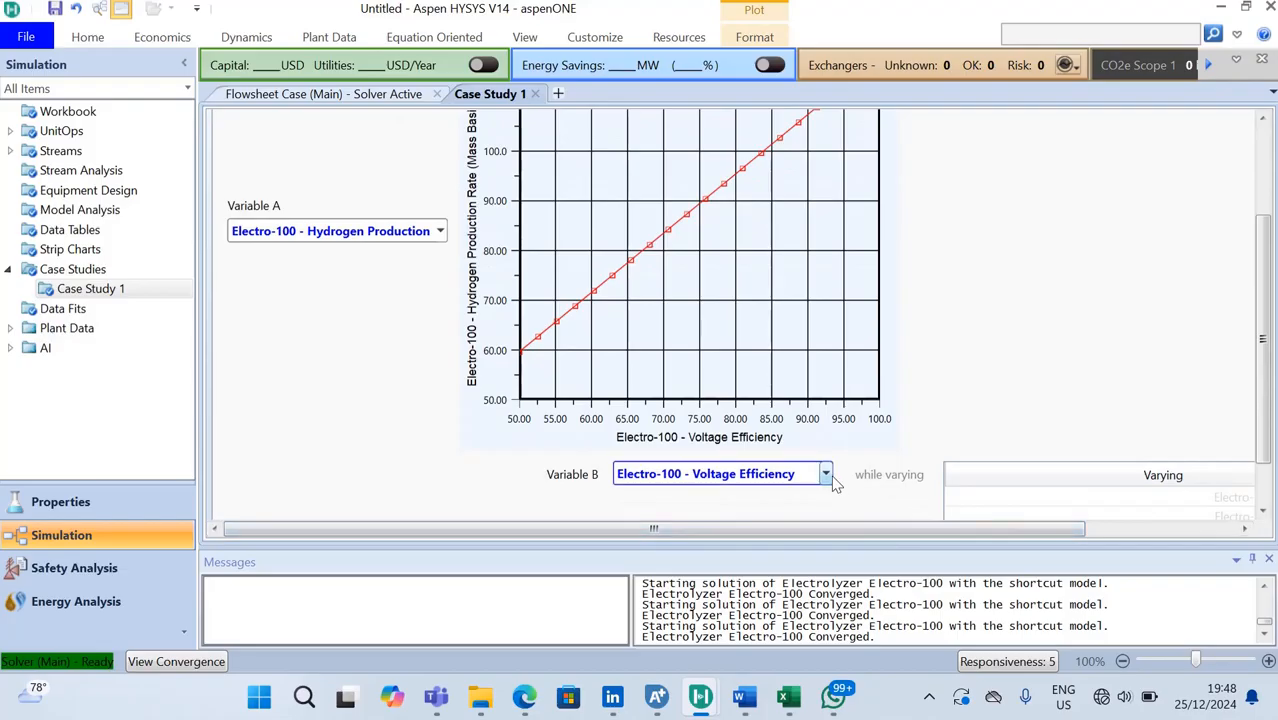
{"action": "left_click", "coordinate": [834, 480]}
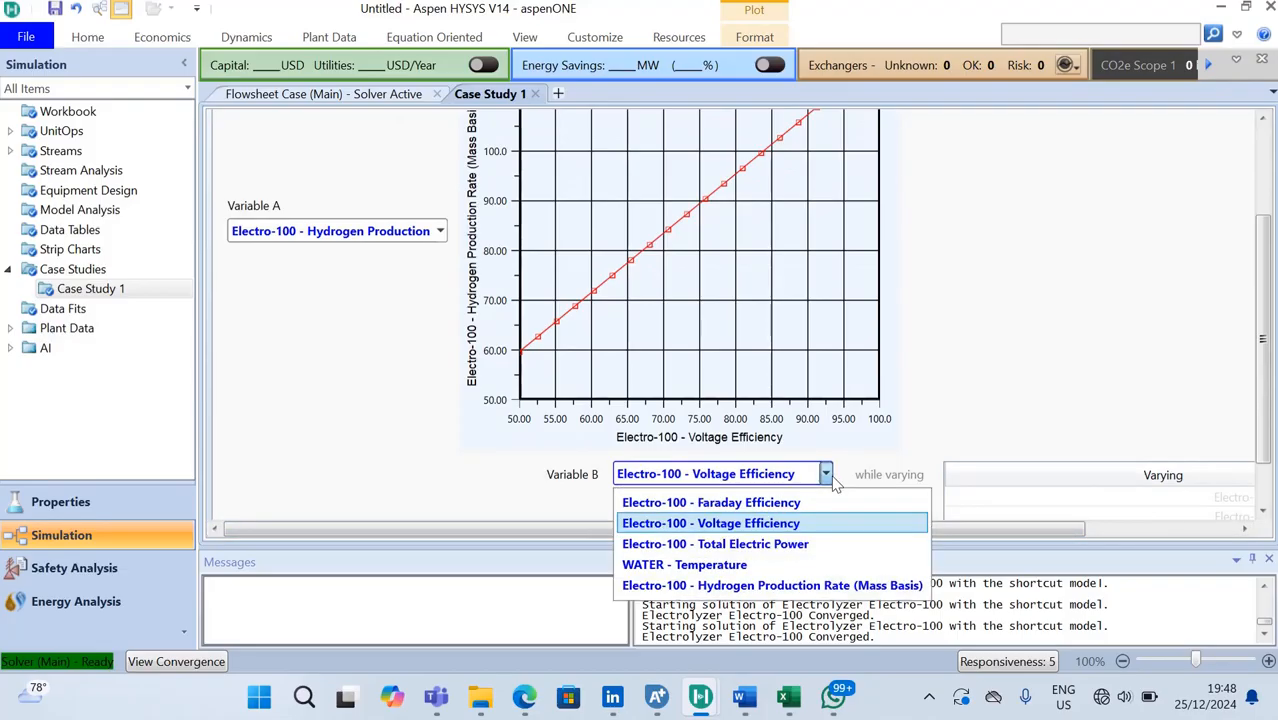
{"action": "left_click", "coordinate": [824, 541]}
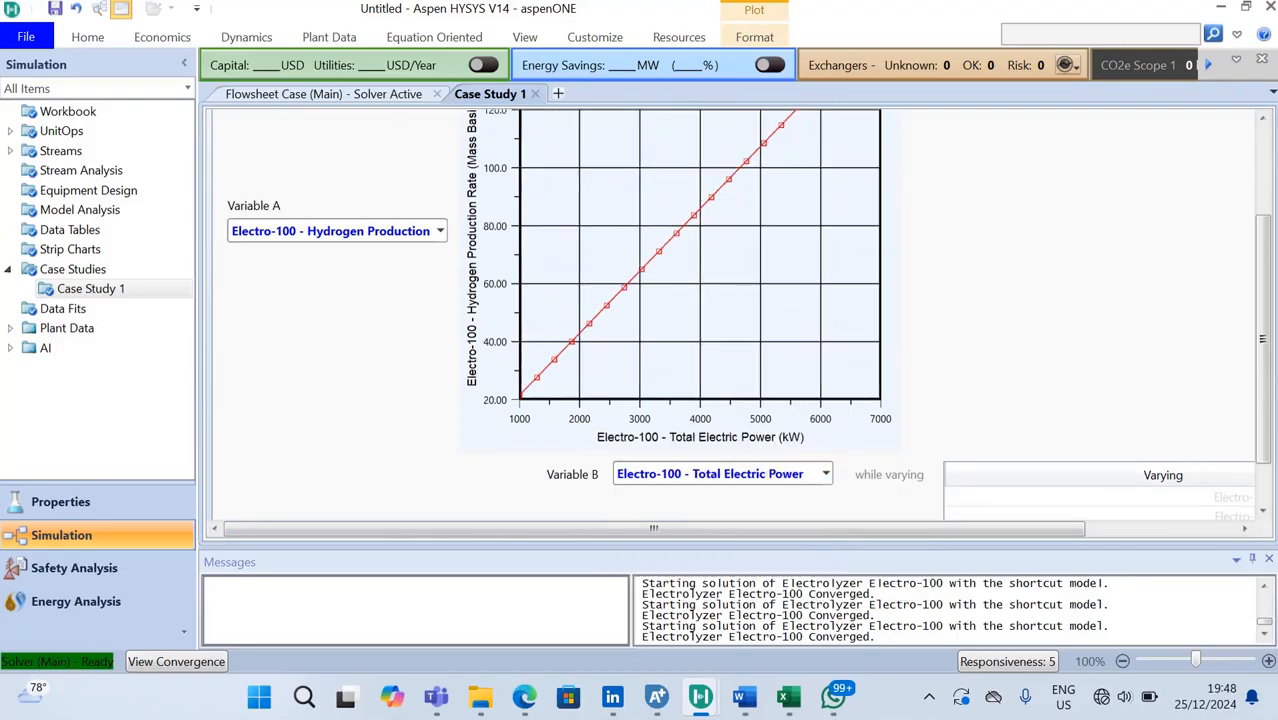
{"action": "scroll", "coordinate": [1261, 119], "scroll_direction": "up", "scroll_amount": 3}
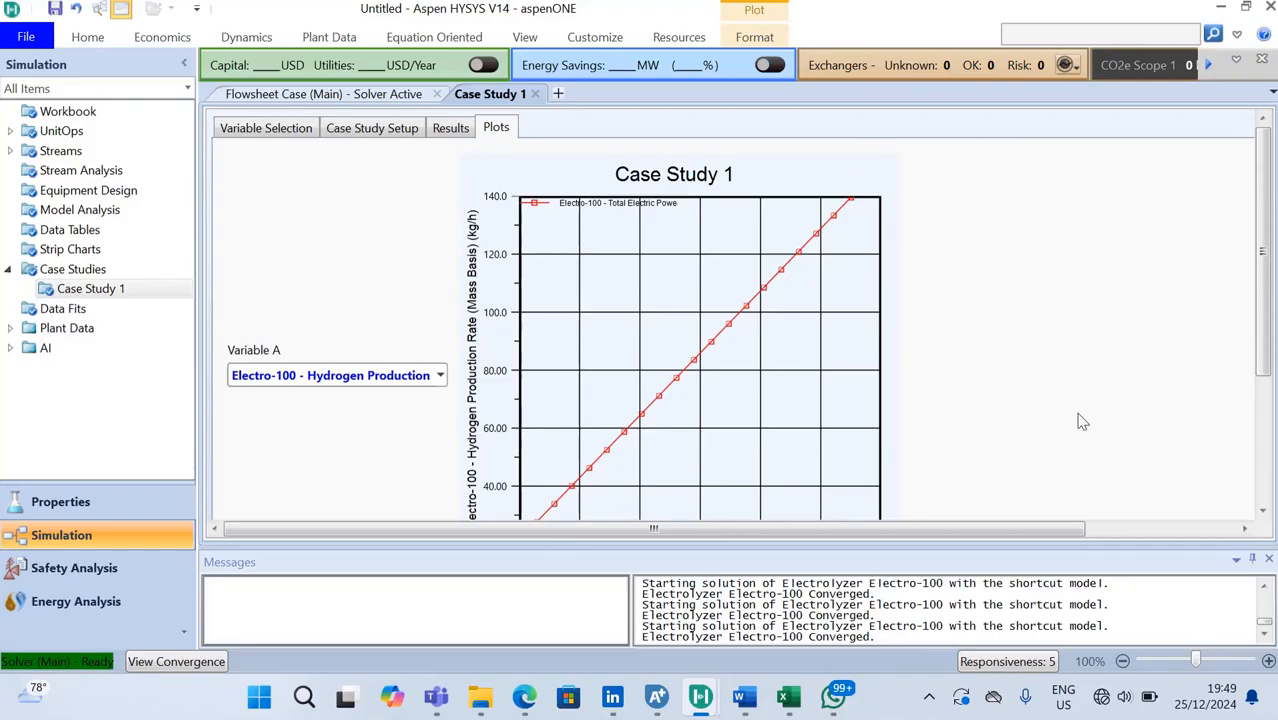
{"action": "scroll", "coordinate": [1264, 505], "scroll_direction": "down", "scroll_amount": 3}
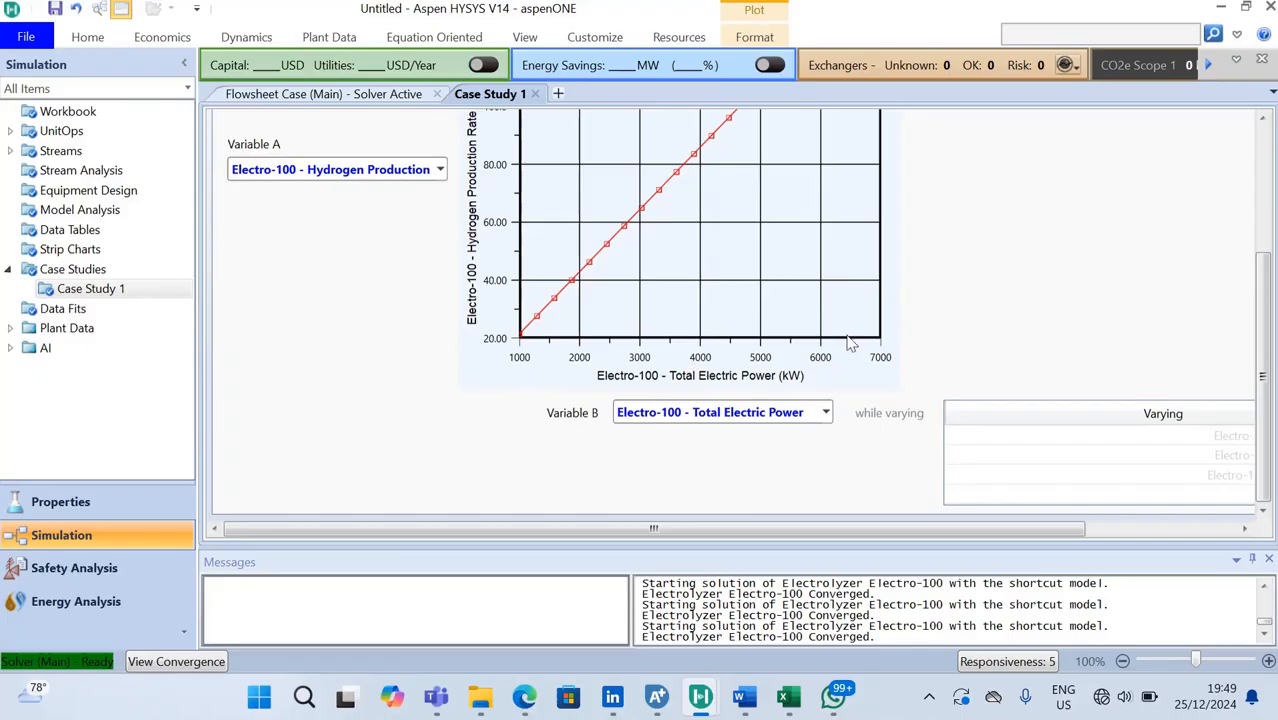
{"action": "left_click", "coordinate": [1262, 226]}
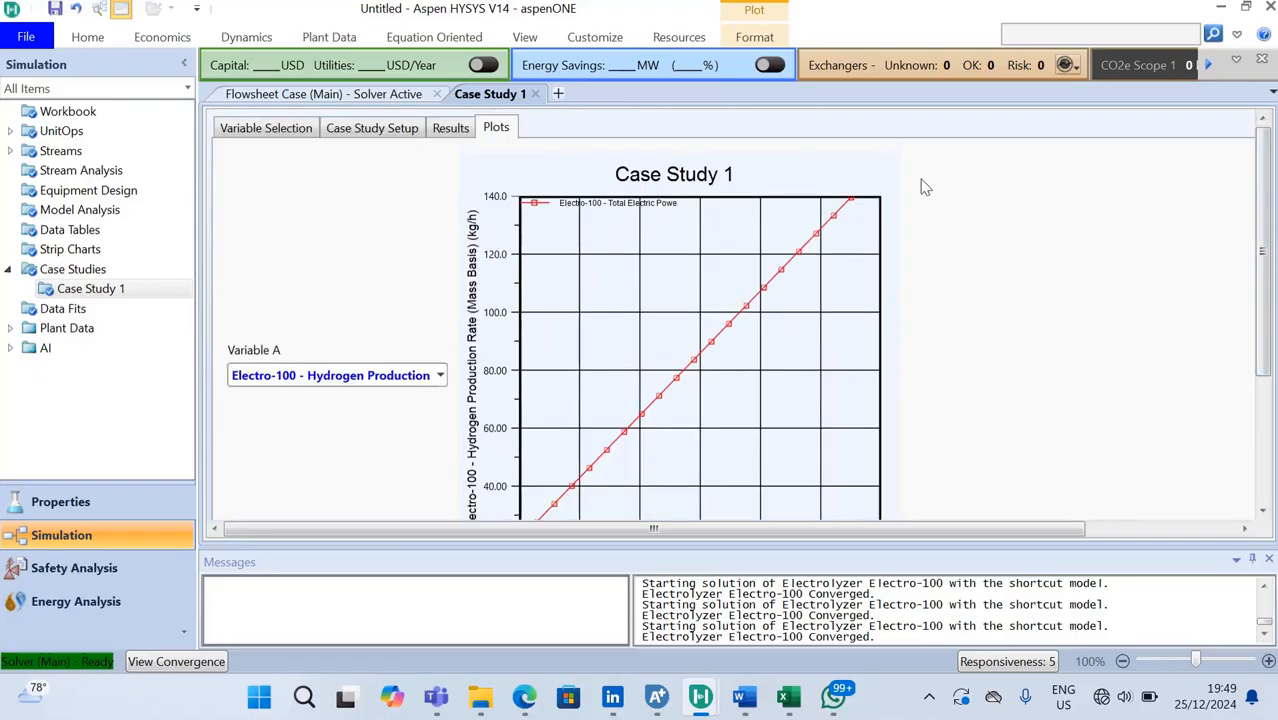
- Plot Hydrogen Production Rate against WATER Temperature as Variable B and inspect the curve
{"action": "left_click", "coordinate": [1263, 510]}
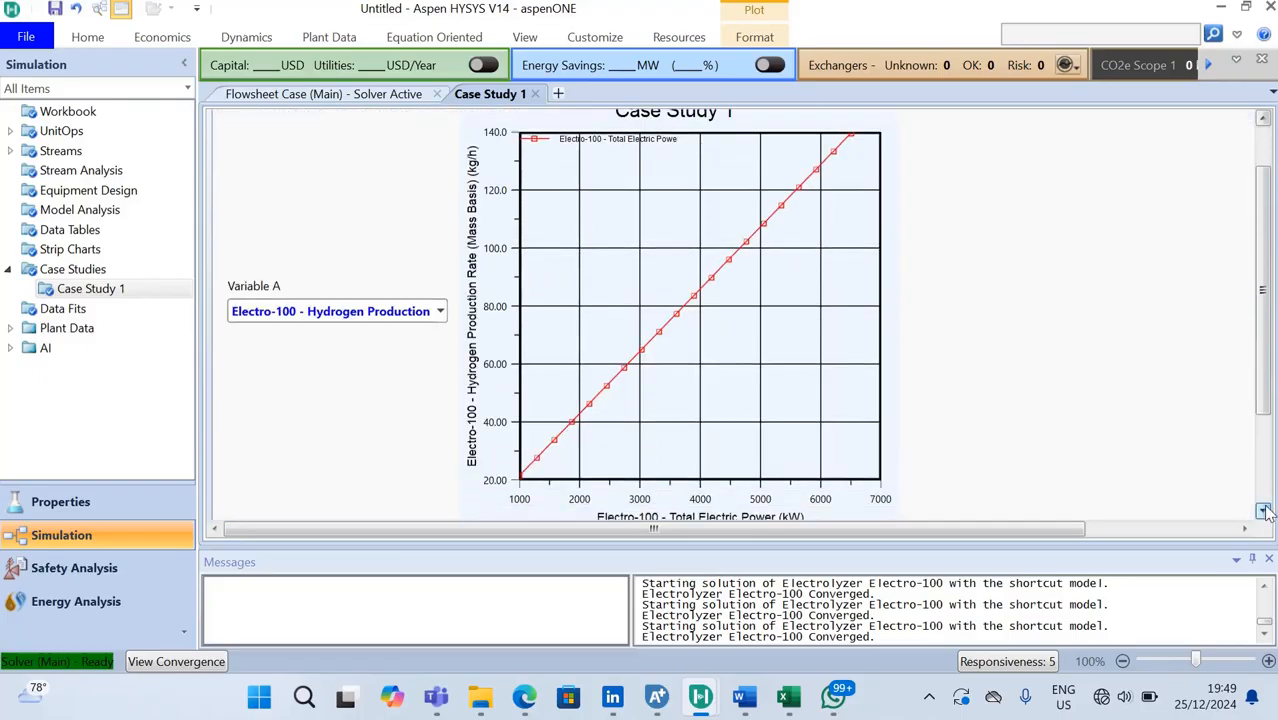
{"action": "left_click", "coordinate": [826, 474]}
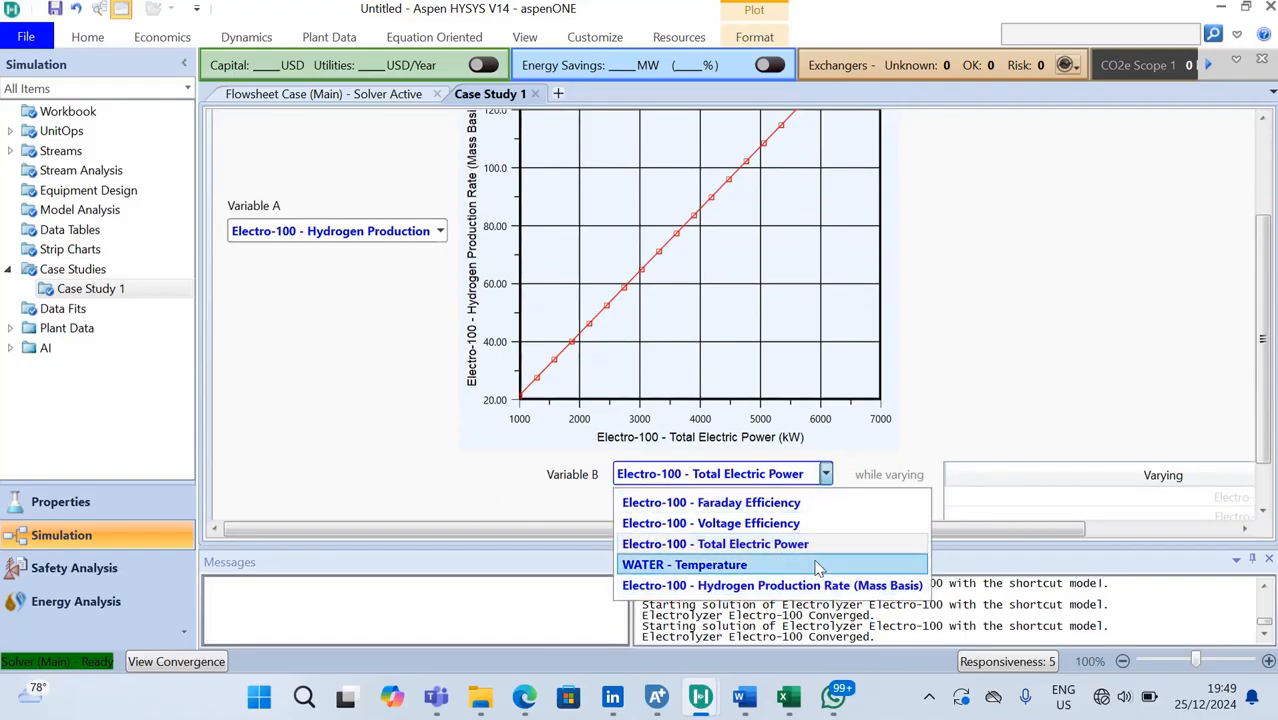
{"action": "left_click", "coordinate": [817, 566]}
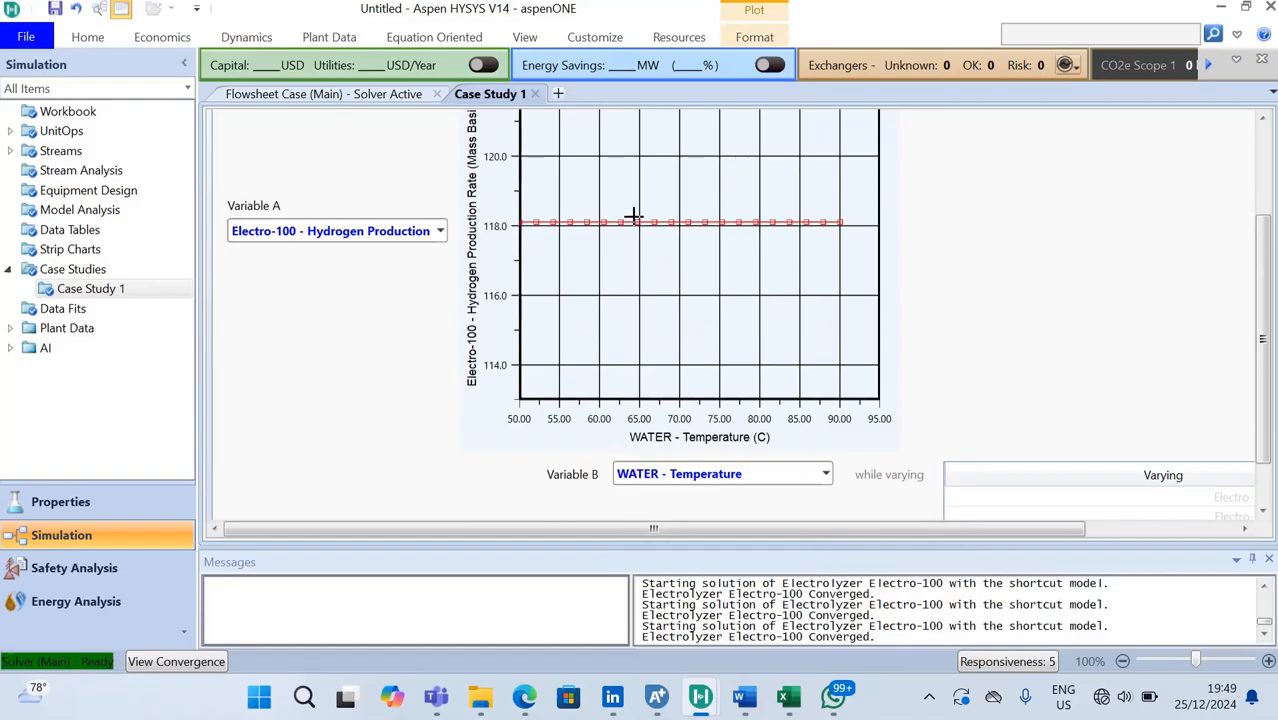
{"action": "mouse_move", "coordinate": [838, 222]}
- Compare the main flowsheet and its MX stream conditions with the WATER Temperature plot, and check the choices for Variable A
{"action": "left_click", "coordinate": [356, 94]}
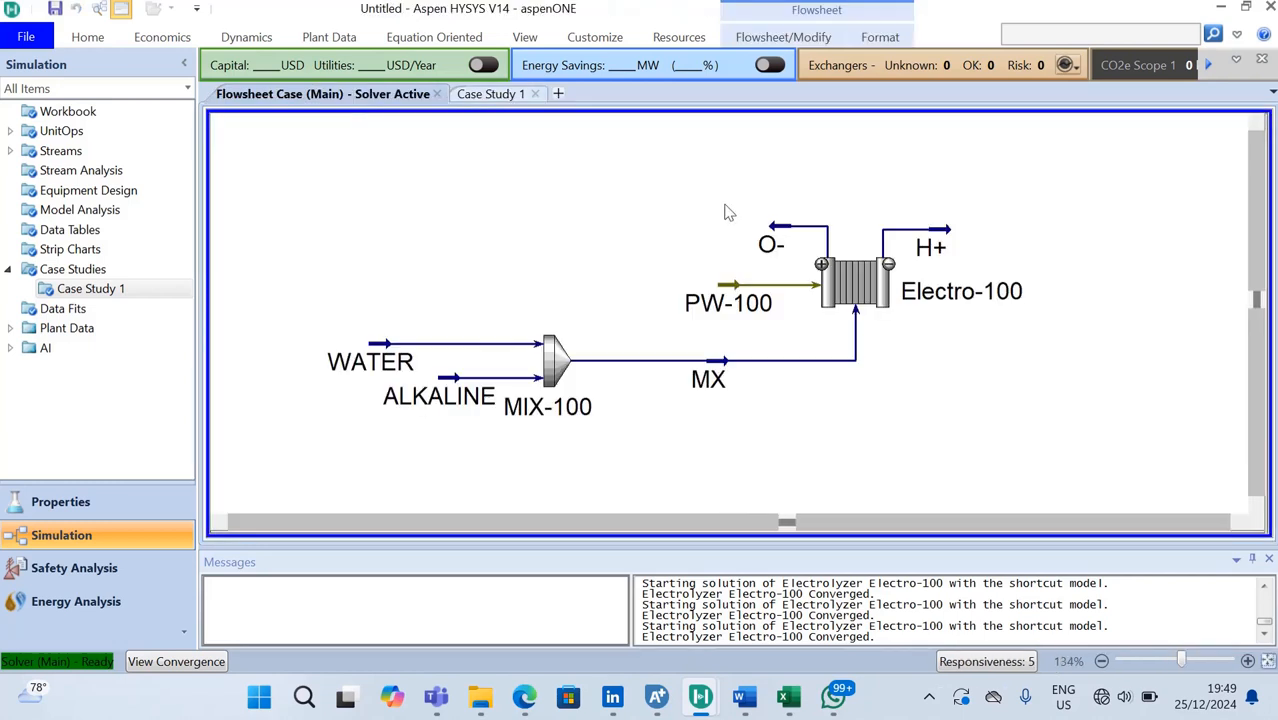
{"action": "mouse_move", "coordinate": [718, 382]}
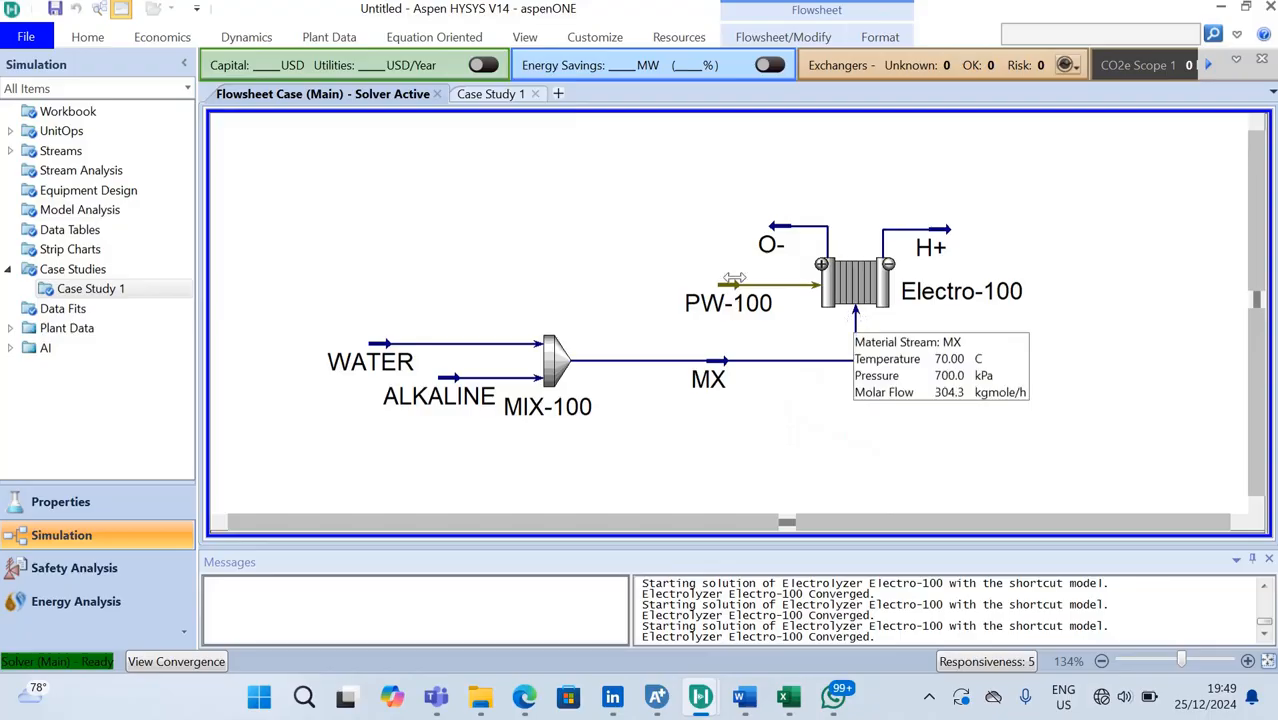
{"action": "left_click", "coordinate": [500, 95]}
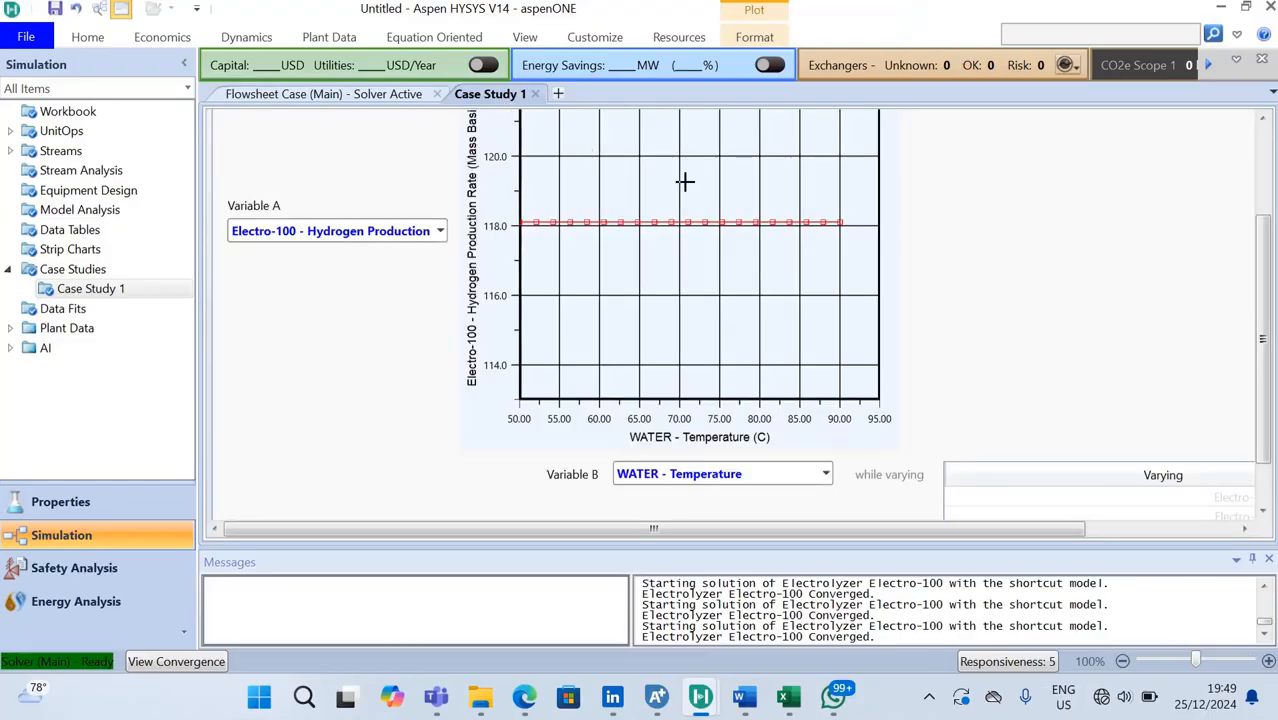
{"action": "left_click", "coordinate": [380, 95]}
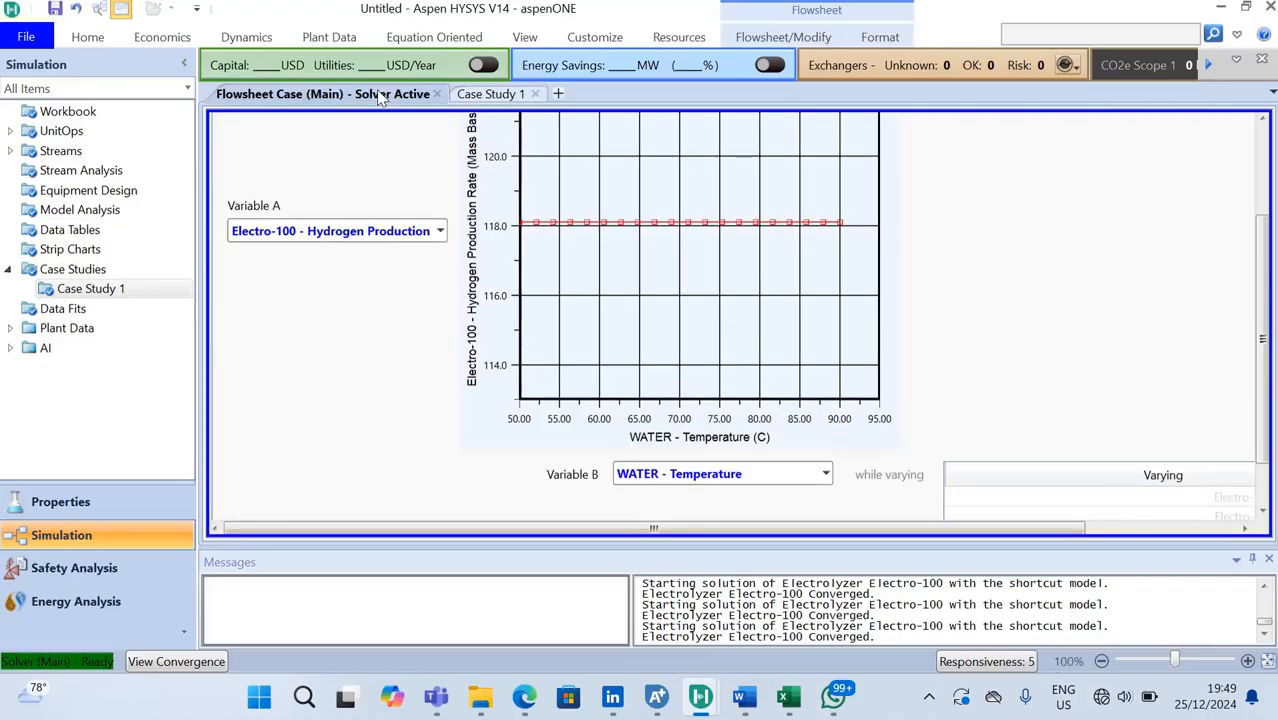
{"action": "left_click", "coordinate": [506, 96]}
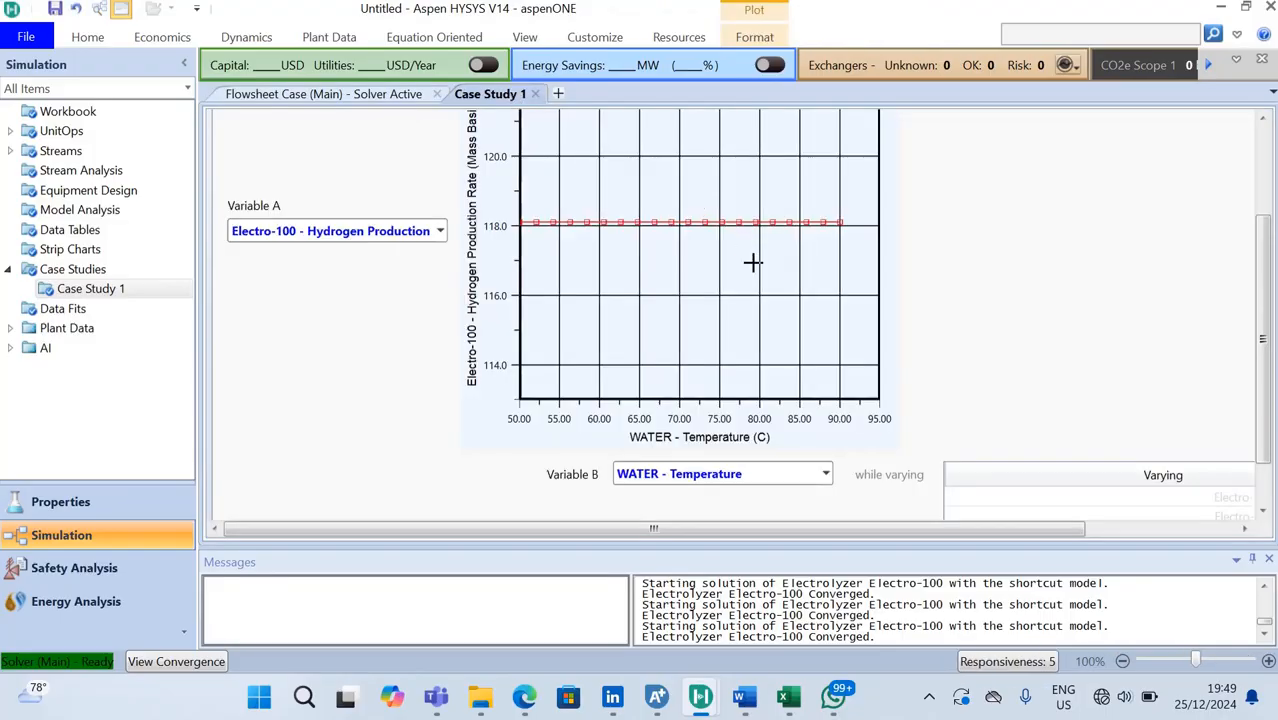
{"action": "left_click", "coordinate": [440, 231]}
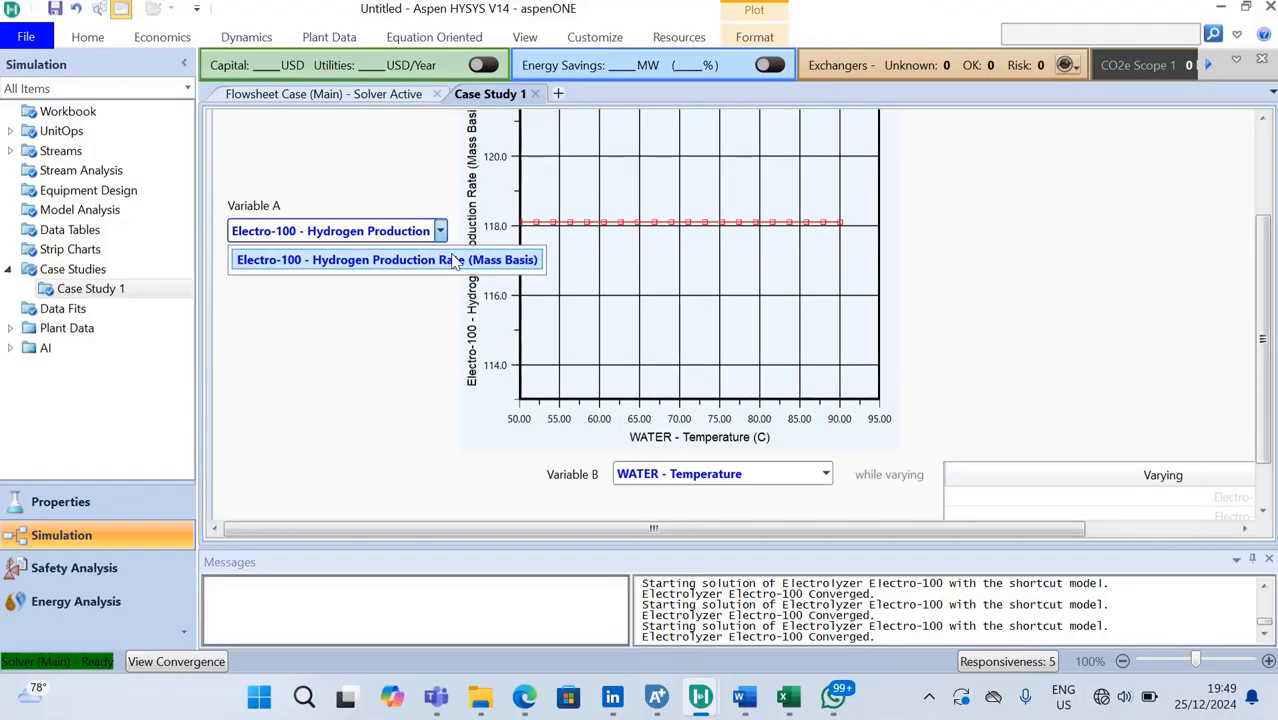
{"action": "left_click", "coordinate": [914, 376]}
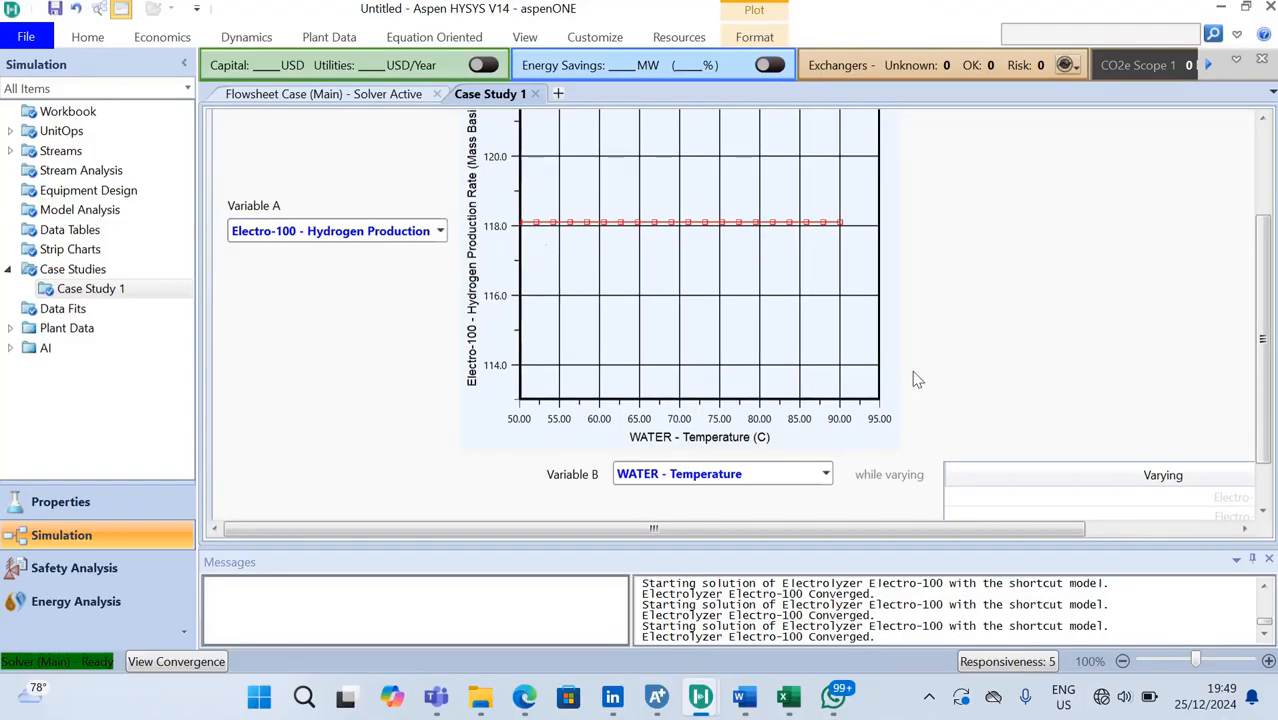
- Switch Variable B of the plot back to Faraday Efficiency, followed by Voltage Efficiency
{"action": "left_click", "coordinate": [825, 474]}
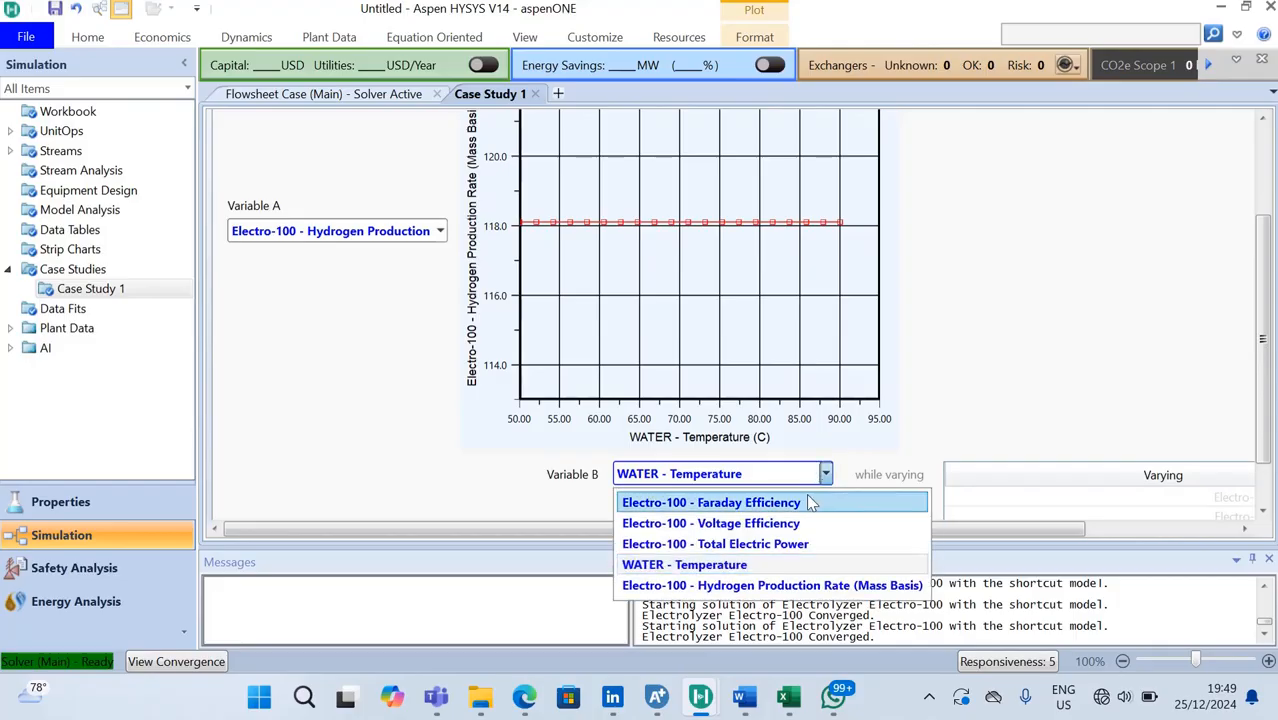
{"action": "left_click", "coordinate": [818, 502]}
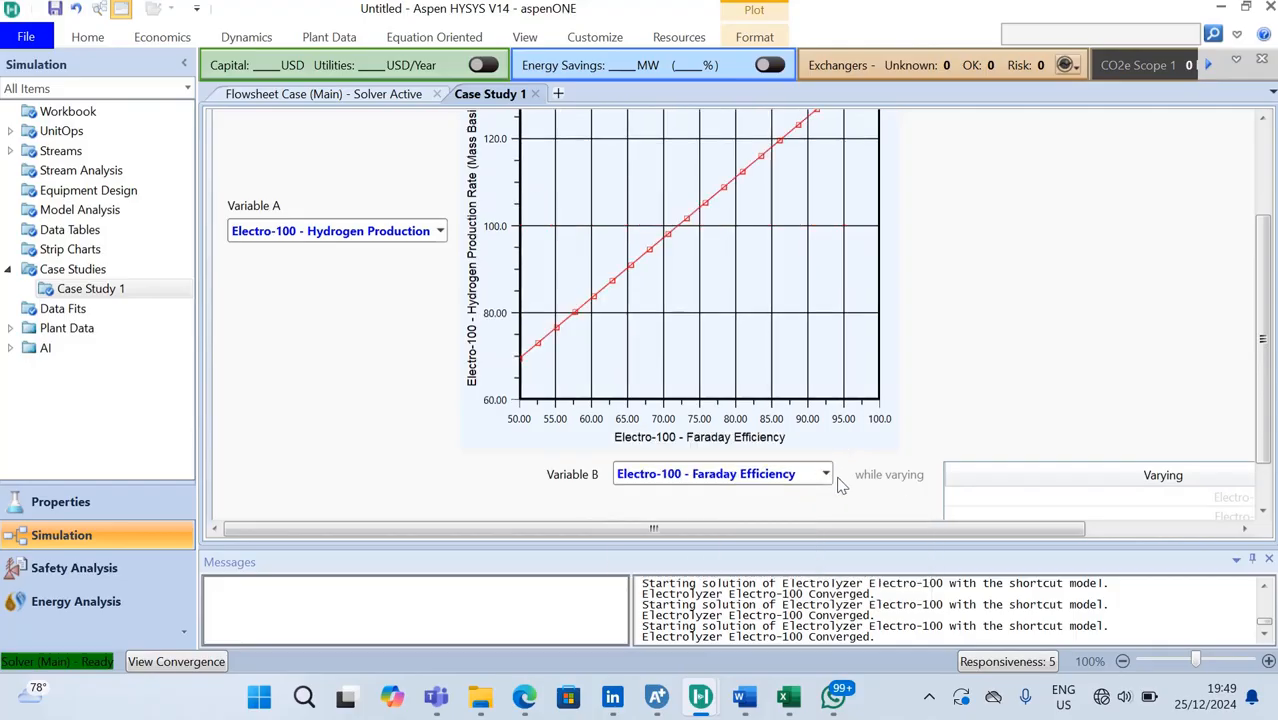
{"action": "left_click", "coordinate": [826, 475]}
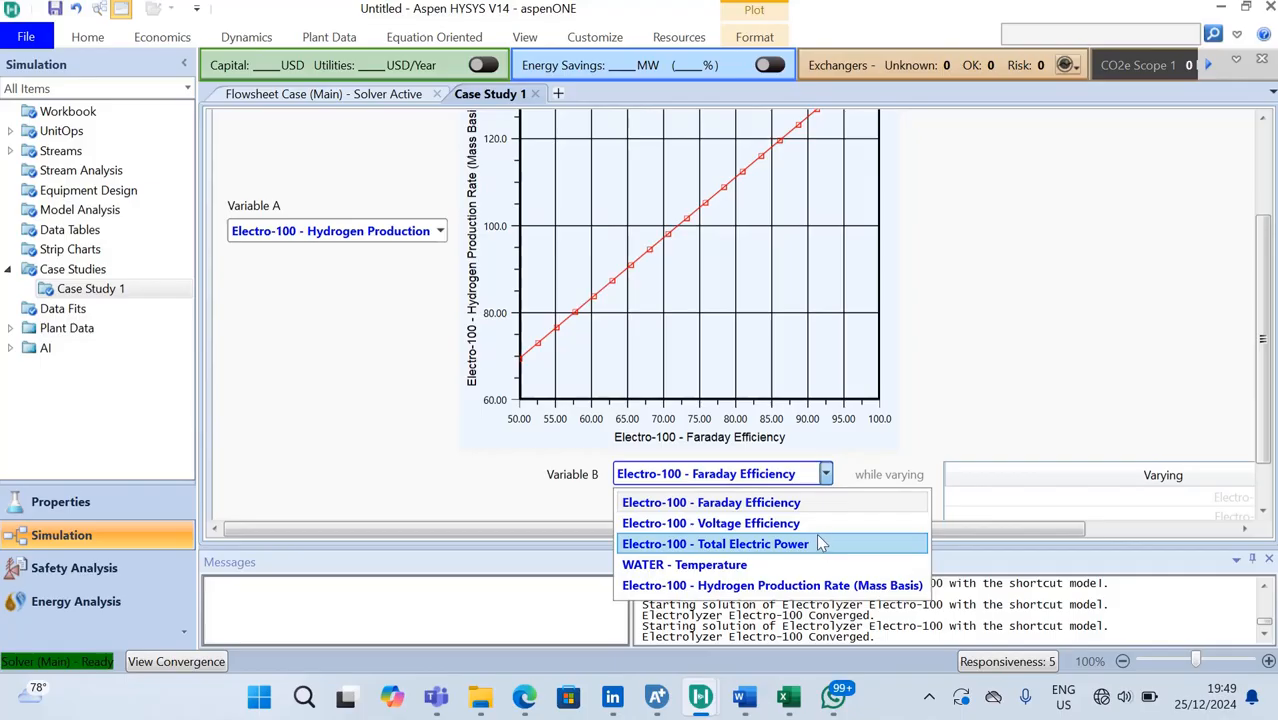
{"action": "left_click", "coordinate": [815, 527]}
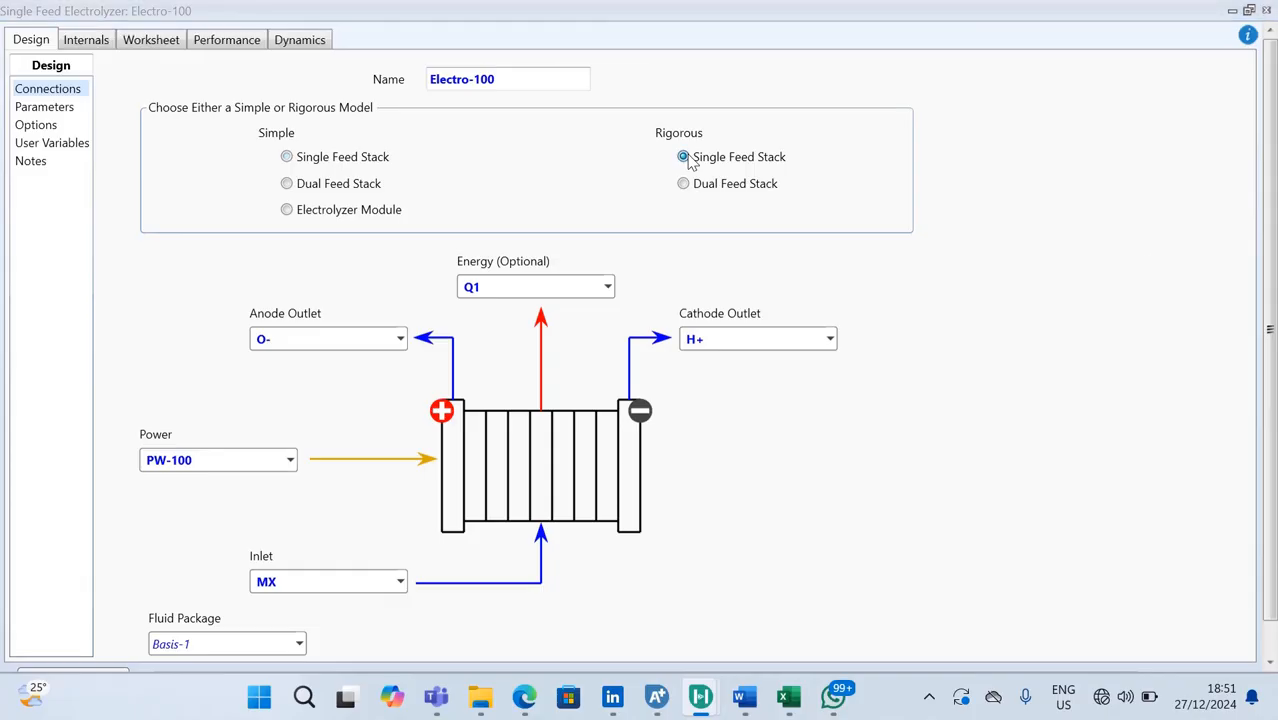
- Examine the connections and status of Electro-100 under the rigorous Single Feed Stack model, and its electrode and membrane internals parameters
{"action": "left_click", "coordinate": [1270, 660]}
{"action": "left_click", "coordinate": [1270, 650]}
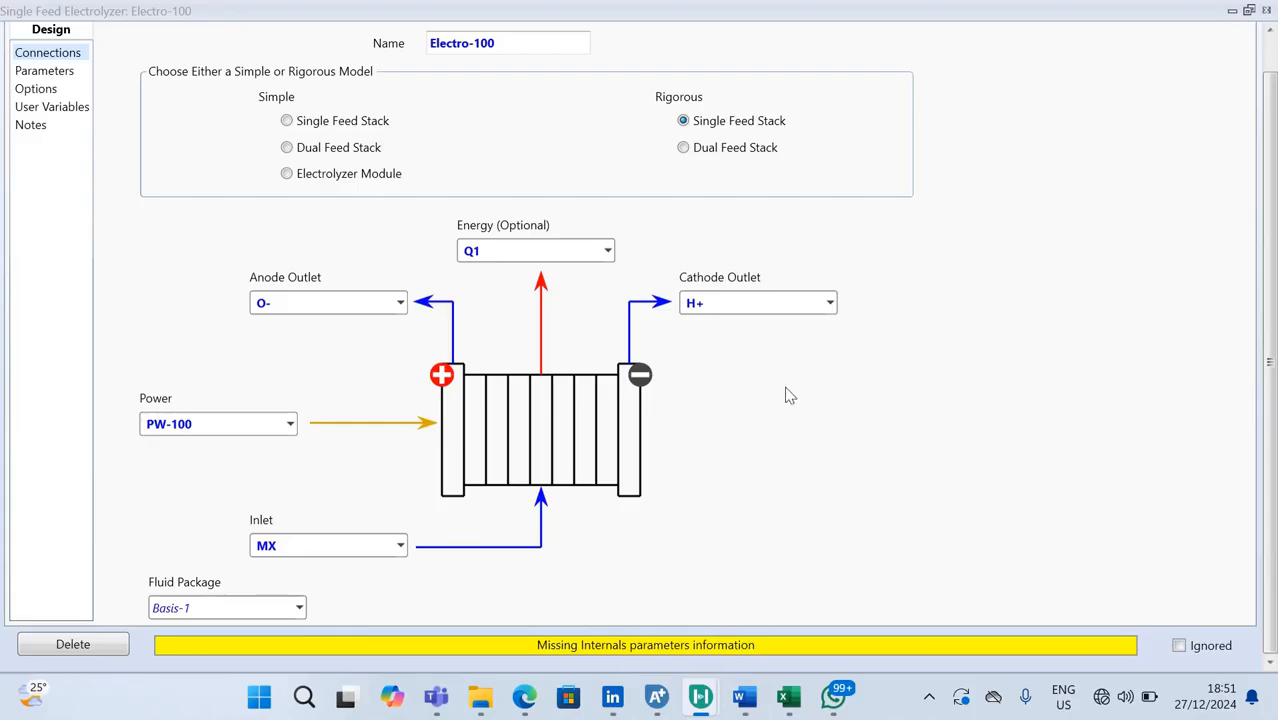
{"action": "left_click", "coordinate": [1271, 52]}
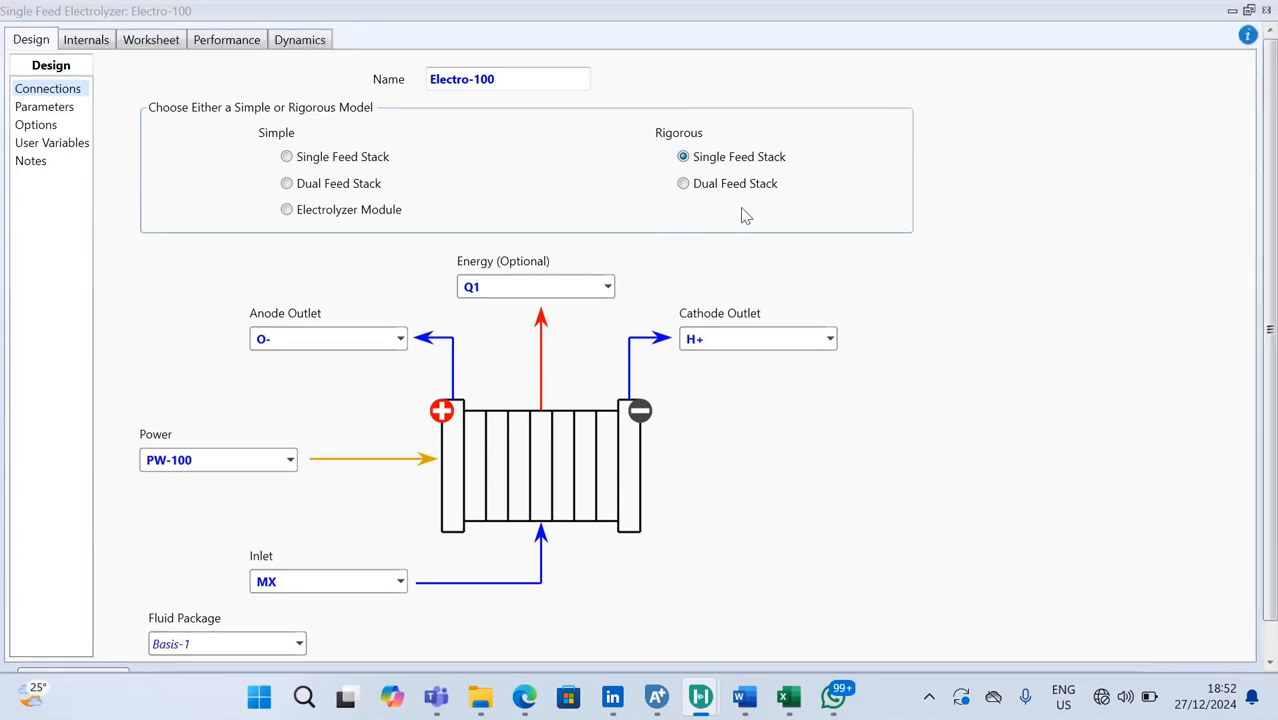
{"action": "left_click", "coordinate": [88, 42]}
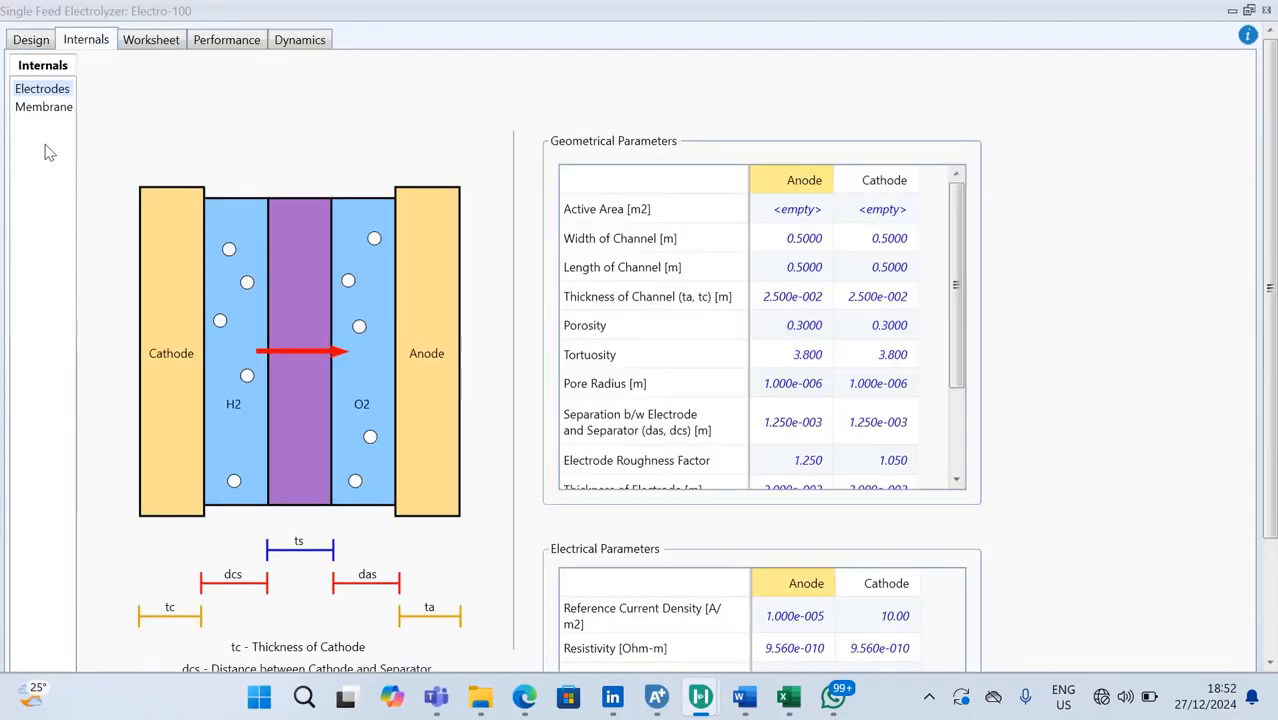
{"action": "left_click", "coordinate": [50, 108]}
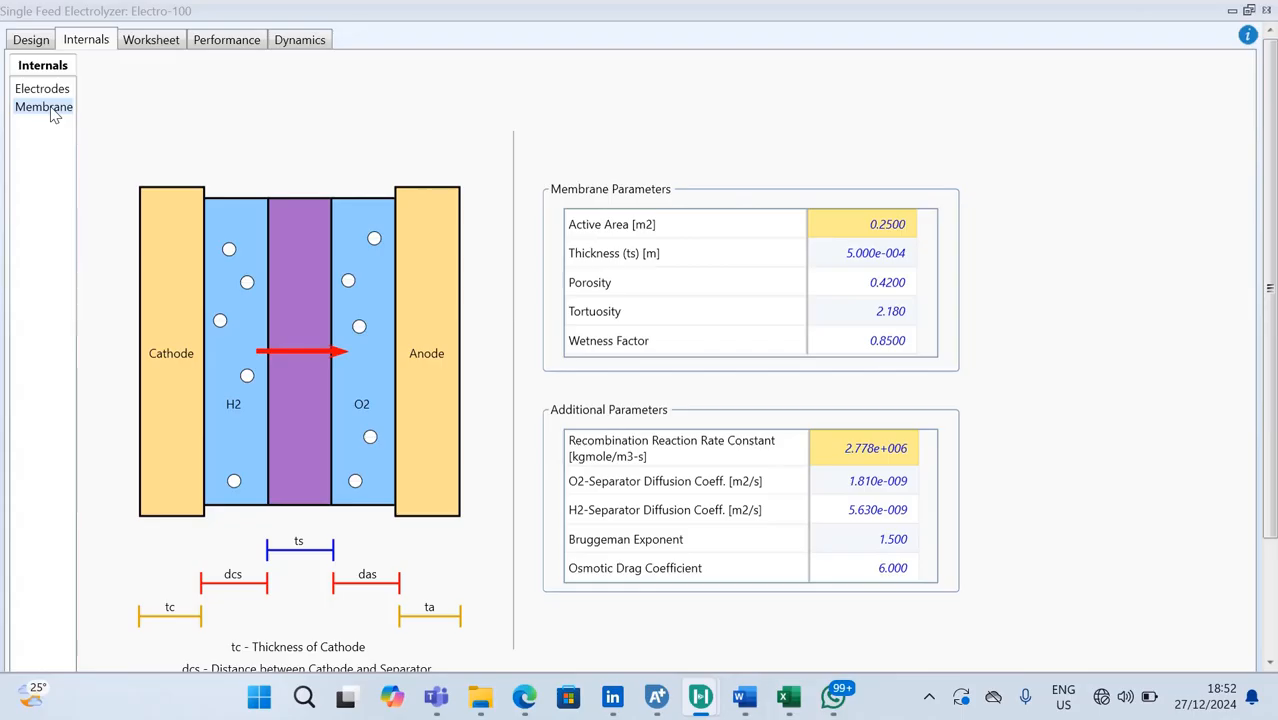
{"action": "left_click", "coordinate": [52, 92]}
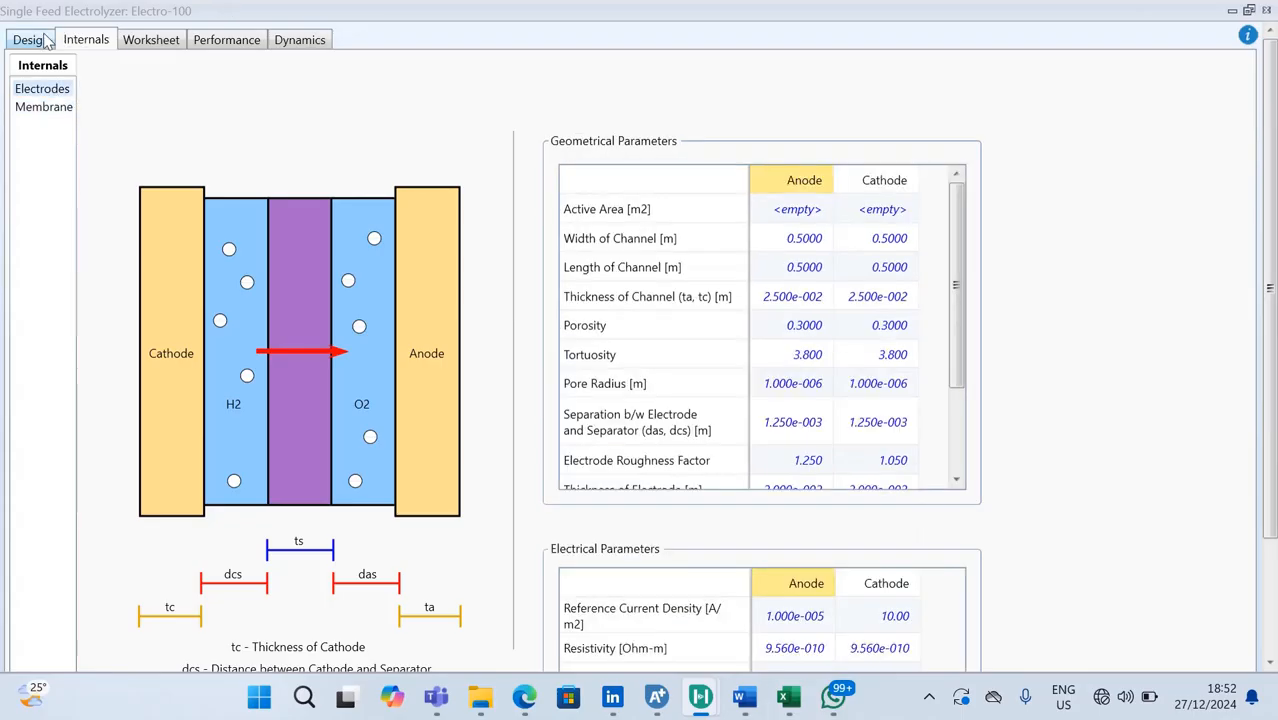
- Review the connections and status of Electro-100, followed by the electrode geometry and the membrane parameters in its internals
{"action": "left_click", "coordinate": [40, 40]}
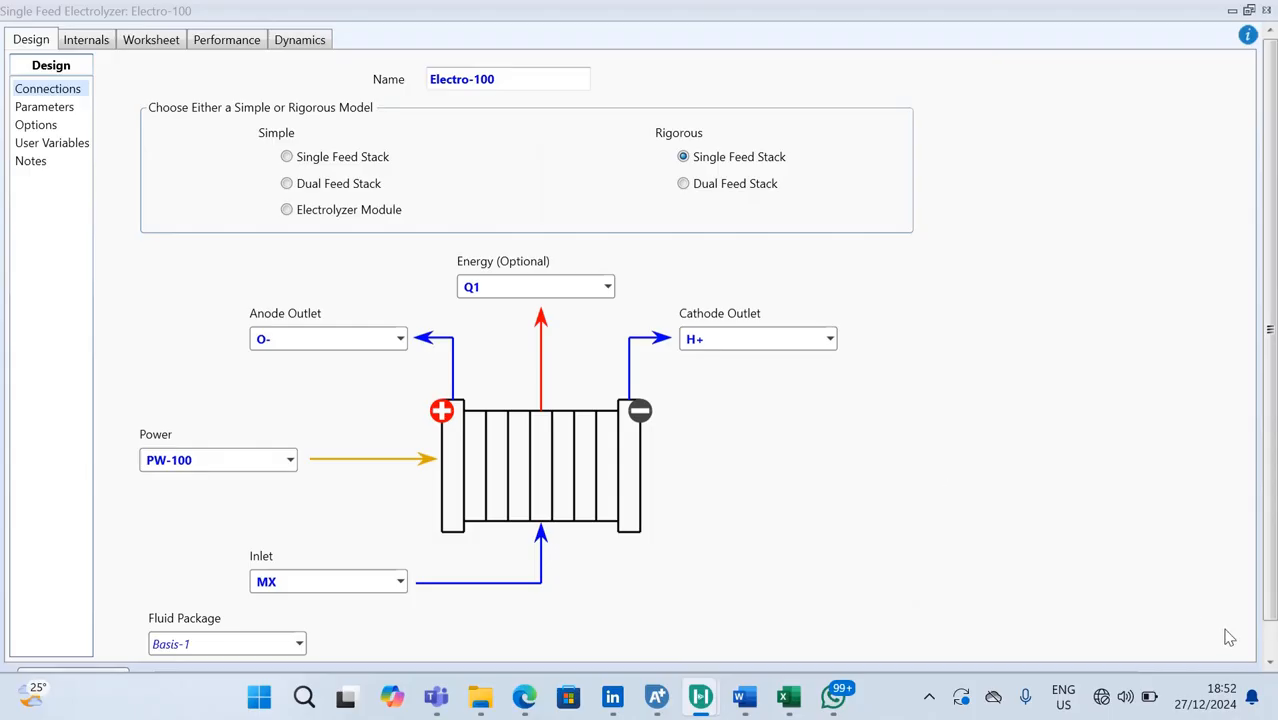
{"action": "left_click", "coordinate": [1271, 650]}
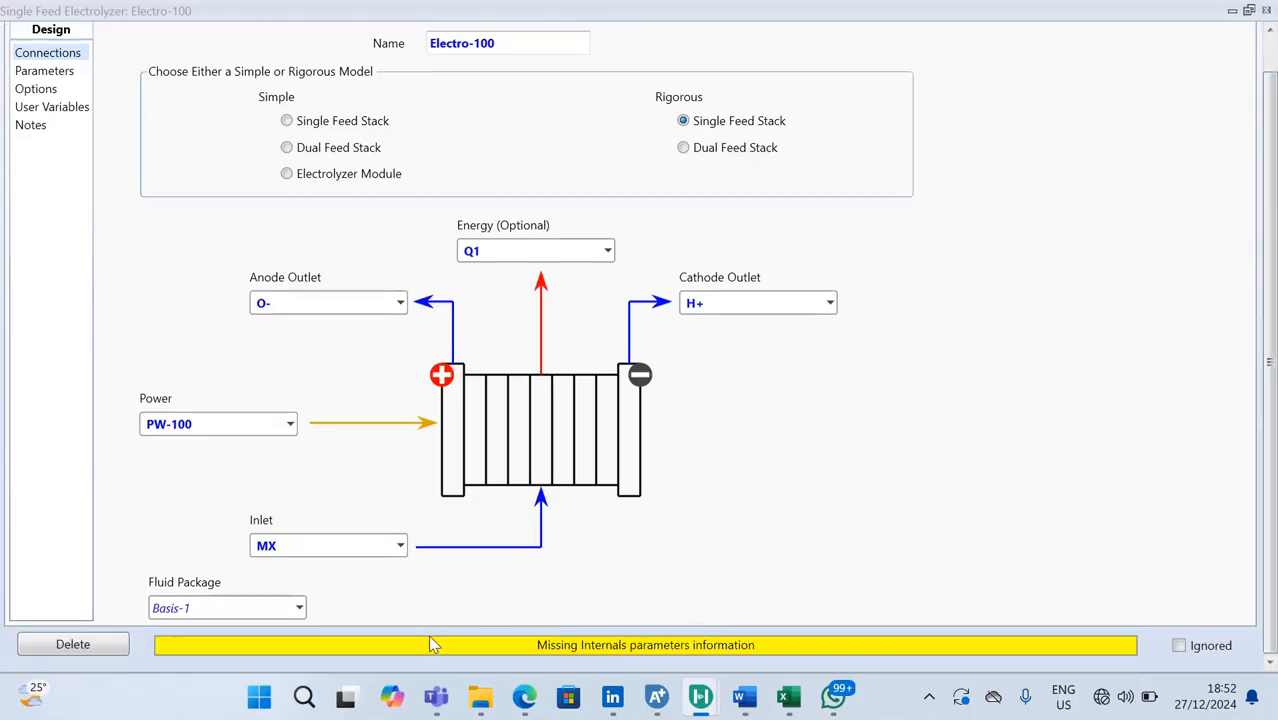
{"action": "left_click", "coordinate": [1271, 79]}
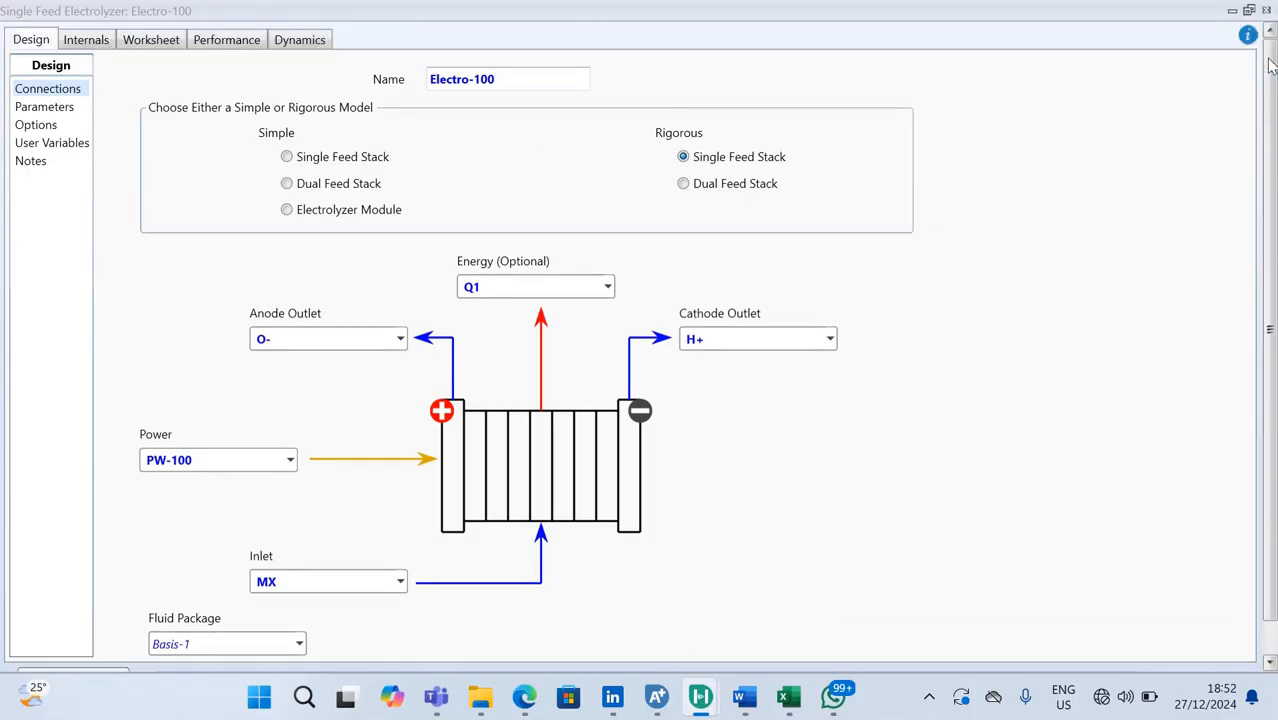
{"action": "left_click", "coordinate": [86, 40]}
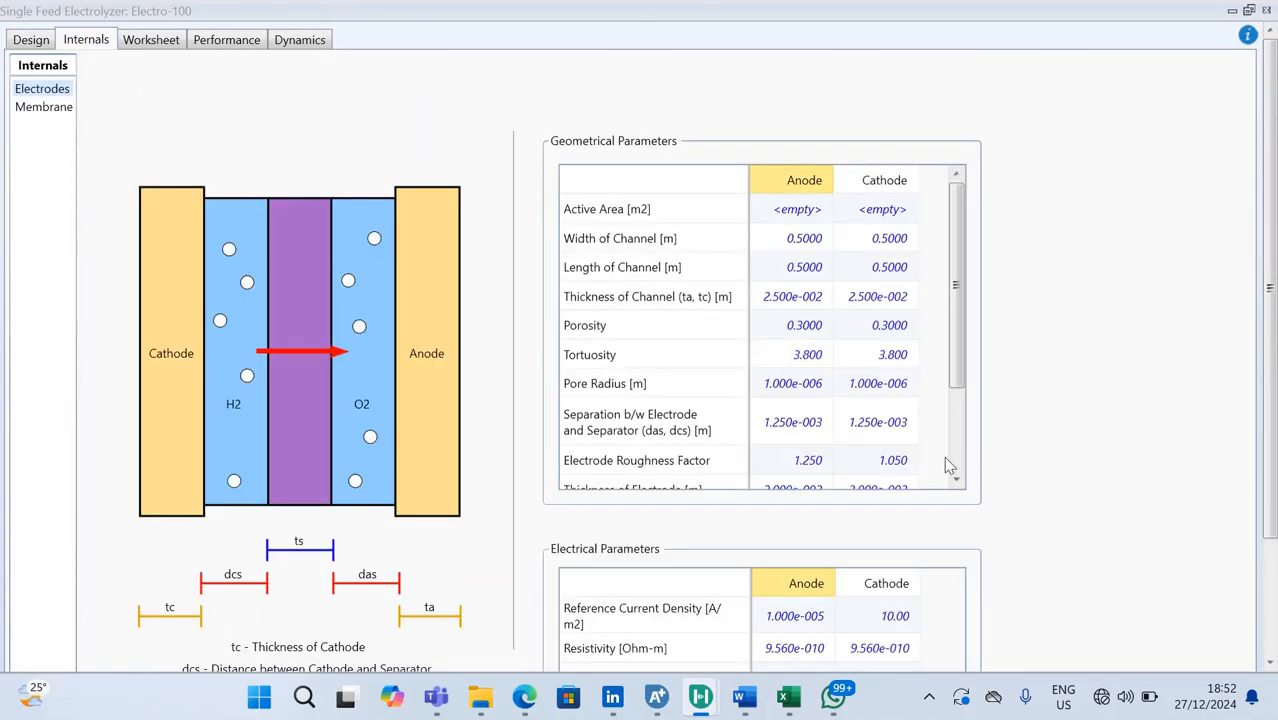
{"action": "scroll", "coordinate": [962, 463], "scroll_direction": "down", "scroll_amount": 3}
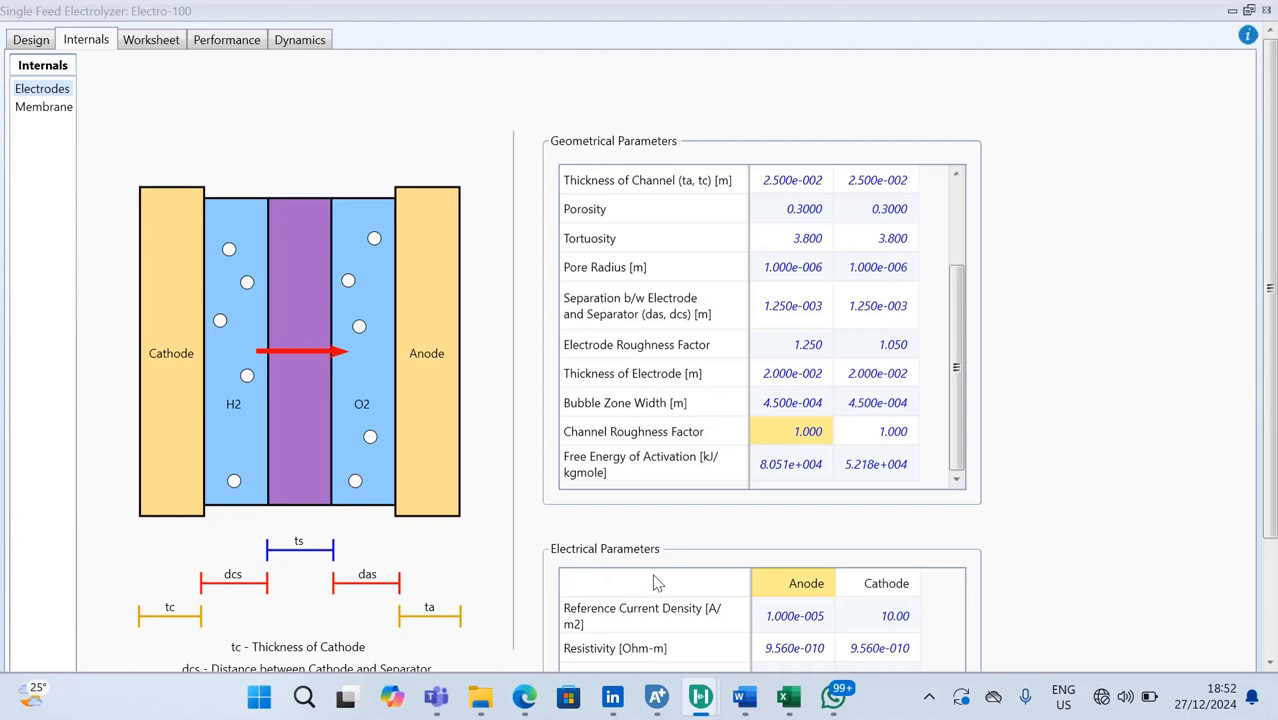
{"action": "left_click", "coordinate": [30, 116]}
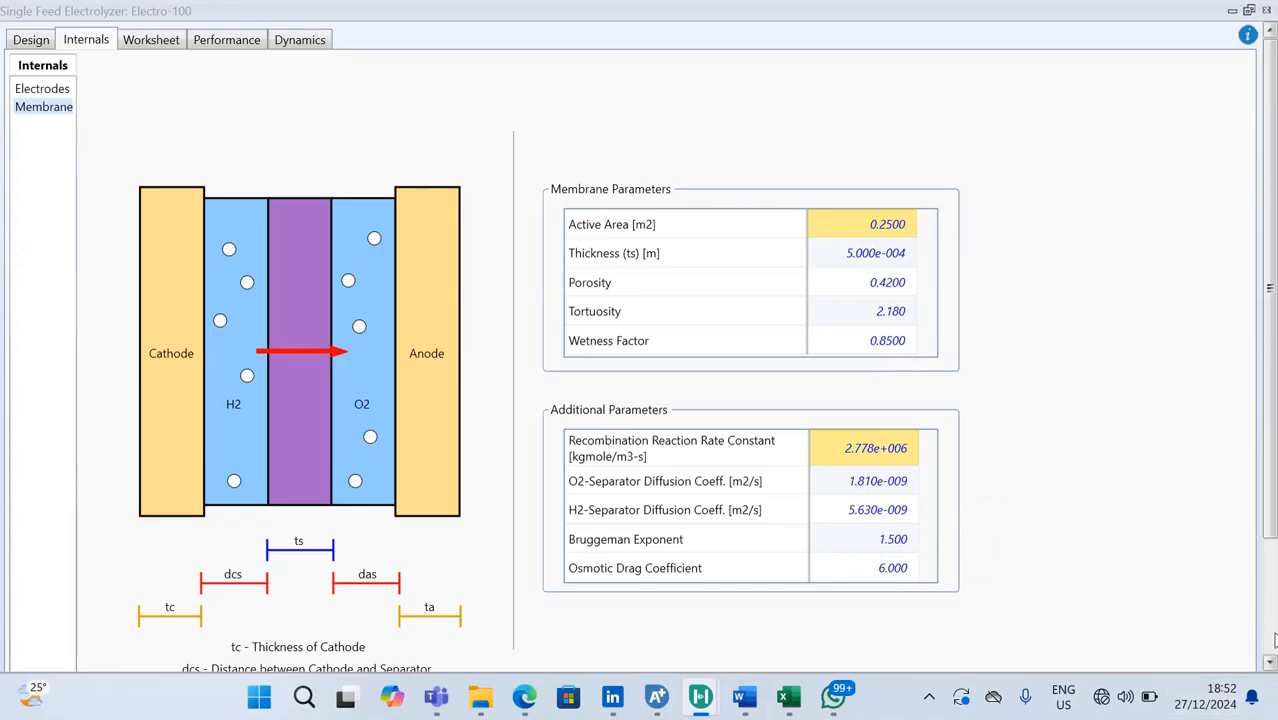
{"action": "scroll", "coordinate": [1271, 643], "scroll_direction": "down", "scroll_amount": 3}
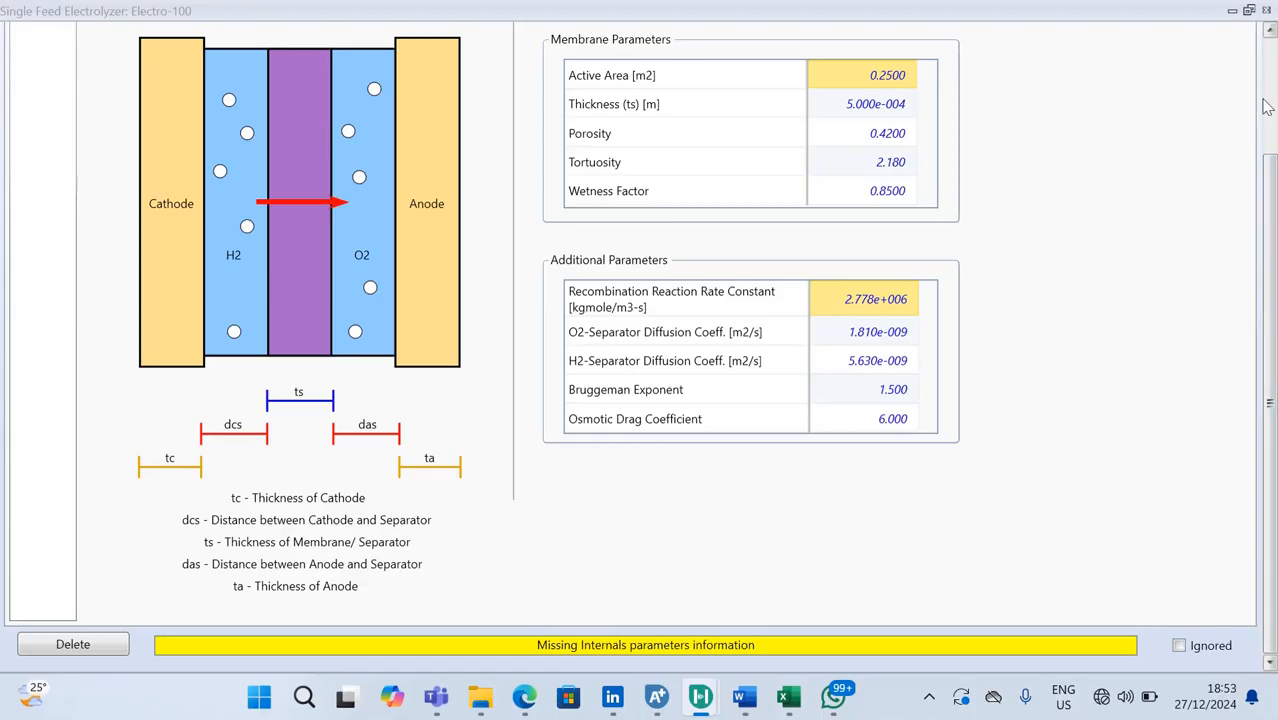
{"action": "scroll", "coordinate": [1268, 108], "scroll_direction": "up", "scroll_amount": 3}
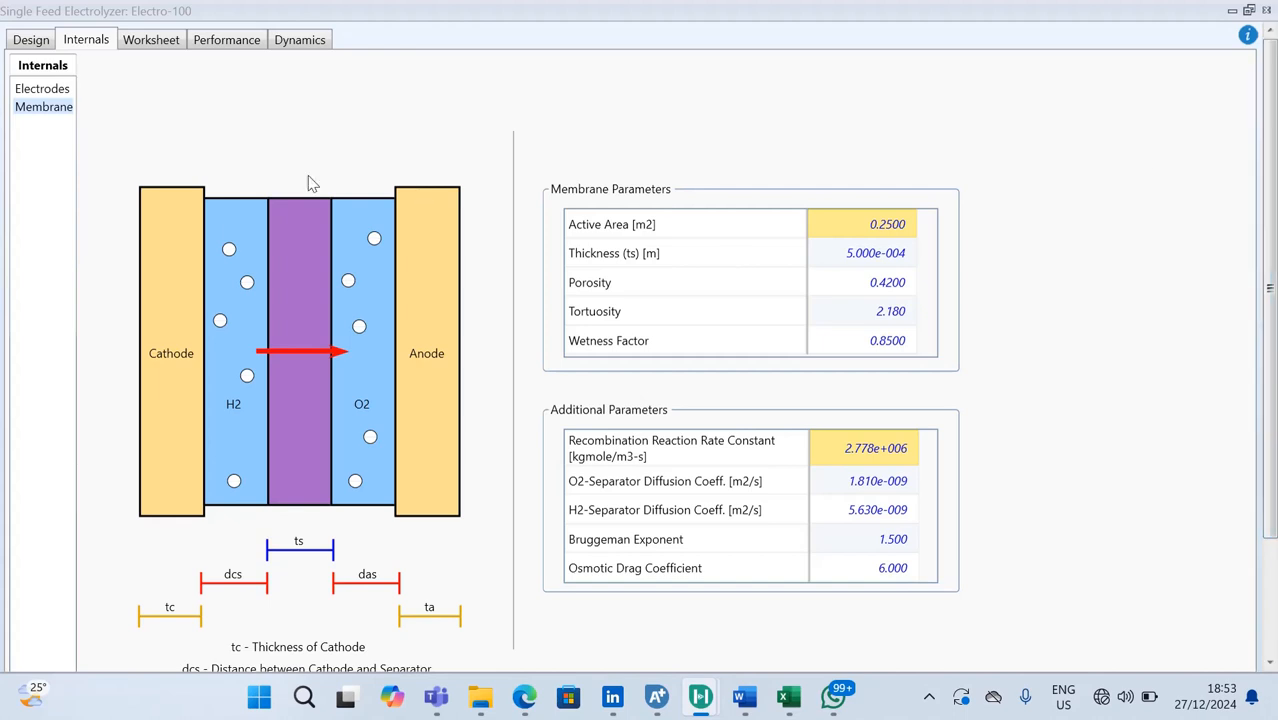
- Examine the full list of geometrical and electrical parameters for the anode and cathode of Electro-100
{"action": "left_click", "coordinate": [42, 89]}
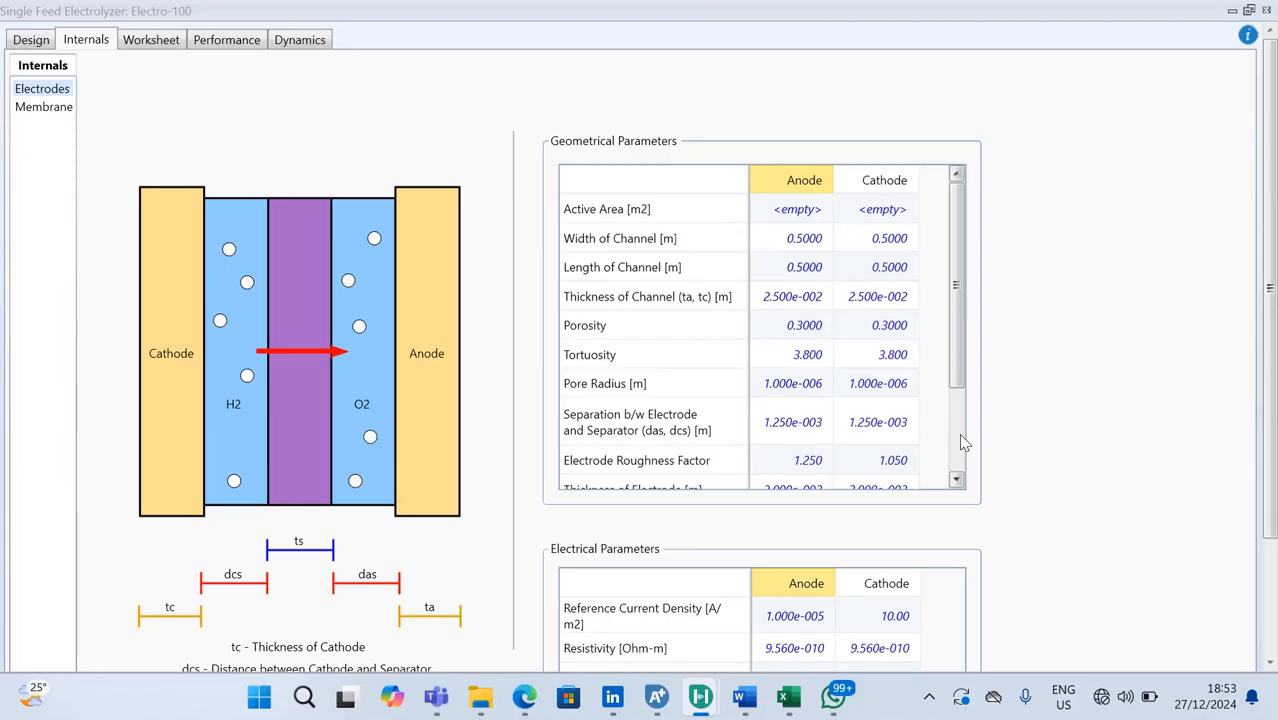
{"action": "scroll", "coordinate": [958, 433], "scroll_direction": "down", "scroll_amount": 2}
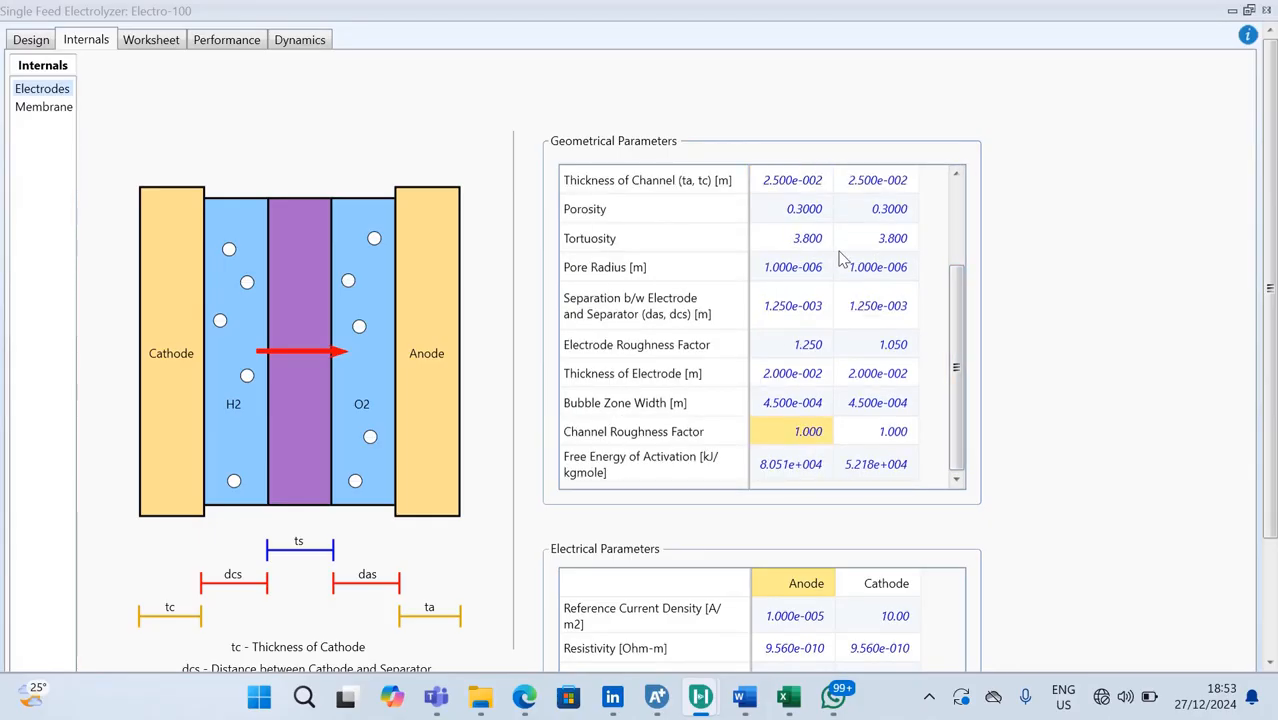
{"action": "scroll", "coordinate": [958, 230], "scroll_direction": "up", "scroll_amount": 2}
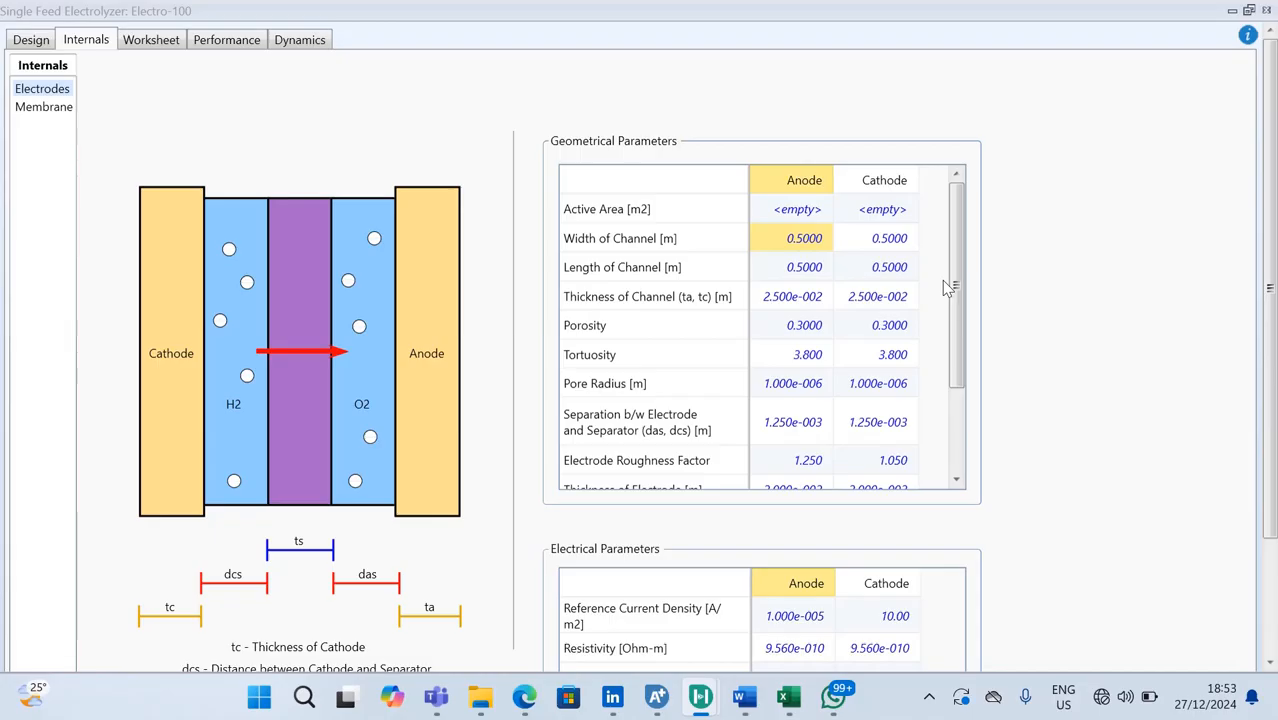
{"action": "left_click", "coordinate": [1268, 594]}
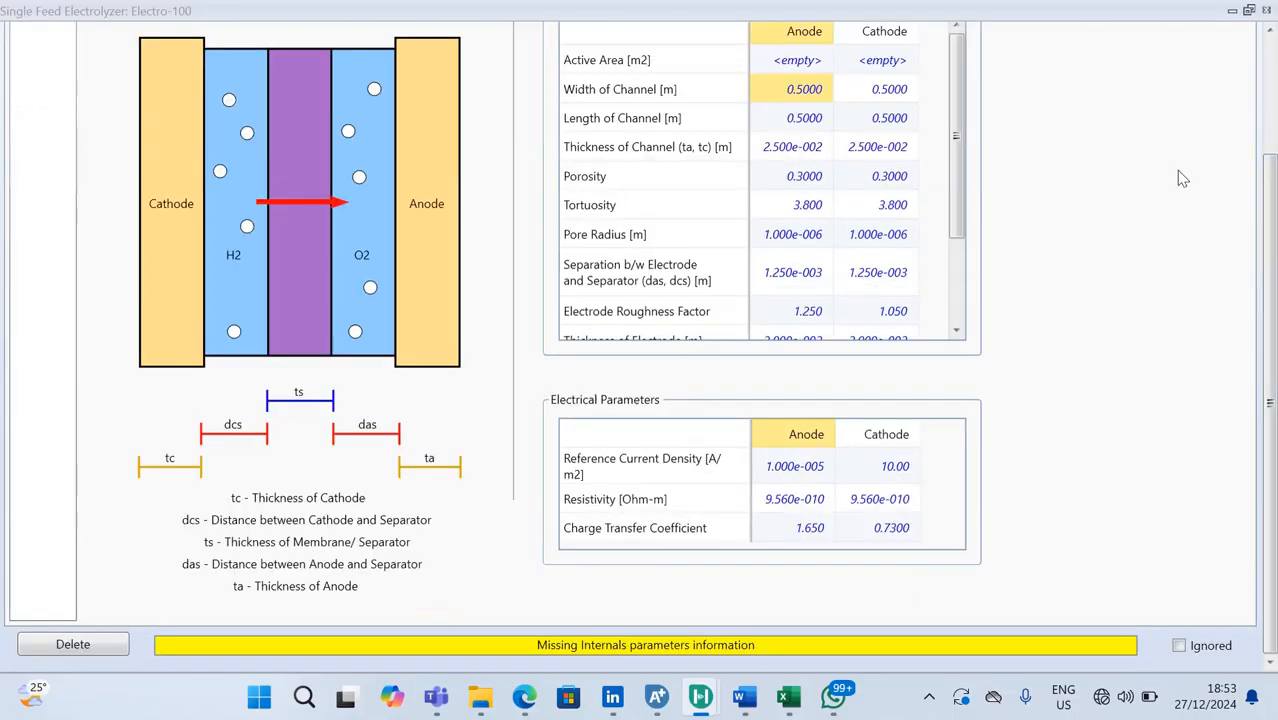
{"action": "left_click", "coordinate": [1272, 118]}
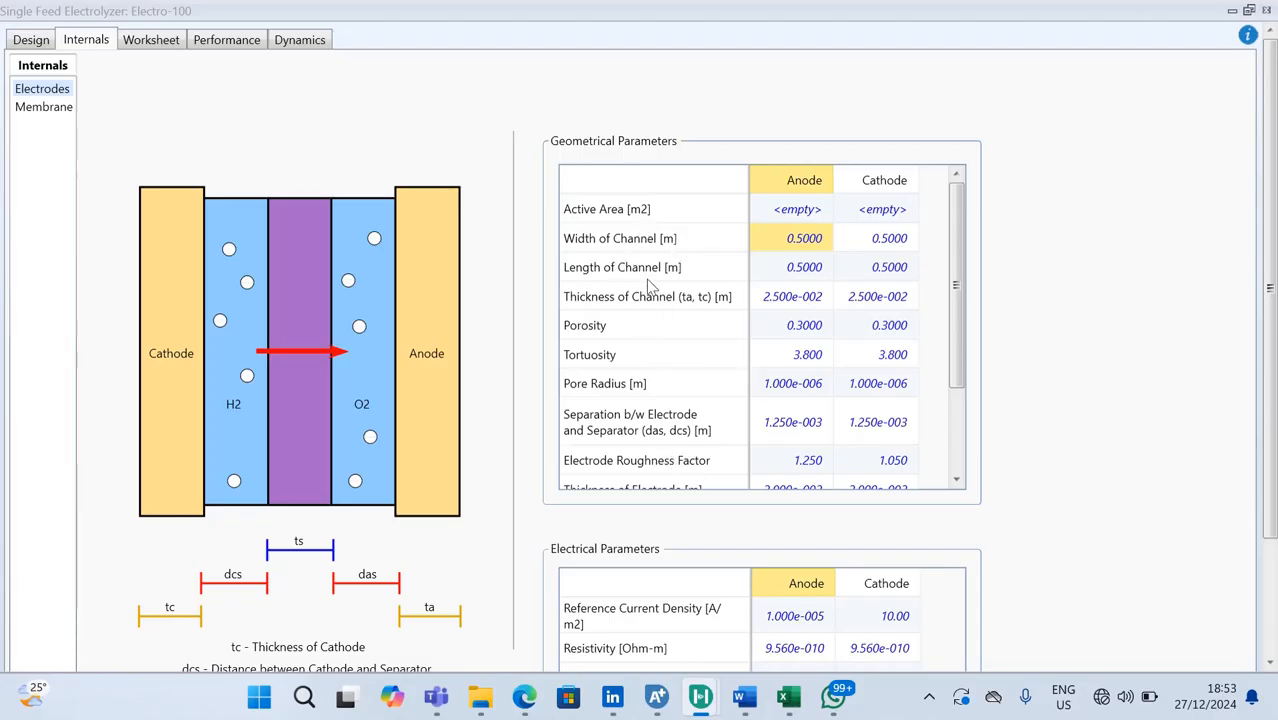
{"action": "left_click", "coordinate": [957, 480]}
{"action": "left_click", "coordinate": [957, 480]}
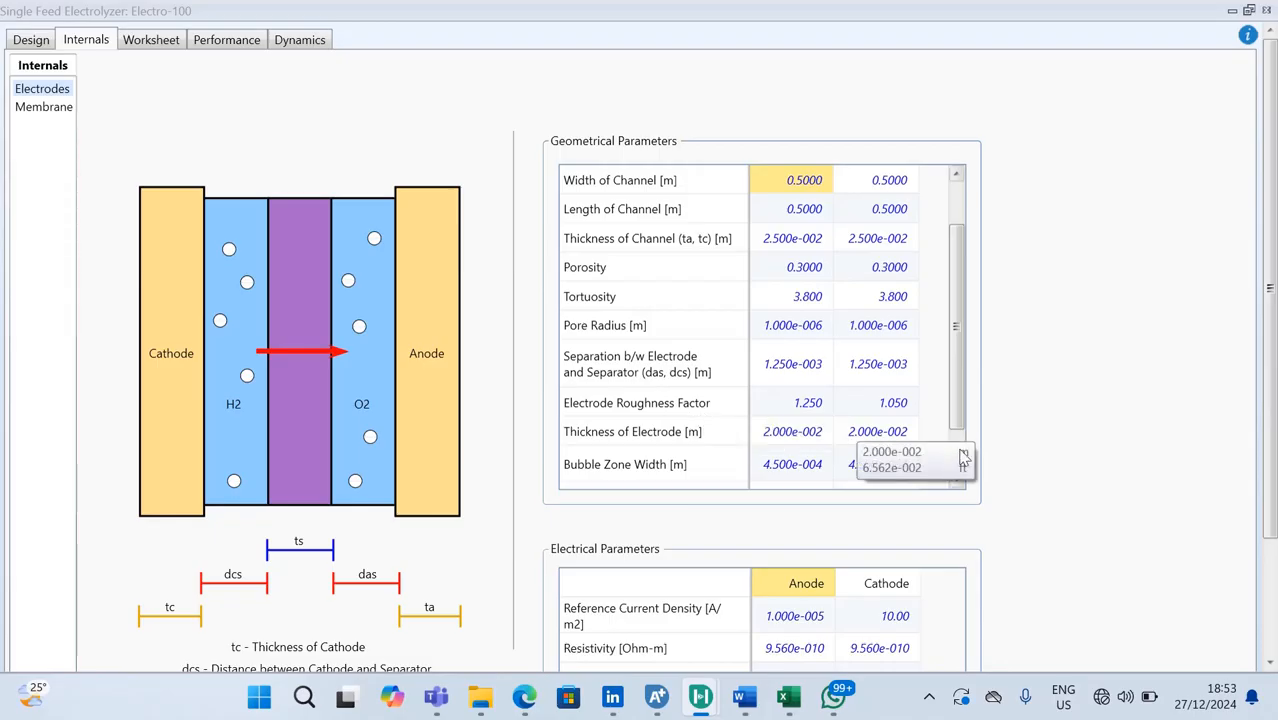
{"action": "scroll", "coordinate": [958, 446], "scroll_direction": "down", "scroll_amount": 2}
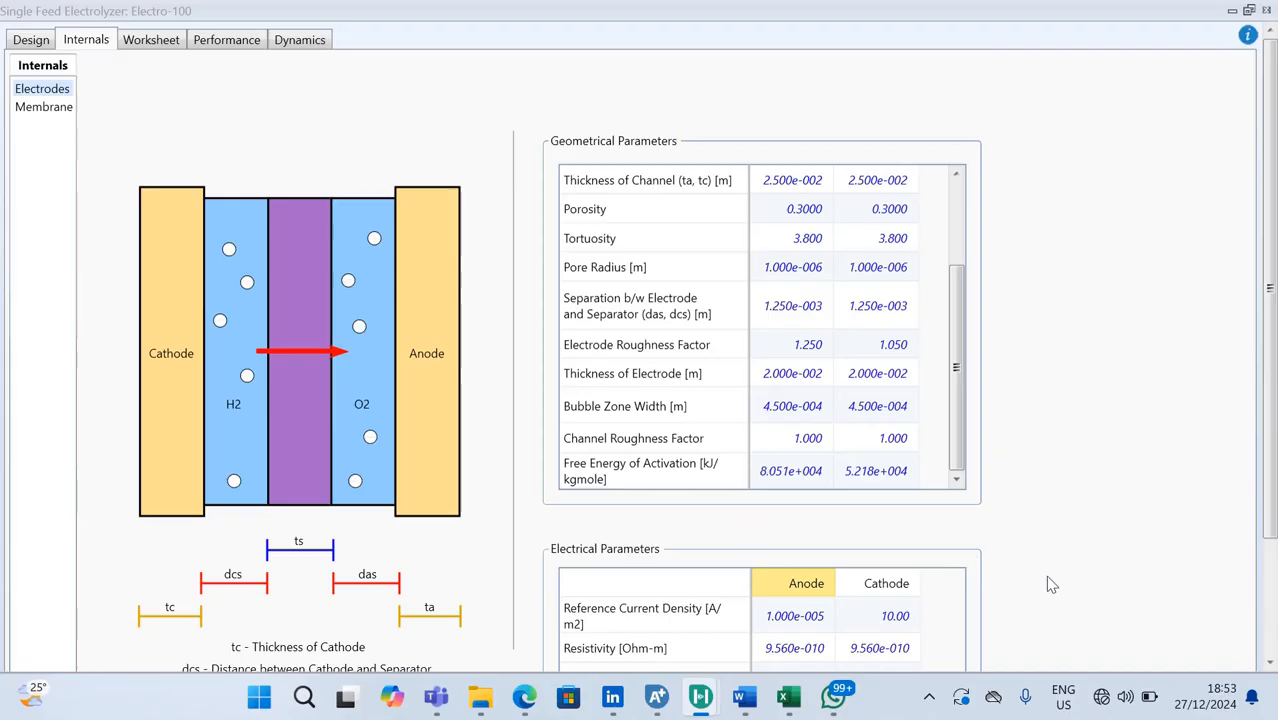
{"action": "scroll", "coordinate": [640, 340], "scroll_direction": "down", "scroll_amount": 3}
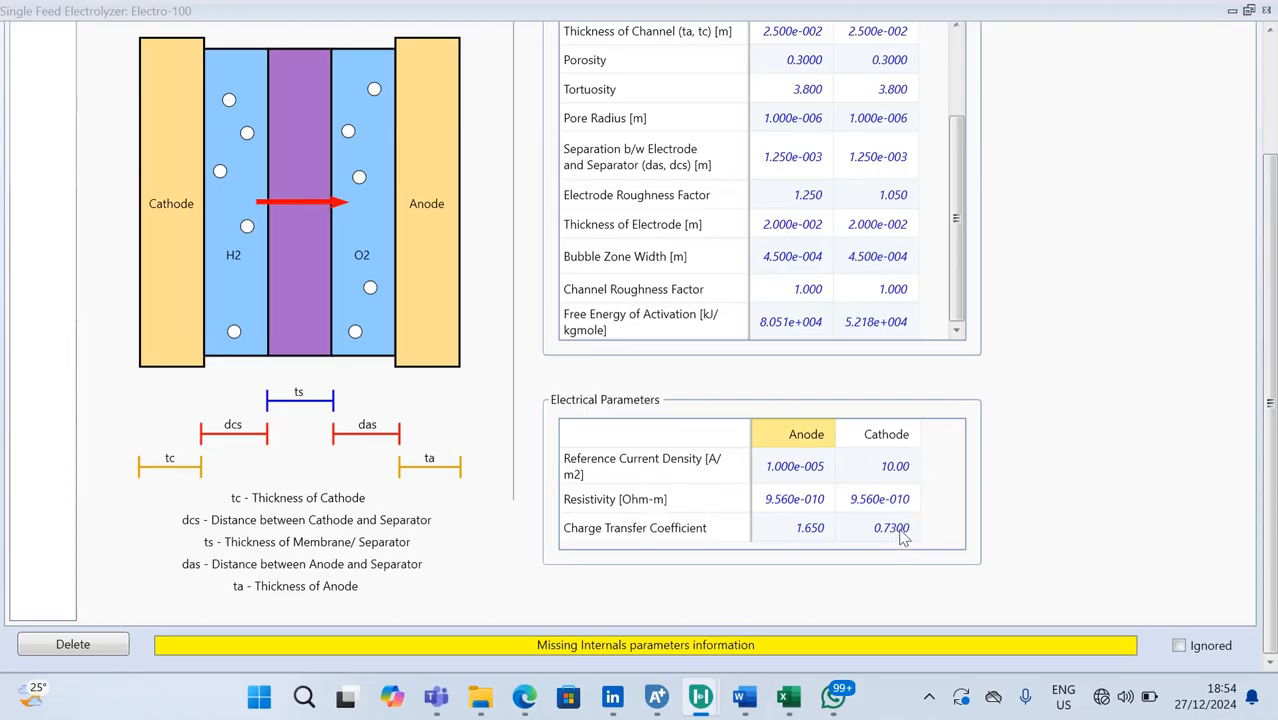
- Set the electrode Active Area to 0.01 m2 for both the anode and the cathode
{"action": "left_click", "coordinate": [1271, 83]}
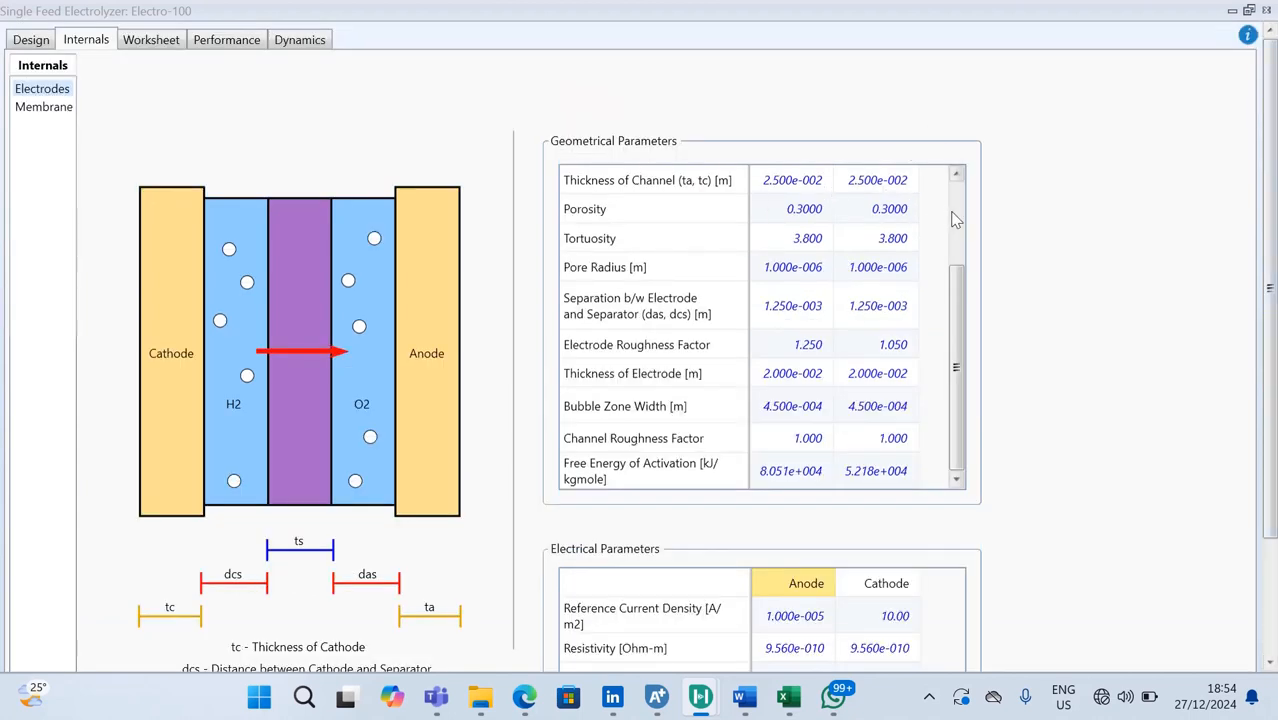
{"action": "scroll", "coordinate": [955, 218], "scroll_direction": "up", "scroll_amount": 3}
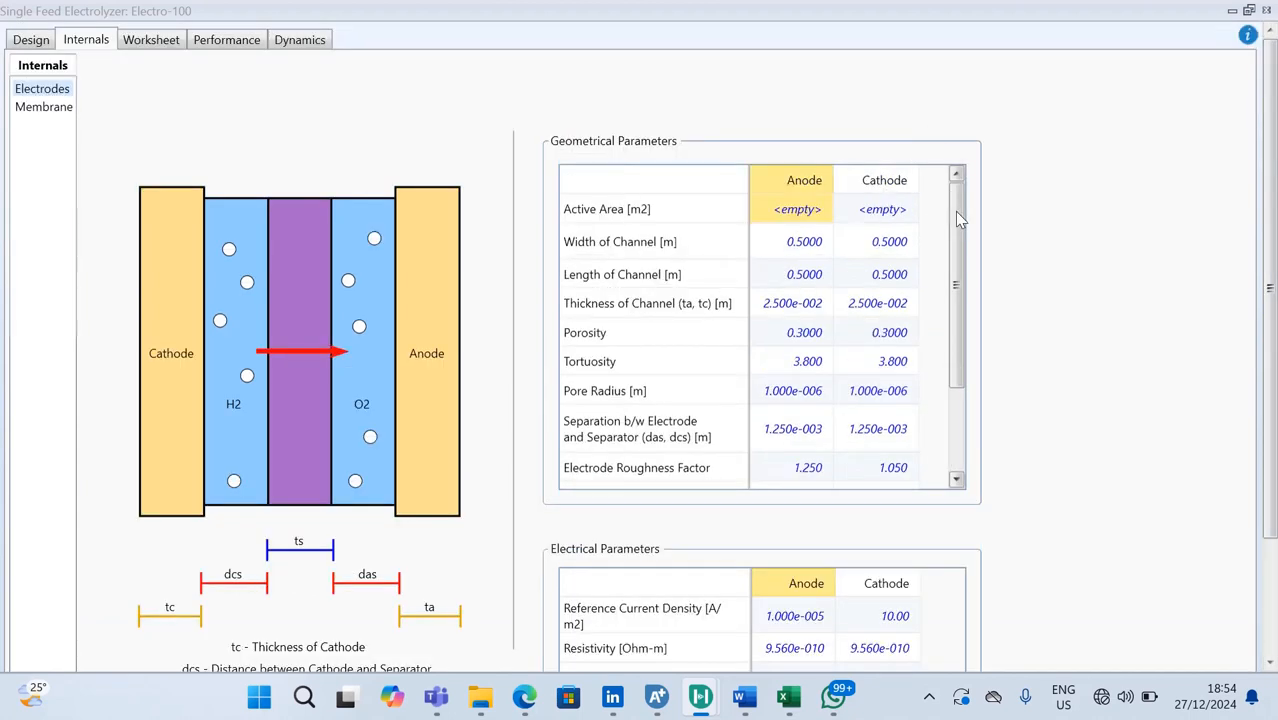
{"action": "left_click", "coordinate": [806, 216]}
{"action": "type", "text": "0.001"}
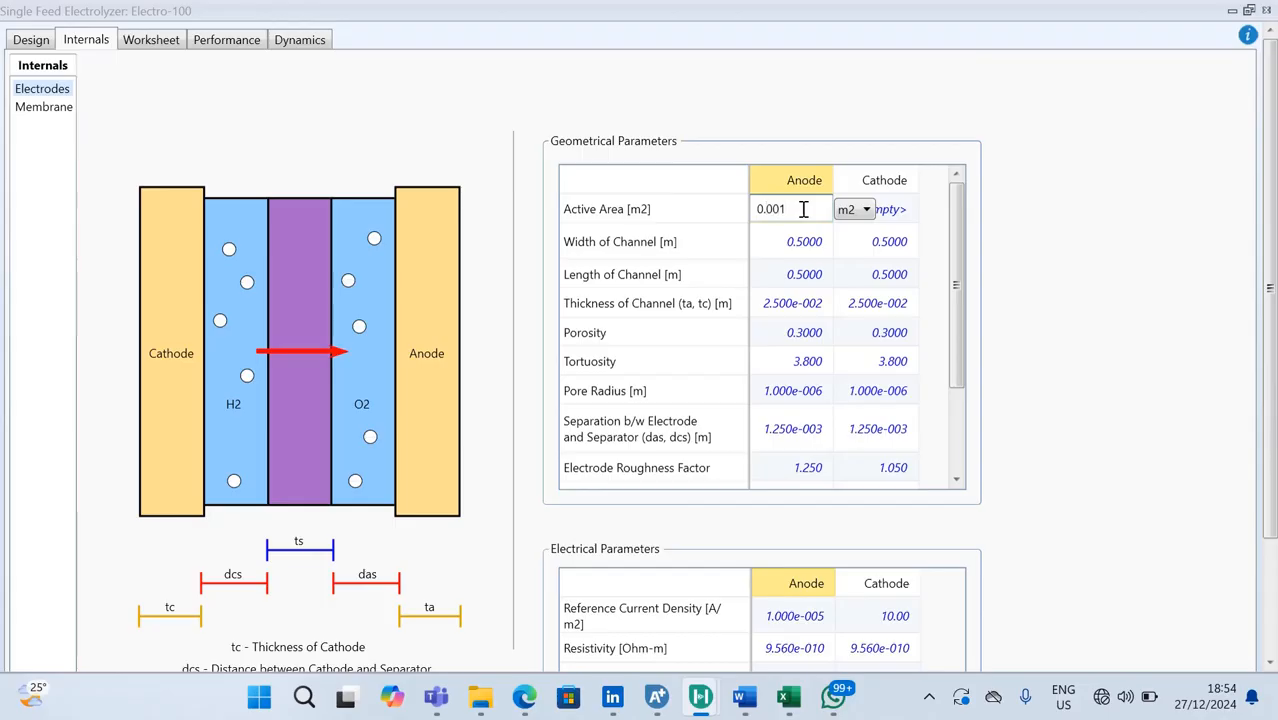
{"action": "left_click", "coordinate": [905, 212]}
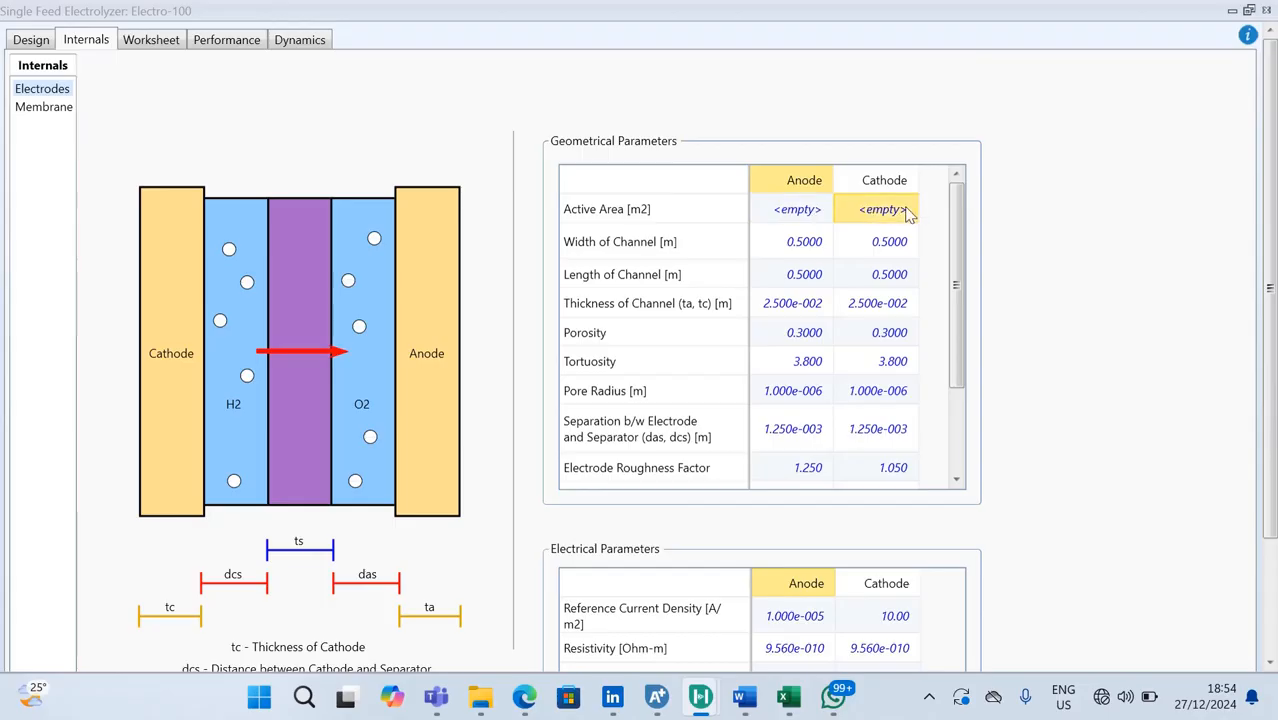
{"action": "type", "text": "0.01"}
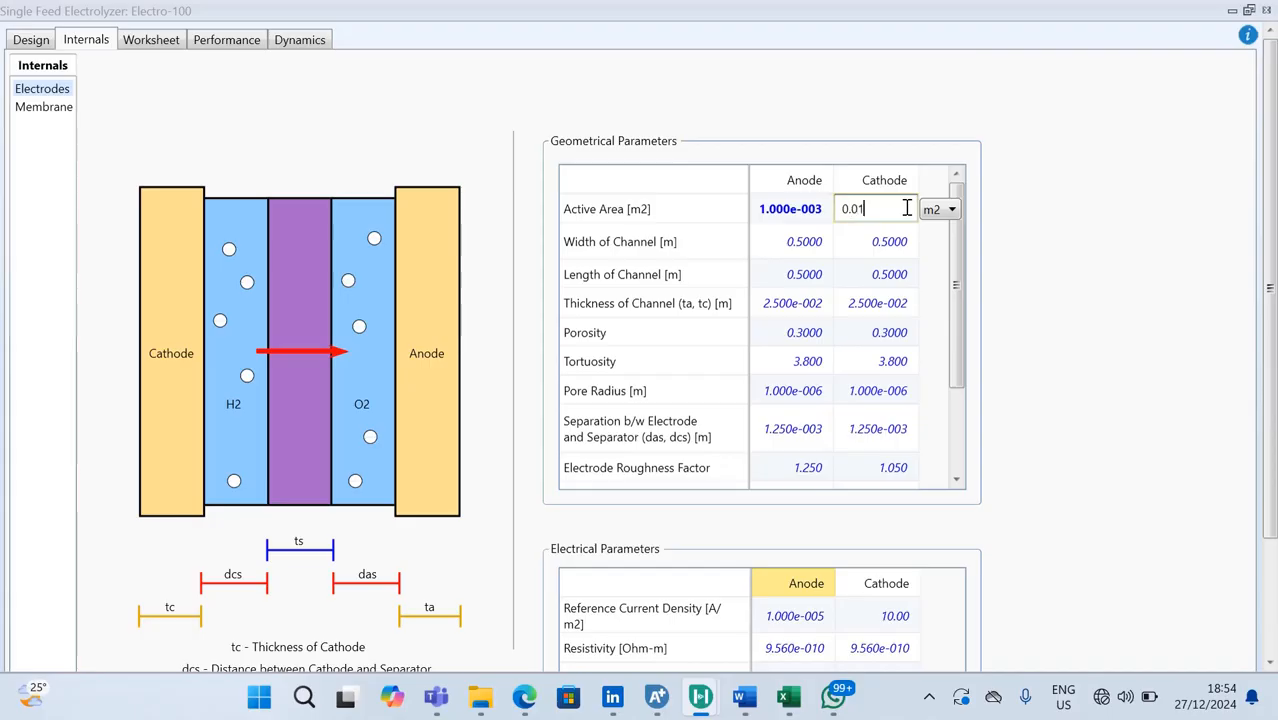
{"action": "key", "text": "Return"}
{"action": "left_click", "coordinate": [808, 220]}
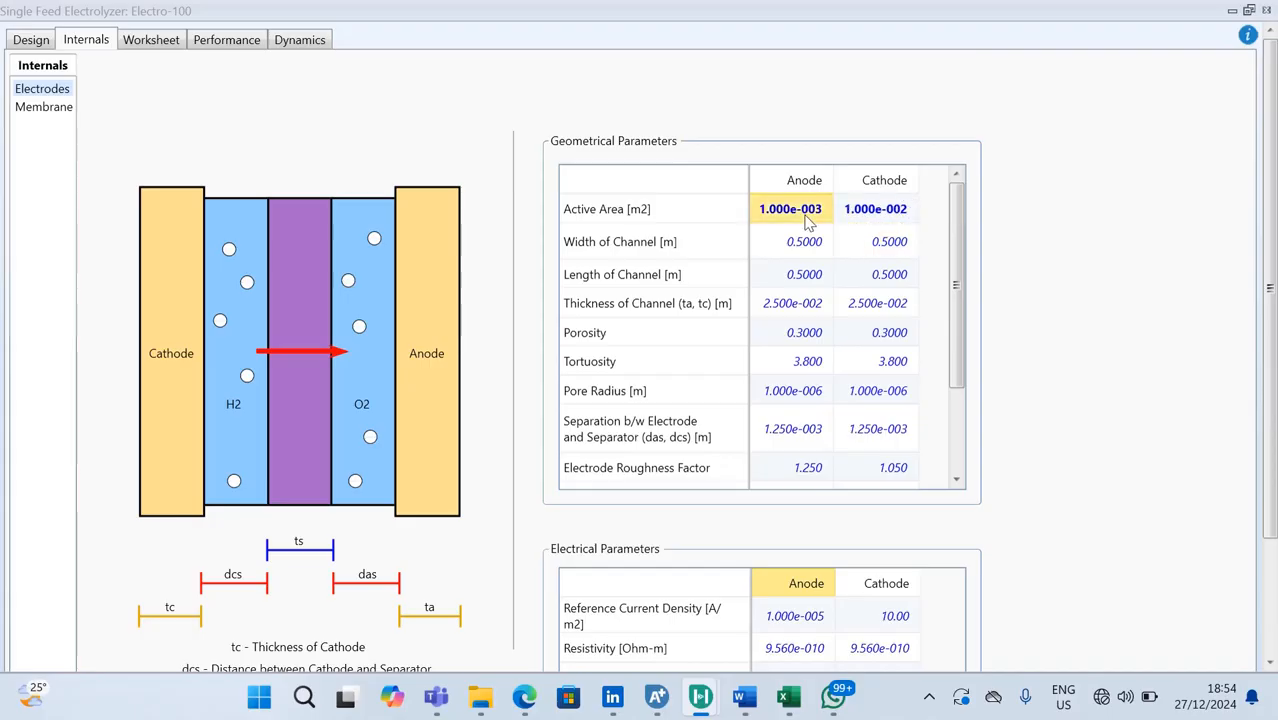
{"action": "left_click", "coordinate": [806, 215]}
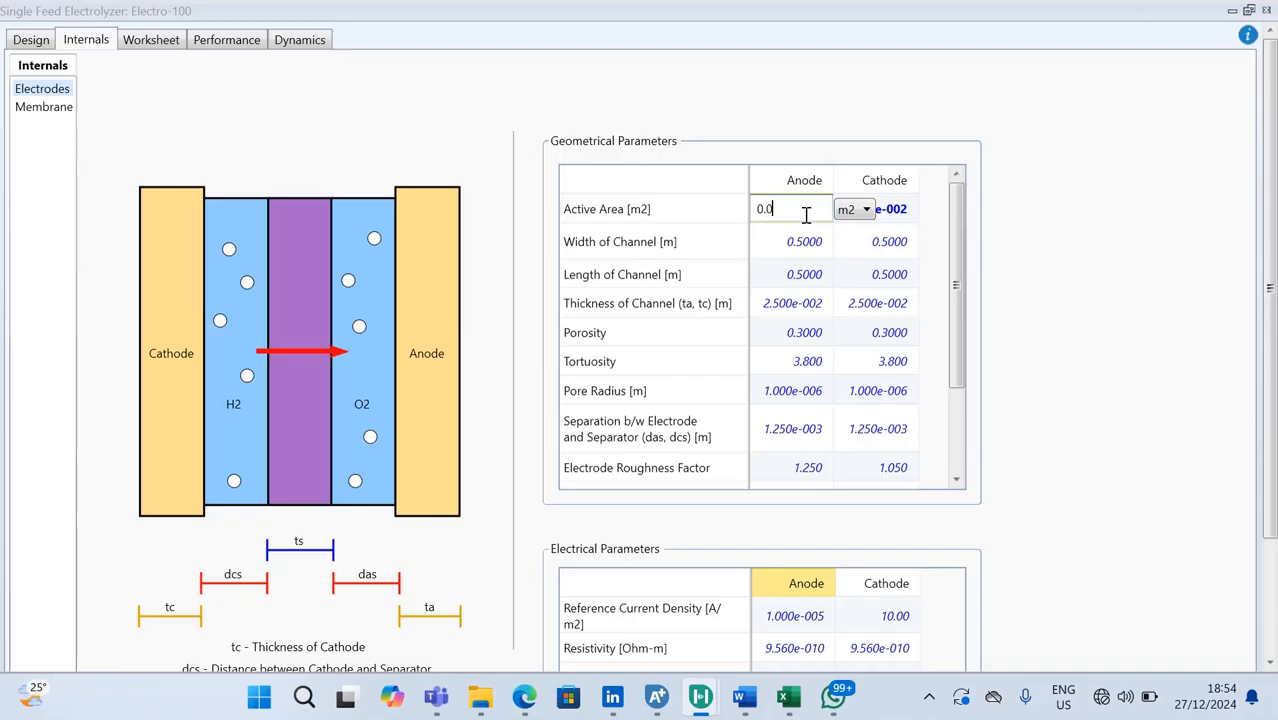
{"action": "key", "text": "Return"}
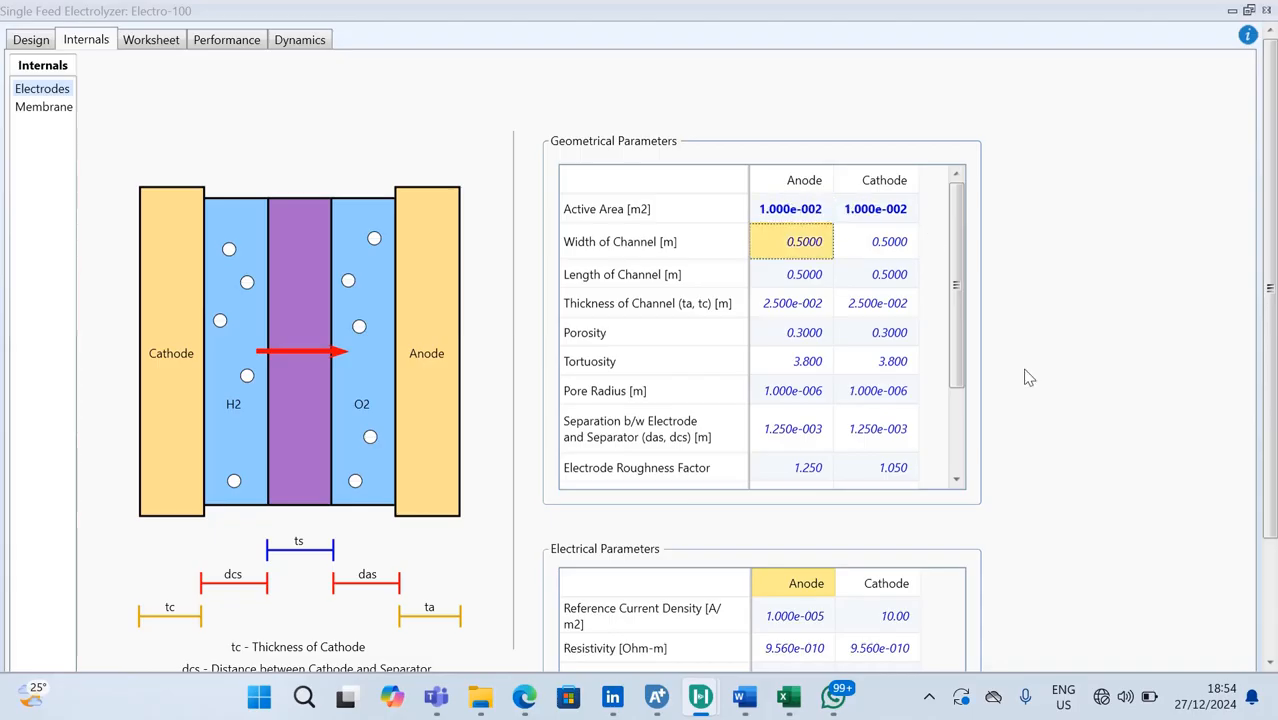
- Check the electrolyzer's status and clear the specified pressure of the H+ stream in its worksheet conditions
{"action": "scroll", "coordinate": [845, 534], "scroll_direction": "down", "scroll_amount": 3}
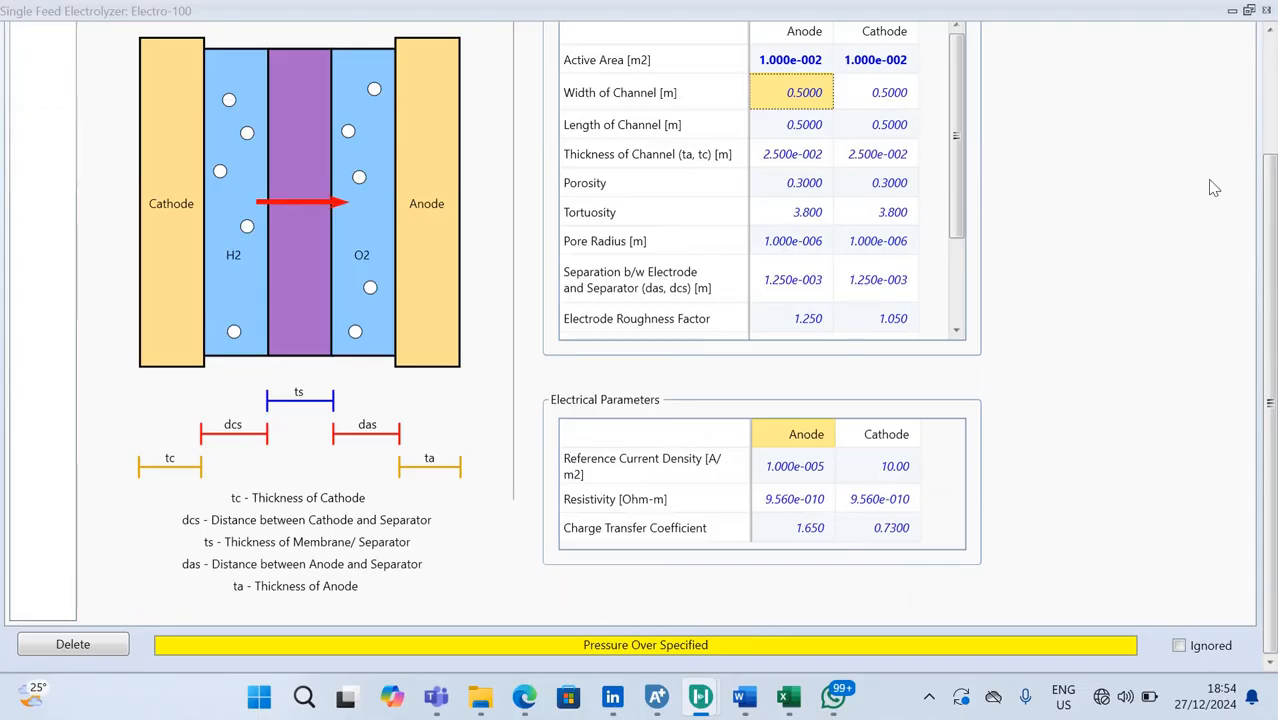
{"action": "scroll", "coordinate": [1270, 108], "scroll_direction": "up", "scroll_amount": 3}
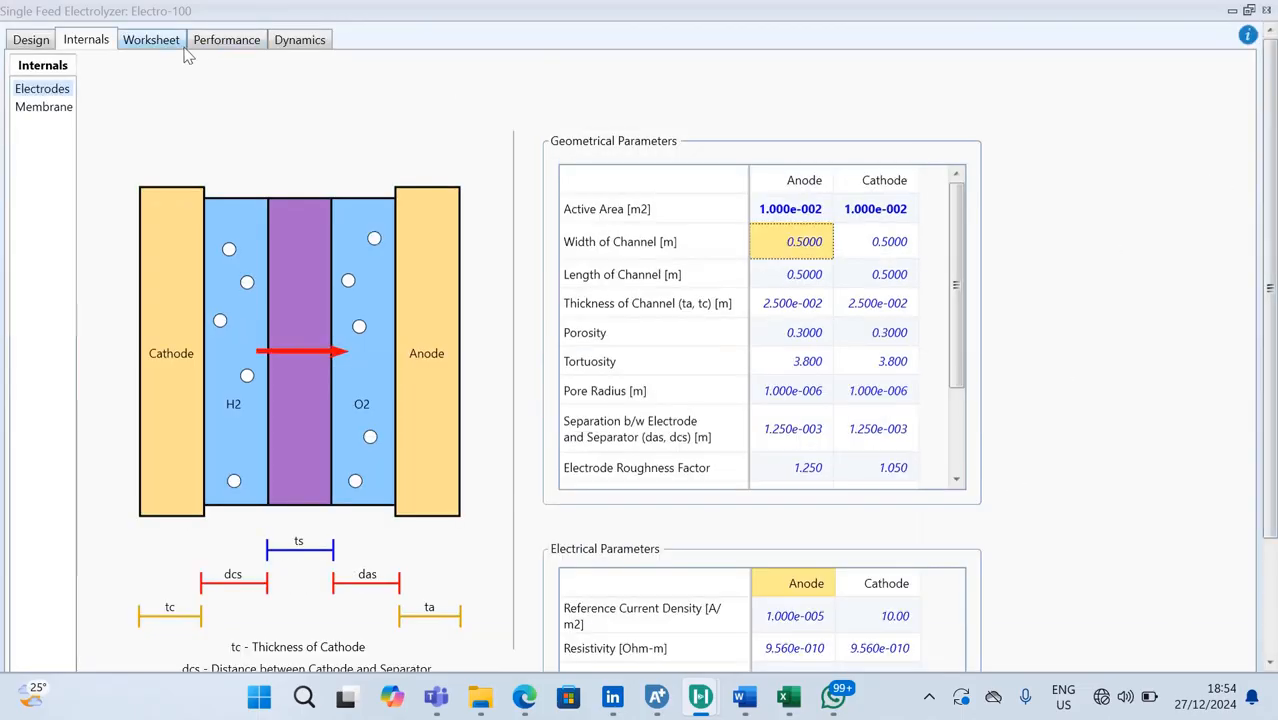
{"action": "left_click", "coordinate": [152, 40]}
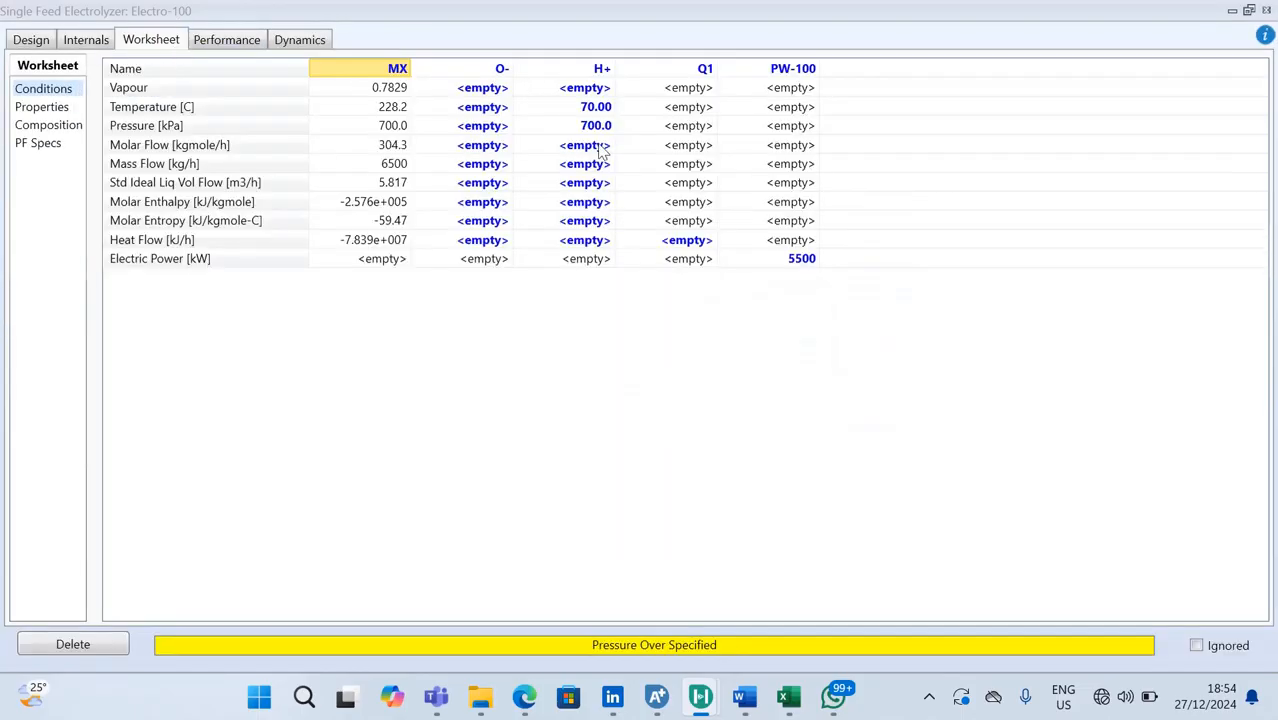
{"action": "left_click", "coordinate": [33, 41]}
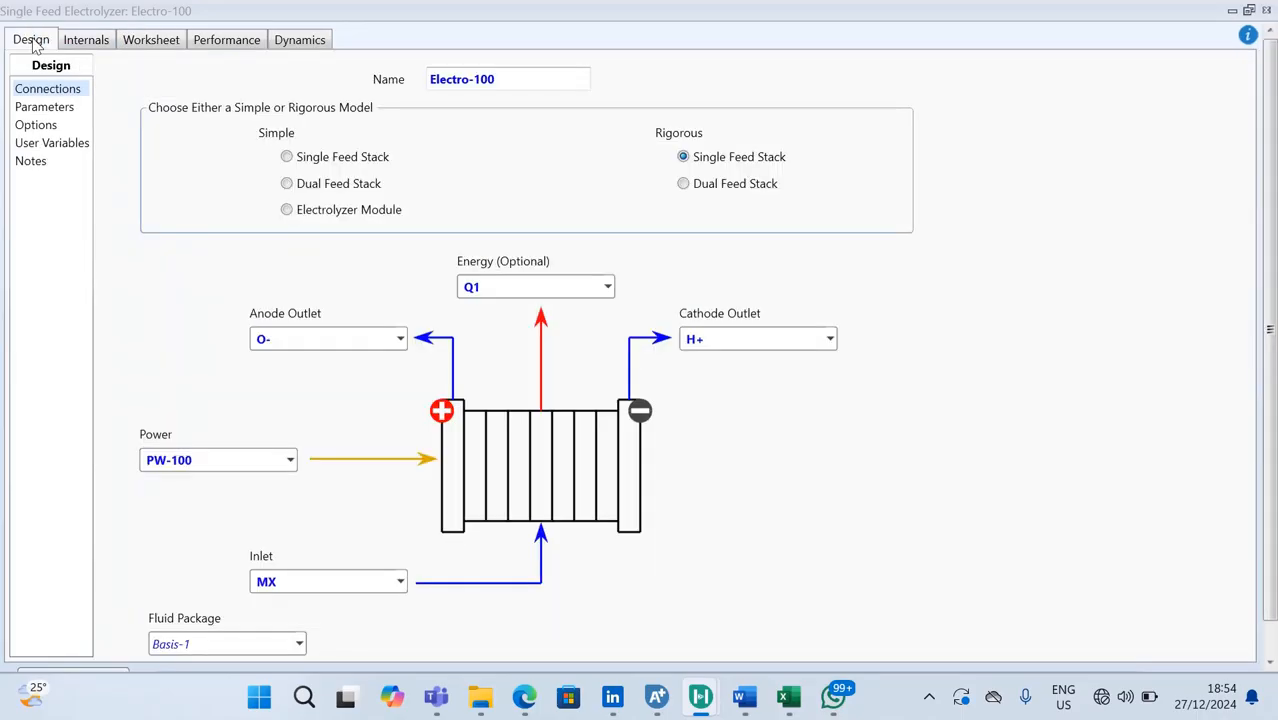
{"action": "left_click", "coordinate": [147, 42]}
{"action": "left_click", "coordinate": [578, 130]}
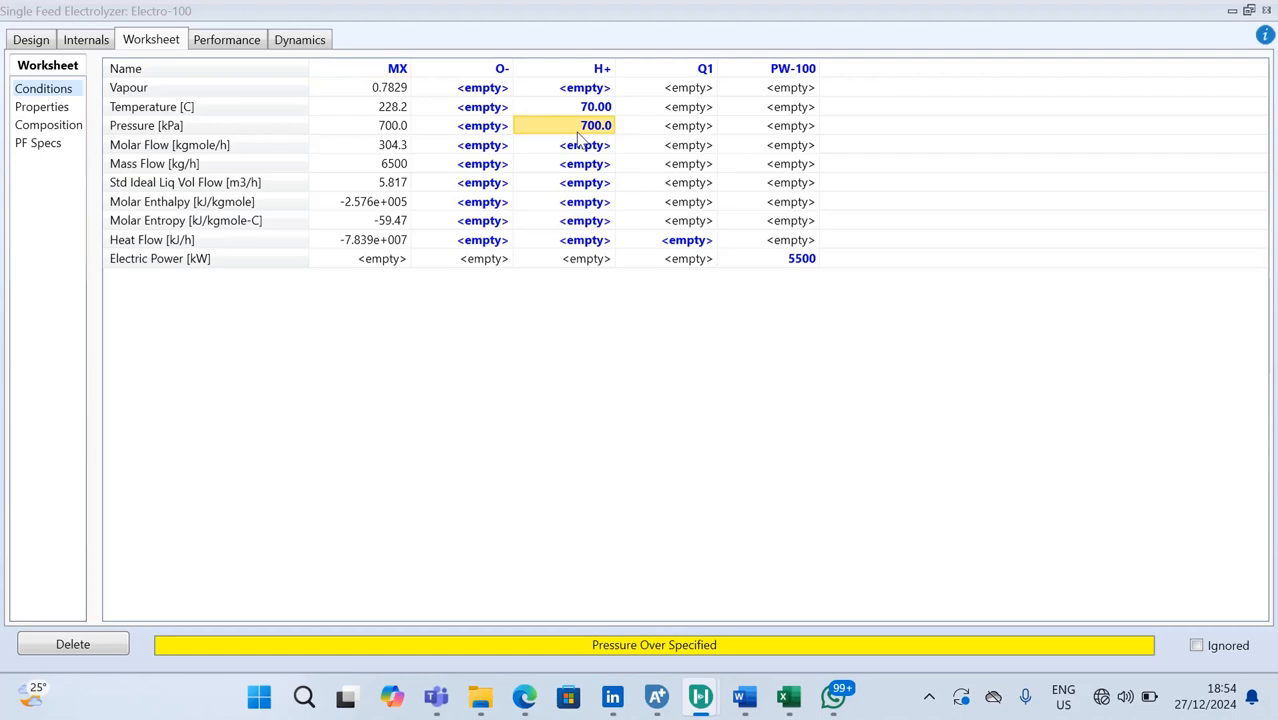
{"action": "key", "text": "Delete"}
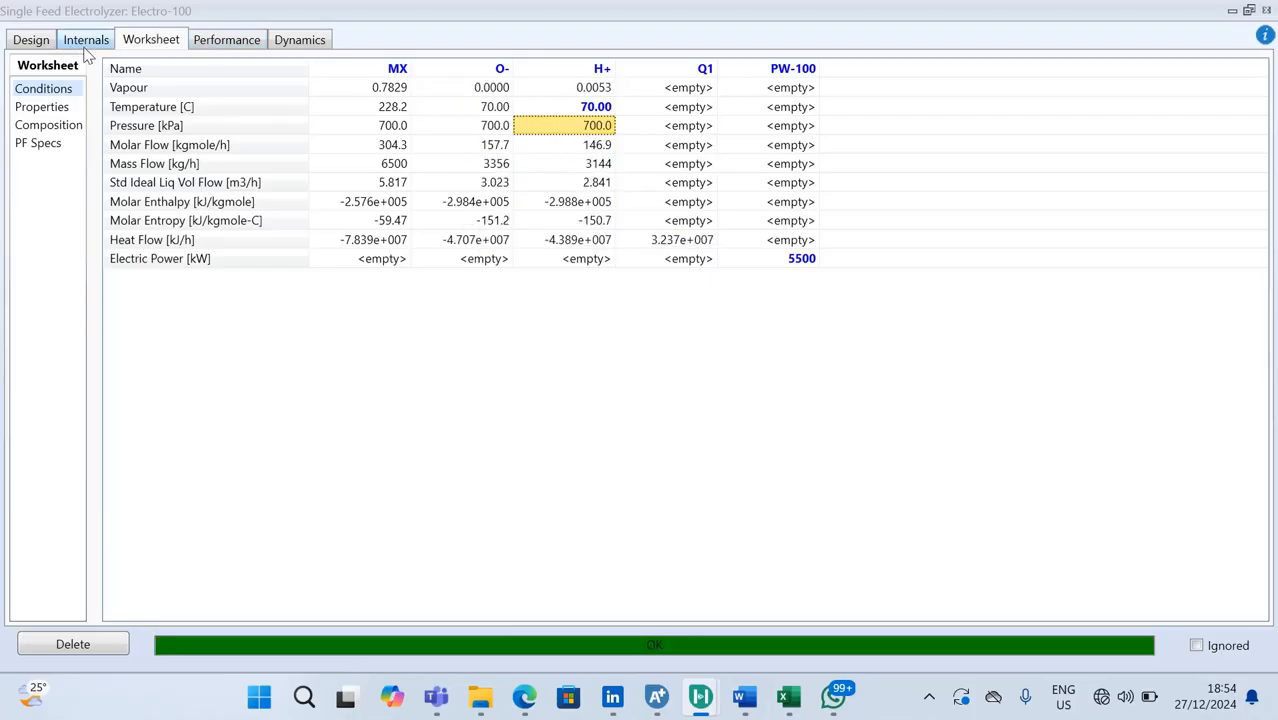
- Review the rigorous model's reactions, stack settings, operating conditions and pressure drop options, and return to the Electro-100 connections
{"action": "left_click", "coordinate": [39, 46]}
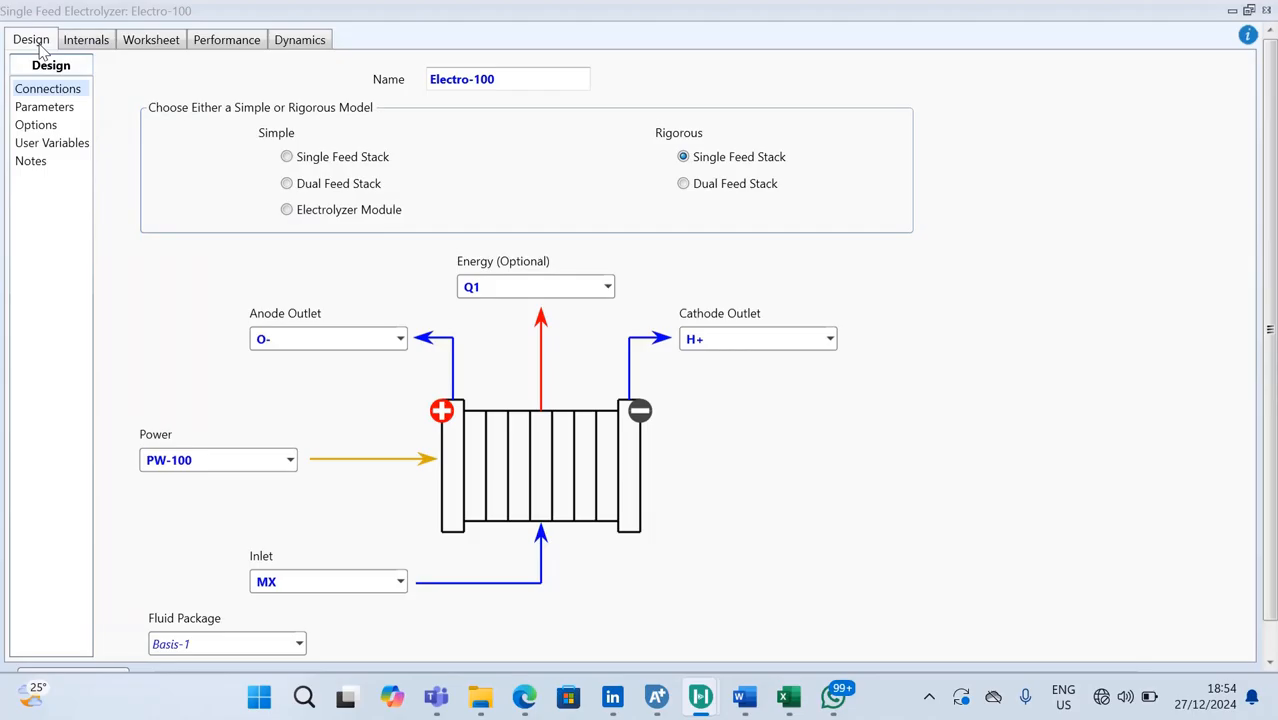
{"action": "left_click", "coordinate": [45, 107]}
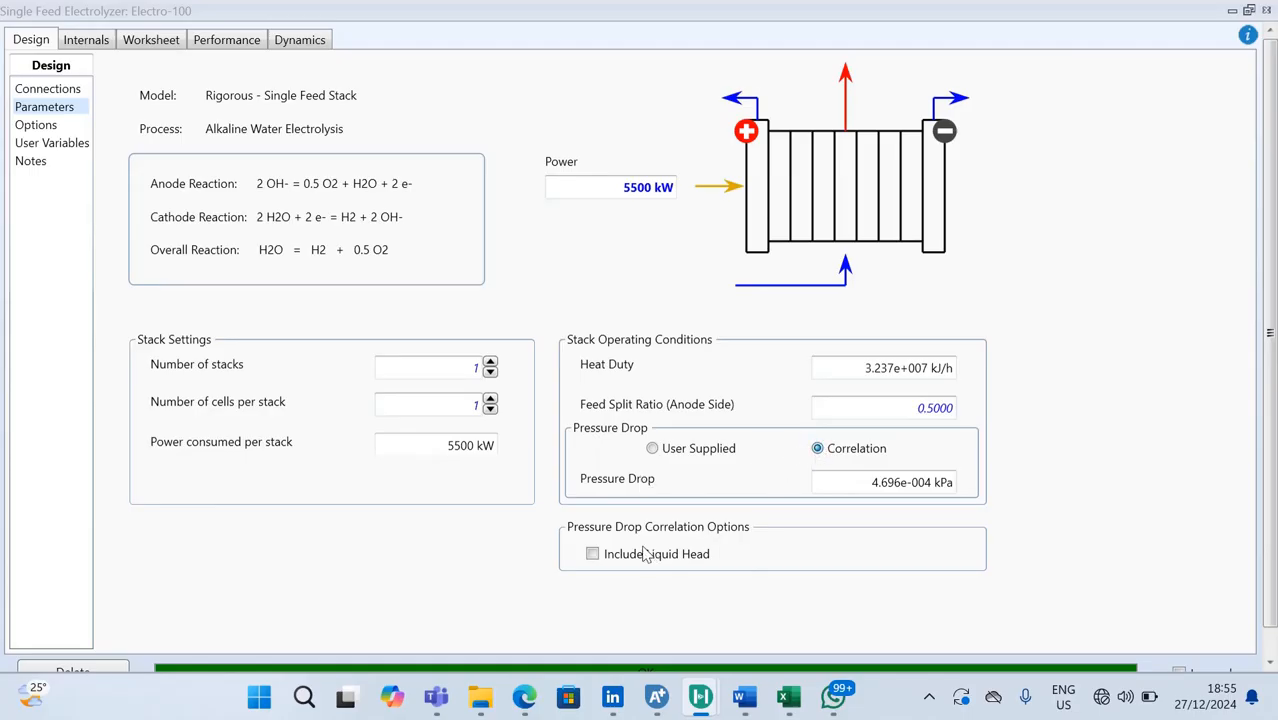
{"action": "left_click", "coordinate": [1271, 660]}
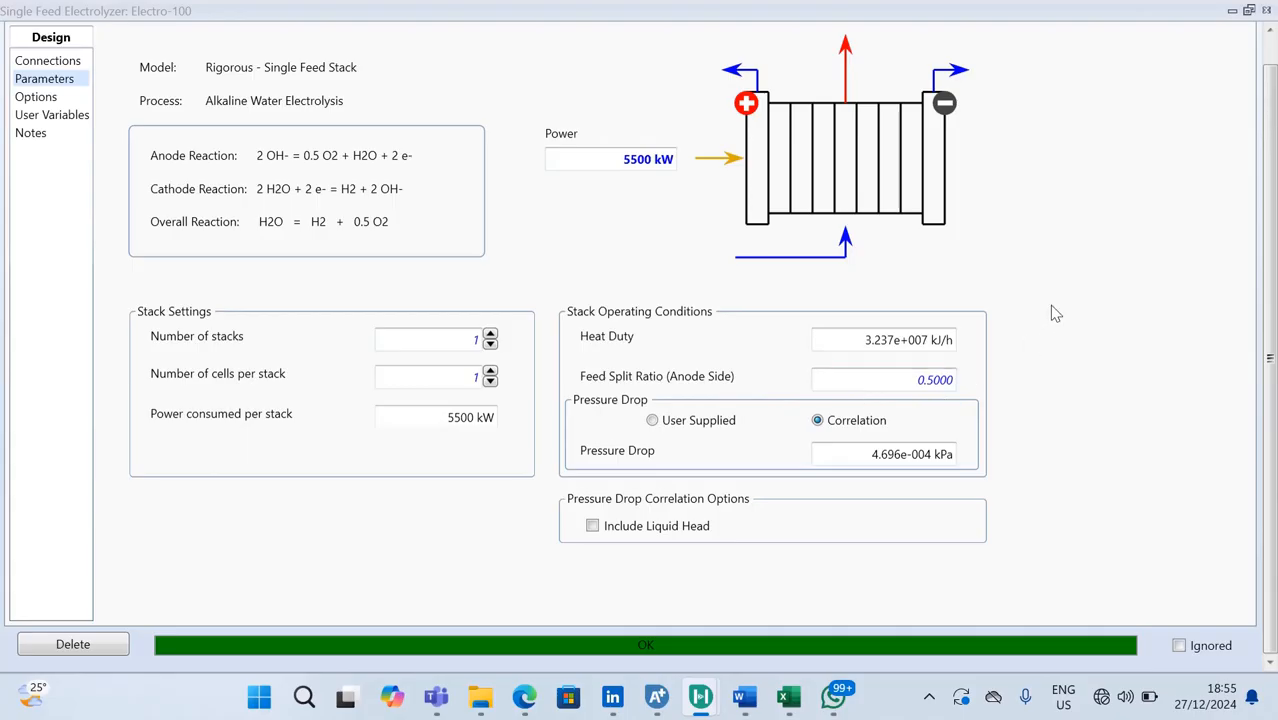
{"action": "scroll", "coordinate": [1270, 55], "scroll_direction": "up", "scroll_amount": 1}
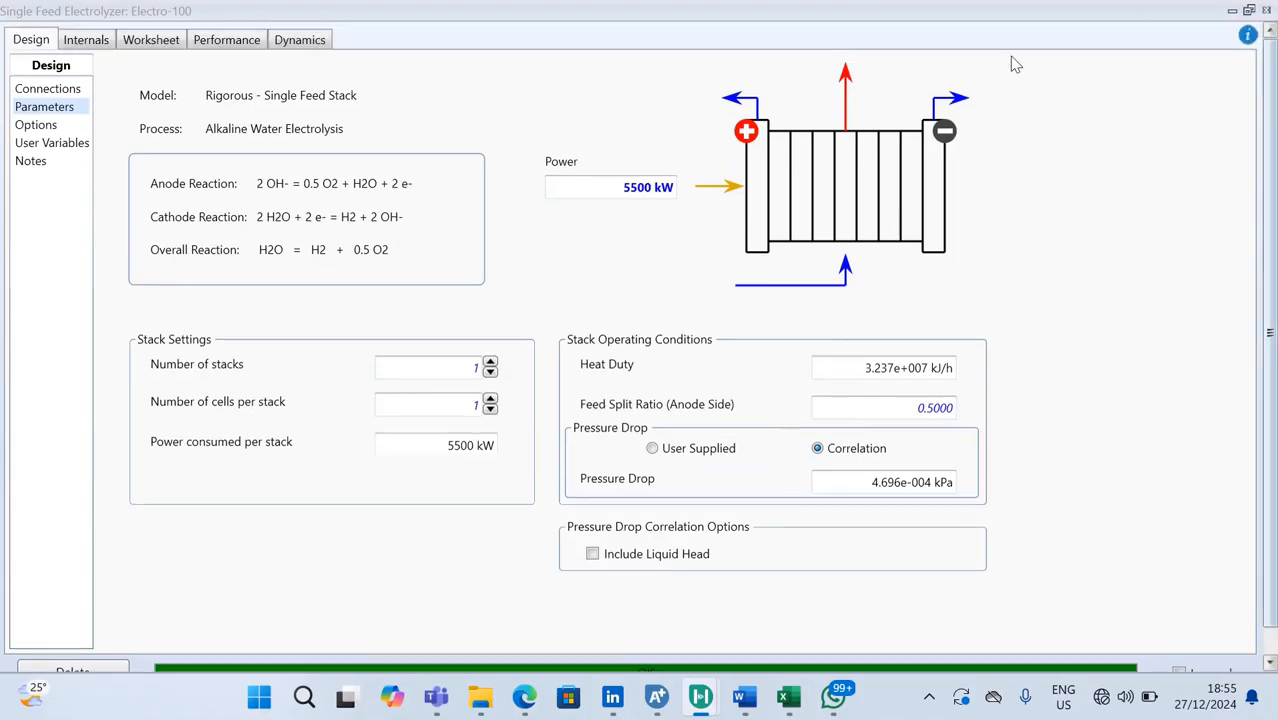
{"action": "left_click", "coordinate": [64, 92]}
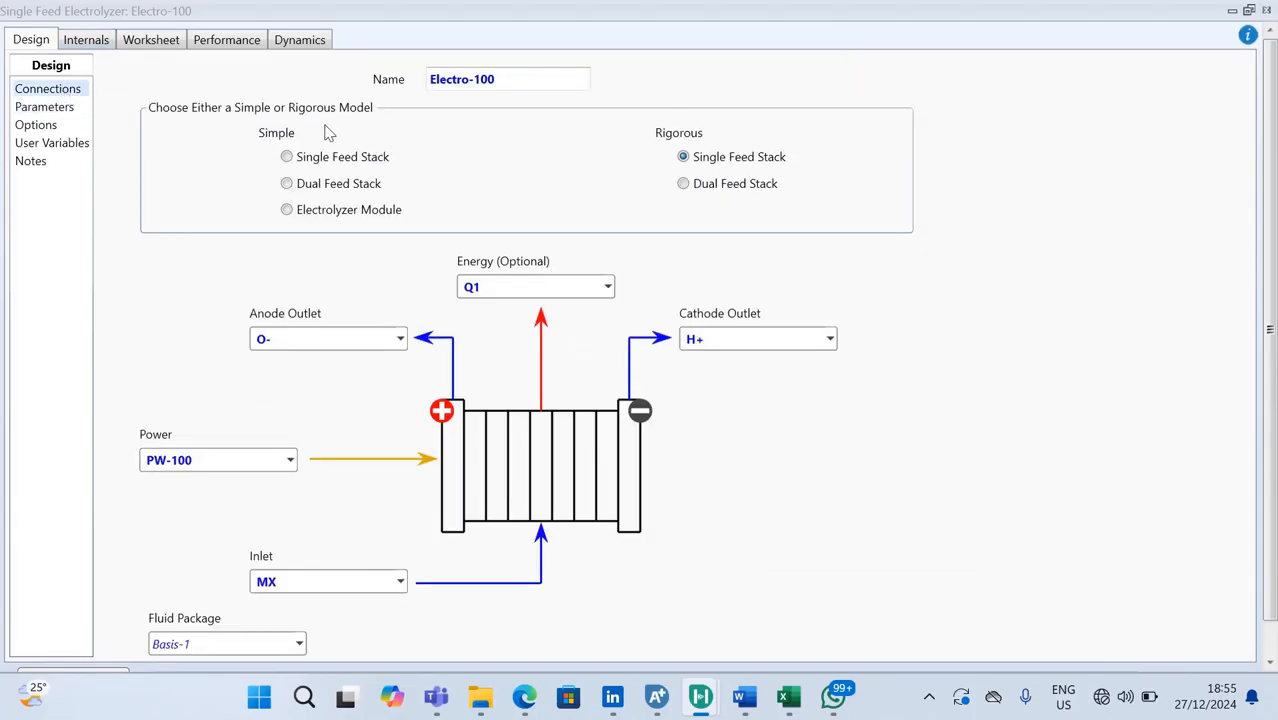
- Review the rigorous model's stack parameters, the electrodes' geometrical and electrical parameters, and the membrane parameters of Electro-100
{"action": "left_click", "coordinate": [65, 109]}
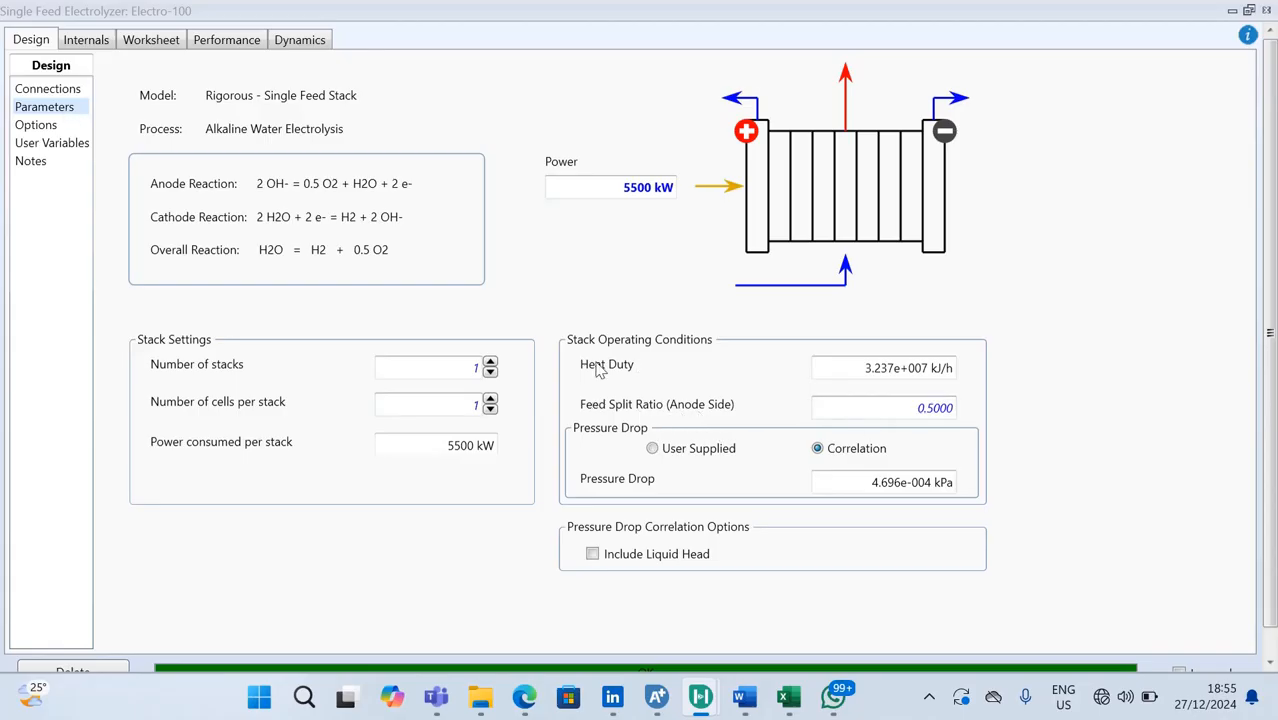
{"action": "left_click", "coordinate": [103, 33]}
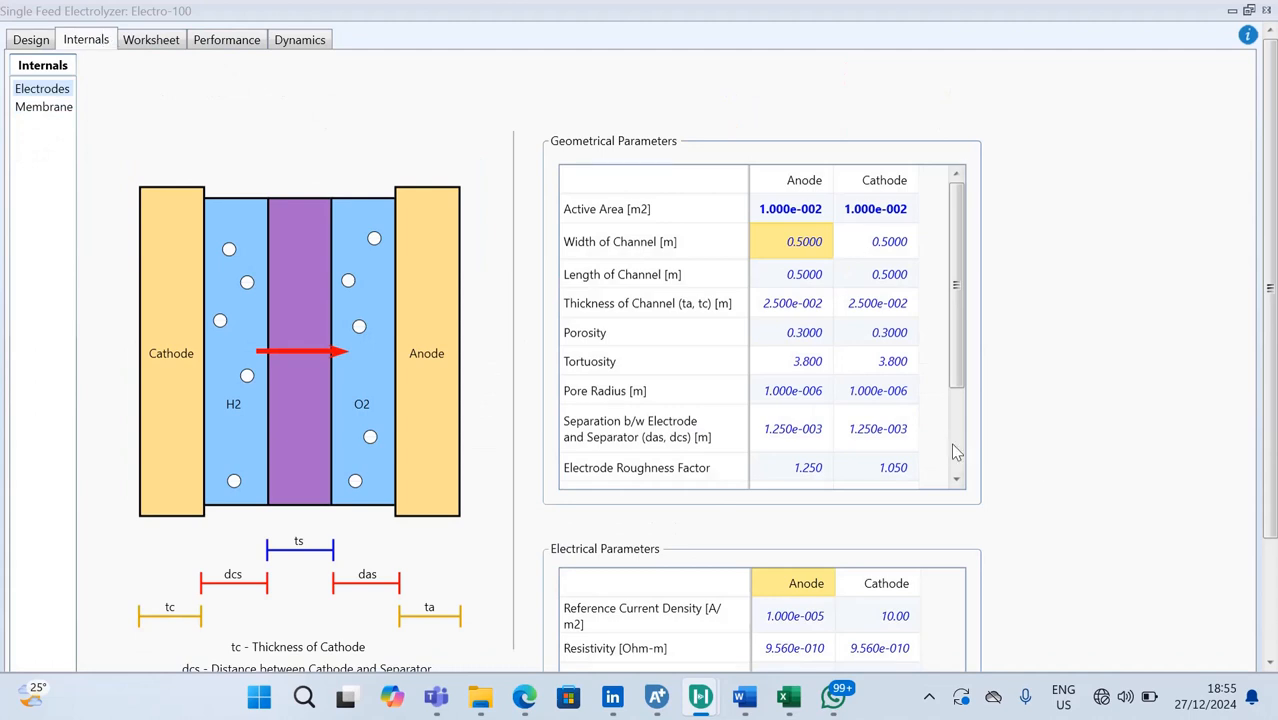
{"action": "scroll", "coordinate": [957, 446], "scroll_direction": "down", "scroll_amount": 3}
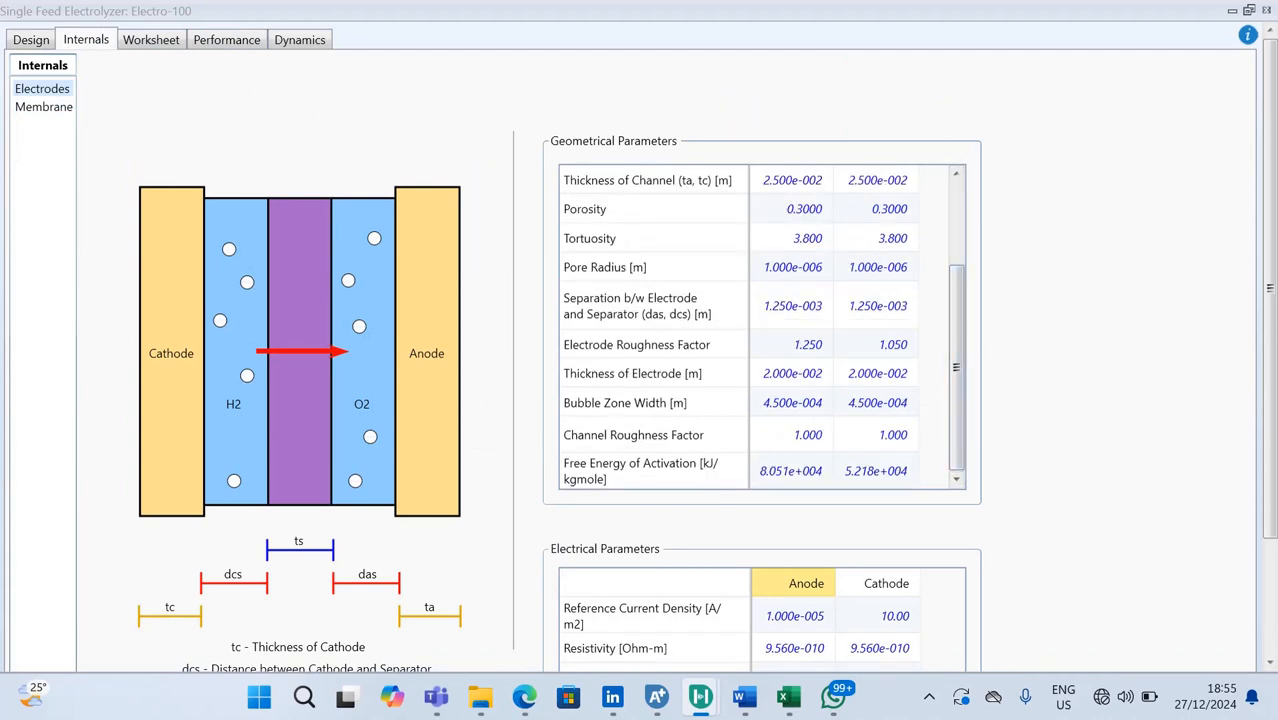
{"action": "scroll", "coordinate": [1273, 637], "scroll_direction": "down", "scroll_amount": 3}
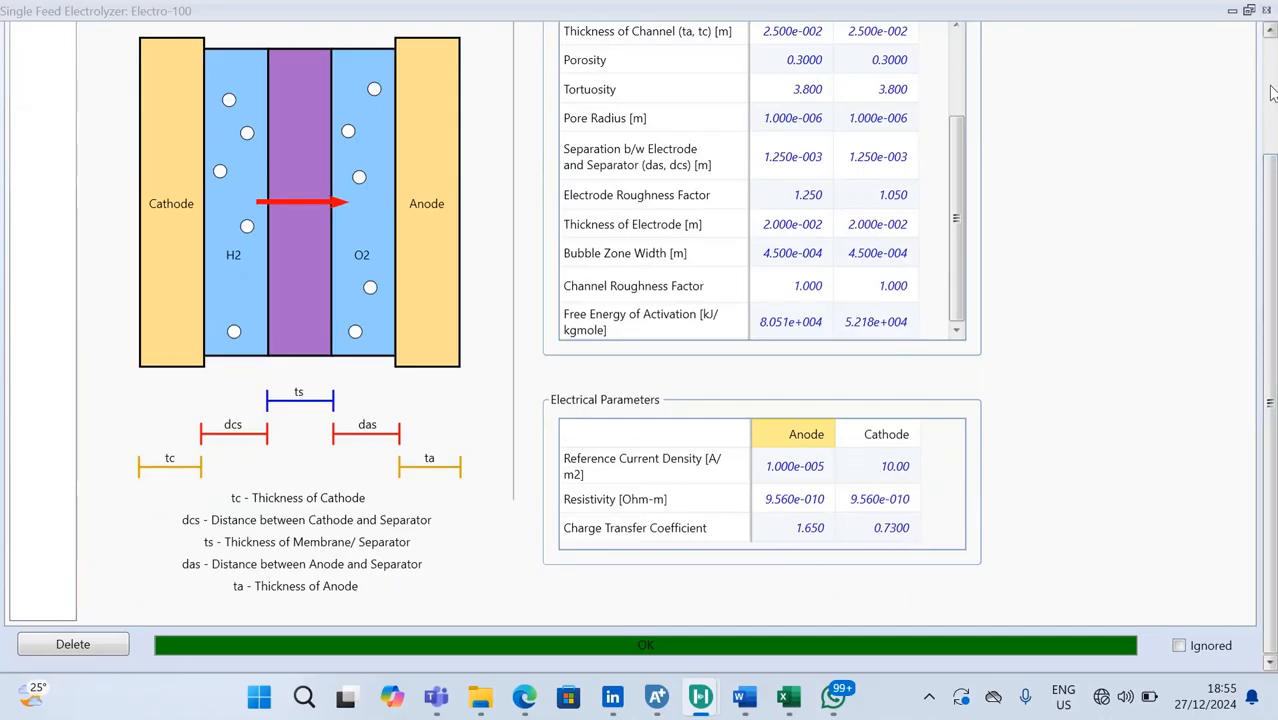
{"action": "scroll", "coordinate": [1271, 88], "scroll_direction": "up", "scroll_amount": 3}
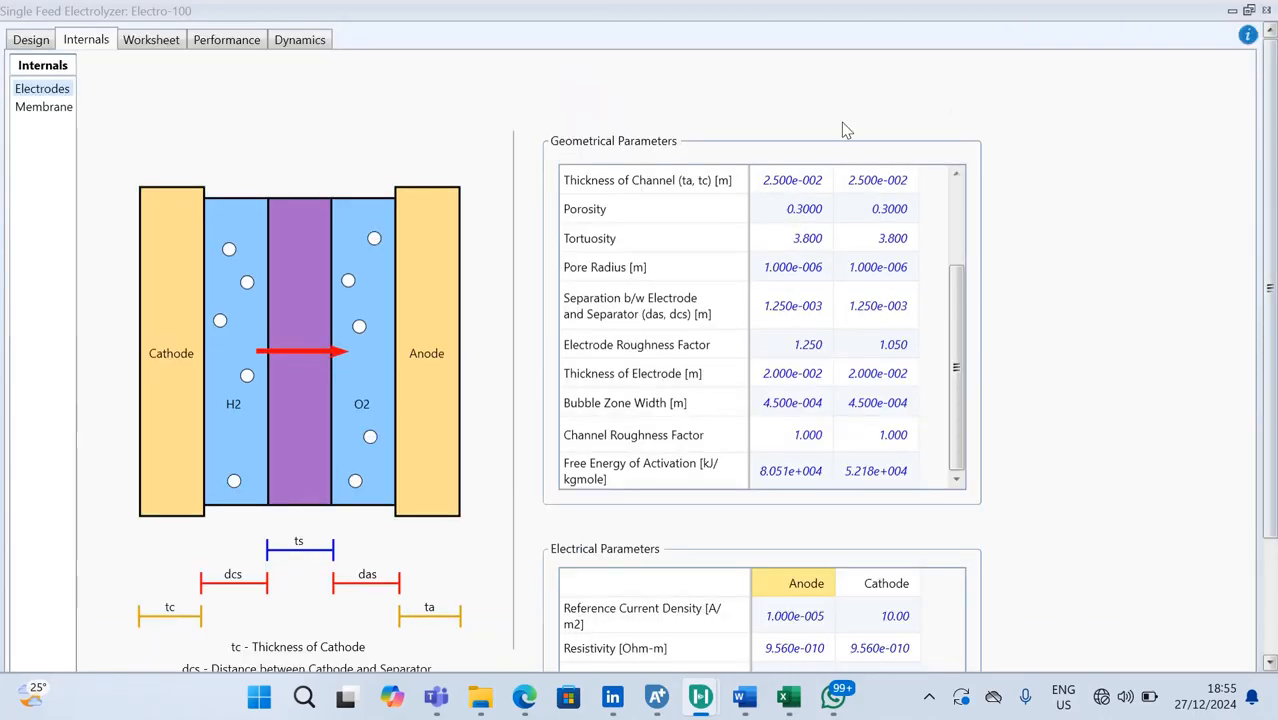
{"action": "left_click", "coordinate": [34, 112]}
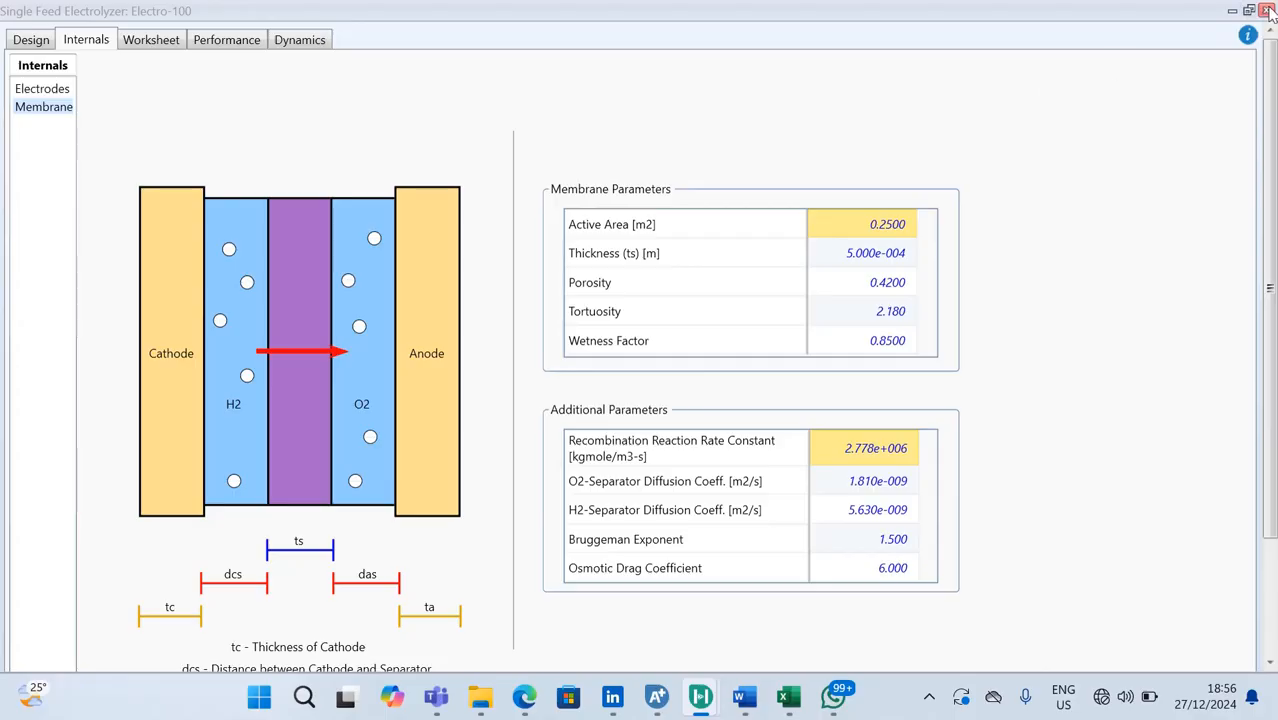
{"action": "left_click", "coordinate": [43, 38]}
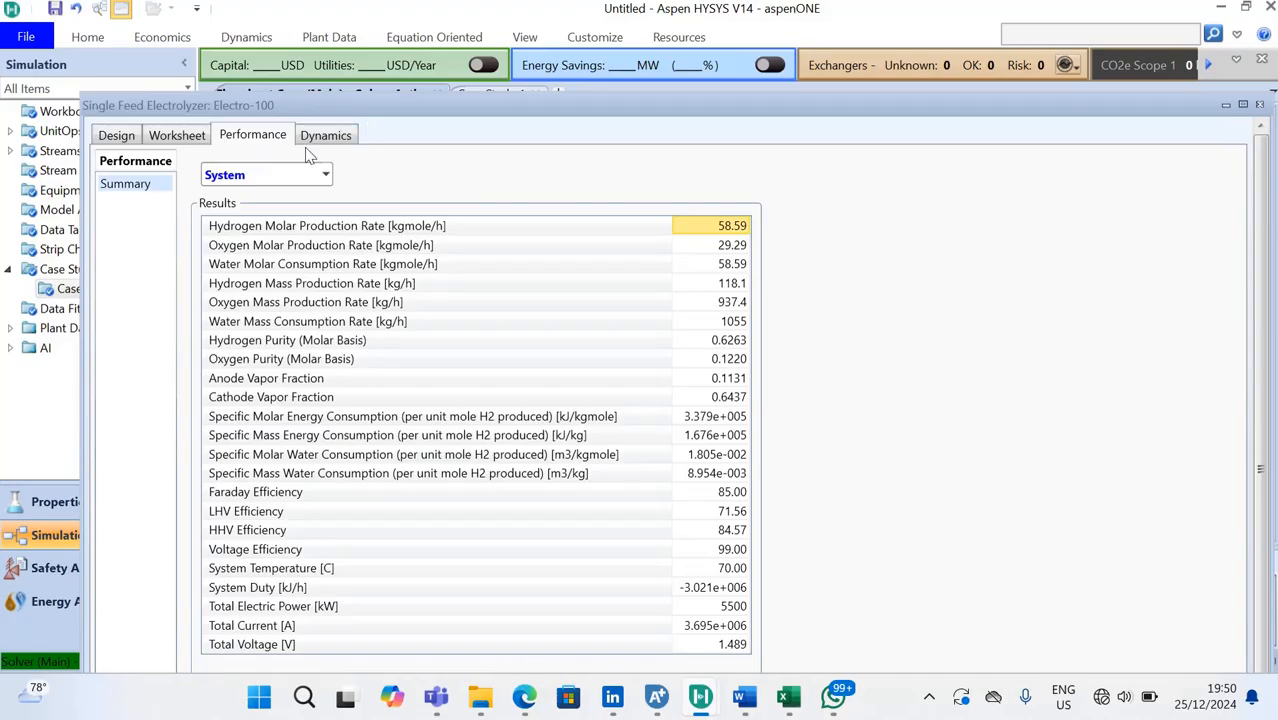
- Examine the stream conditions and compare Electro-100's performance results for All, Cell and Stack, ending with the System results
{"action": "left_click", "coordinate": [176, 136]}
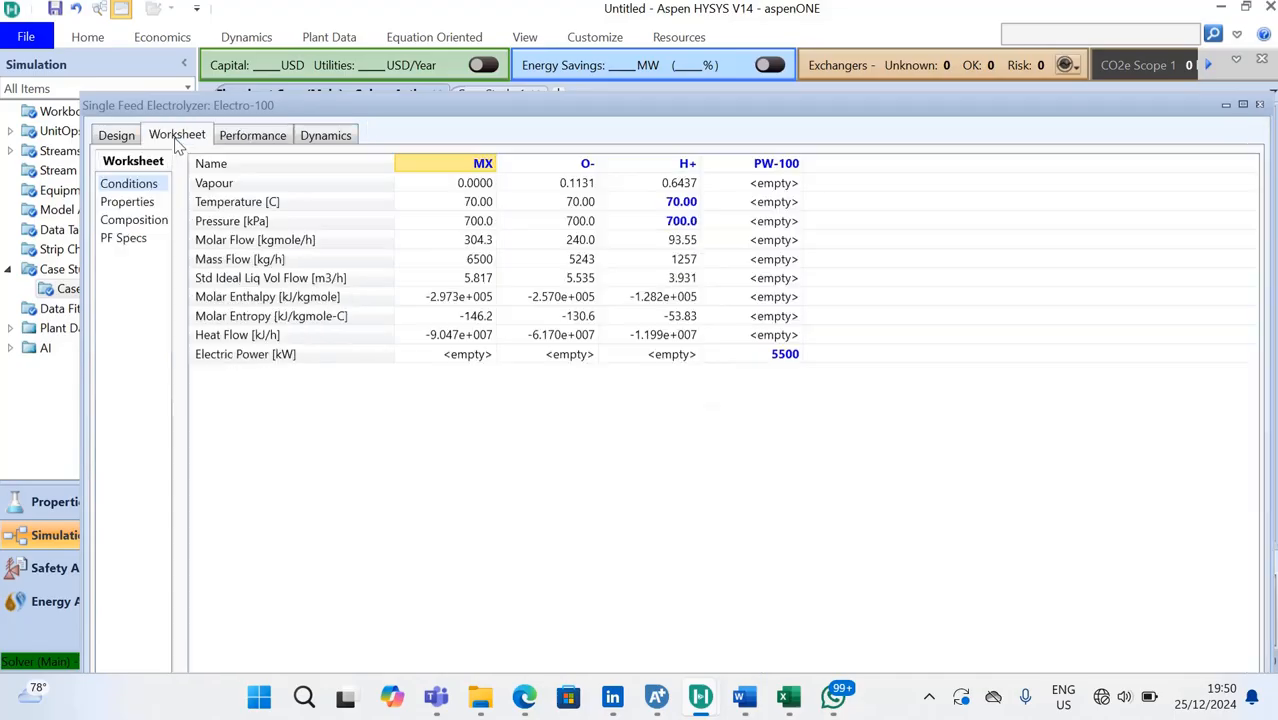
{"action": "left_click", "coordinate": [228, 142]}
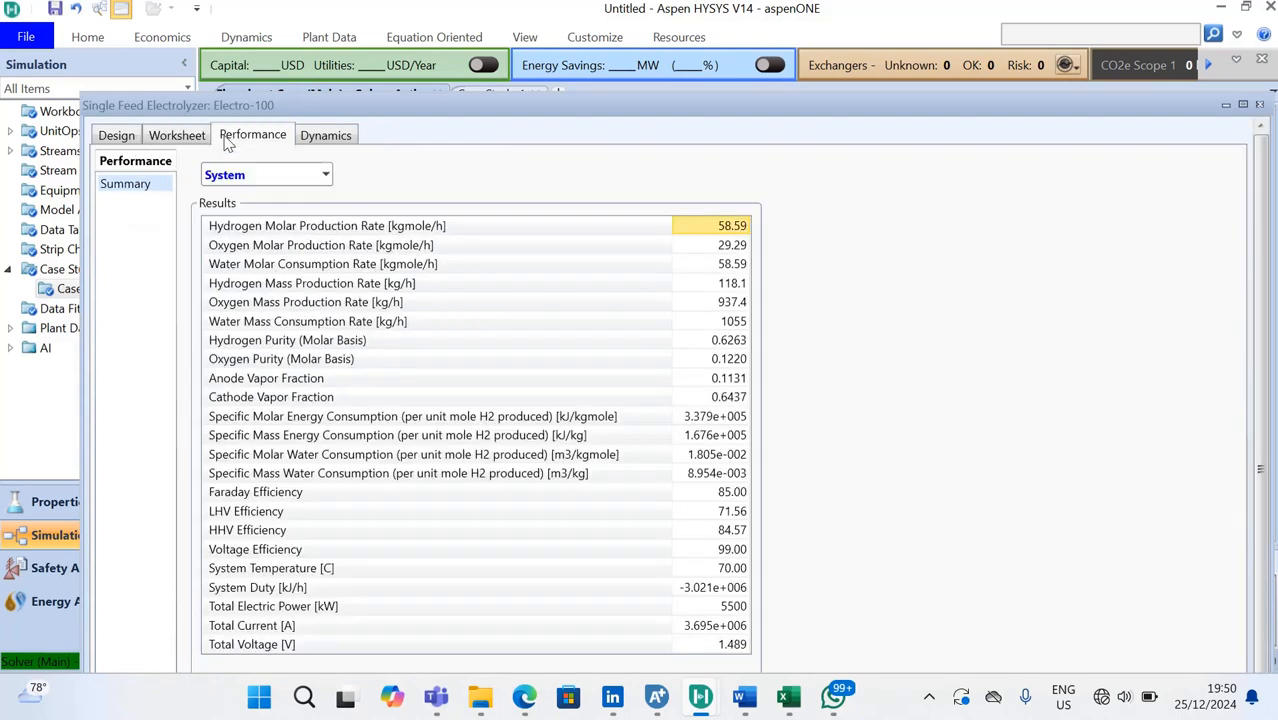
{"action": "left_click", "coordinate": [324, 176]}
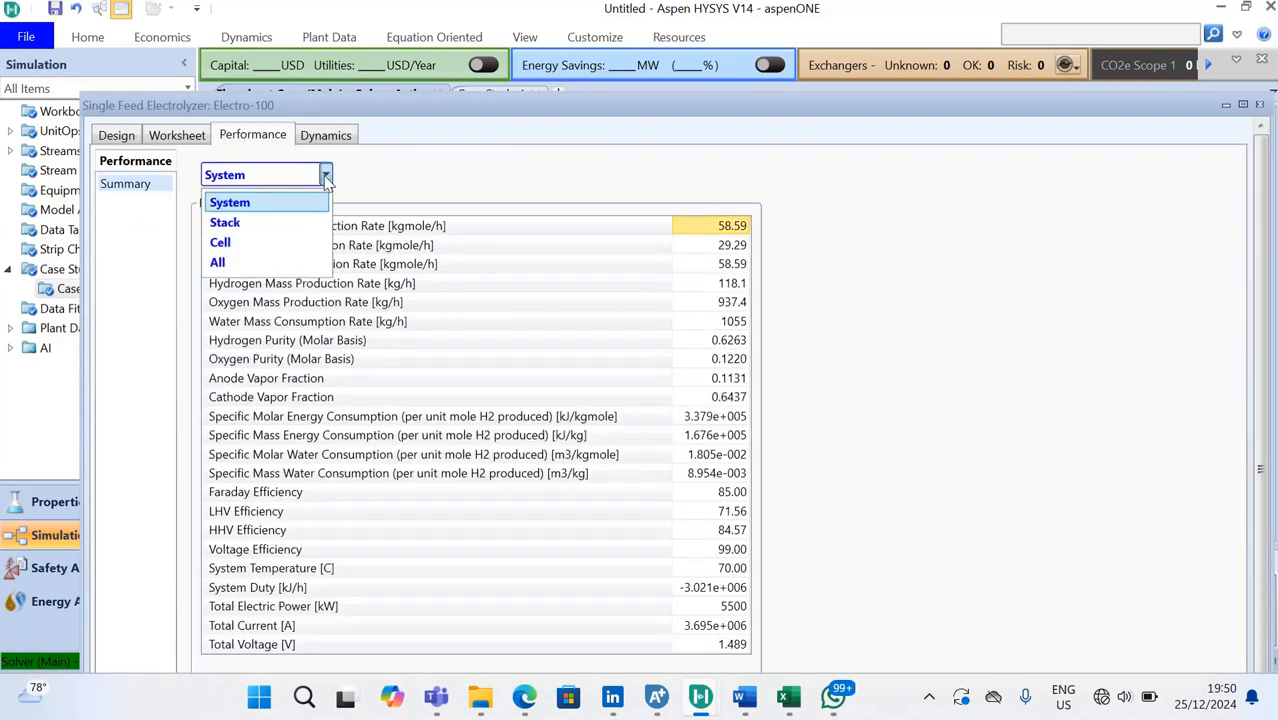
{"action": "left_click", "coordinate": [298, 263]}
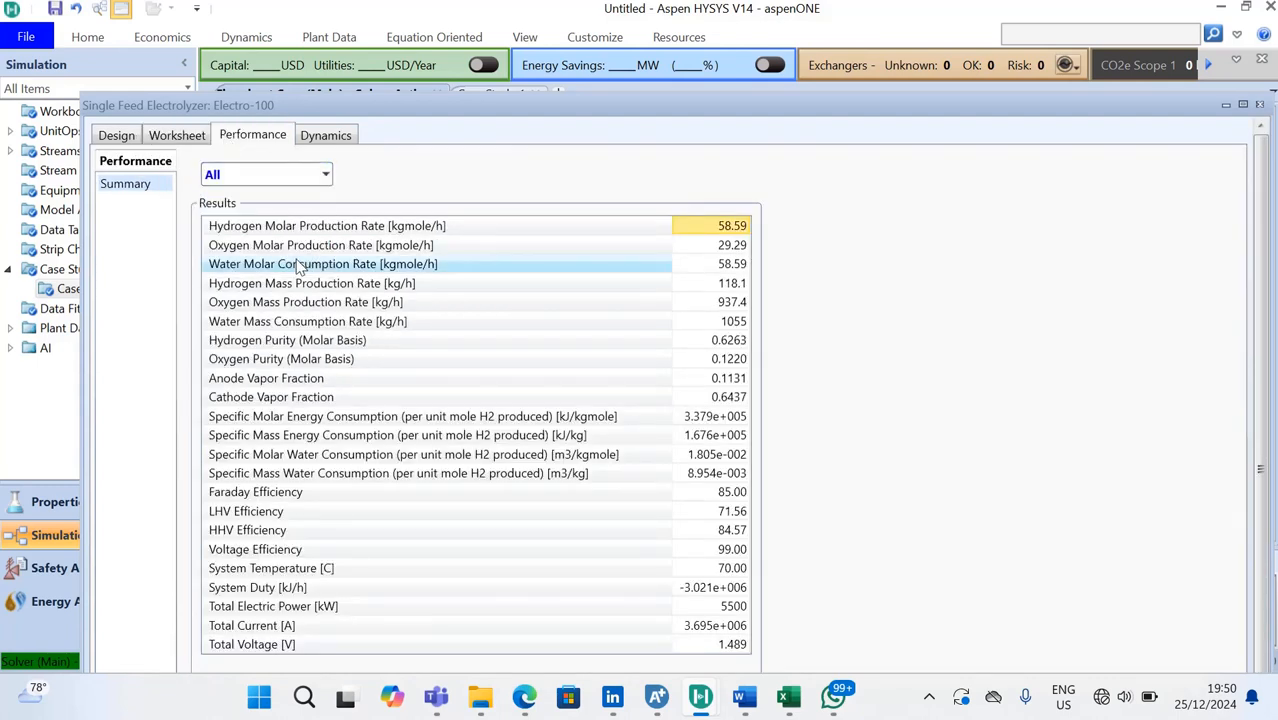
{"action": "left_click", "coordinate": [326, 175]}
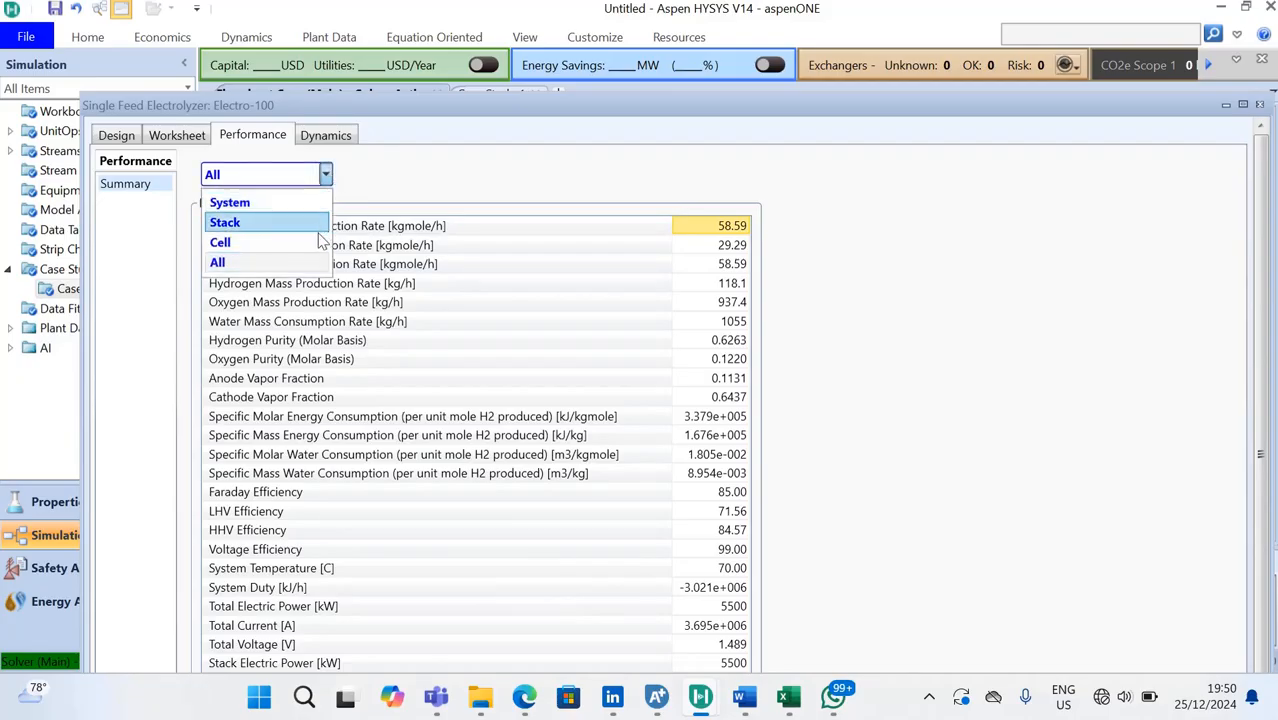
{"action": "left_click", "coordinate": [320, 243]}
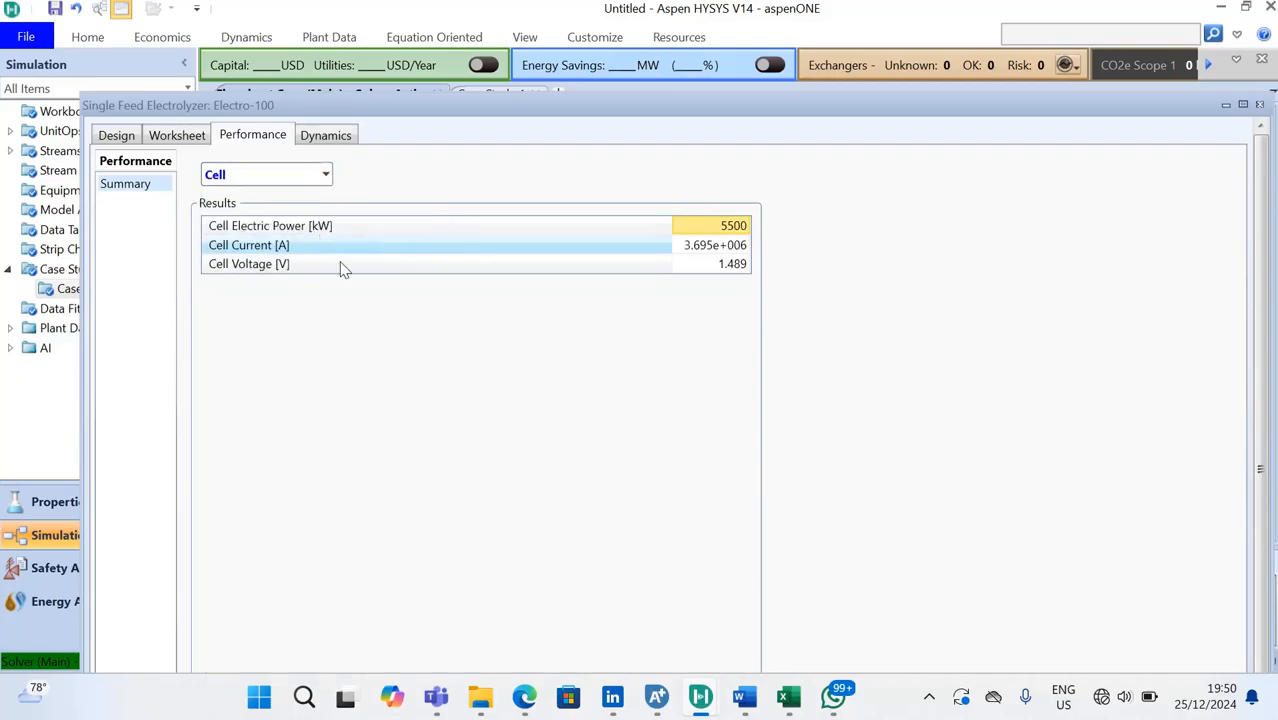
{"action": "left_click", "coordinate": [326, 175]}
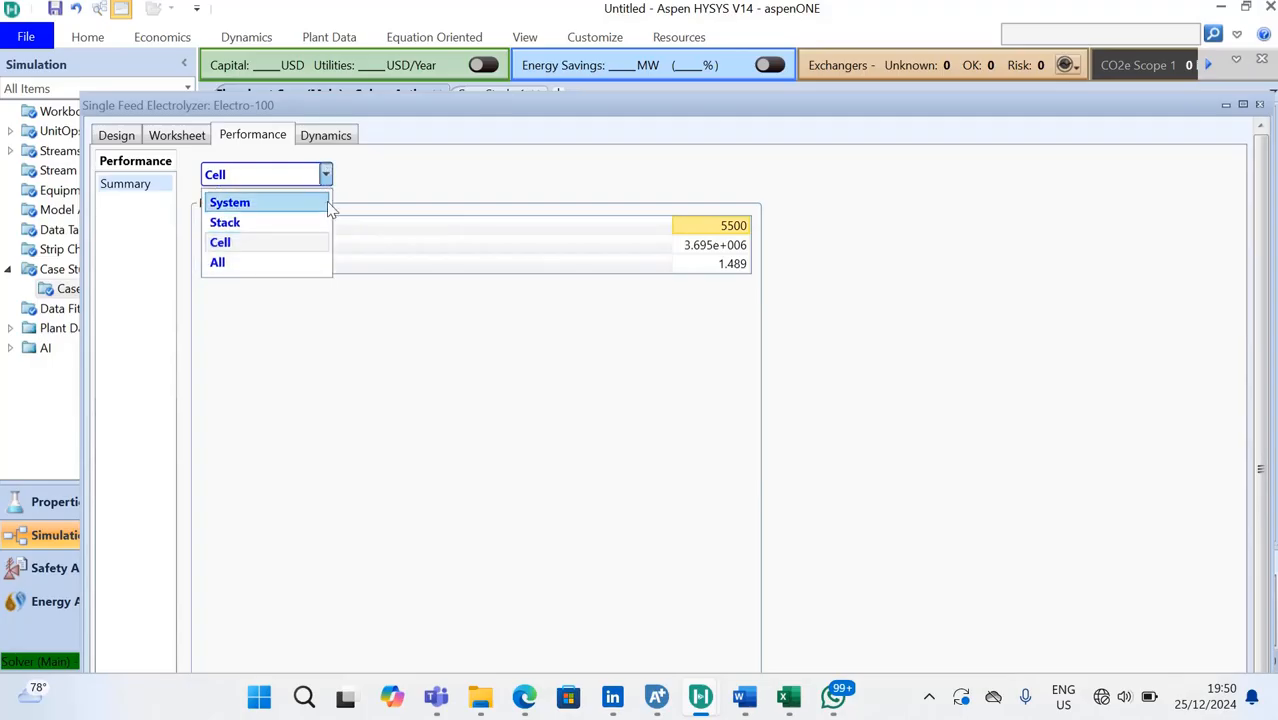
{"action": "left_click", "coordinate": [329, 221]}
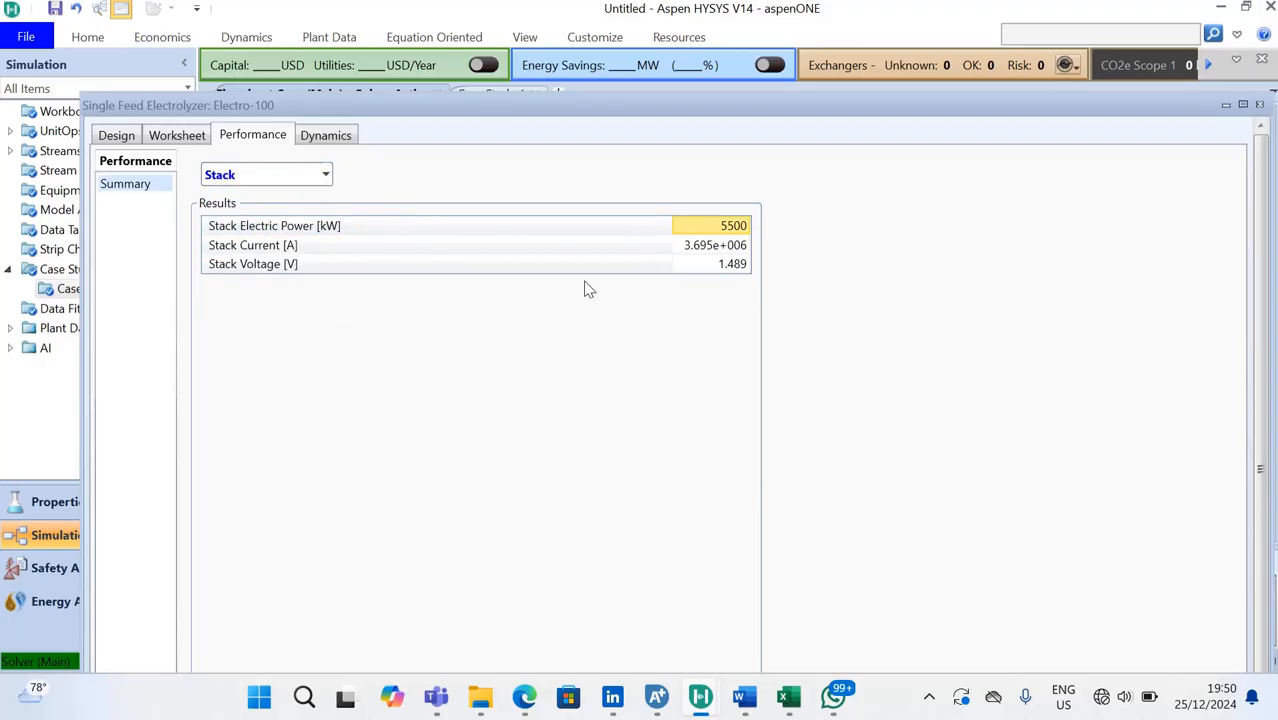
{"action": "left_click", "coordinate": [325, 175]}
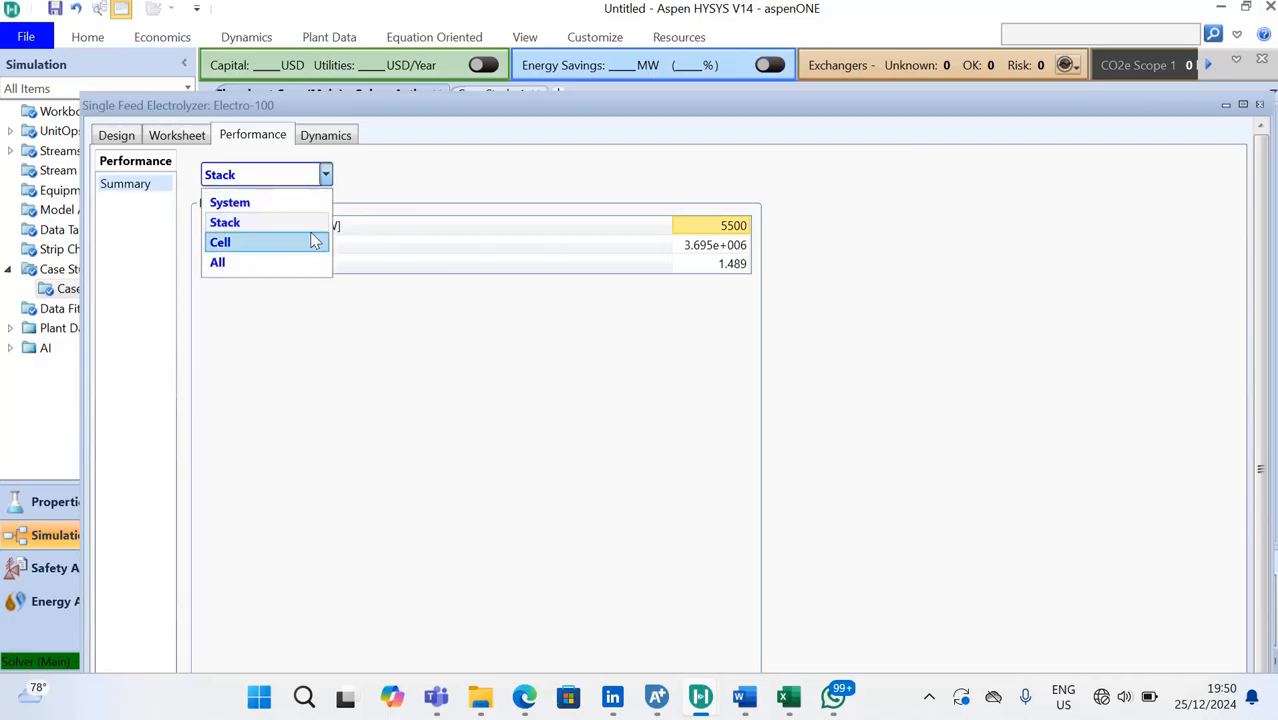
{"action": "left_click", "coordinate": [314, 241]}
{"action": "left_click", "coordinate": [325, 175]}
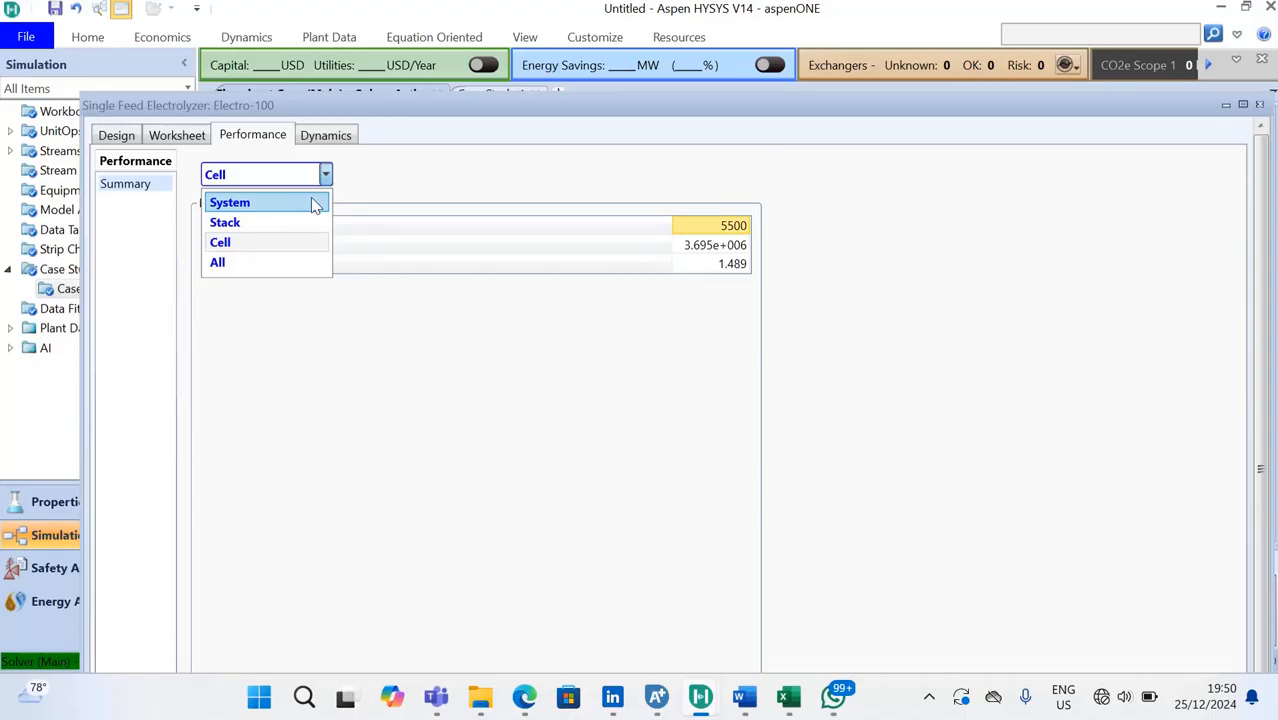
{"action": "left_click", "coordinate": [313, 203]}
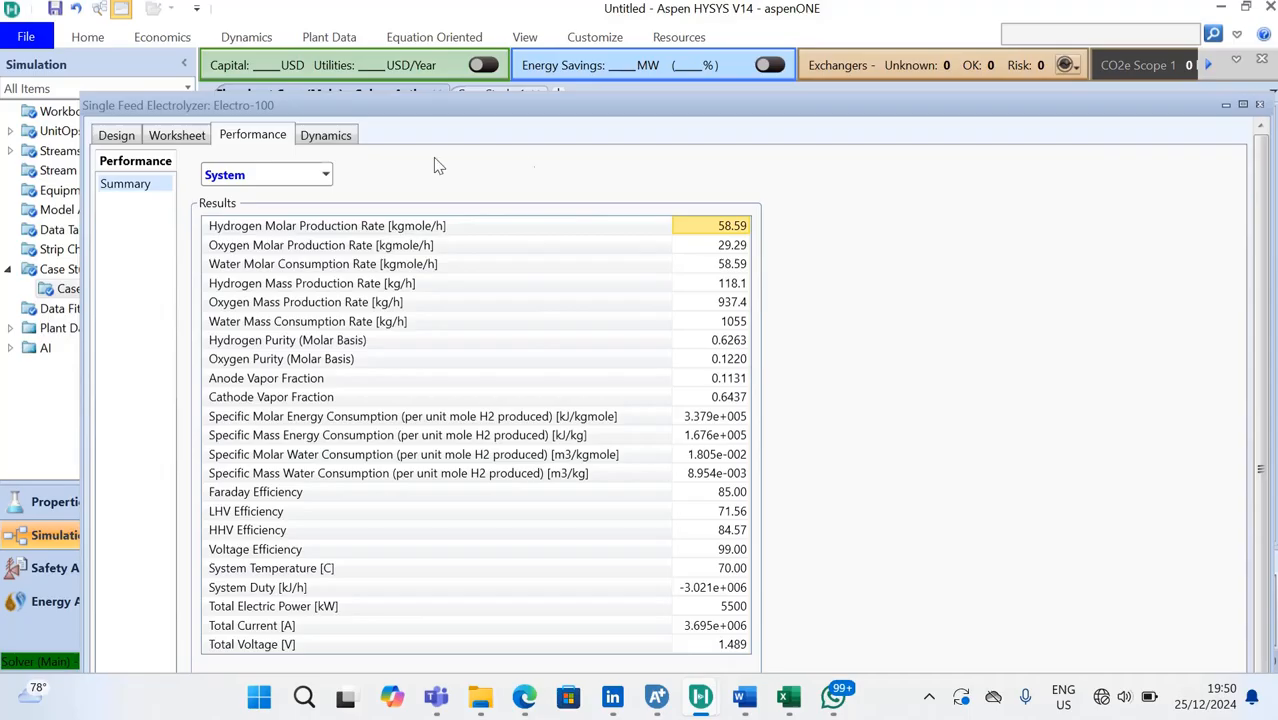
- Check the stream conditions and the simple single feed stack connections of Electro-100, and close its window to return to the flowsheet
{"action": "left_click", "coordinate": [172, 140]}
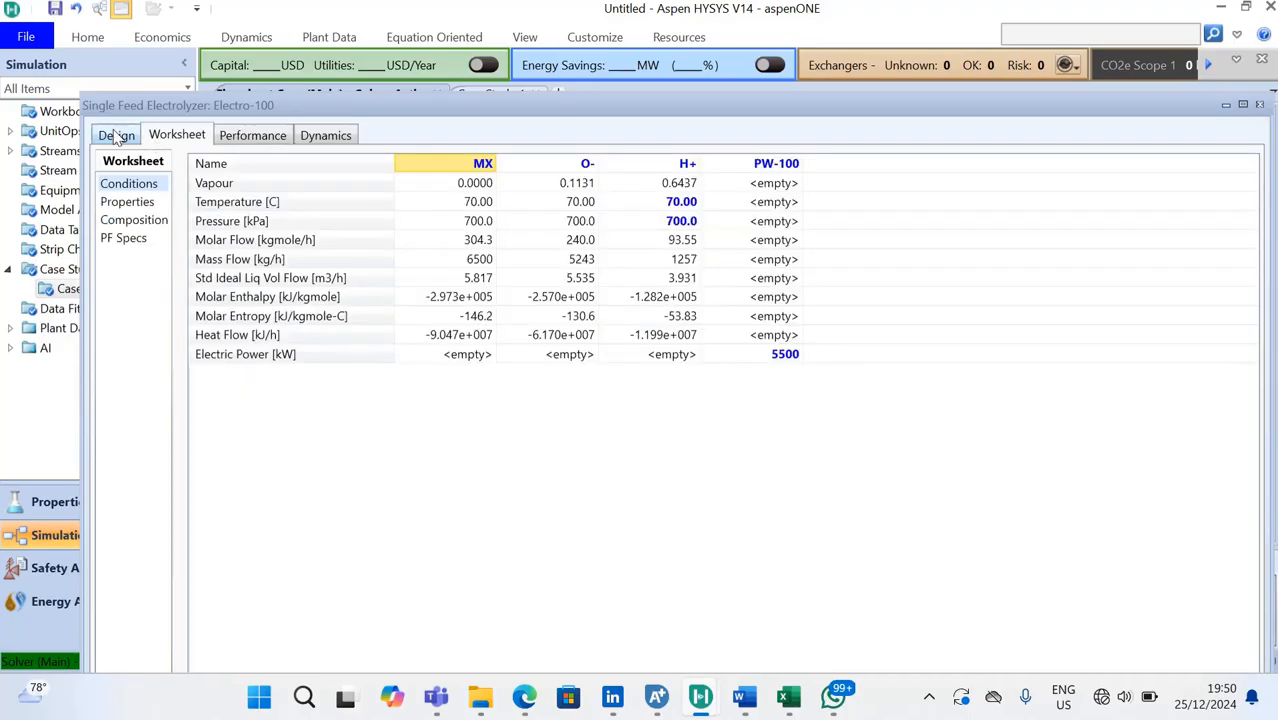
{"action": "left_click", "coordinate": [116, 136]}
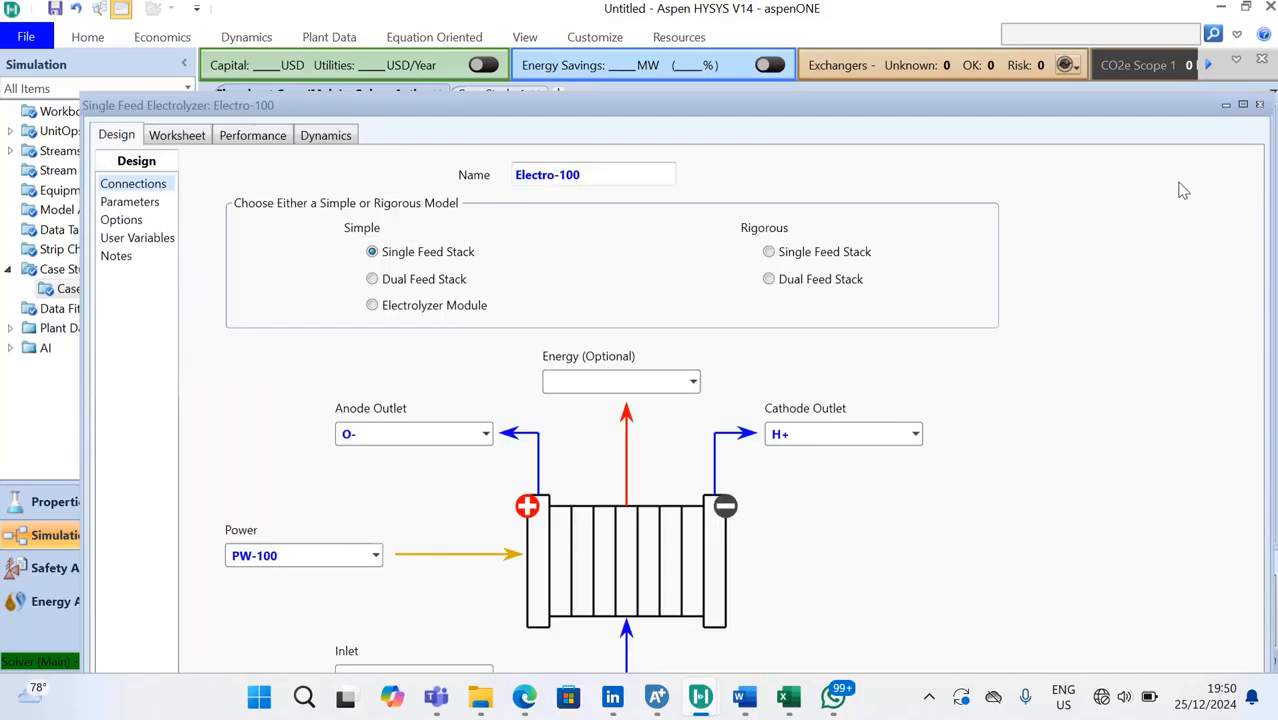
{"action": "left_click", "coordinate": [1260, 105]}
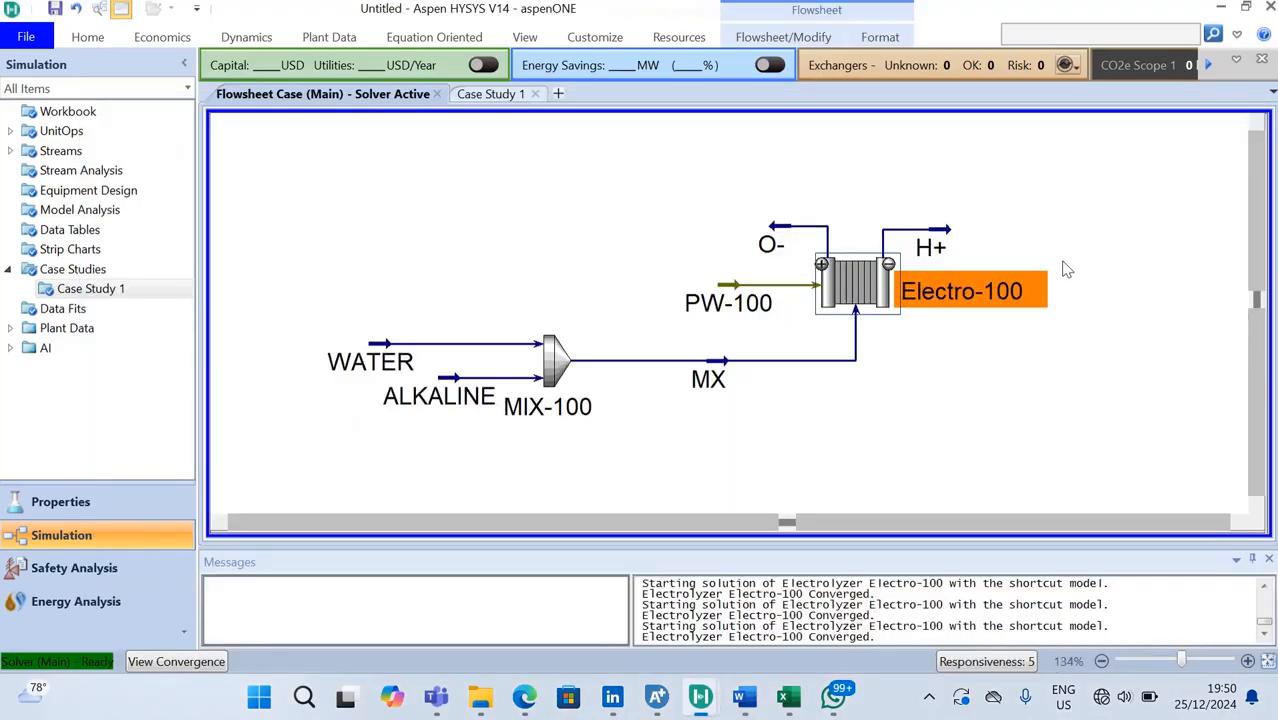